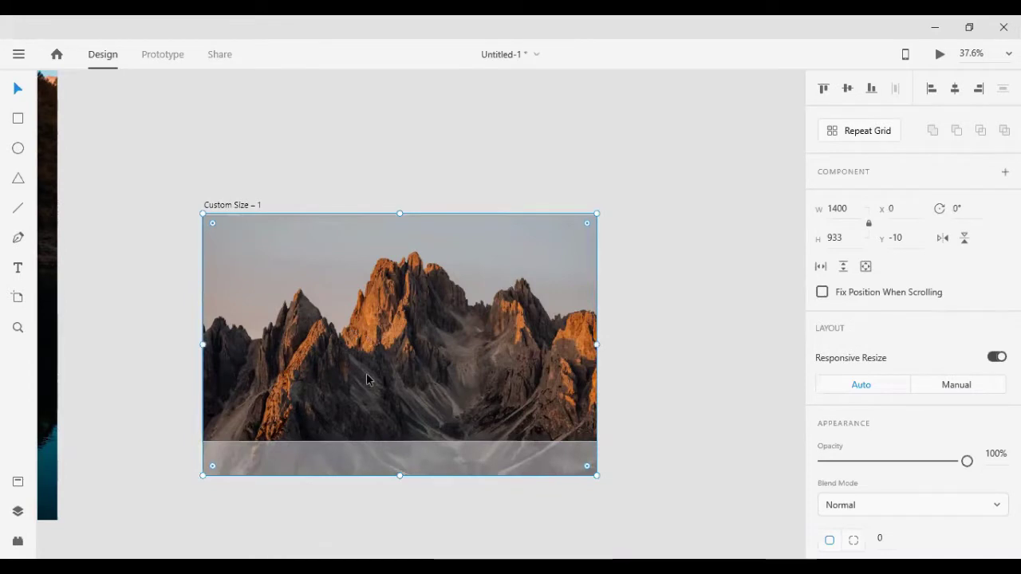
- Draw a white 1400 by 800 rectangle over the mountain photo
click(165, 303)
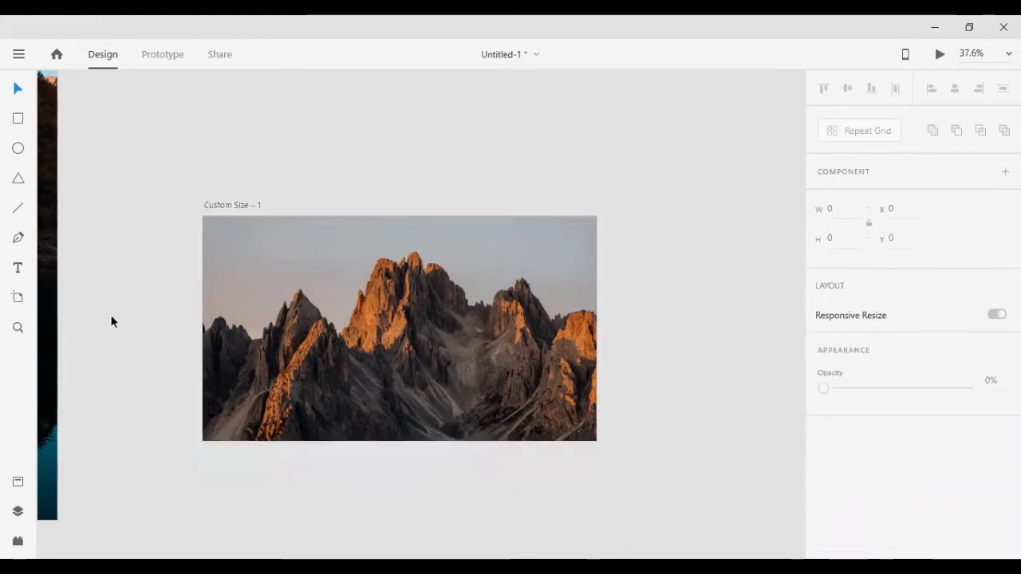
scroll(354, 291, up, 5)
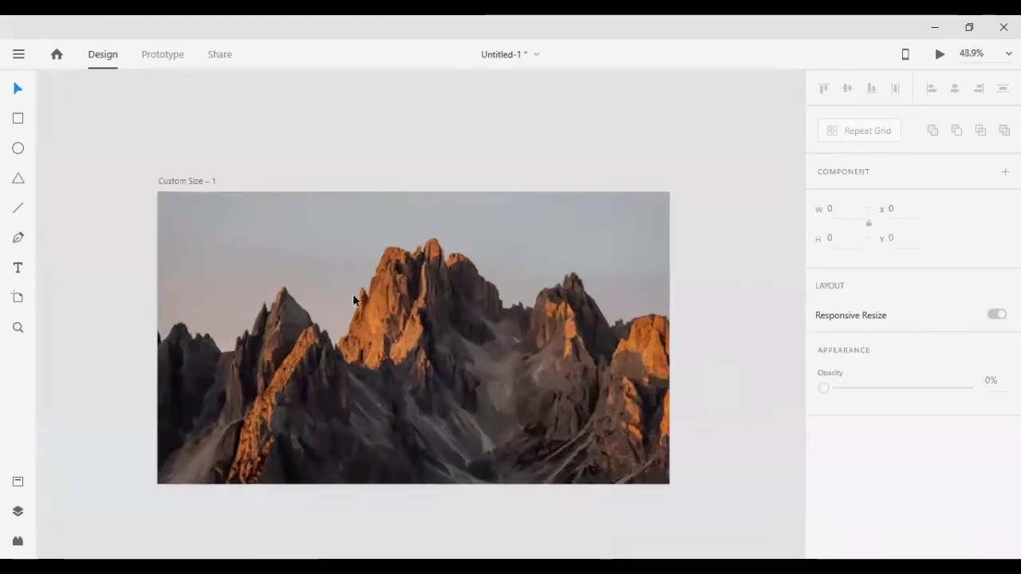
click(103, 179)
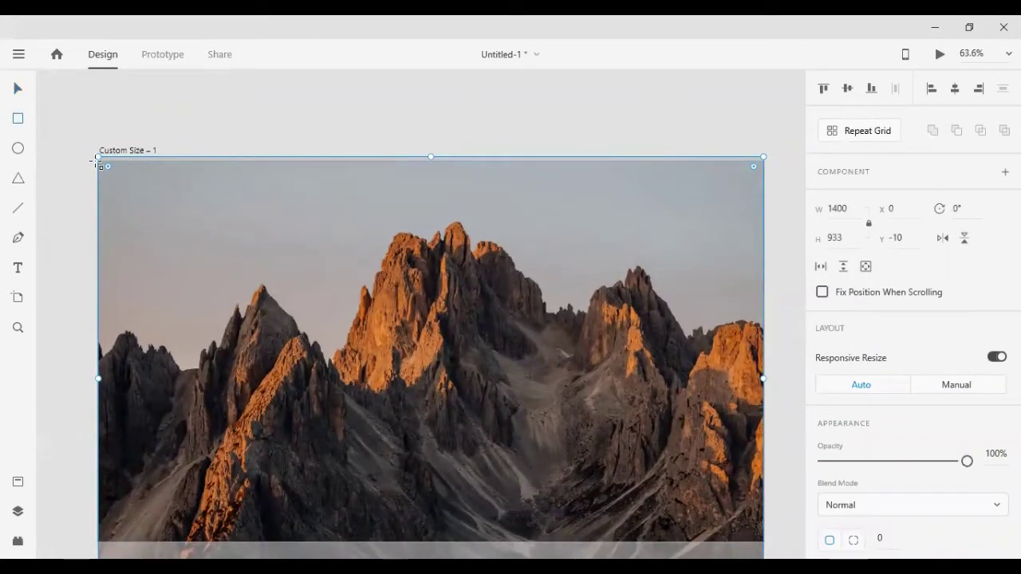
drag(96, 161, 684, 494)
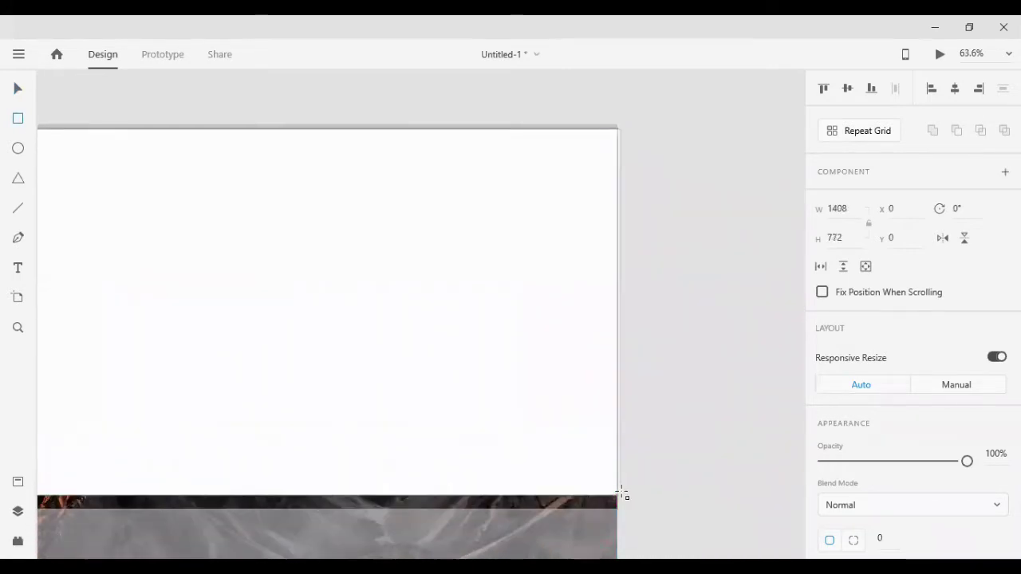
drag(684, 495, 622, 496)
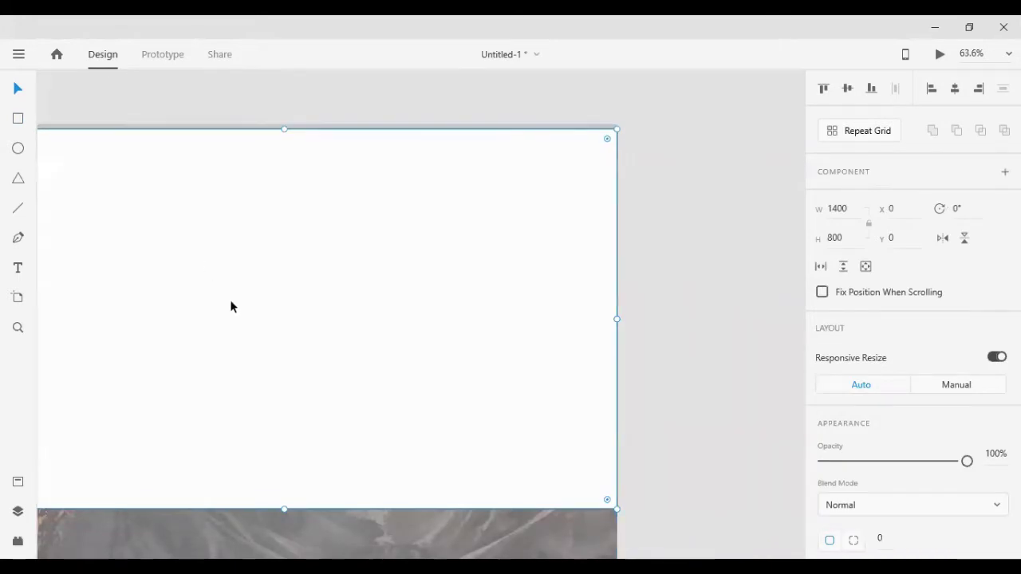
mouse_move(230, 307)
mouse_down()
mouse_move(547, 210)
mouse_move(499, 257)
mouse_up()
- Try masking the mountain photo with the rectangle using Mask with Shape
click(421, 364)
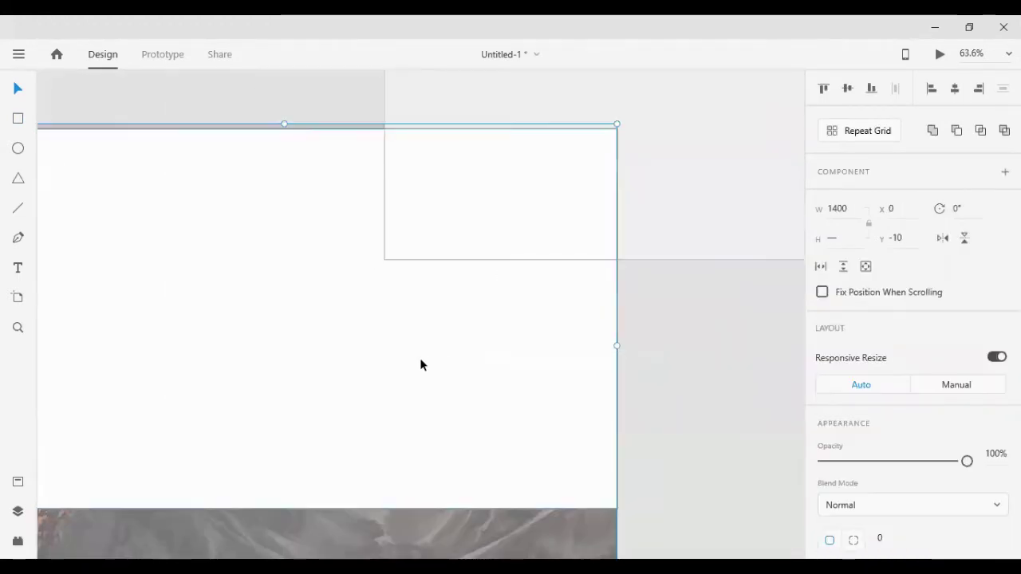
right_click(137, 215)
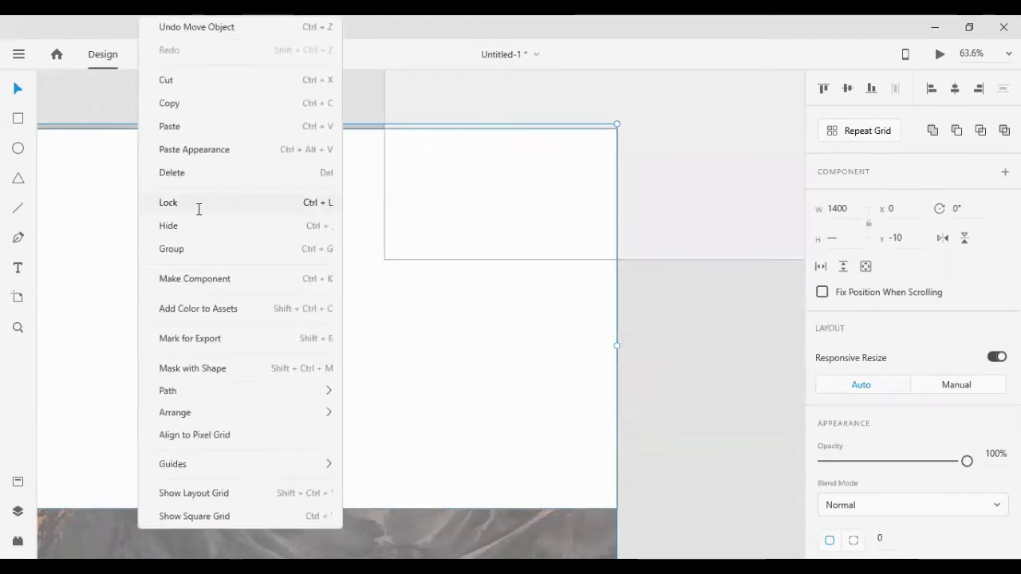
click(223, 370)
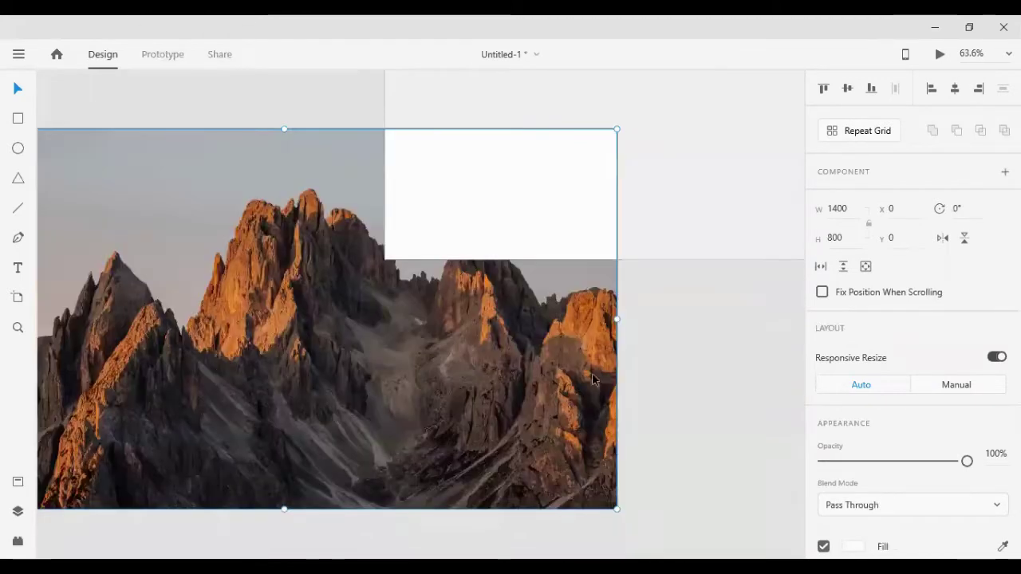
click(684, 357)
- Move the white rectangle to X 0, Y 0 so it covers the whole artboard
scroll(518, 213, up, 2)
click(192, 429)
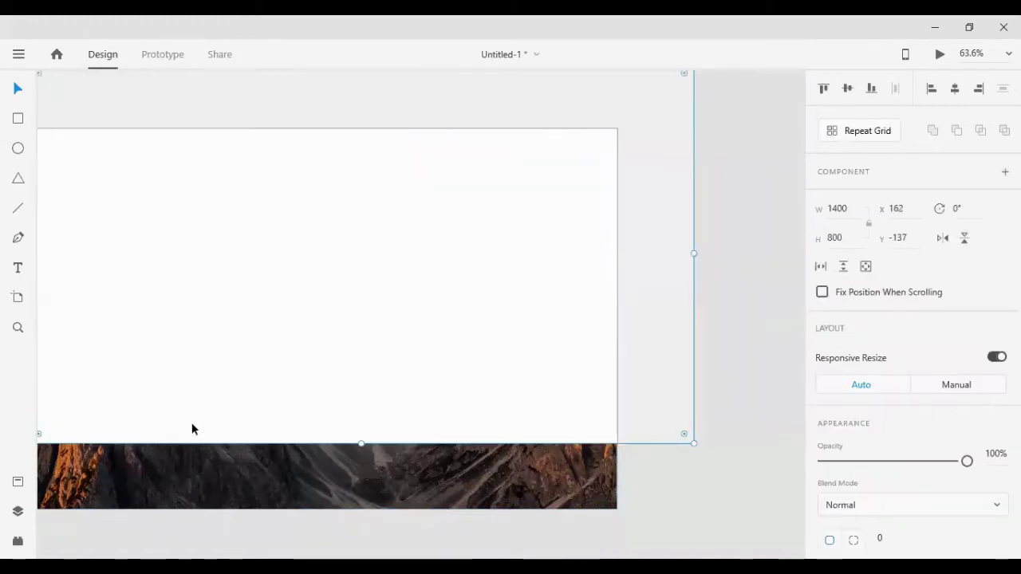
scroll(199, 436, left, 2)
scroll(271, 324, left, 2)
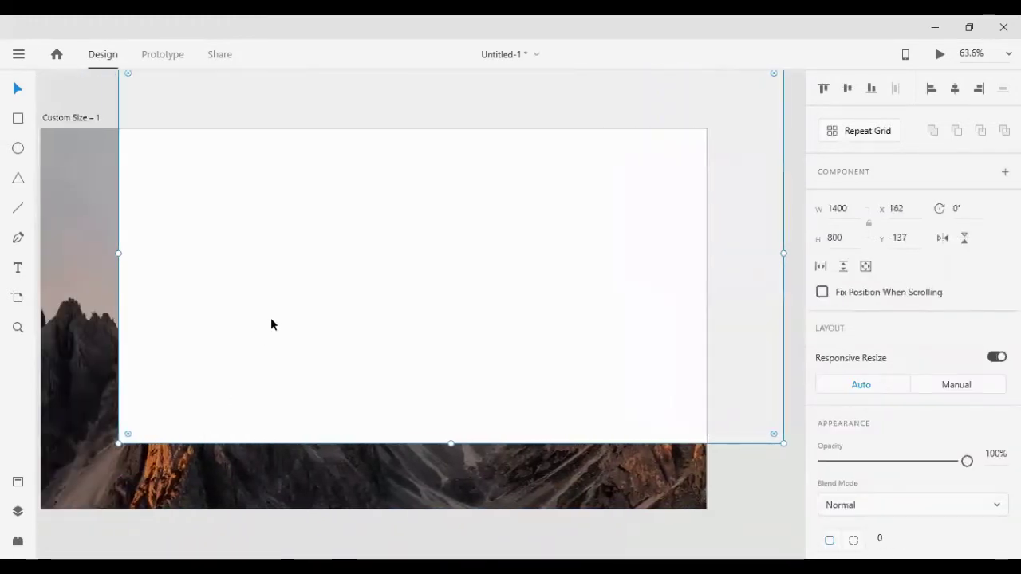
scroll(448, 310, left, 2)
drag(448, 310, 373, 378)
drag(136, 277, 160, 287)
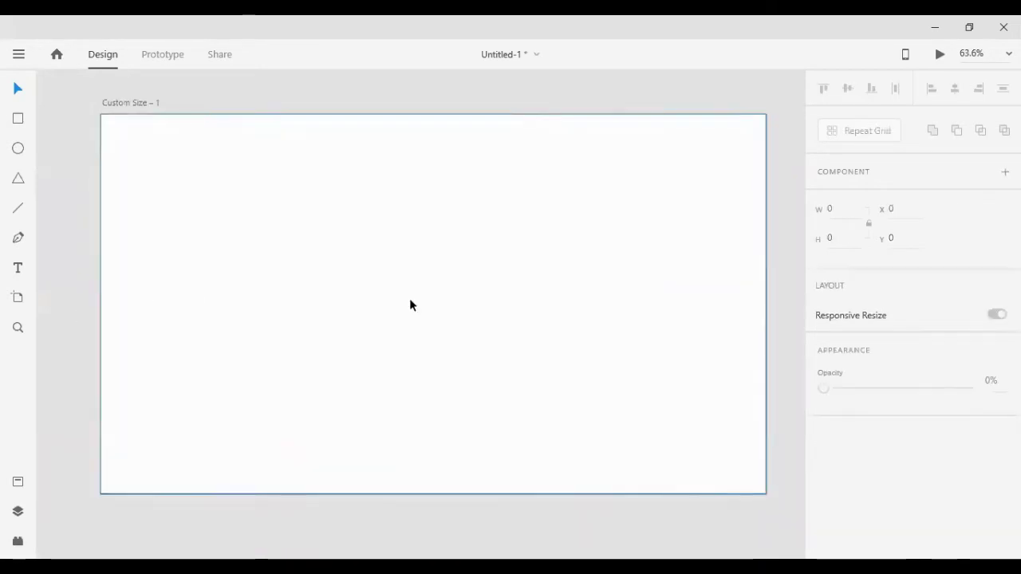
- Give the covering rectangle a black 000000 fill and 53% opacity
click(493, 260)
scroll(900, 430, down, 5)
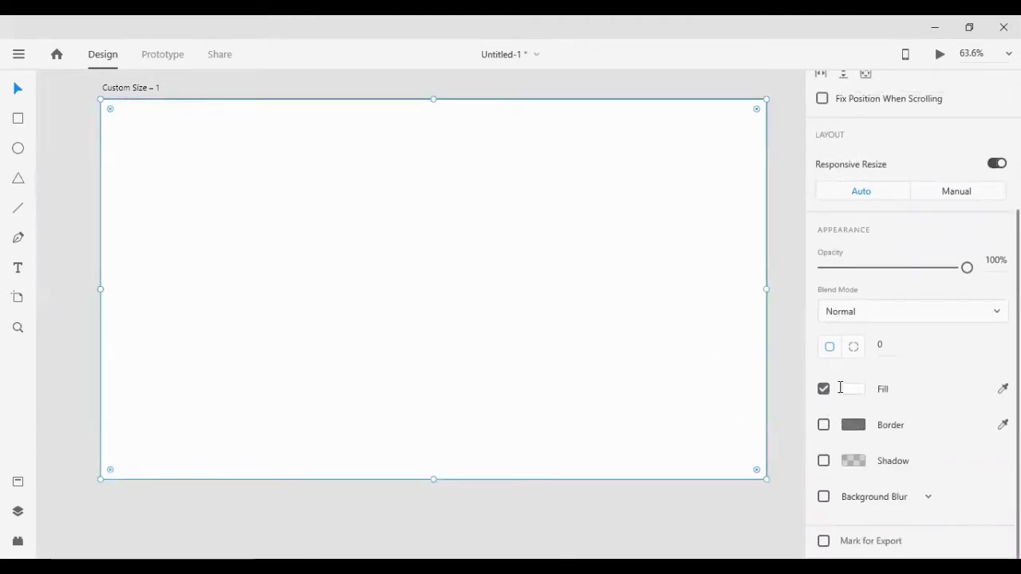
click(850, 389)
text(000000)
key(Return)
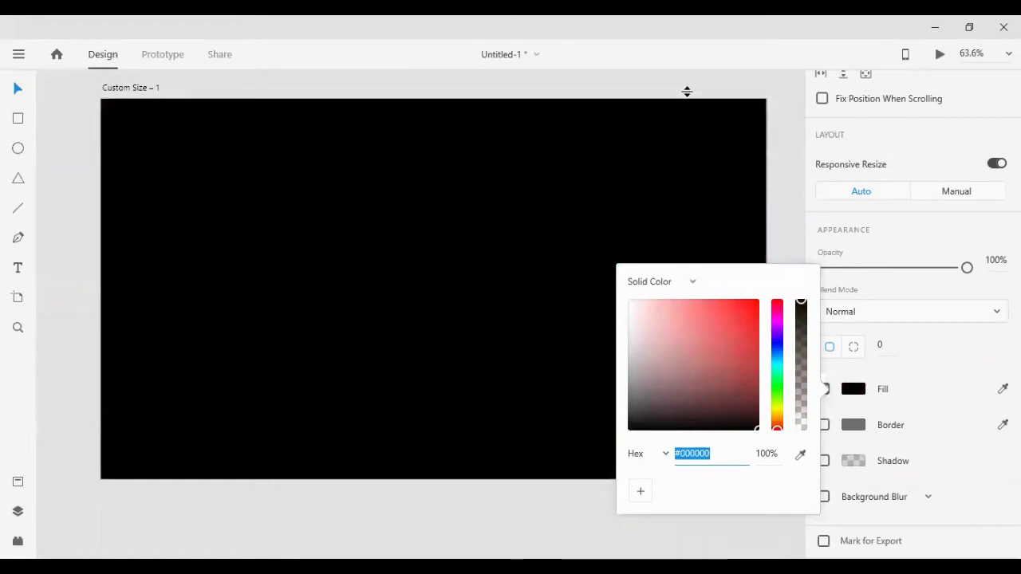
click(715, 208)
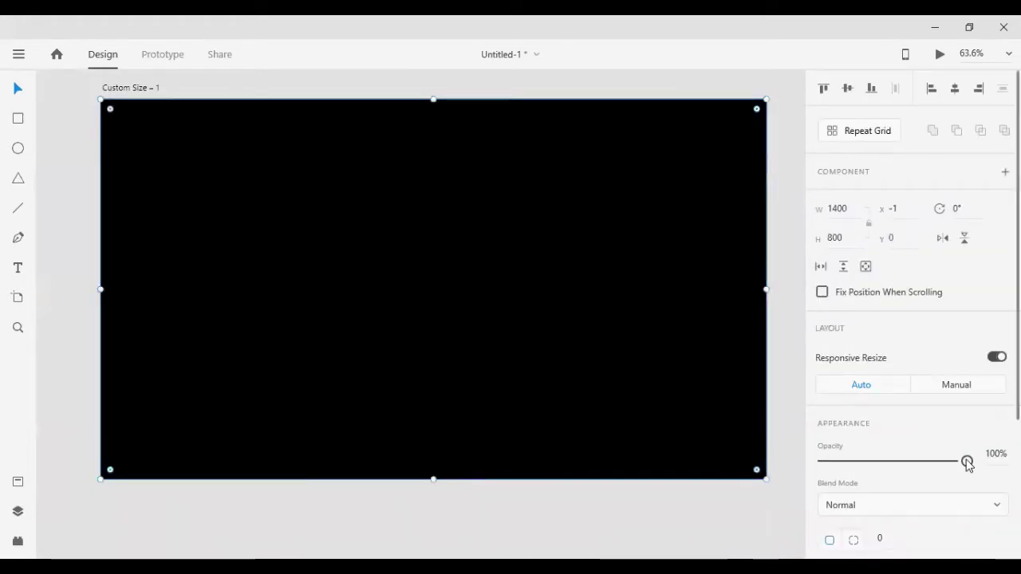
drag(966, 464, 899, 463)
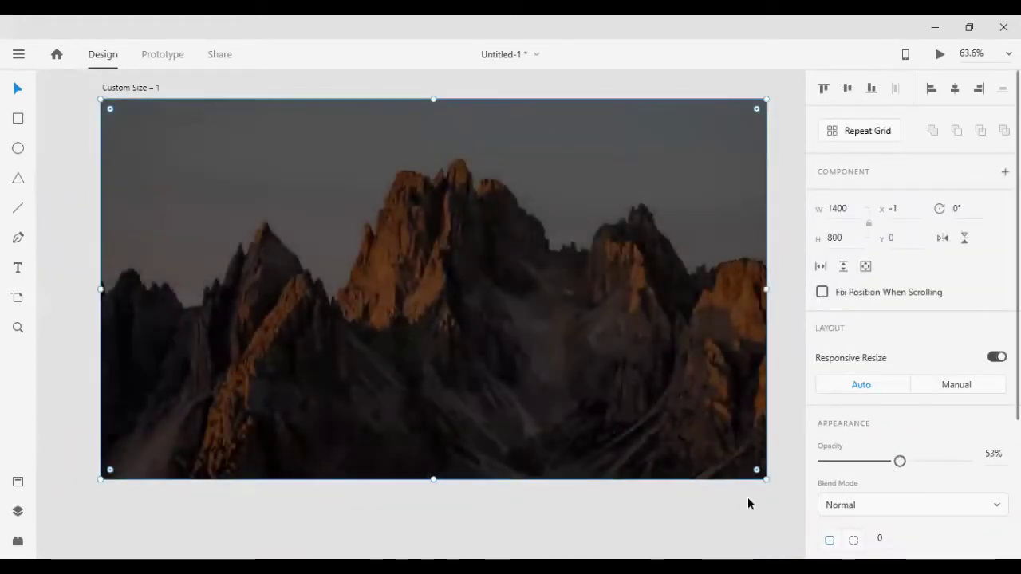
click(748, 498)
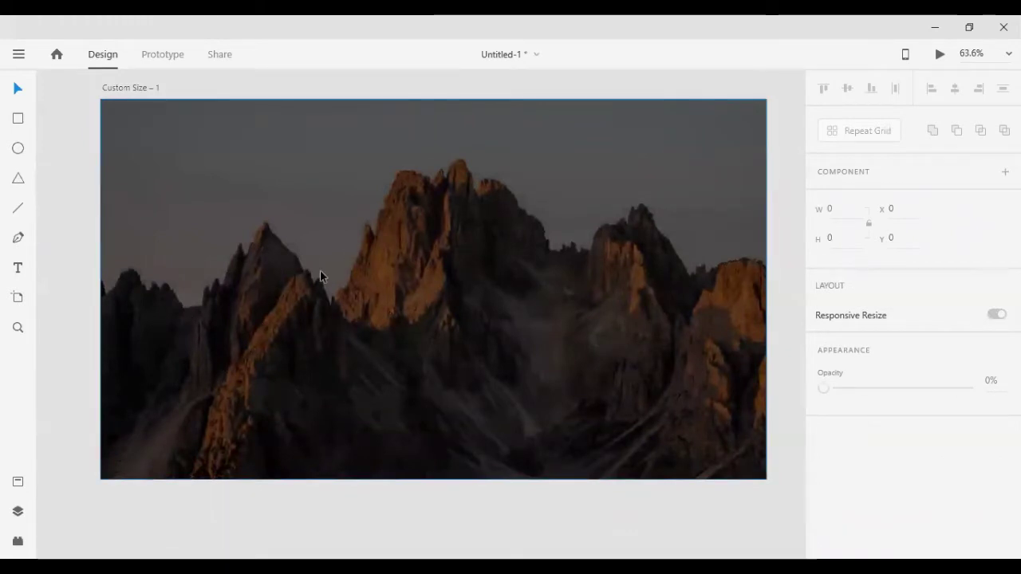
- Scale down the snowy-mountain, blue-sky mountain and cone-shaped mountain photos
scroll(285, 278, down, 2)
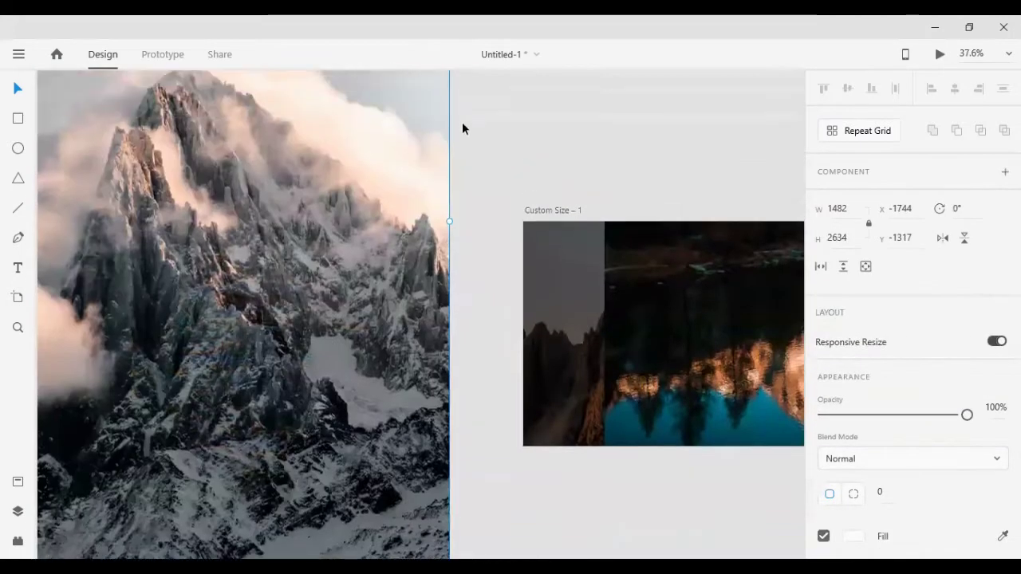
scroll(462, 122, up, 10)
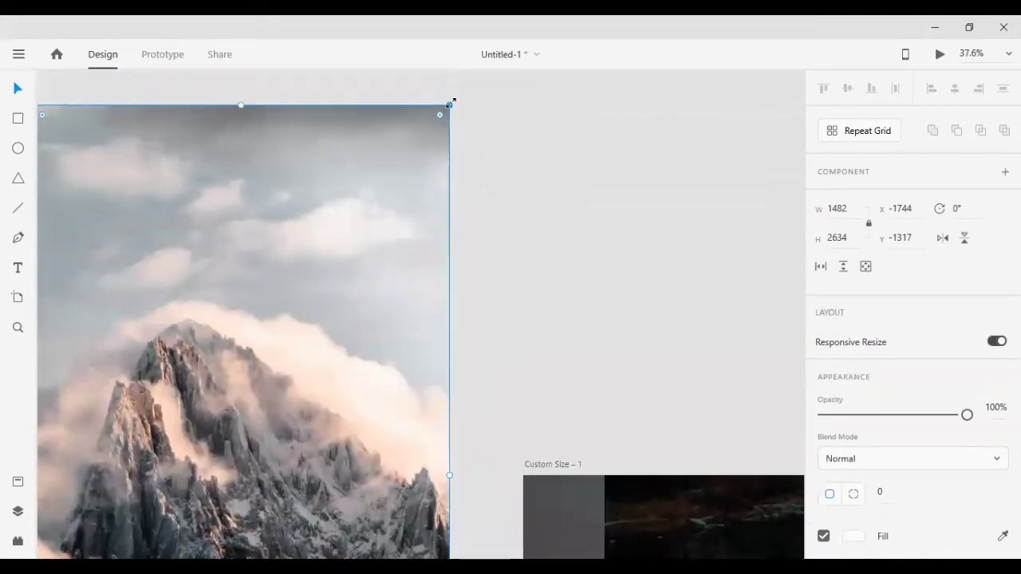
drag(451, 103, 332, 311)
drag(324, 348, 764, 347)
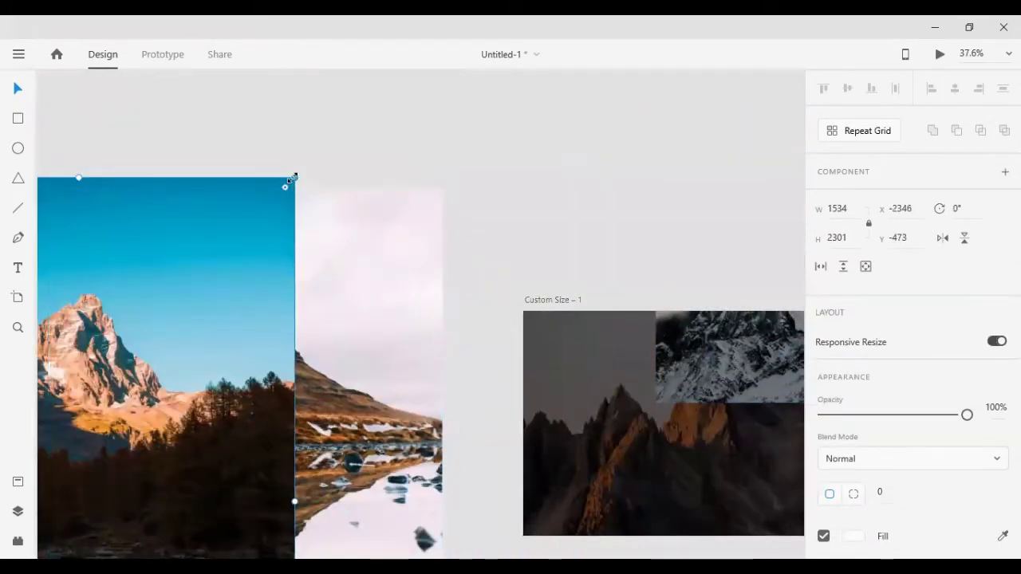
drag(293, 177, 152, 392)
drag(104, 479, 571, 363)
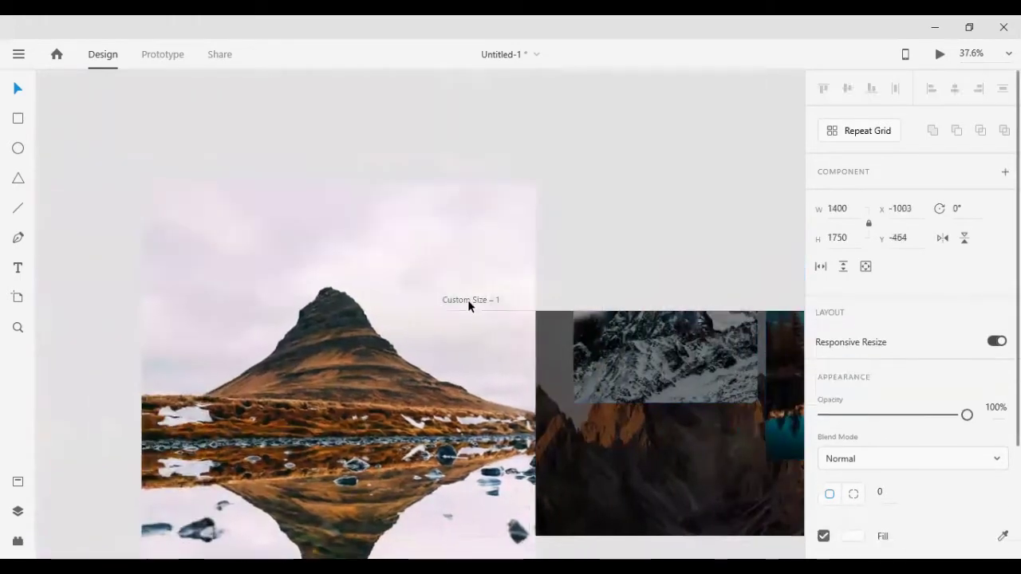
mouse_move(597, 178)
mouse_down()
mouse_move(472, 275)
mouse_move(463, 312)
mouse_up()
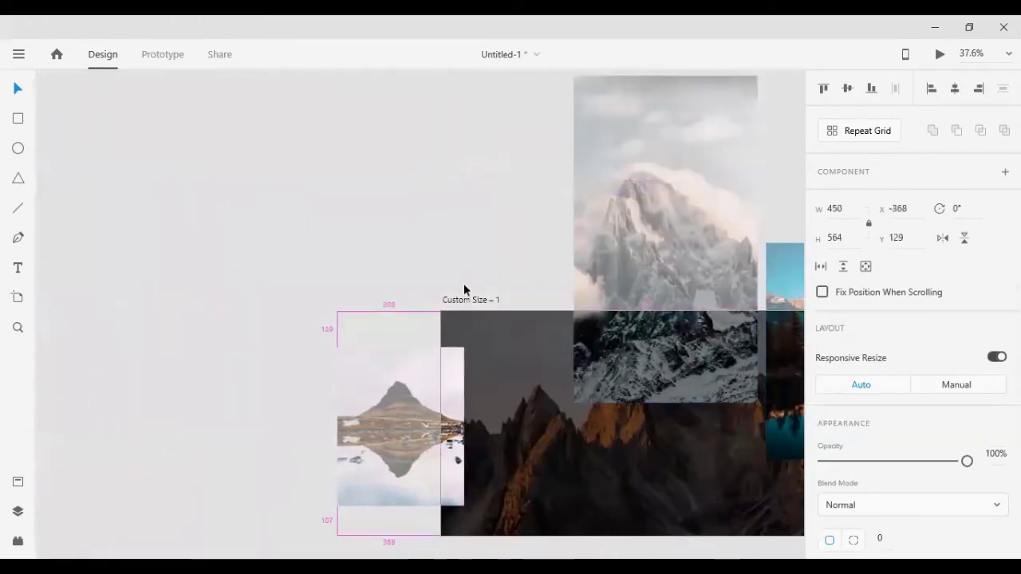
drag(416, 384, 770, 407)
- Arrange the cone-mountain, snowy-mountain and lake photos along the artboard's left edge
scroll(770, 406, down, 2)
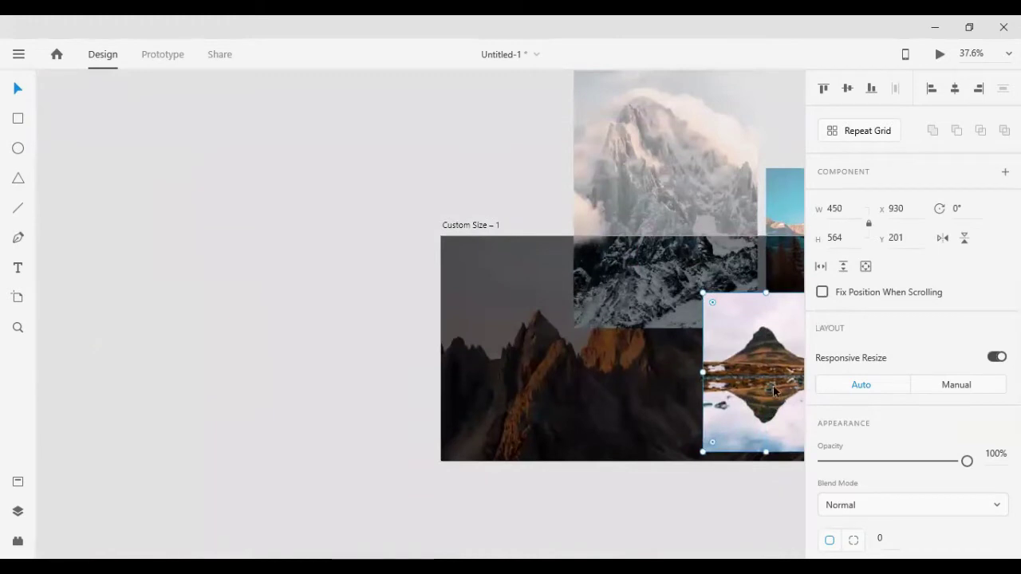
scroll(771, 382, up, 2)
scroll(643, 290, up, 2)
scroll(643, 290, up, 2)
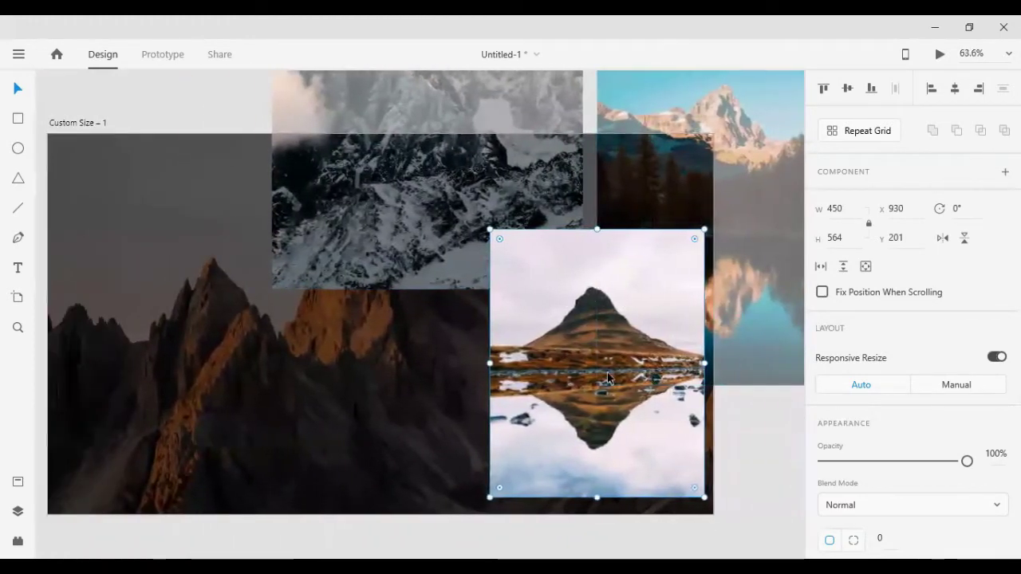
mouse_move(640, 301)
mouse_down()
mouse_move(449, 349)
mouse_move(217, 330)
mouse_up()
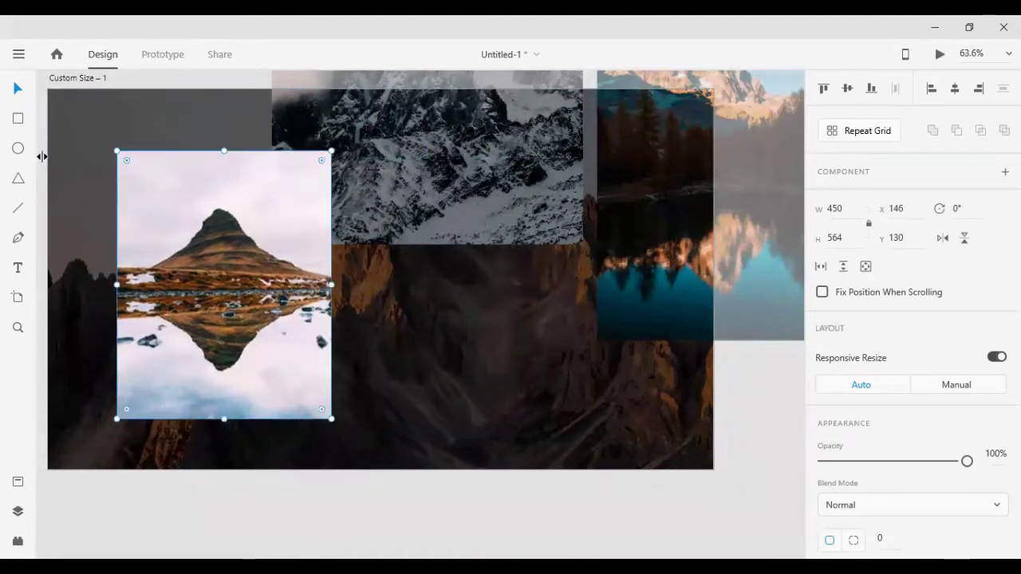
drag(214, 278, 169, 284)
drag(410, 200, 199, 212)
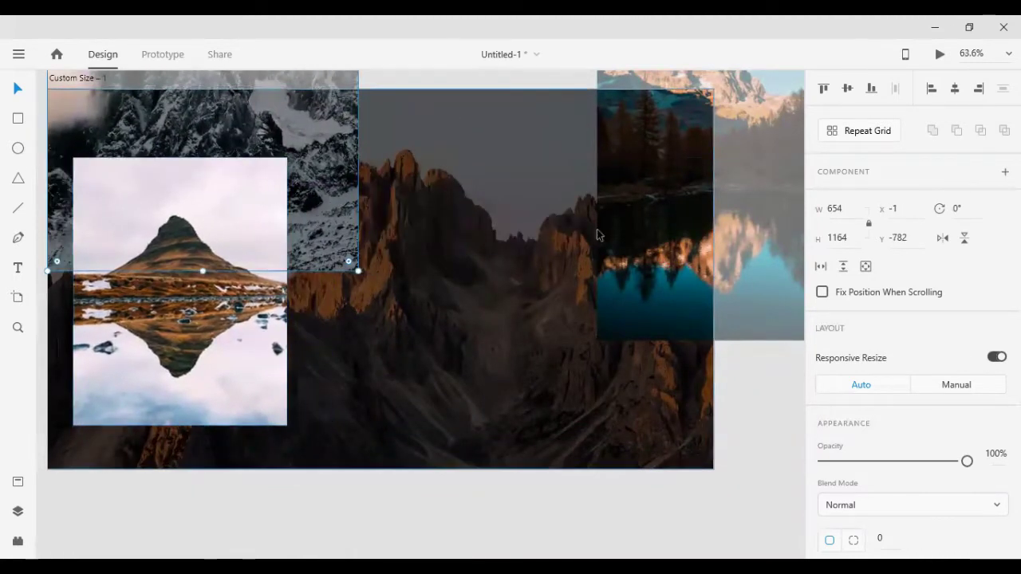
drag(599, 234, 33, 205)
drag(278, 203, 90, 174)
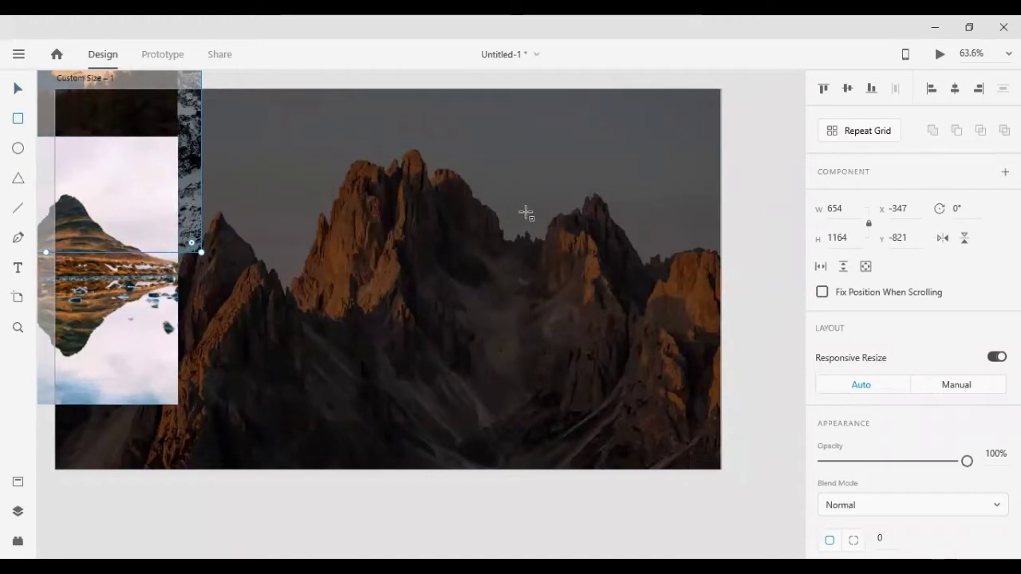
- Draw a white box and set its width to 360, making a 360 × 360 square
mouse_move(651, 216)
mouse_down()
mouse_move(730, 378)
mouse_move(693, 387)
mouse_up()
click(18, 88)
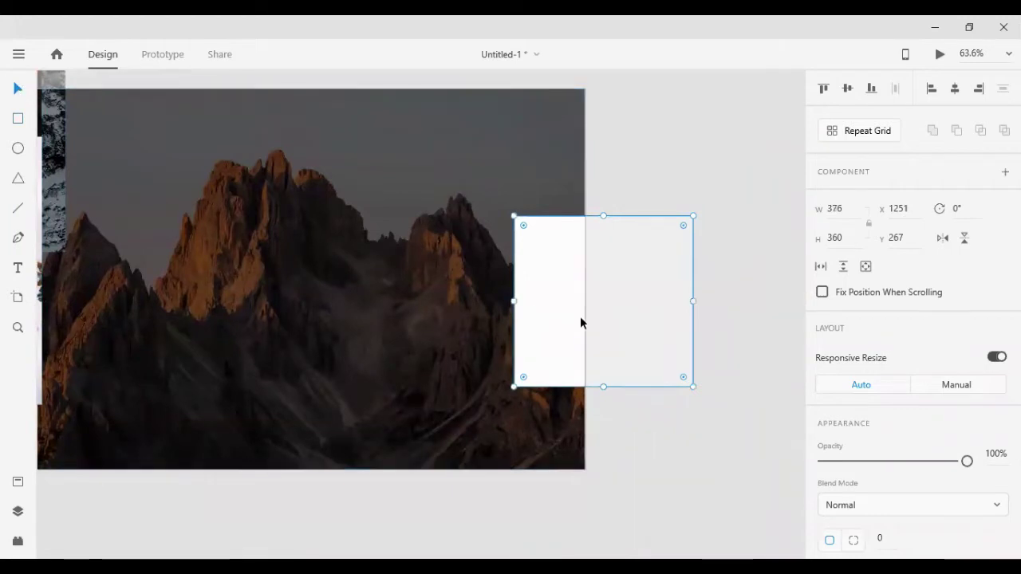
drag(580, 316, 407, 311)
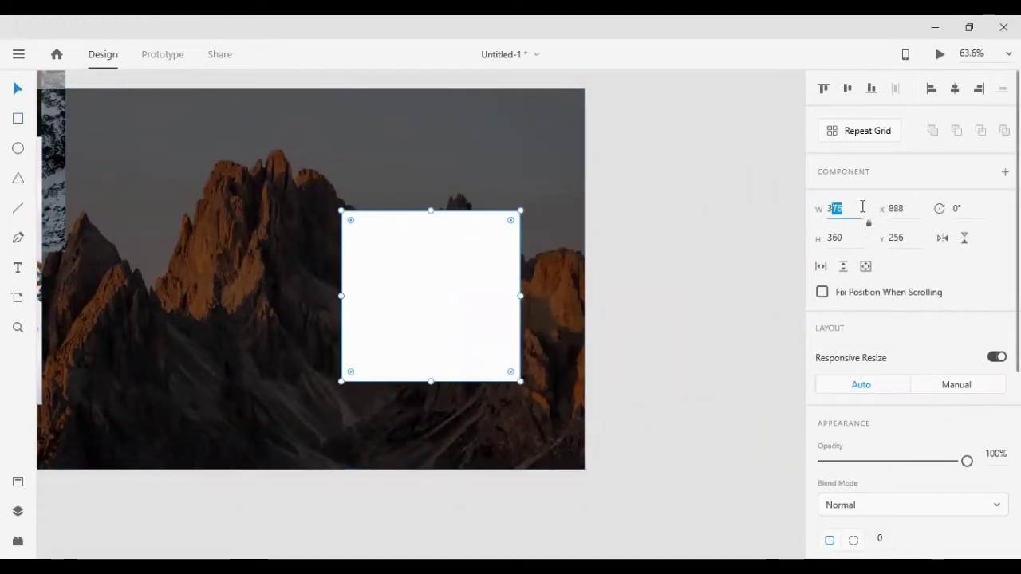
text(6)
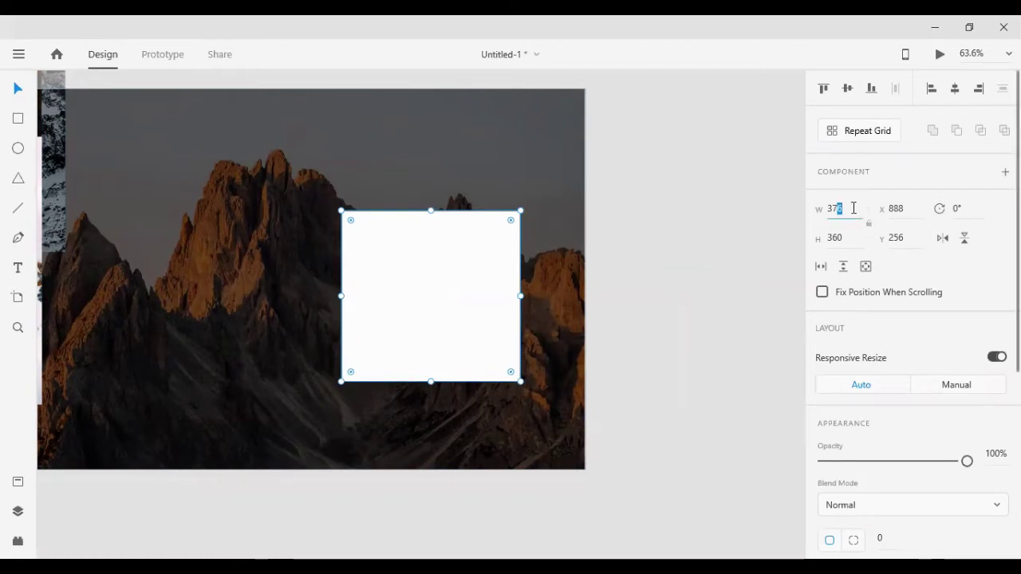
key(BackSpace)
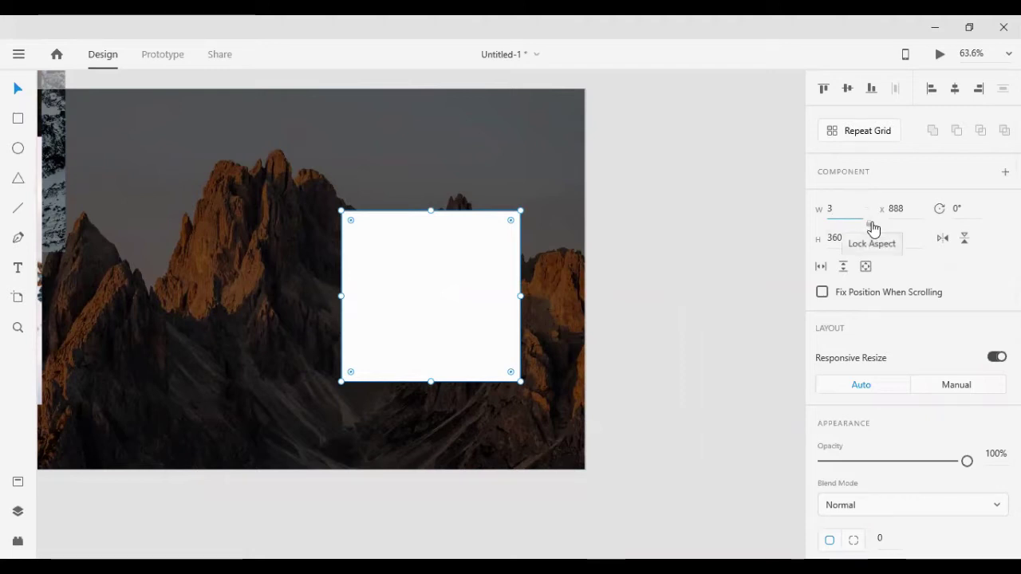
text(60)
key(Return)
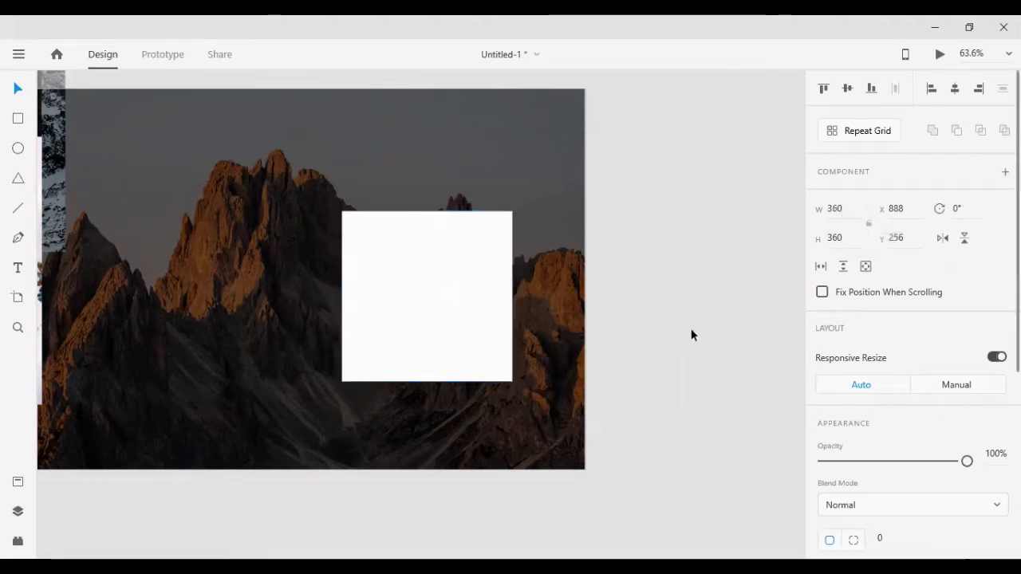
- Move the square right and vertically centre it on the mountain image
click(691, 335)
drag(483, 333, 537, 328)
shift+click(340, 290)
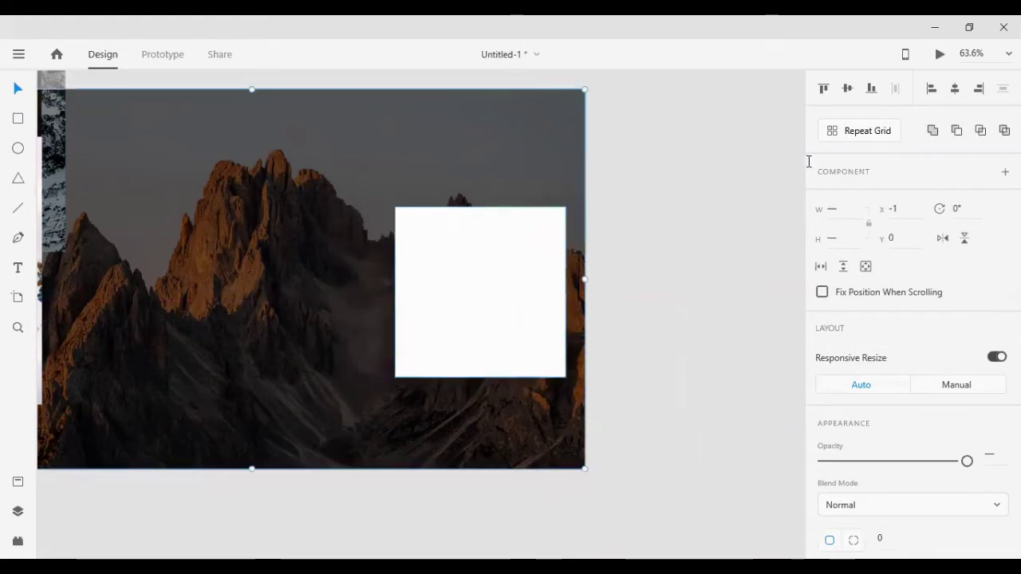
click(847, 88)
click(732, 352)
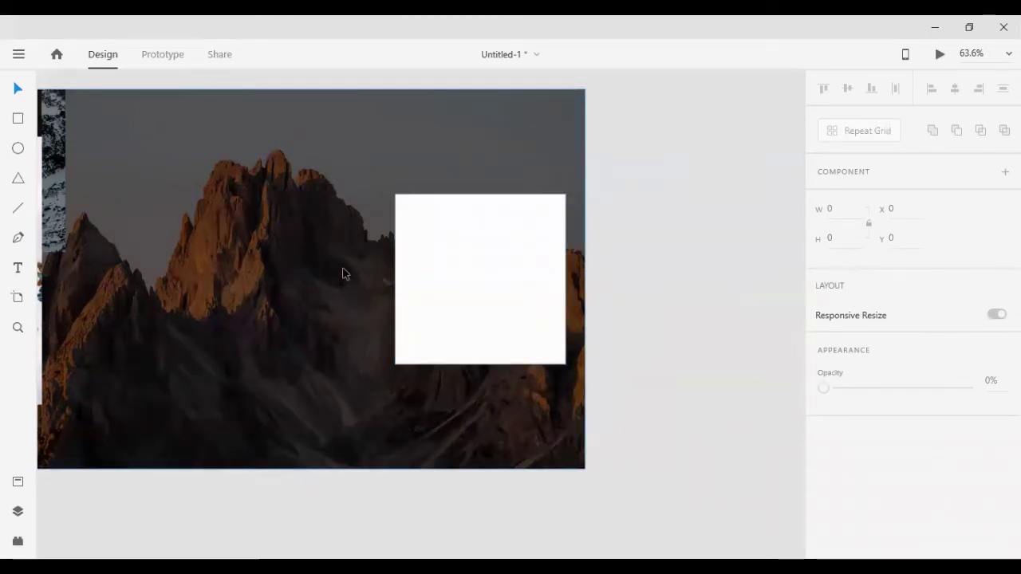
- Move a white square left across the image and shift a mountain photo beside the artboard
scroll(266, 312, left, 5)
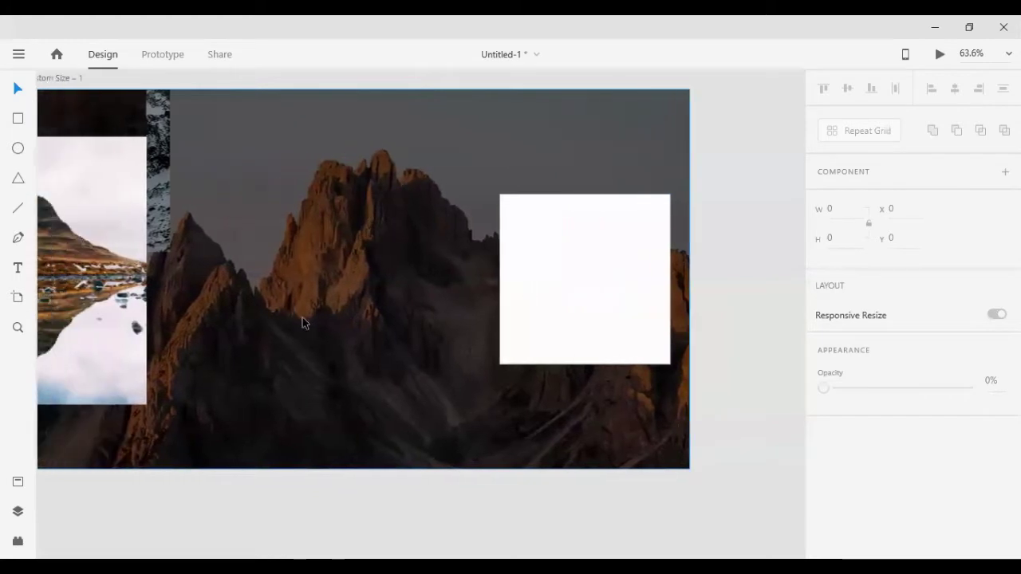
click(674, 282)
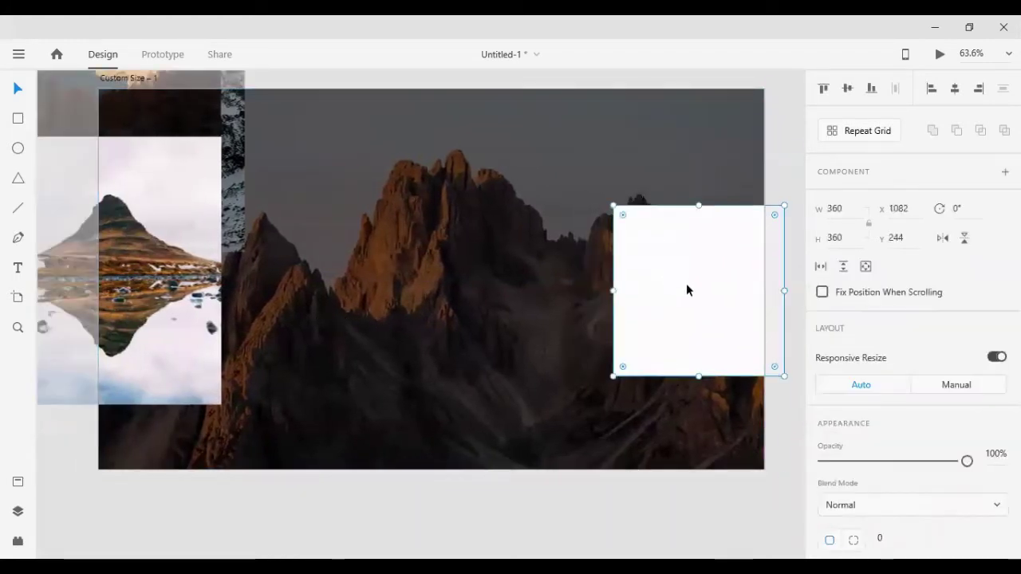
mouse_move(686, 283)
mouse_down()
mouse_move(587, 303)
mouse_move(430, 301)
mouse_up()
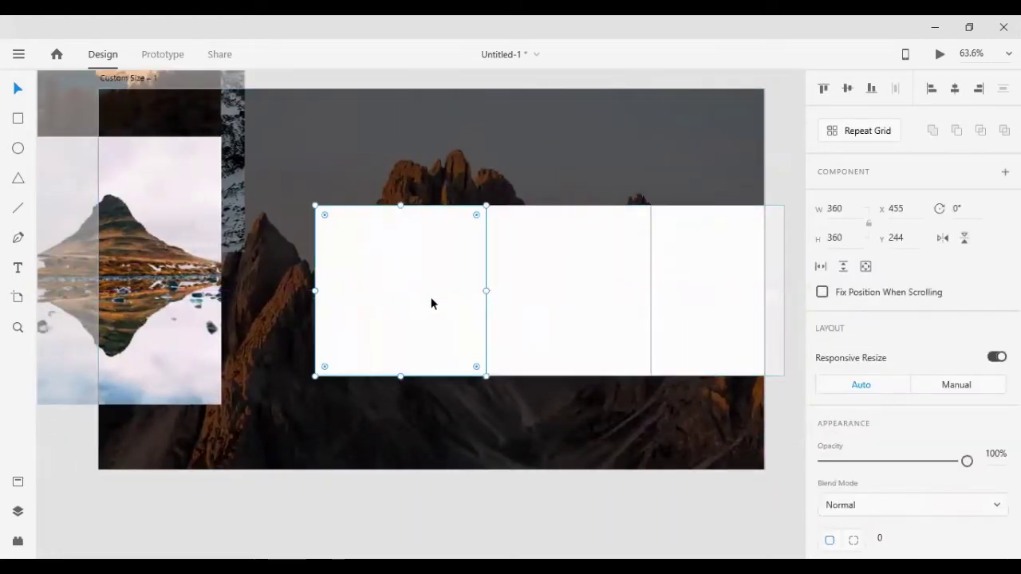
click(91, 314)
drag(92, 314, 198, 267)
click(68, 216)
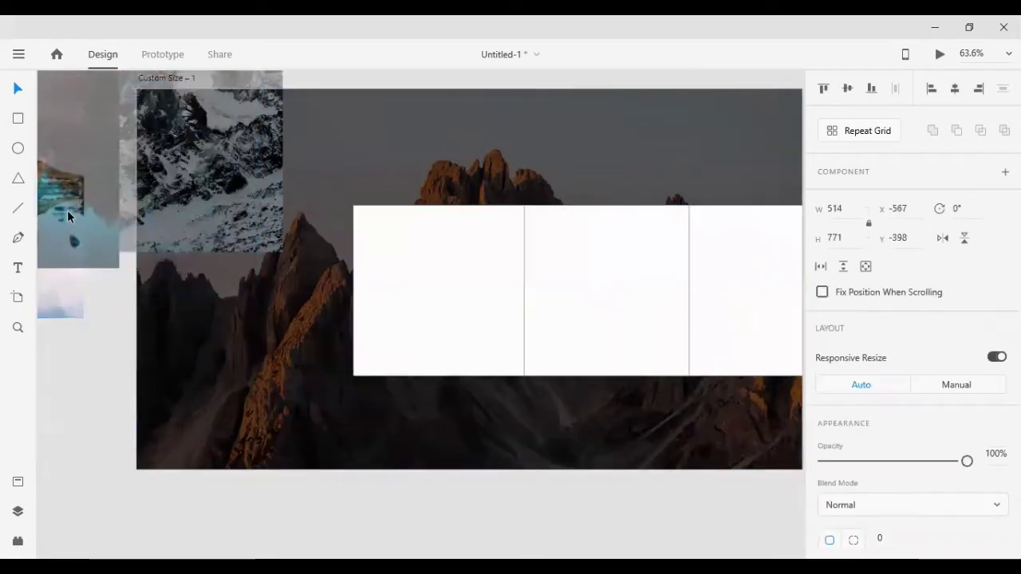
click(93, 236)
click(80, 353)
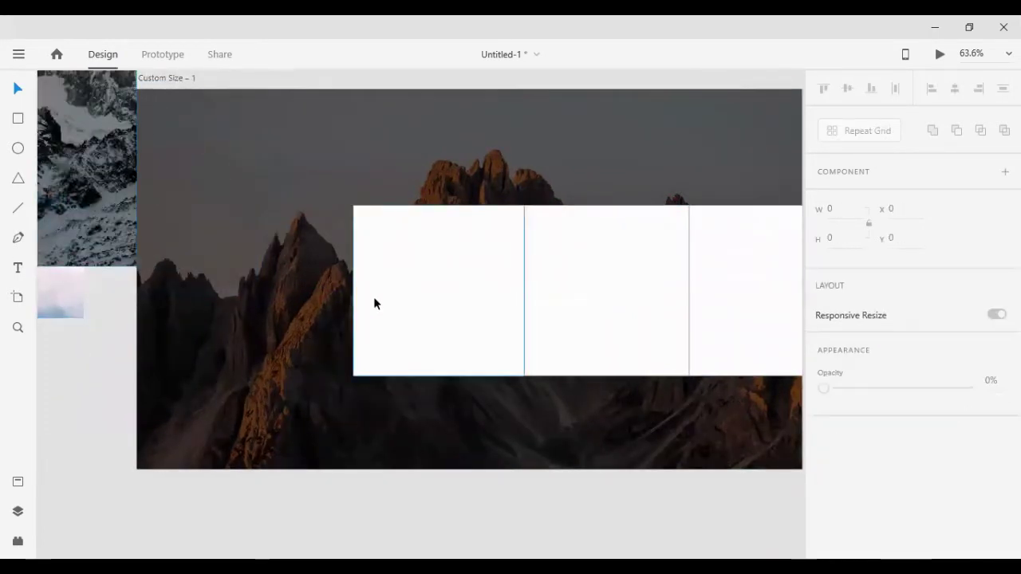
- Nudge the first and second squares with arrow keys to even the gaps
click(375, 297)
key(Left)
key(Left)
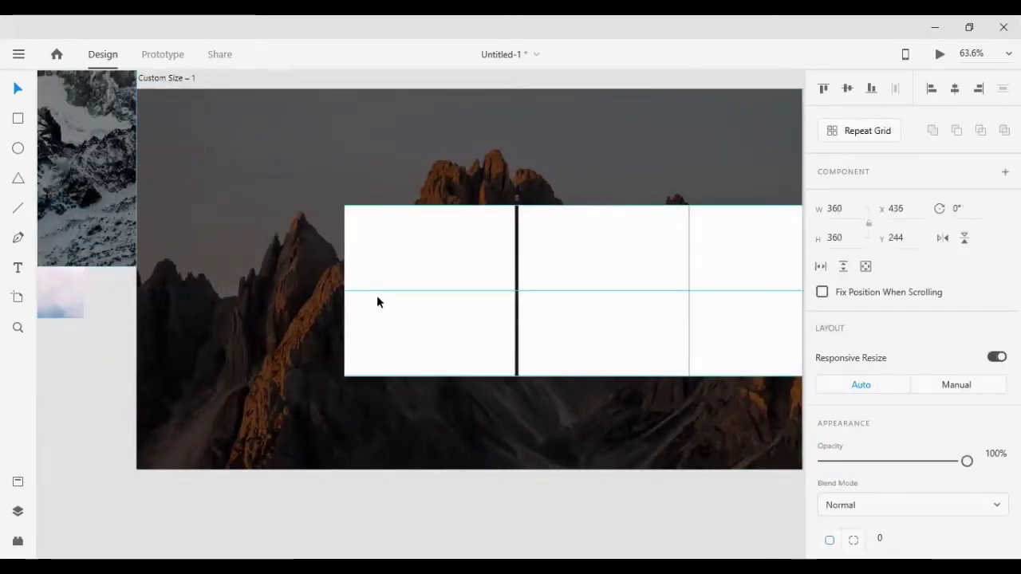
key(Left)
key(Left)
key(Left)
key(Right)
key(Right)
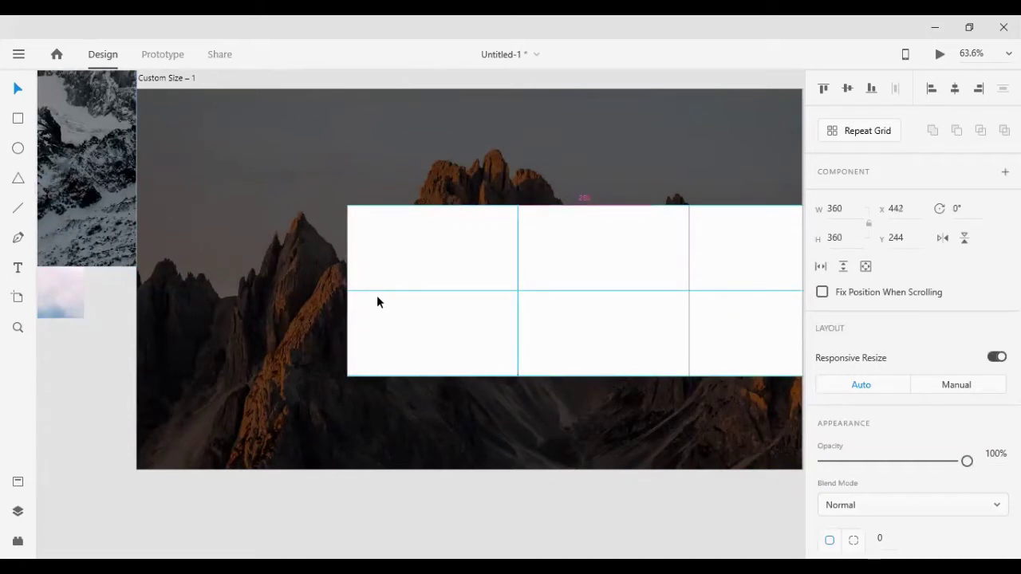
key(shift+Left)
key(shift+Left)
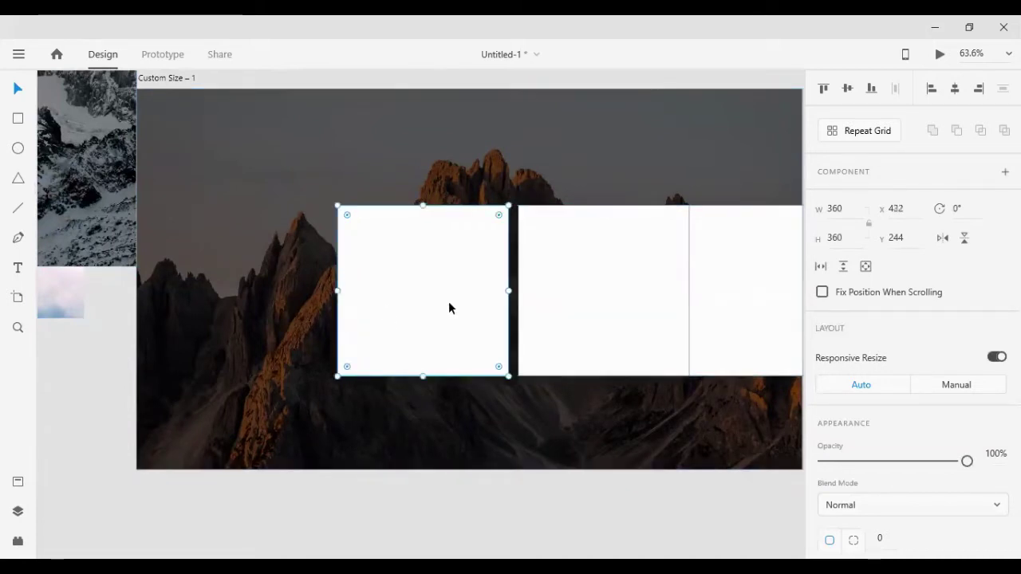
shift+click(658, 306)
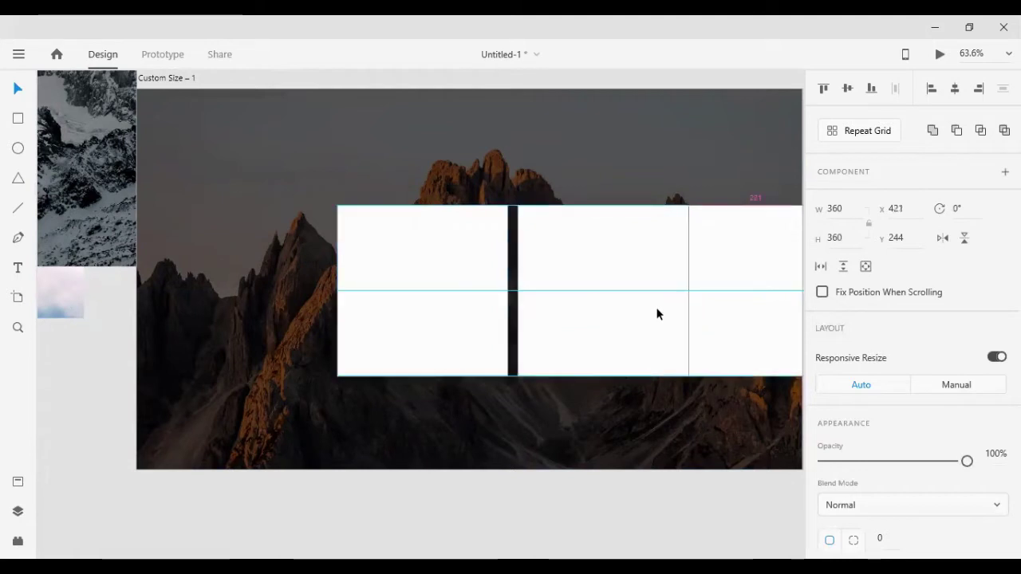
key(Left)
key(Left)
key(Left)
key(Left)
key(Left)
key(Left)
key(Left)
key(Left)
key(Left)
key(Left)
key(Left)
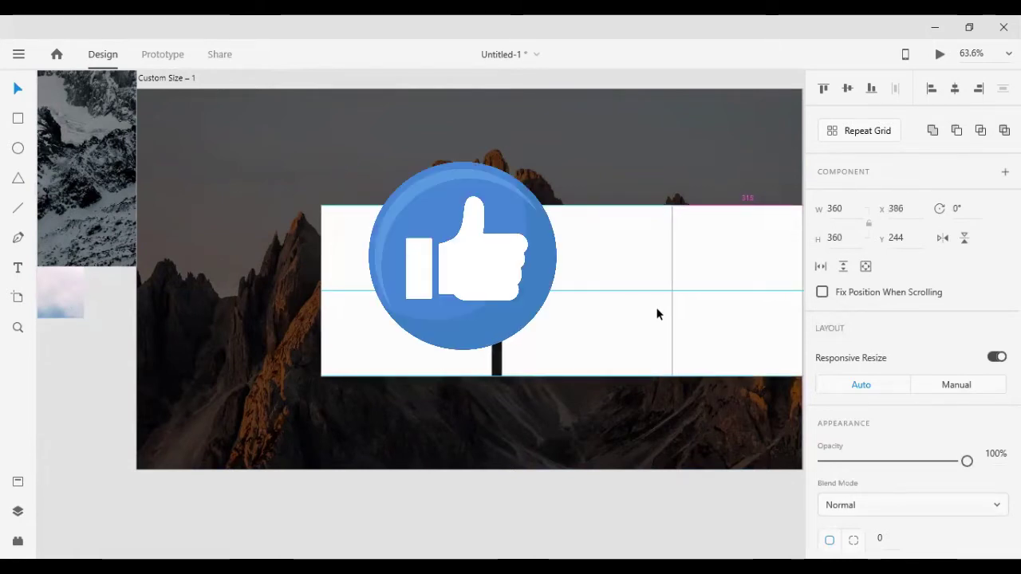
key(Left)
key(Left)
key(Left)
key(Left)
key(Left)
key(Left)
key(Left)
key(Left)
key(Left)
key(Left)
key(Left)
key(Left)
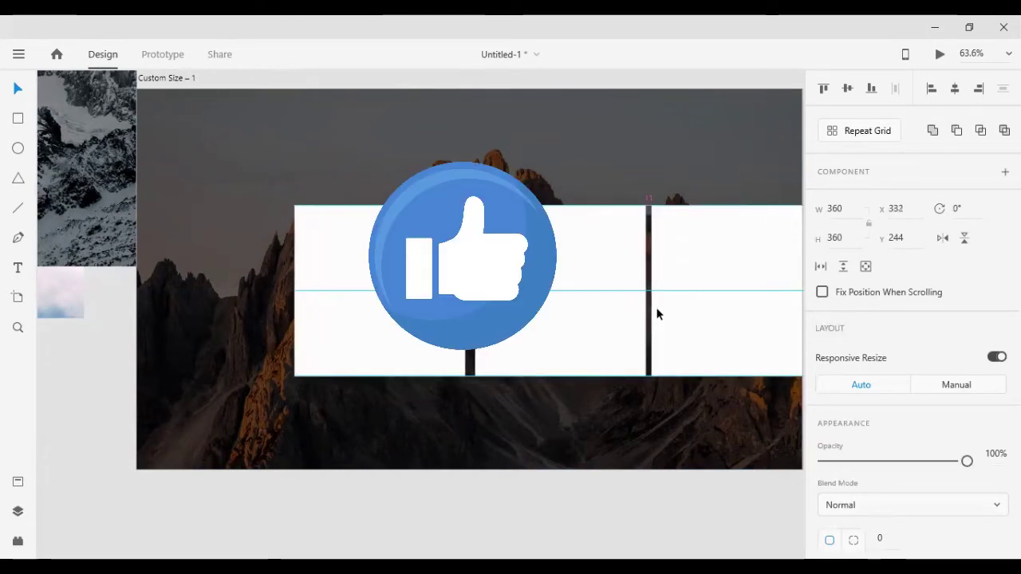
key(Right)
key(Right)
key(Right)
key(Right)
key(Right)
key(Right)
key(Right)
key(Right)
key(Right)
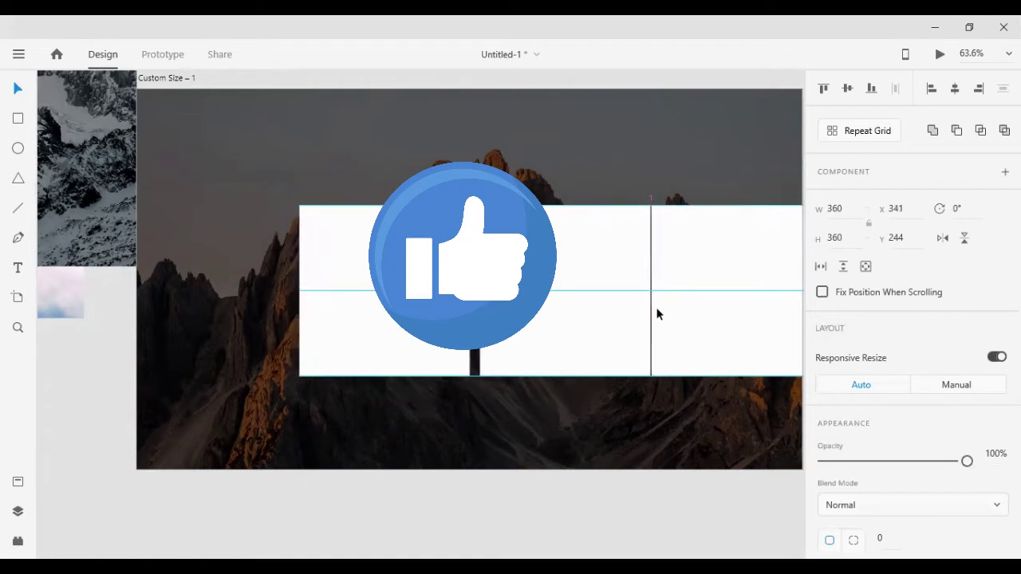
key(Right)
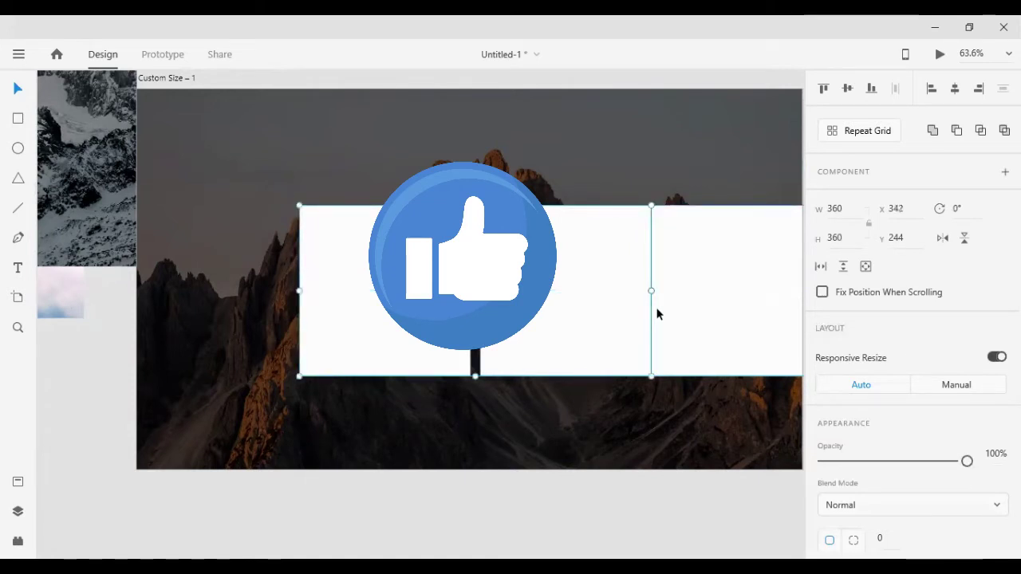
key(shift+Left)
key(shift+Left)
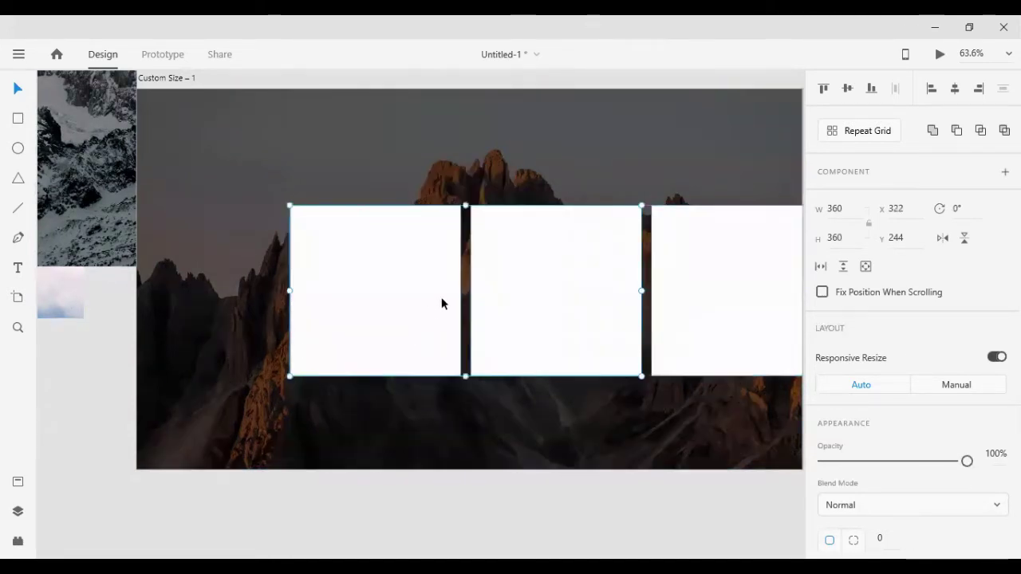
- Shift all three squares together by 10 px steps to centre the row
scroll(509, 275, down, 2)
scroll(569, 261, down, 2)
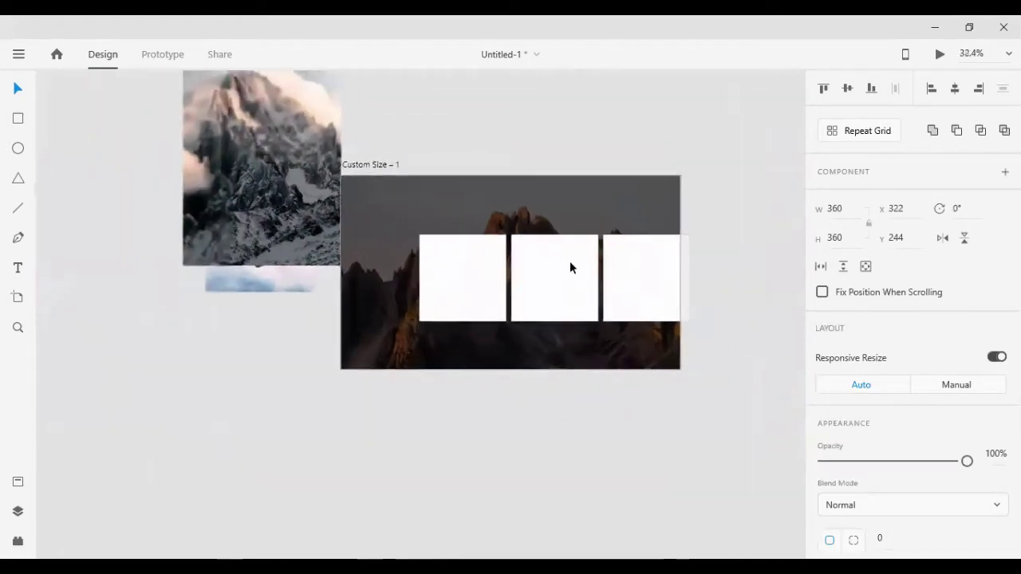
scroll(569, 261, up, 2)
scroll(570, 261, up, 2)
click(685, 309)
shift+click(572, 305)
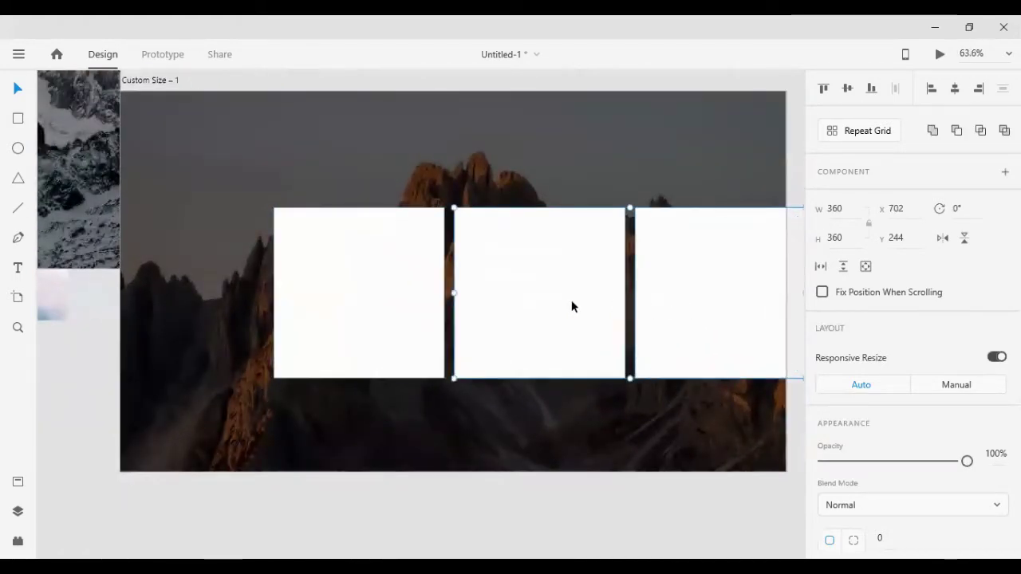
shift+click(369, 273)
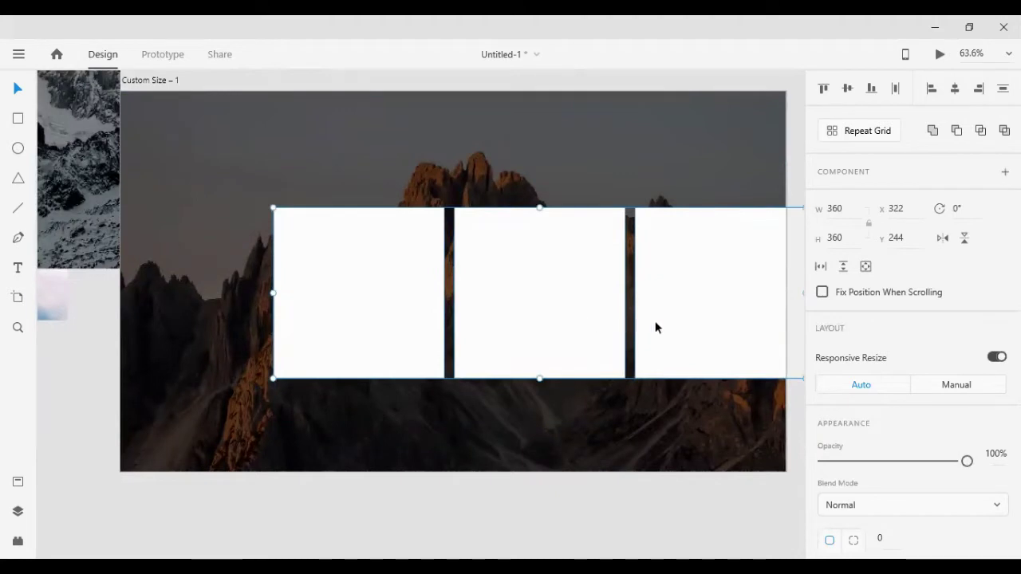
scroll(690, 311, right, 1)
scroll(691, 309, right, 3)
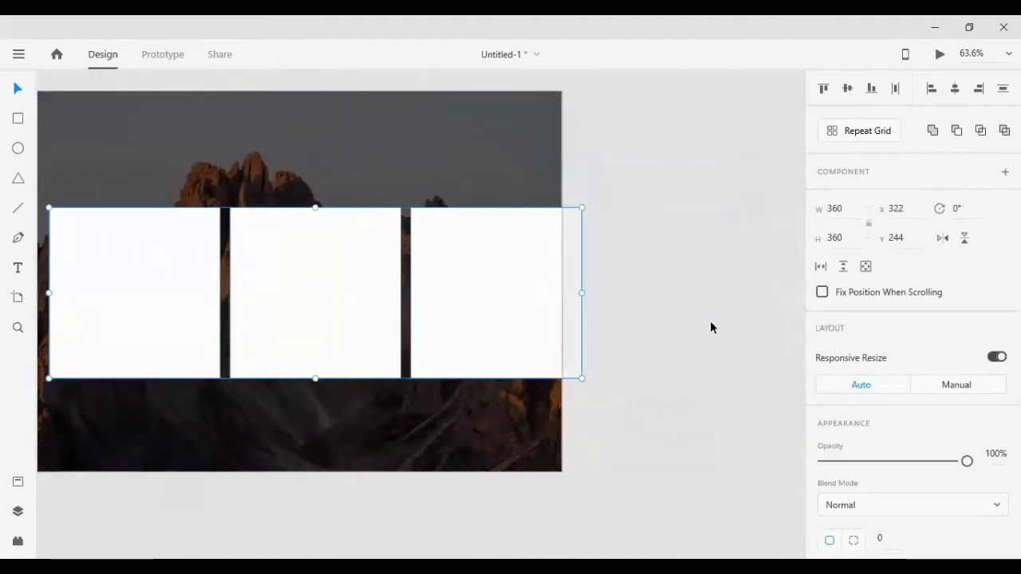
key(shift+Right)
key(shift+Right)
key(shift+Right)
key(shift+Right)
key(shift+Right)
key(shift+Right)
key(shift+Right)
key(shift+Right)
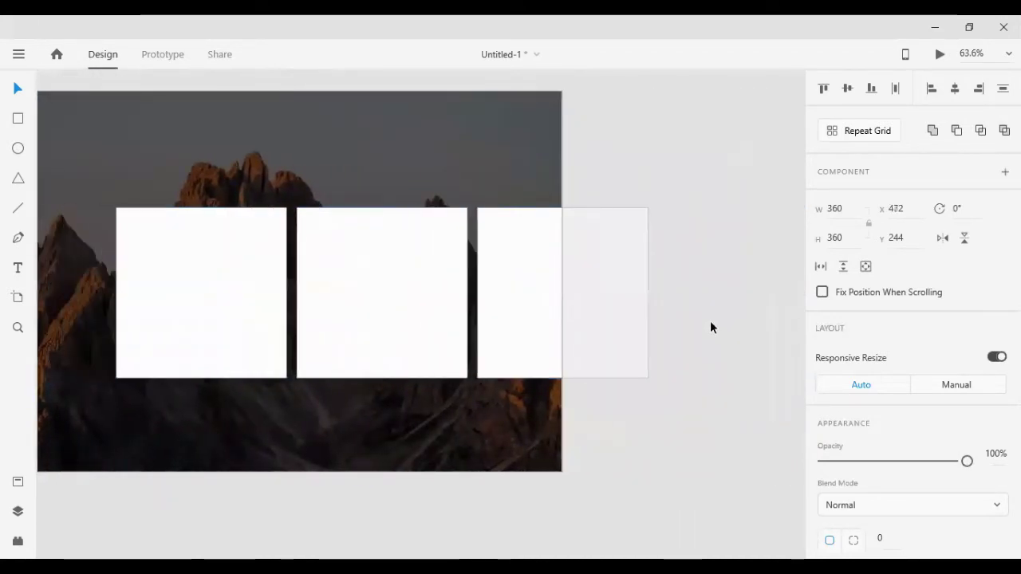
key(shift+Left)
key(shift+Left)
key(shift+Left)
key(shift+Left)
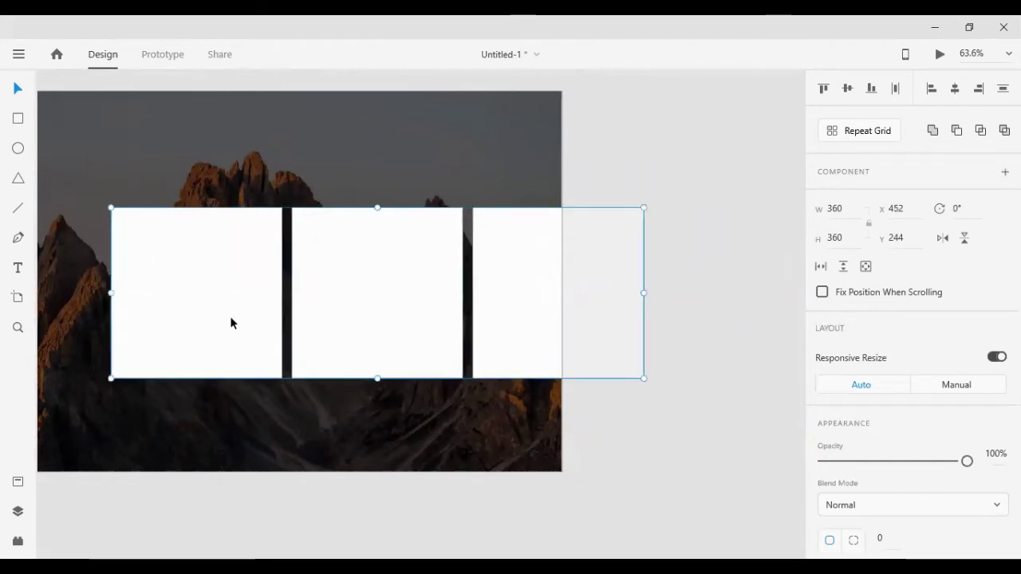
- Place the snowy mountain photo onto the artboard
scroll(230, 316, up, 5)
scroll(232, 321, down, 4)
scroll(231, 320, down, 1)
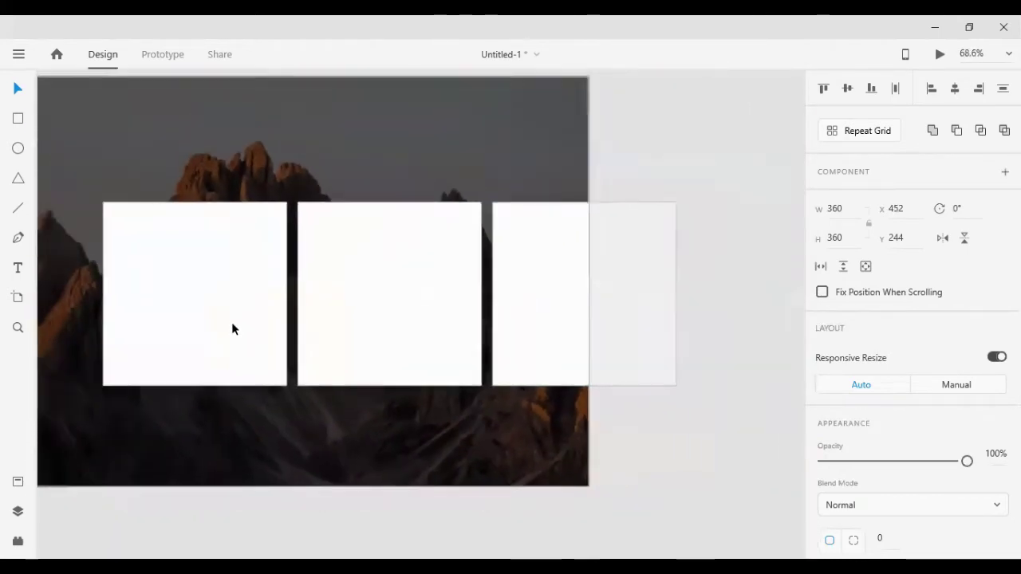
scroll(231, 322, down, 1)
scroll(256, 300, left, 3)
mouse_move(148, 159)
mouse_down()
mouse_move(519, 344)
mouse_move(488, 271)
mouse_move(510, 327)
mouse_up()
scroll(518, 345, up, 2)
scroll(532, 337, down, 3)
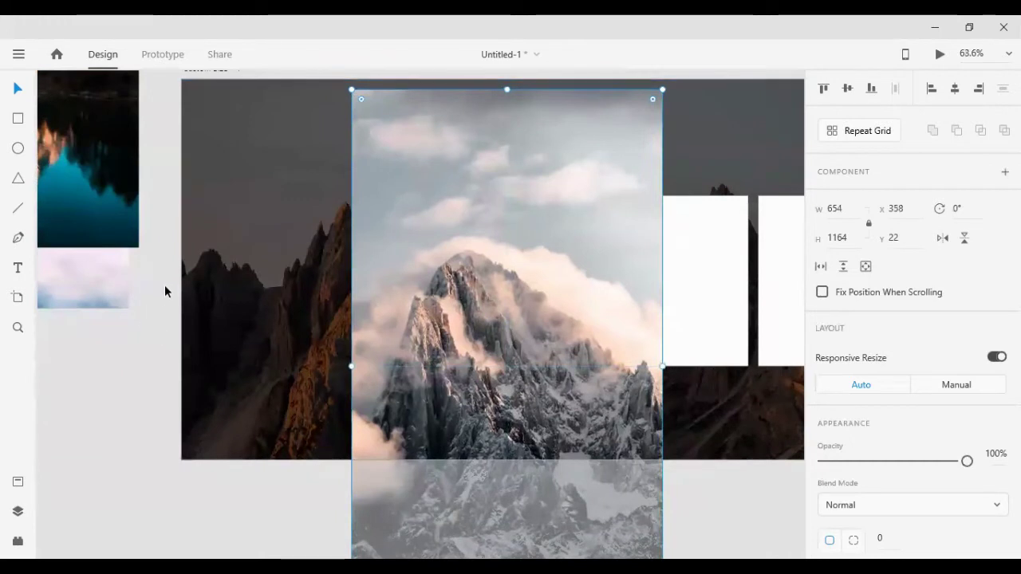
- Send the snowy photo behind the white squares and shrink it toward card size
shift+click(223, 335)
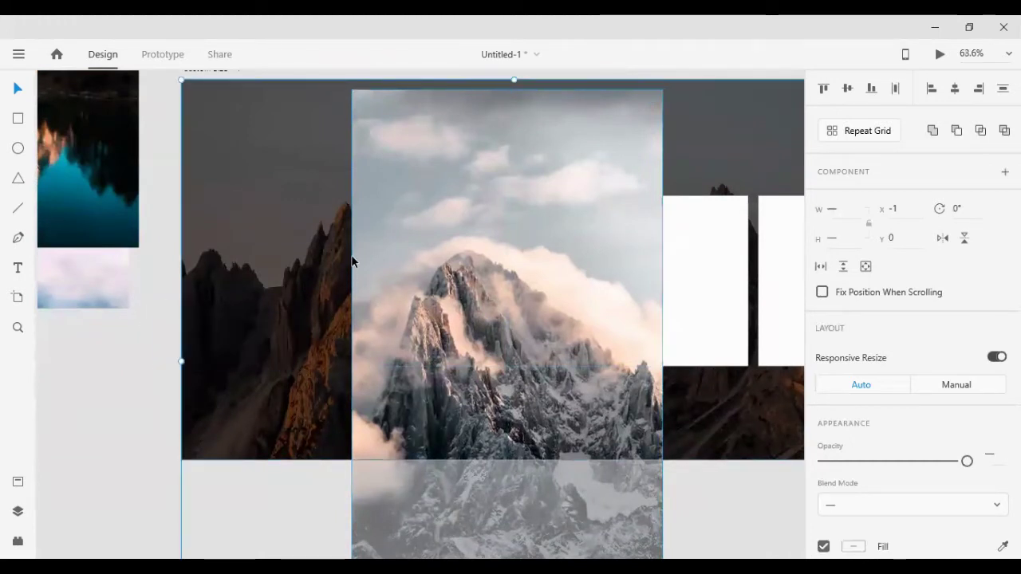
key(ctrl+shift+bracketleft)
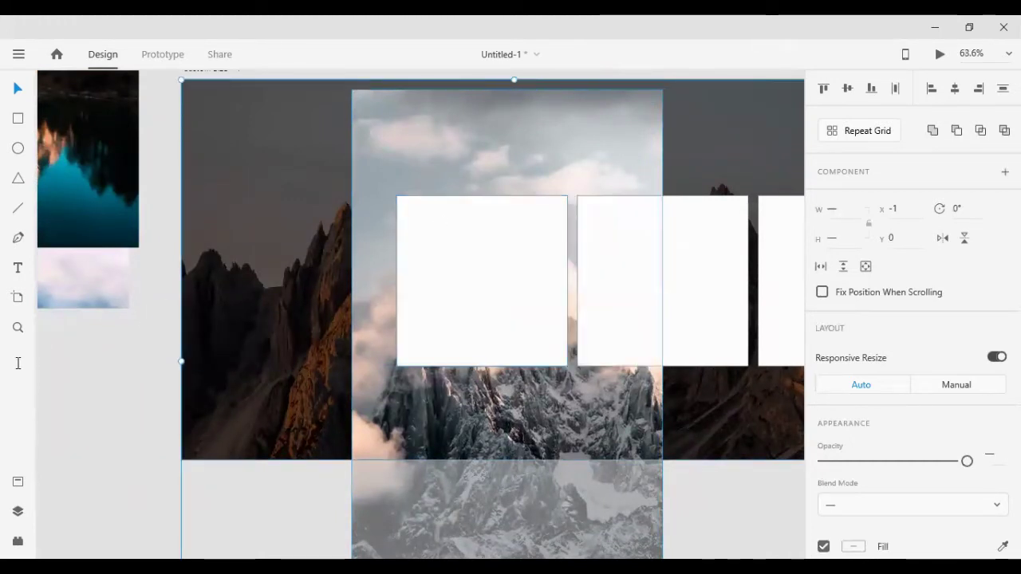
key(Escape)
drag(475, 393, 545, 413)
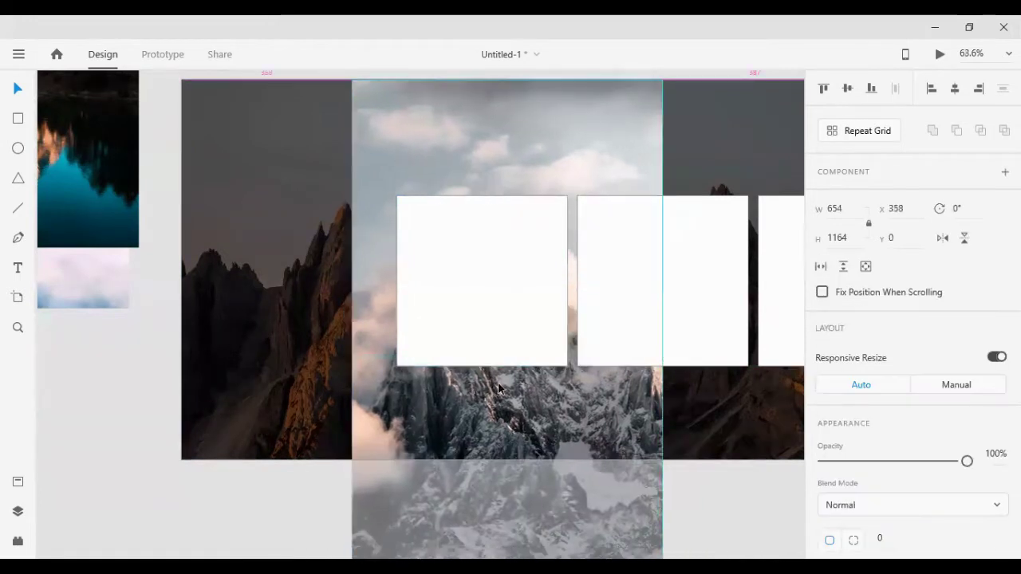
scroll(685, 473, down, 1)
scroll(704, 491, down, 3)
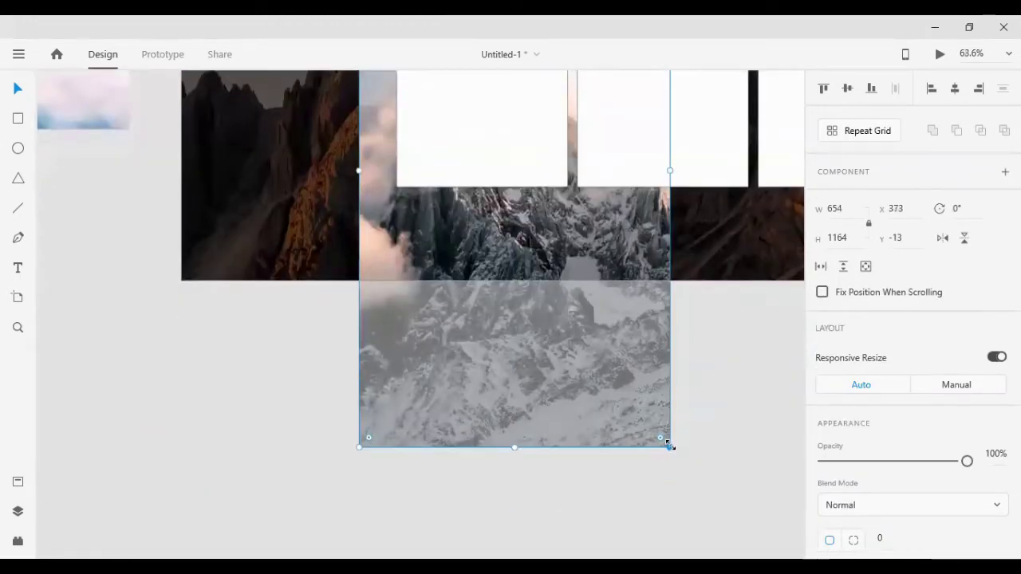
drag(670, 447, 629, 417)
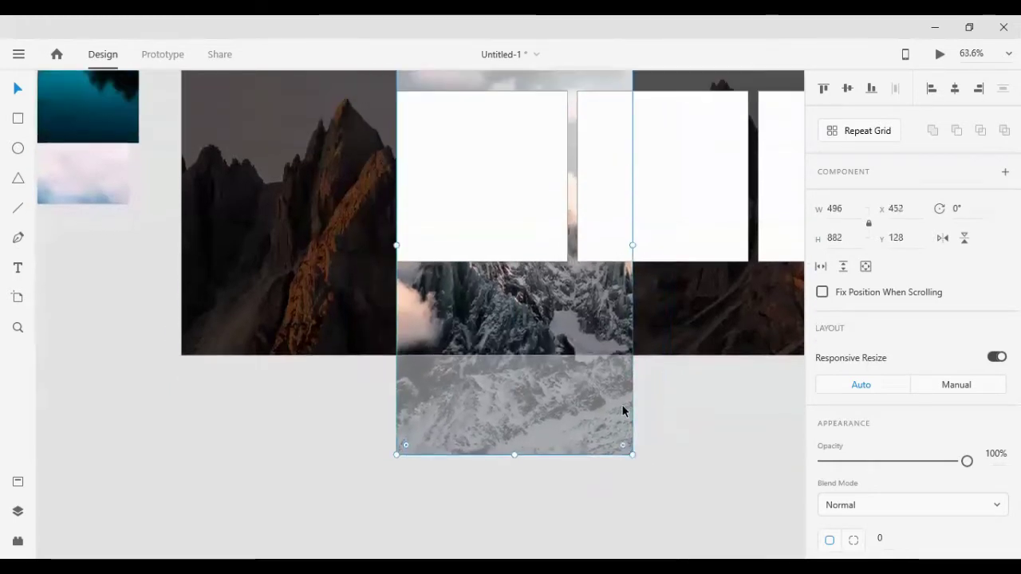
scroll(623, 411, up, 1)
drag(521, 427, 510, 399)
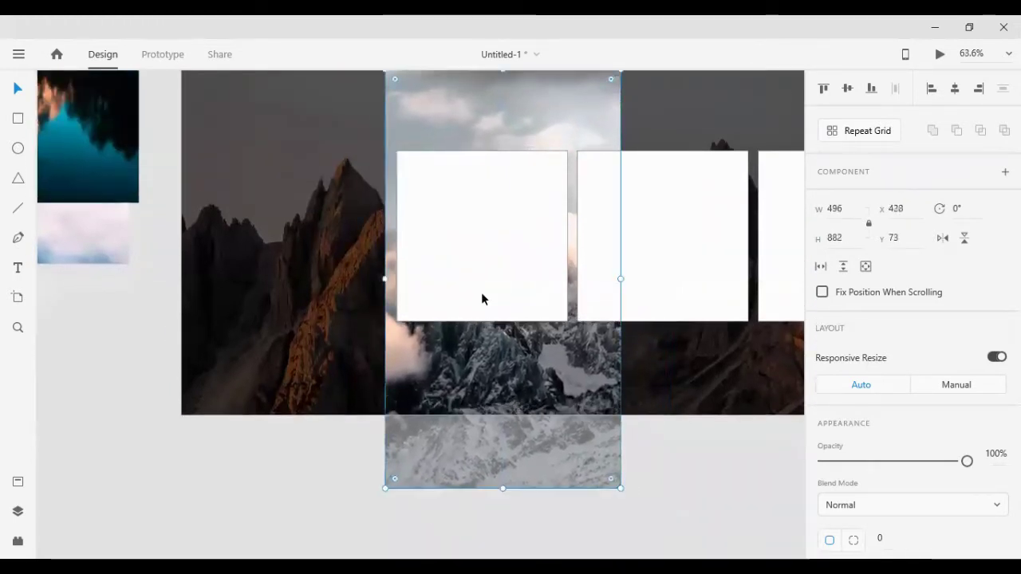
- Remove the borders from the white cards
shift+click(491, 248)
click(202, 451)
click(447, 253)
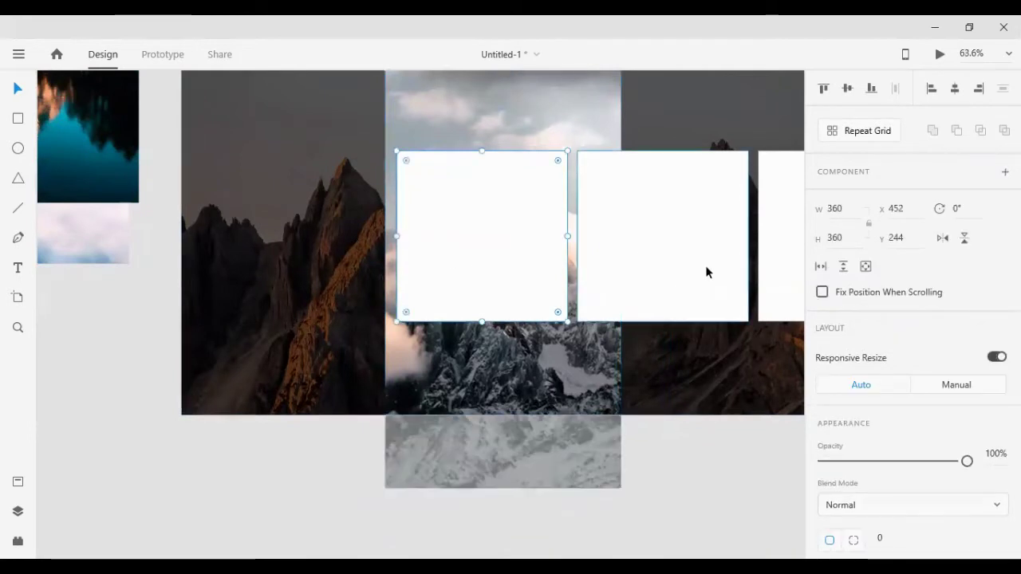
shift+click(704, 265)
scroll(877, 319, down, 5)
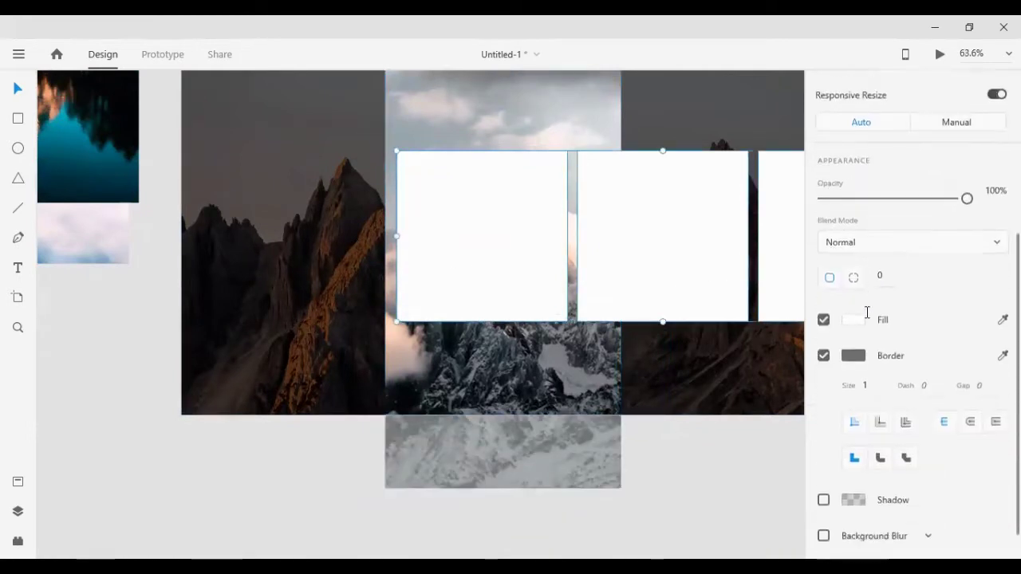
scroll(846, 323, down, 1)
click(823, 324)
click(706, 447)
- Mask the snowy photo into the first card and place the sunlit peak photo on the artboard
click(484, 141)
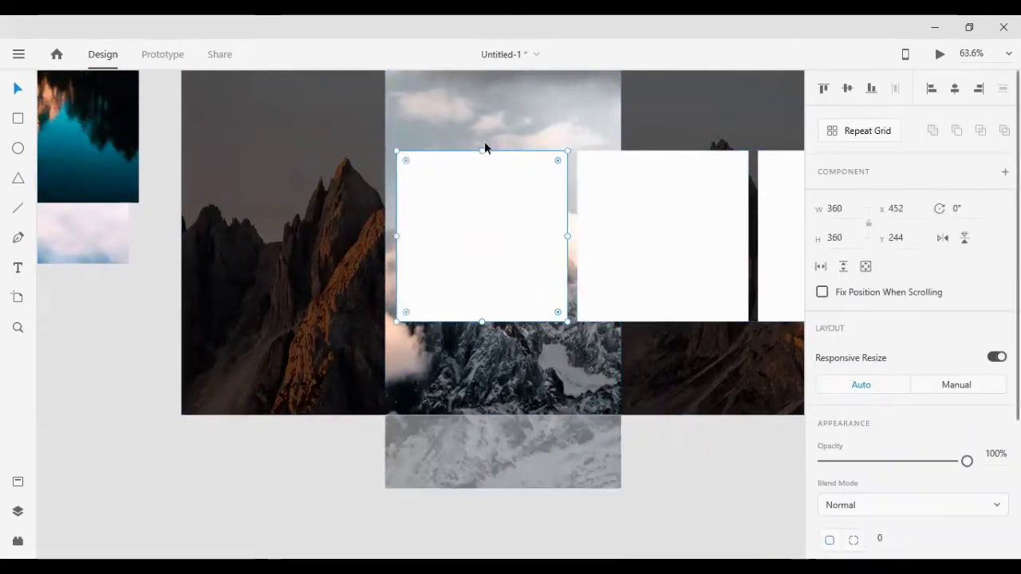
right_click(484, 135)
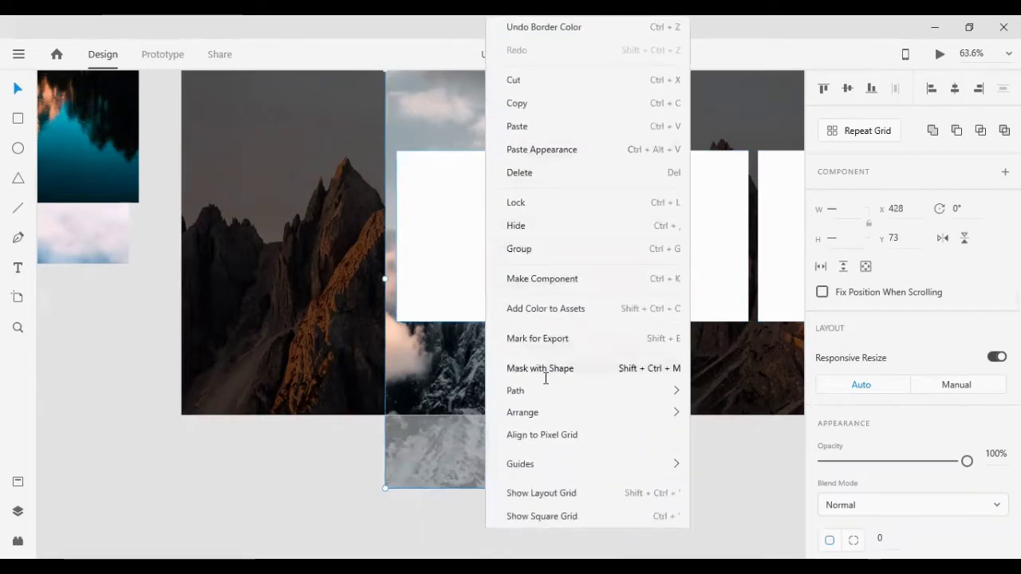
click(546, 373)
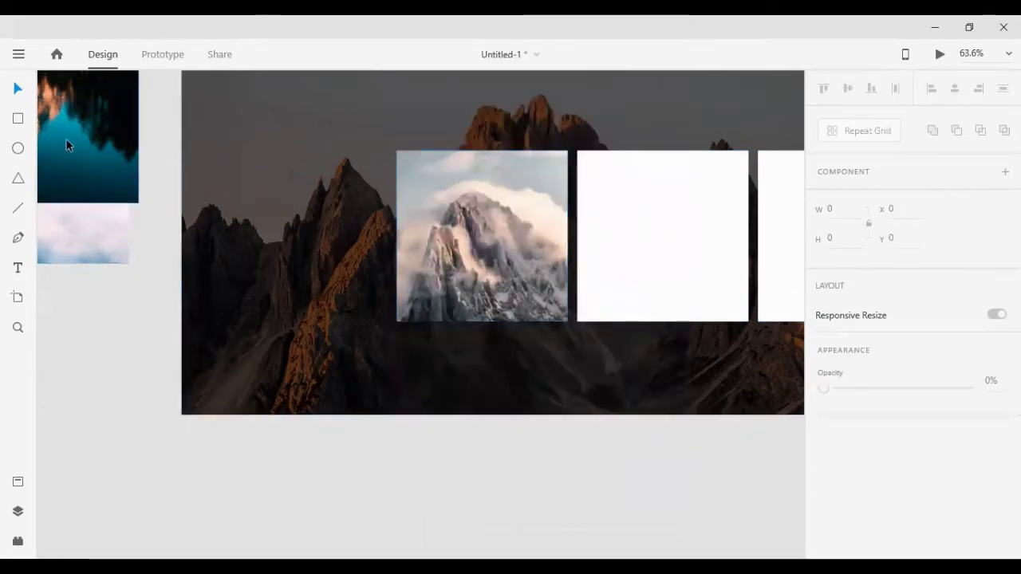
mouse_move(66, 138)
mouse_down()
mouse_move(438, 285)
mouse_move(591, 325)
mouse_move(615, 314)
mouse_move(649, 322)
mouse_move(616, 323)
mouse_up()
- Mask the sunlit peak photo into the second card
click(472, 434)
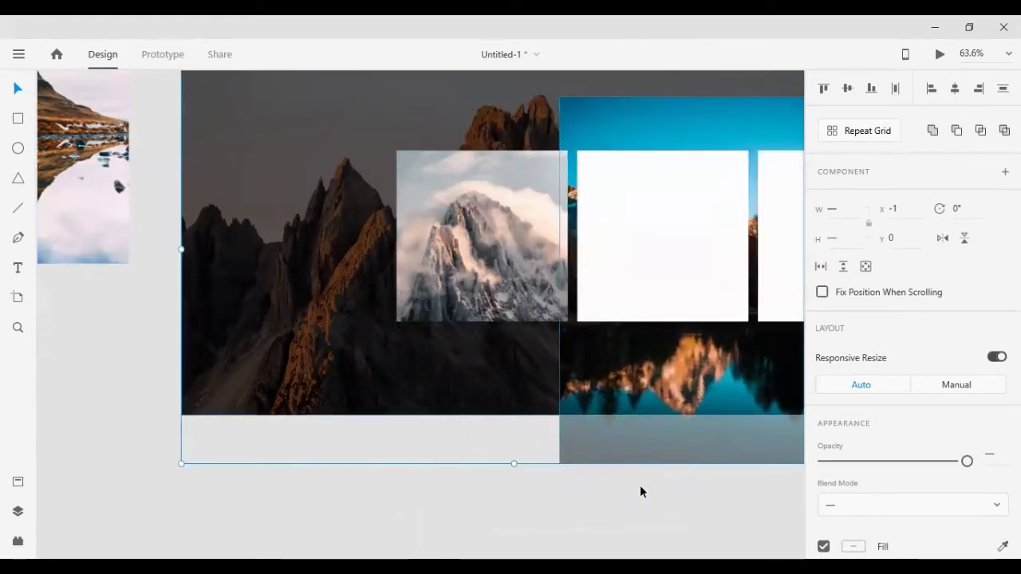
click(637, 431)
scroll(575, 335, right, 3)
scroll(525, 390, right, 2)
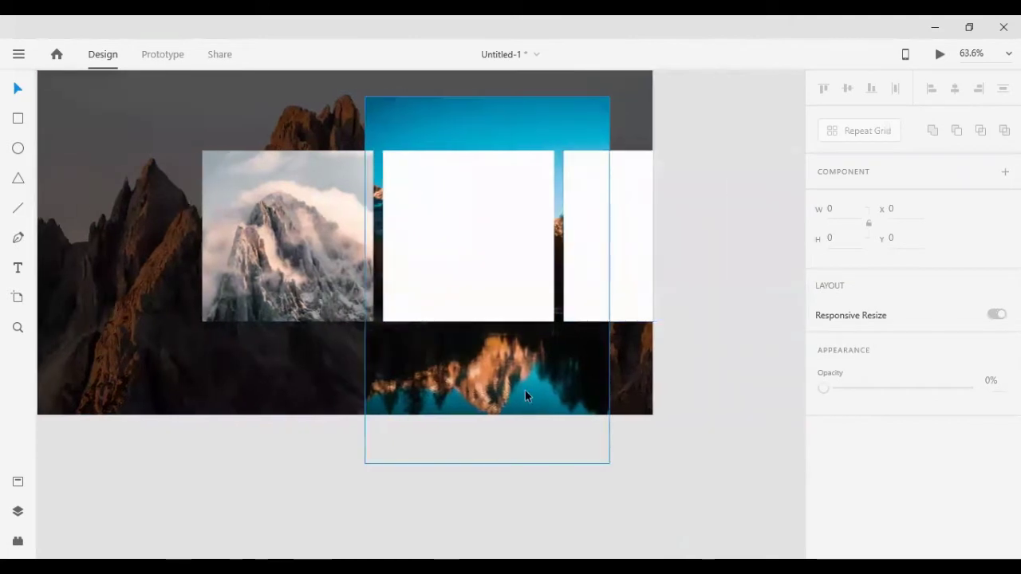
click(517, 381)
drag(532, 395, 516, 399)
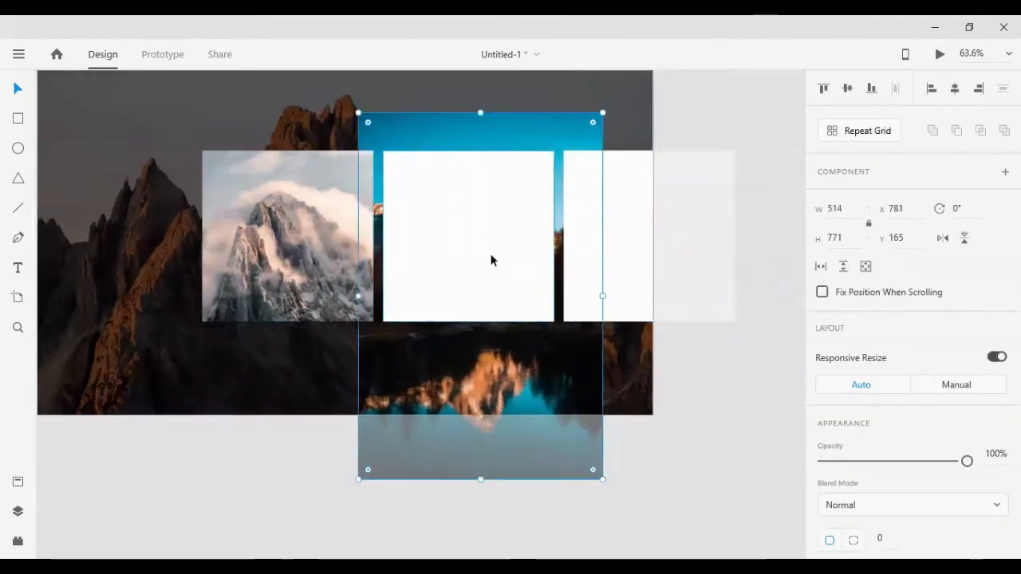
right_click(490, 260)
click(538, 369)
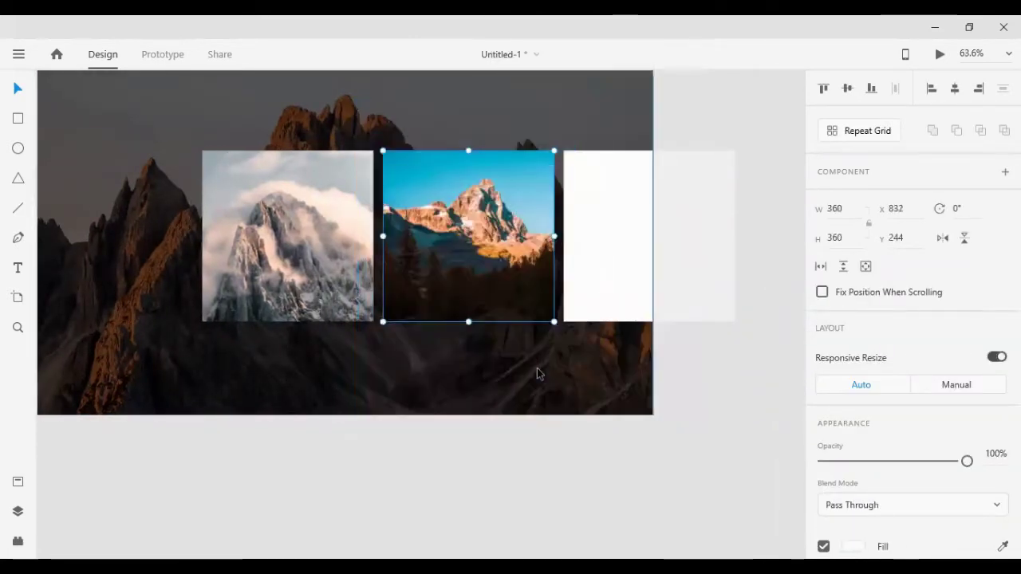
- Place the mirrored lake photo over the third card
scroll(725, 406, left, 4)
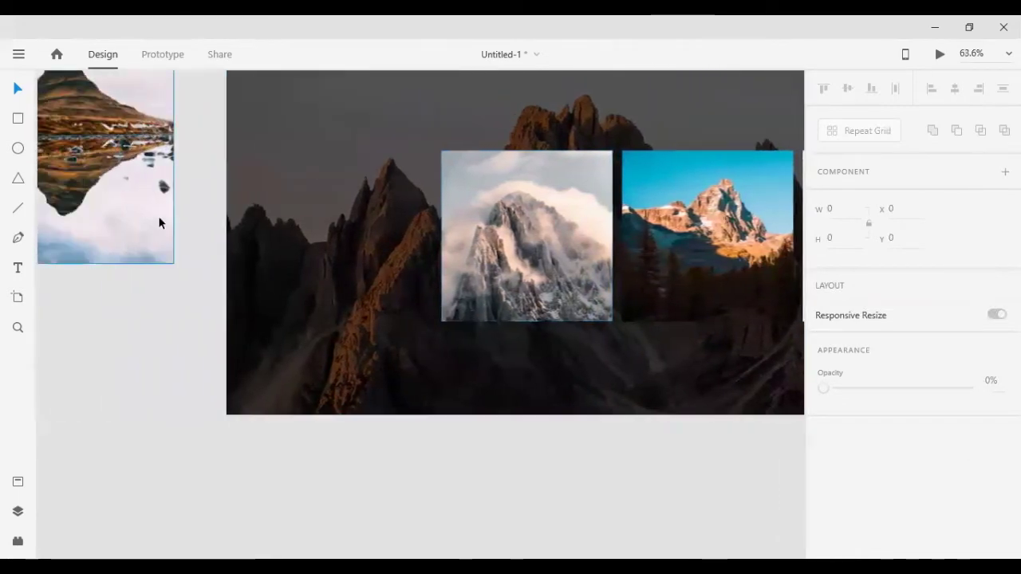
drag(160, 221, 717, 396)
drag(615, 445, 698, 328)
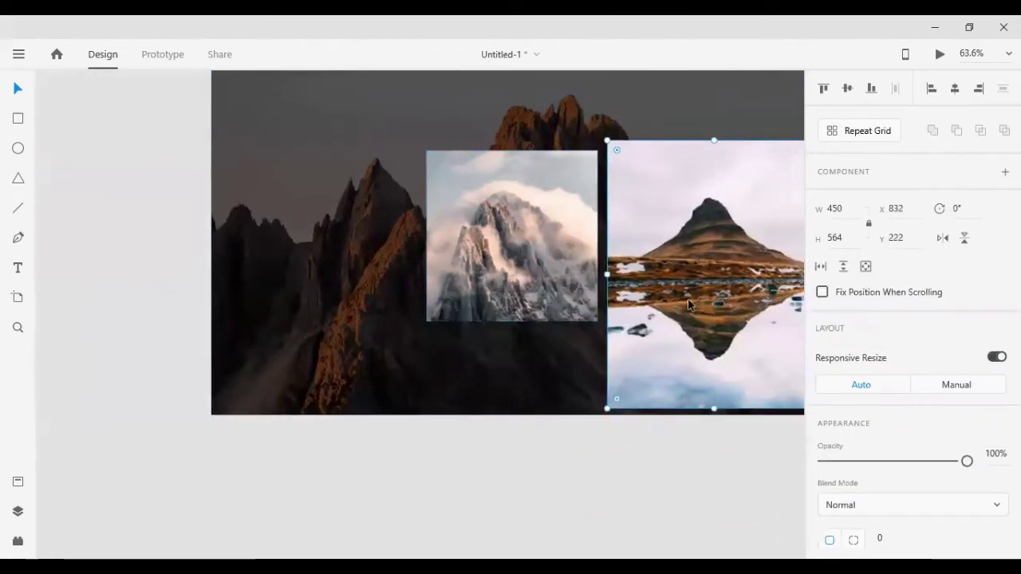
scroll(688, 300, right, 2)
scroll(688, 300, right, 3)
scroll(688, 300, right, 3)
mouse_move(497, 403)
mouse_down()
mouse_move(659, 349)
mouse_move(654, 330)
mouse_up()
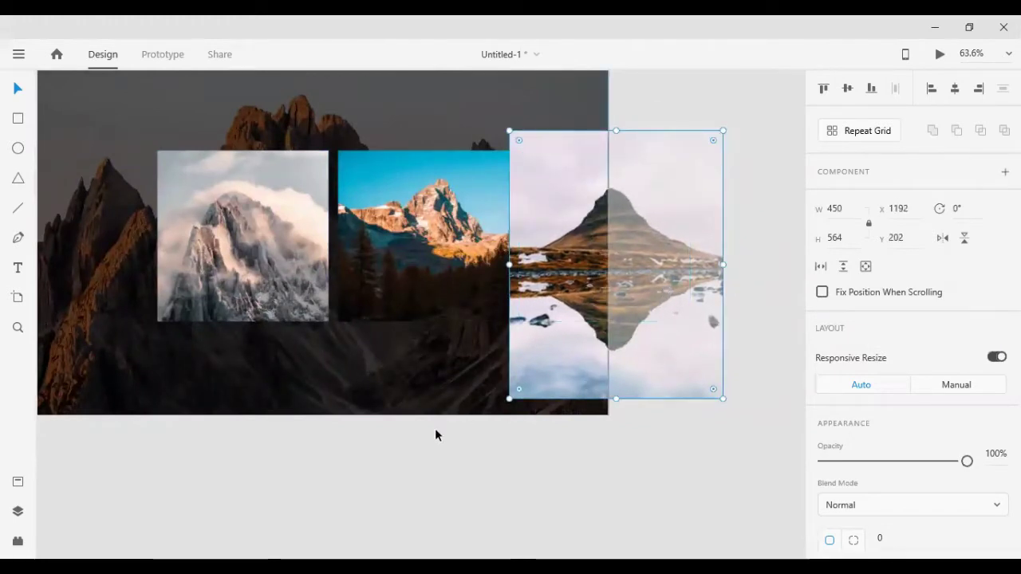
- Mask the lake photo into the third card
drag(415, 435, 419, 369)
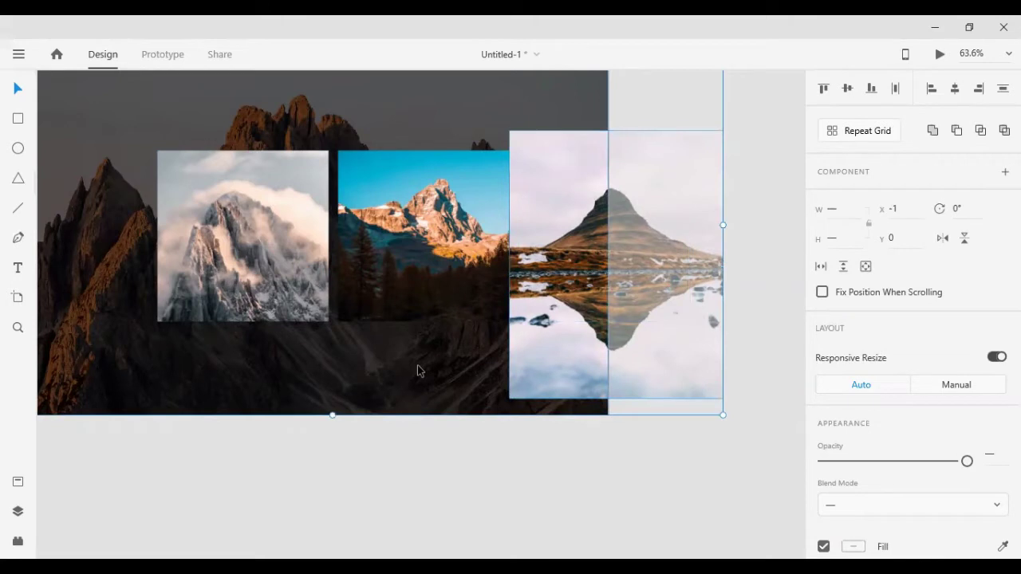
click(744, 391)
click(597, 230)
click(572, 137)
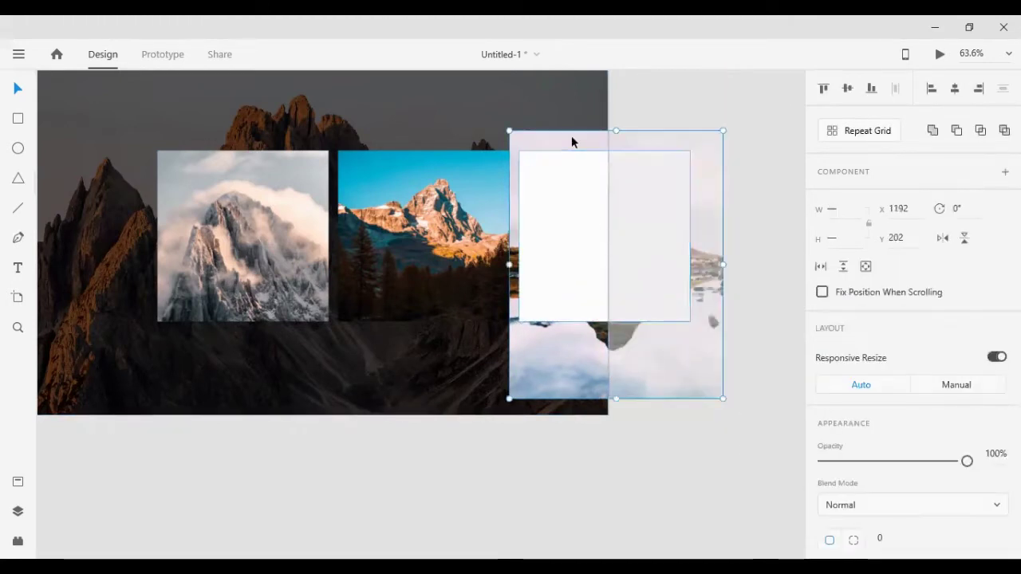
right_click(571, 183)
click(630, 364)
click(712, 444)
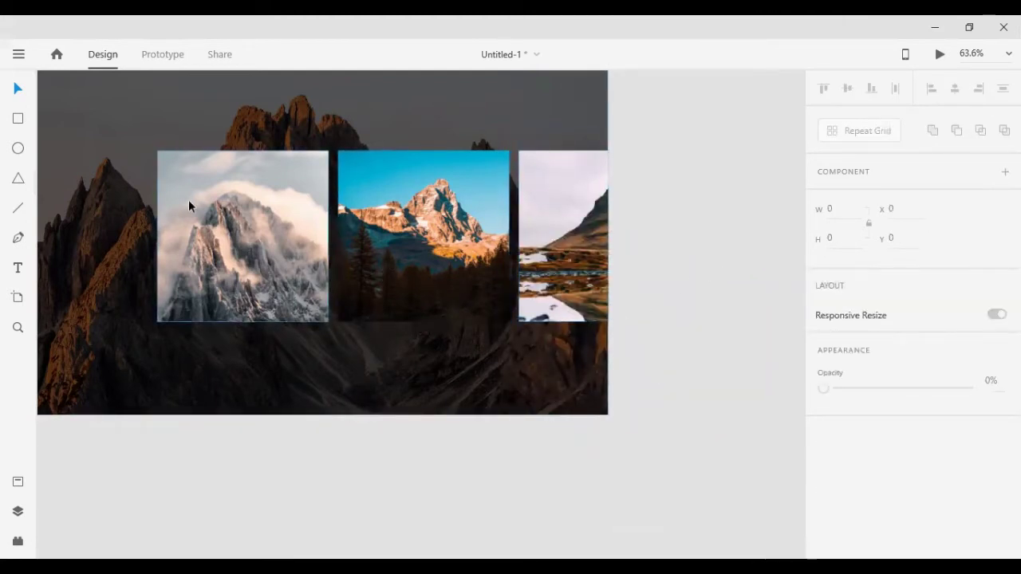
- Duplicate the 53% black overlay over the mountain background to deepen the shade
scroll(556, 321, up, 1)
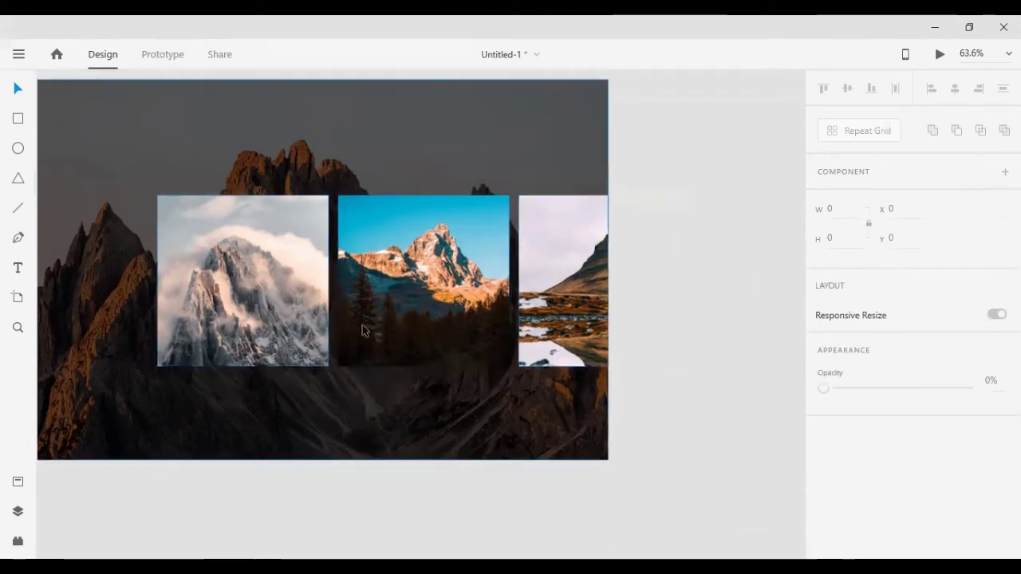
scroll(543, 327, left, 1)
scroll(527, 335, left, 4)
scroll(470, 331, left, 3)
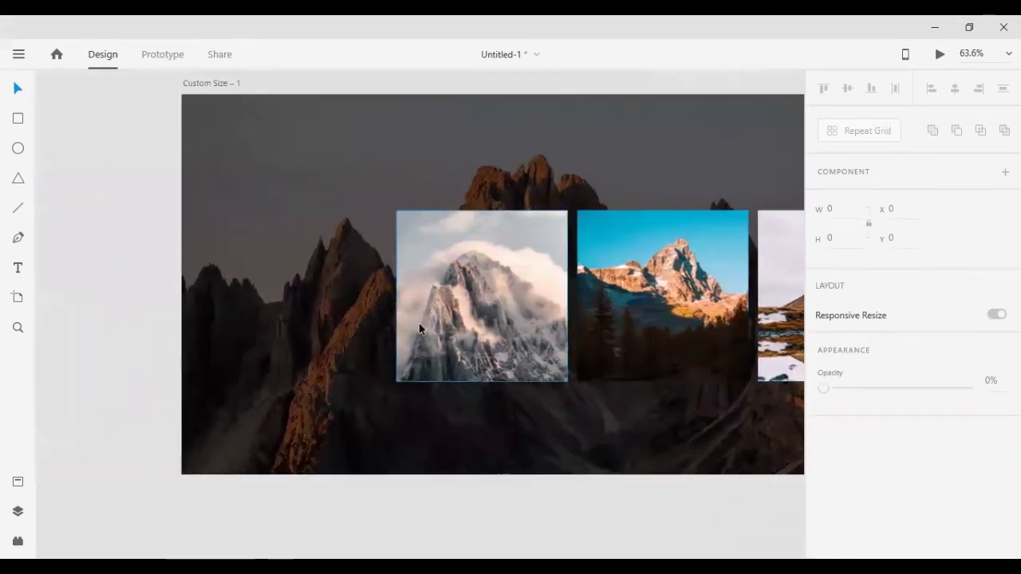
click(341, 296)
scroll(349, 304, down, 1)
click(663, 308)
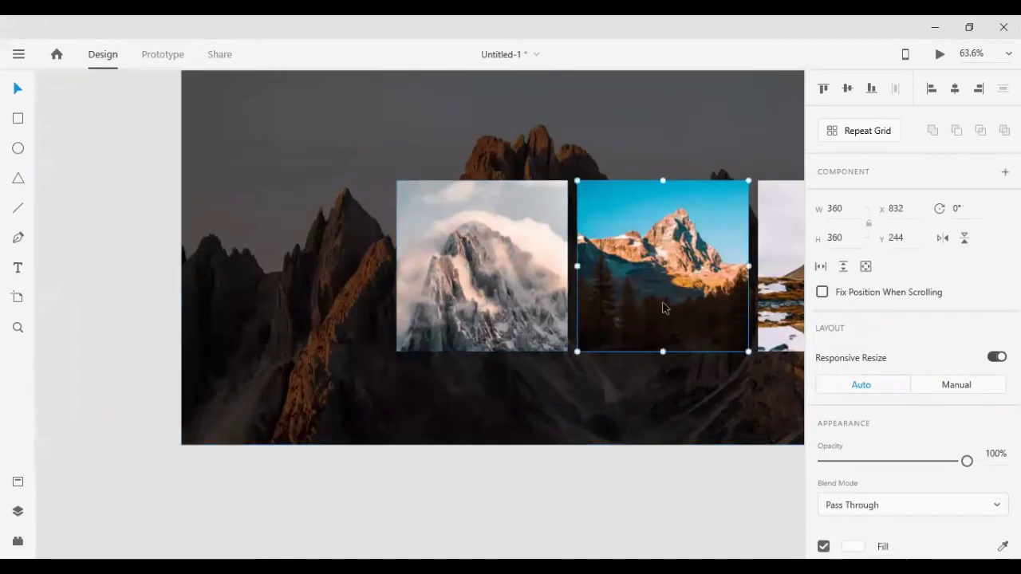
scroll(669, 308, right, 3)
scroll(591, 303, right, 3)
scroll(495, 299, right, 2)
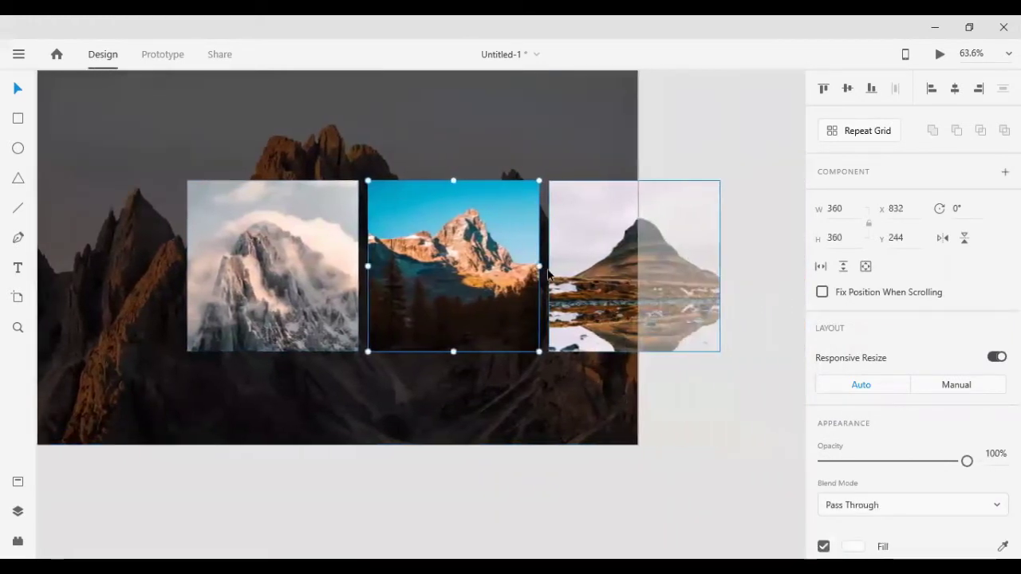
scroll(278, 231, up, 2)
scroll(305, 269, left, 1)
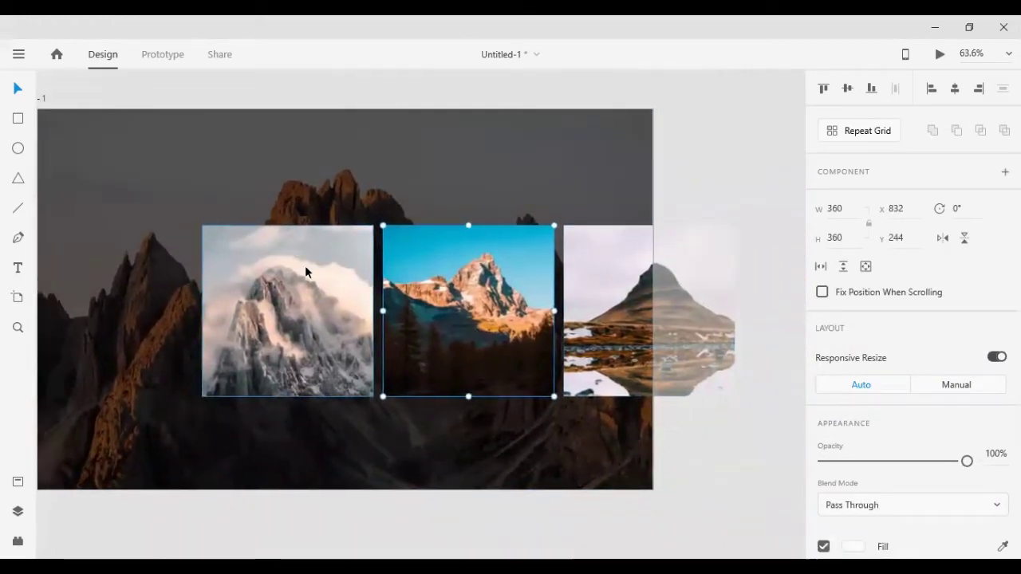
scroll(294, 176, left, 3)
scroll(272, 224, left, 2)
click(272, 224)
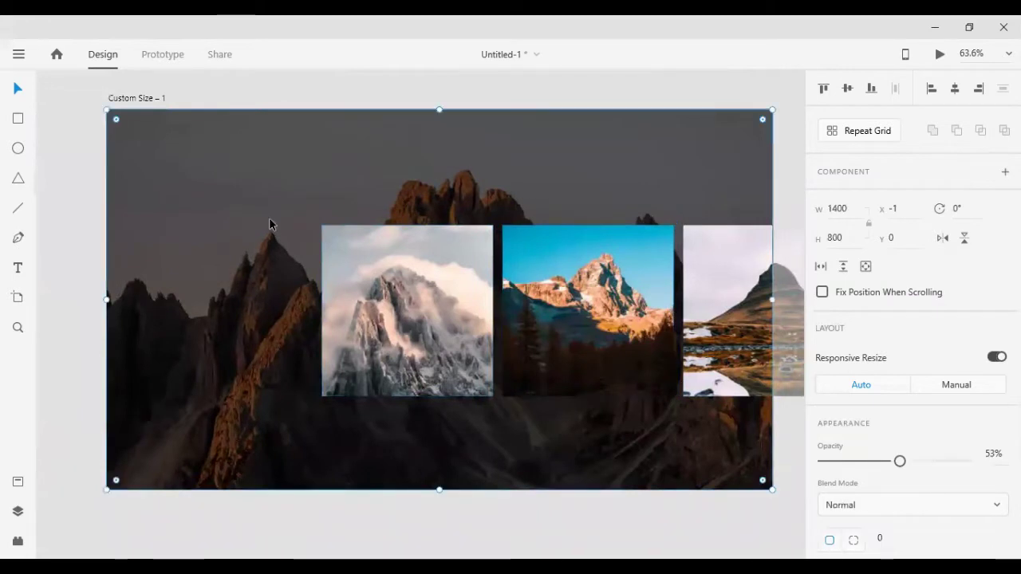
key(ctrl+shift+bracketright)
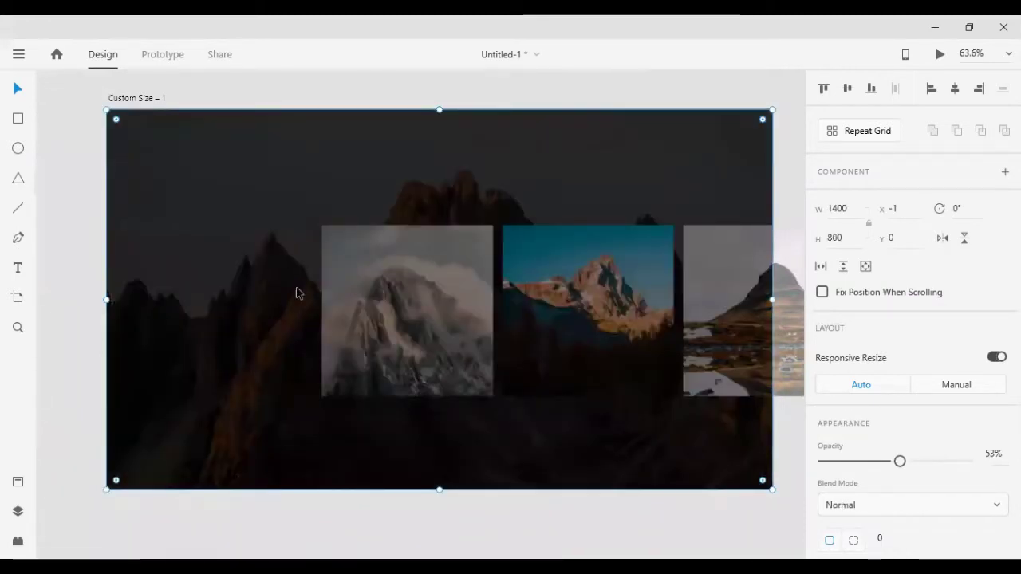
- Bring the three photo cards in front of the dark overlays
drag(56, 277, 233, 430)
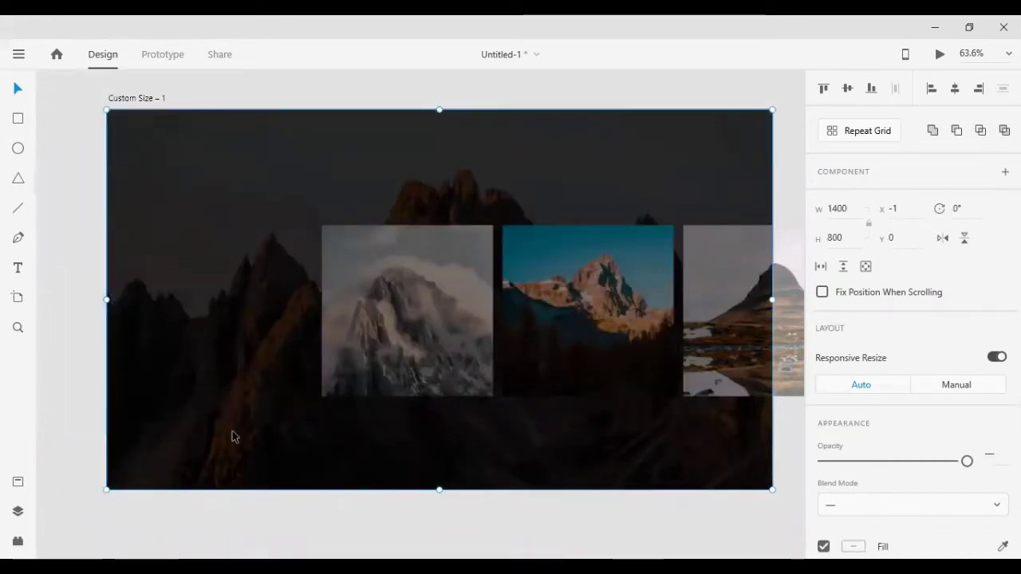
click(64, 343)
drag(63, 235, 236, 412)
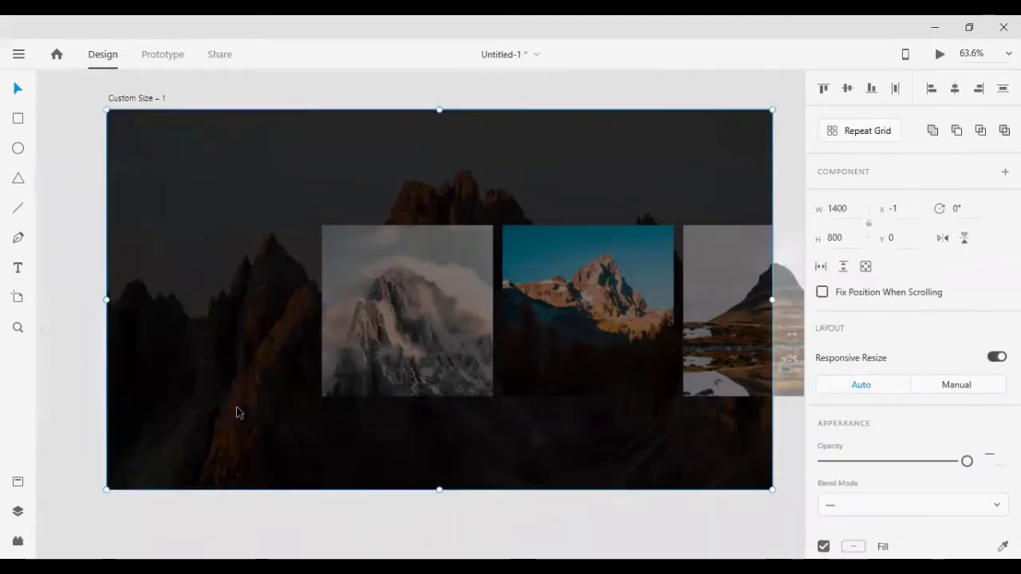
key(ctrl+shift+bracketright)
click(285, 346)
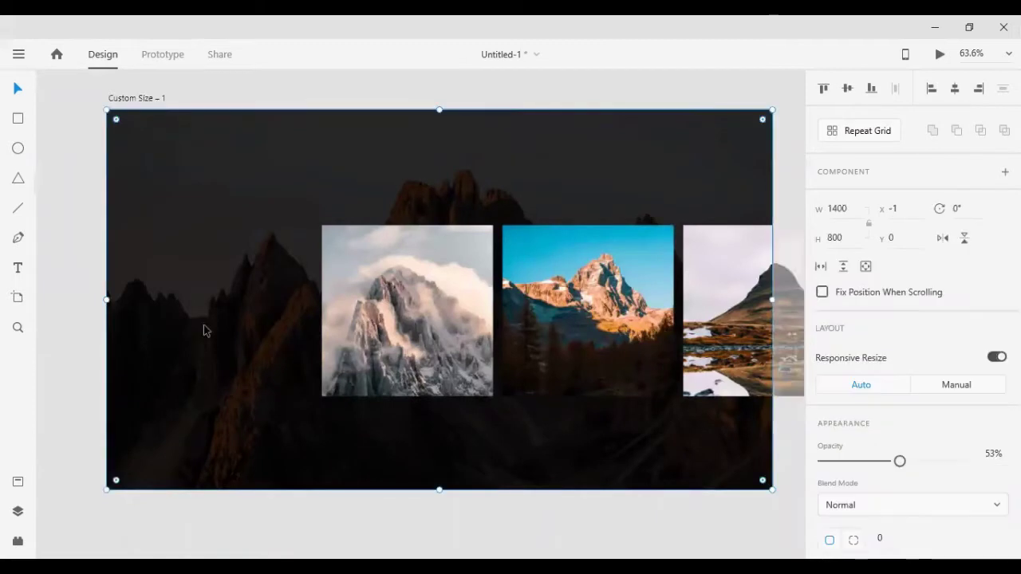
- Narrow the dark overlay to the artboard's right half and make its fill a linear gradient
drag(104, 300, 453, 298)
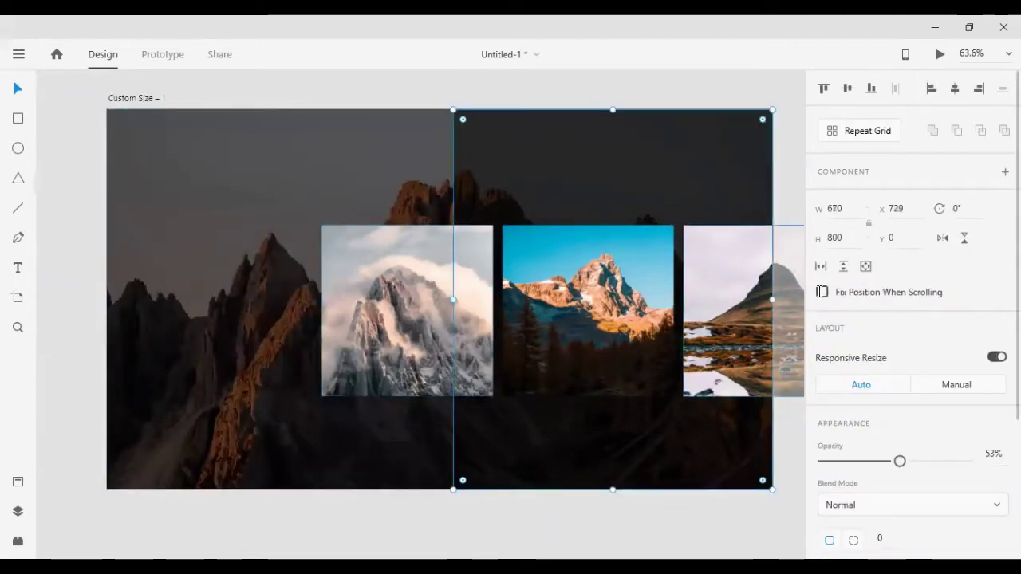
drag(902, 462, 967, 461)
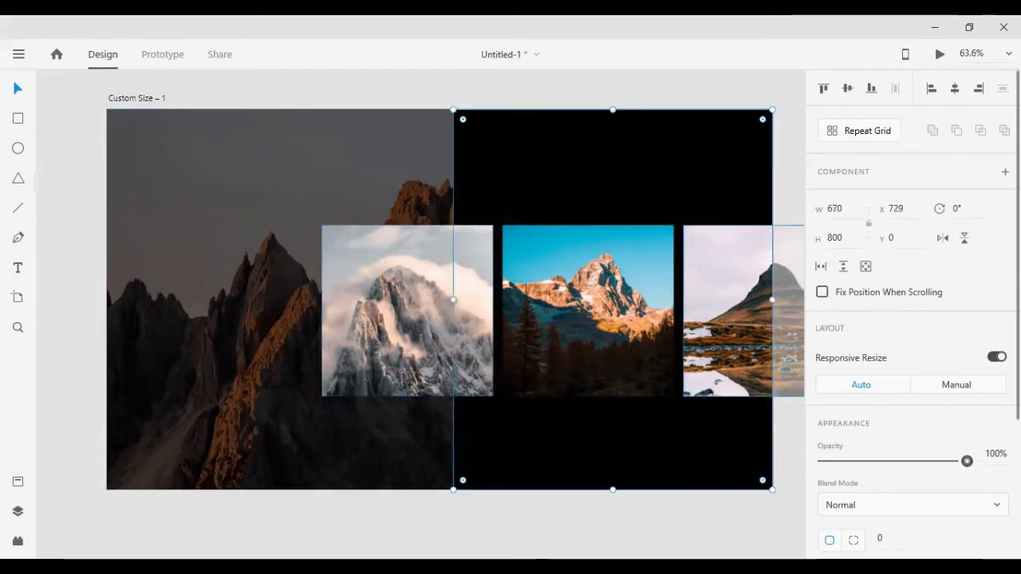
scroll(918, 399, down, 4)
scroll(877, 395, down, 1)
click(853, 388)
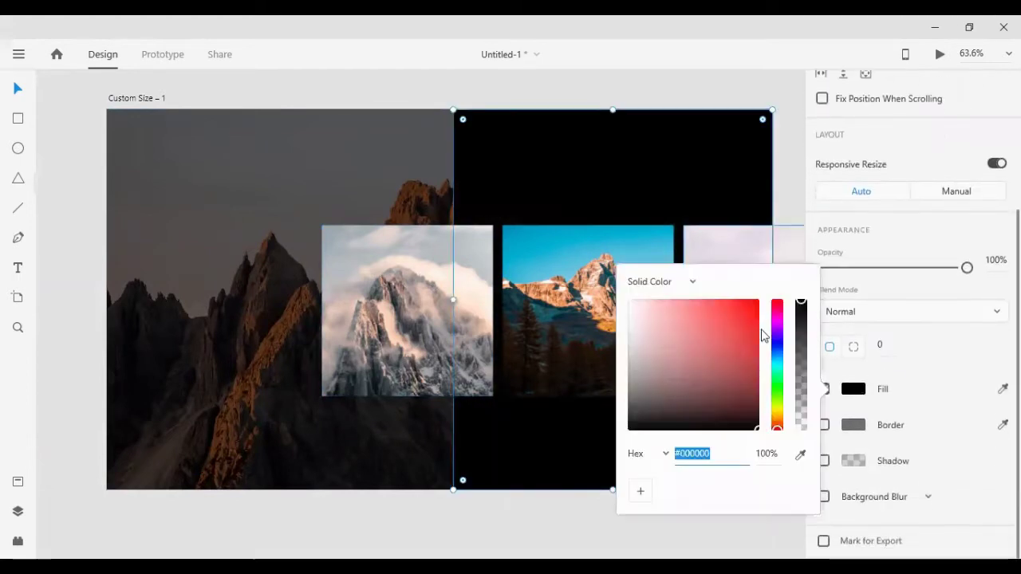
click(682, 288)
click(667, 311)
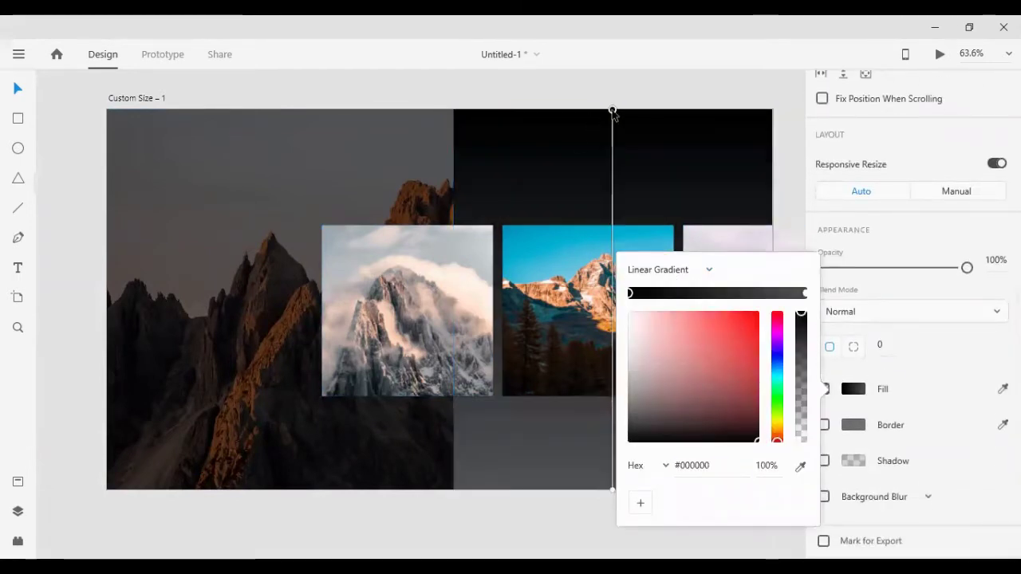
- Position the gradient handles and set the start stop to black at 0% alpha
drag(613, 110, 775, 235)
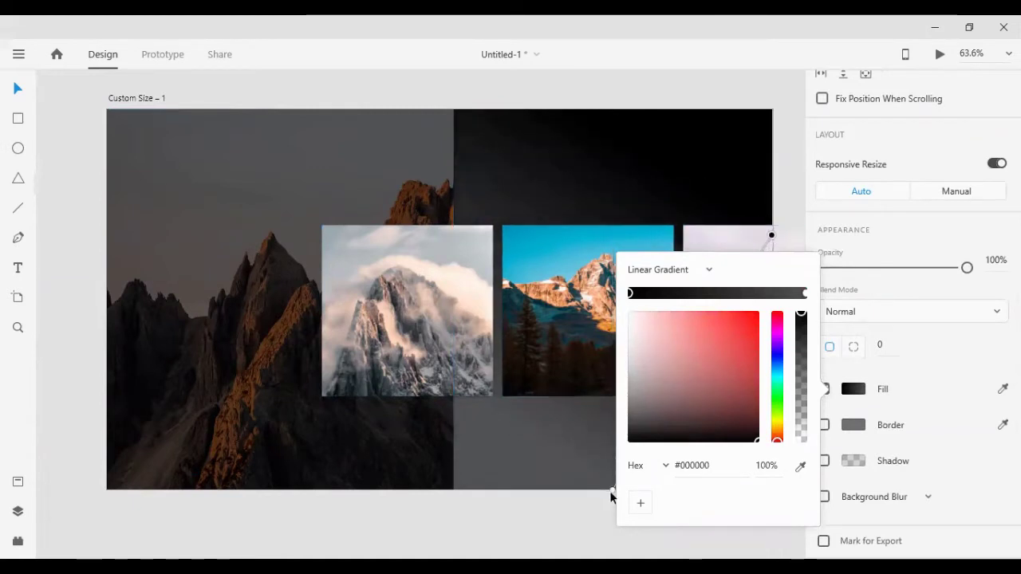
drag(613, 490, 469, 288)
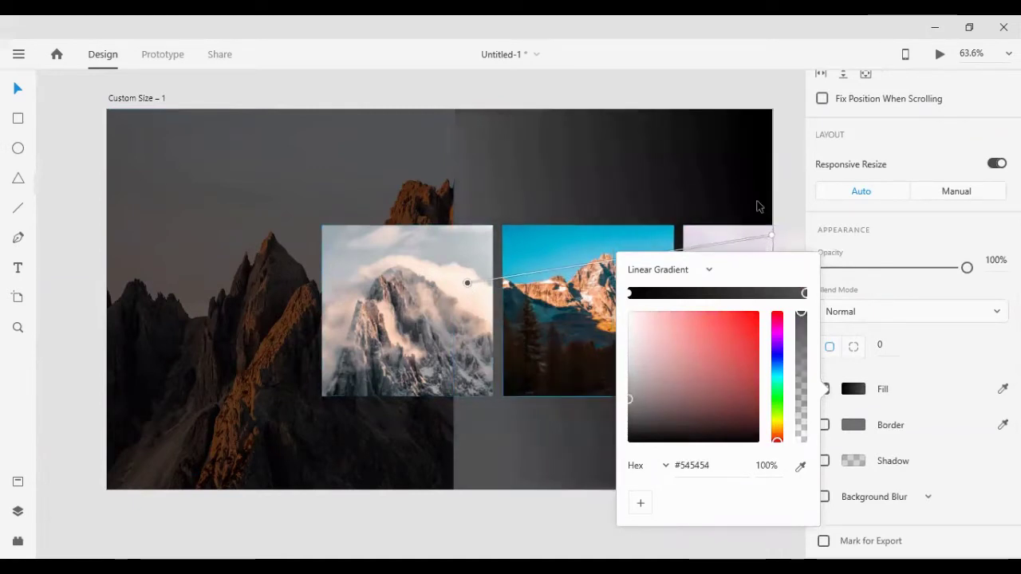
scroll(766, 253, right, 2)
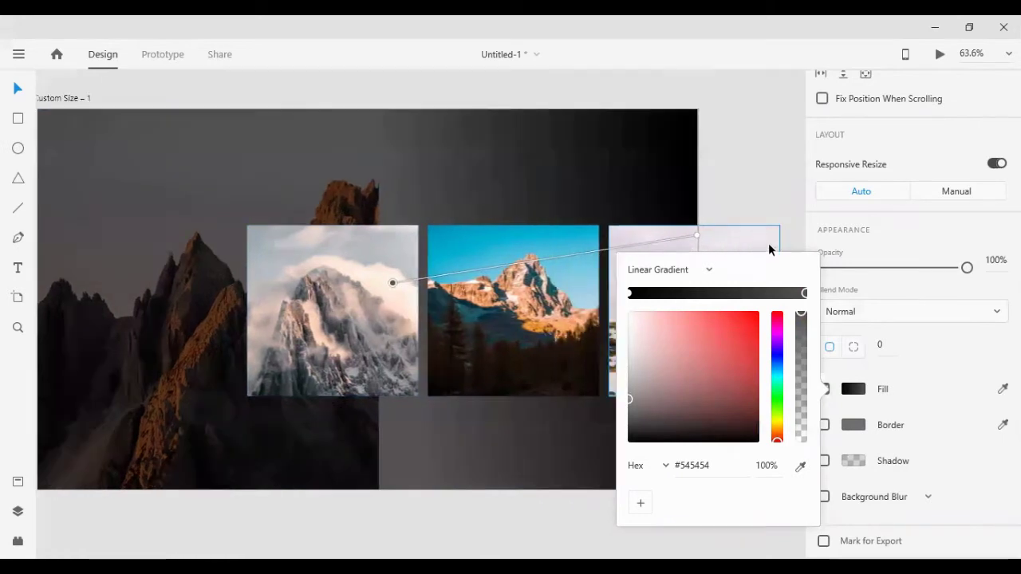
scroll(766, 253, right, 3)
scroll(656, 189, right, 2)
mouse_move(501, 235)
mouse_down()
mouse_move(502, 318)
mouse_move(509, 298)
mouse_up()
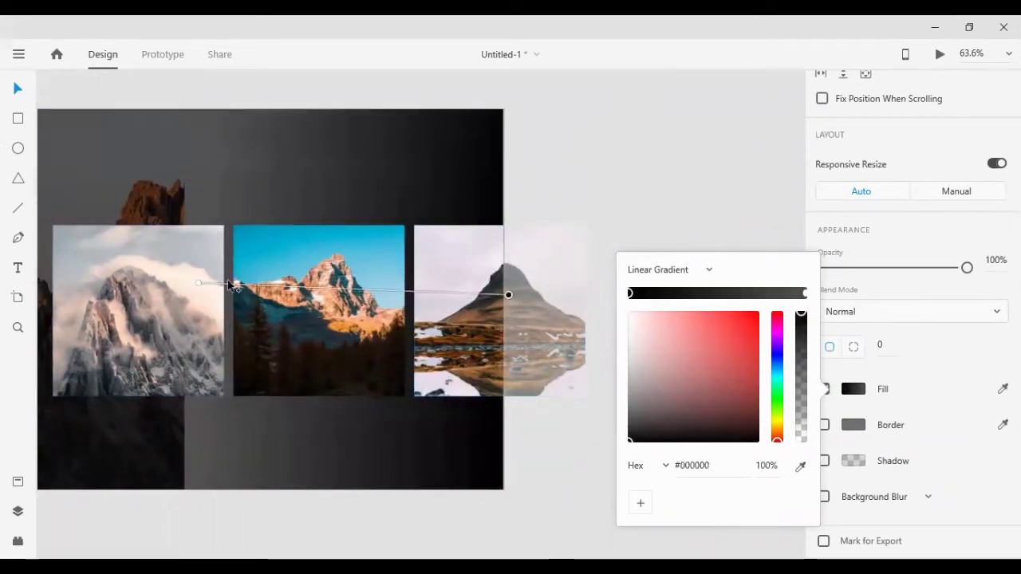
drag(196, 289, 197, 304)
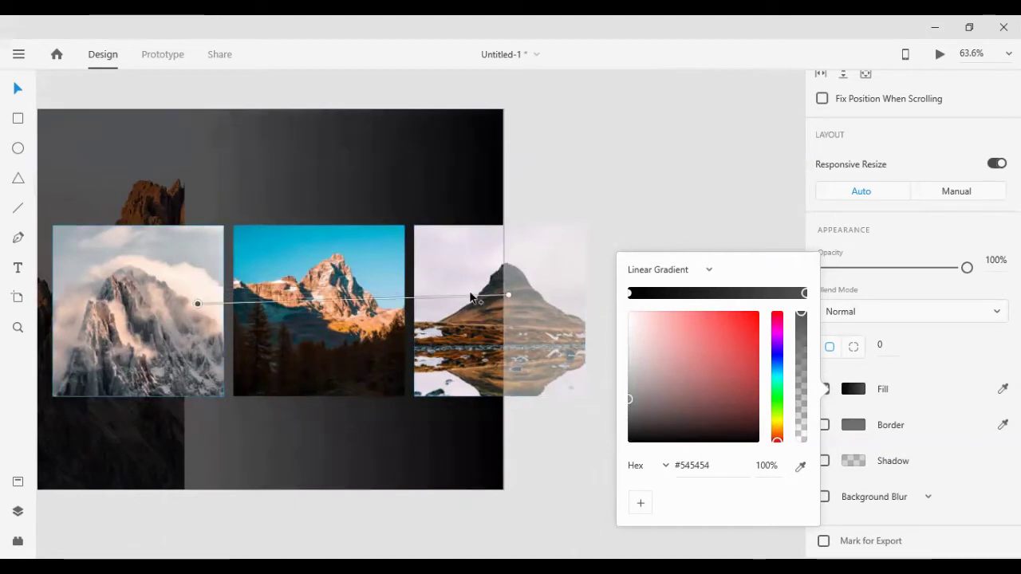
drag(689, 366, 801, 459)
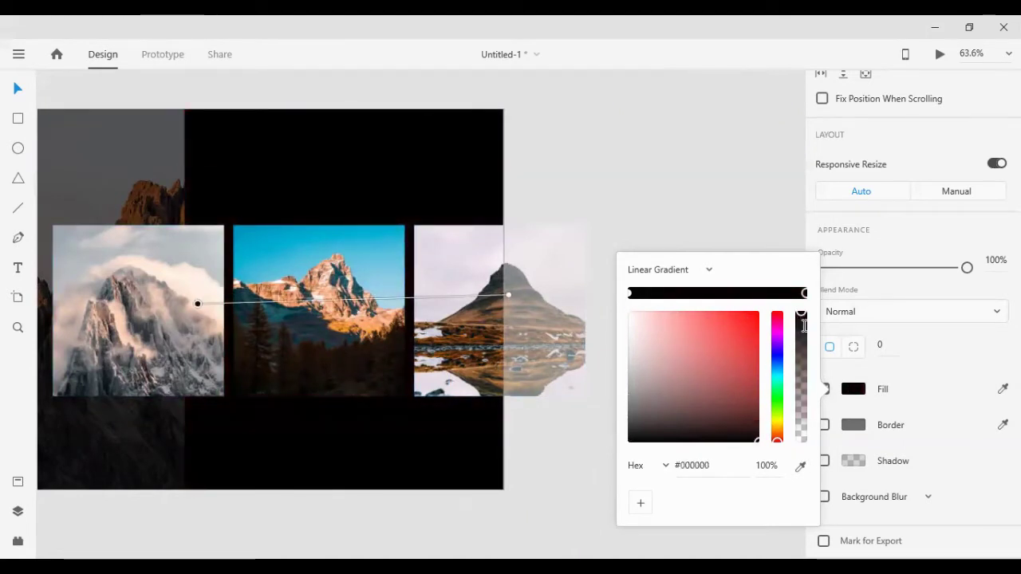
drag(804, 325, 829, 452)
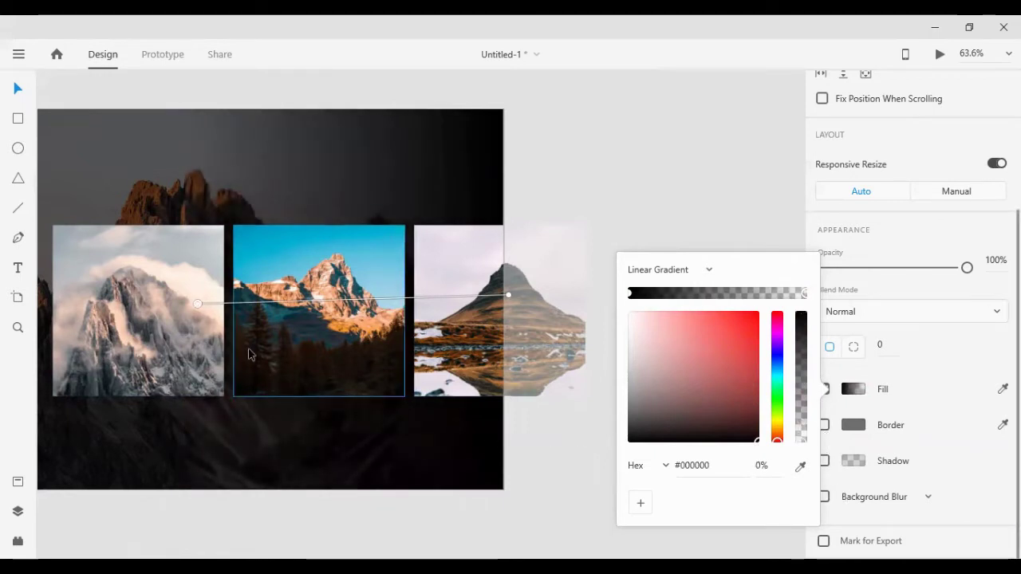
drag(196, 305, 190, 299)
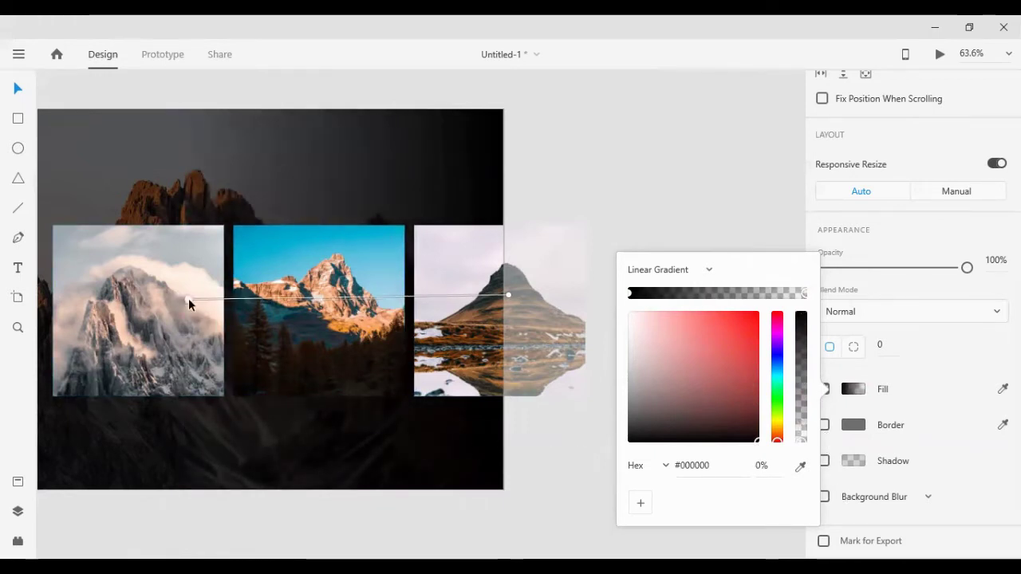
click(591, 205)
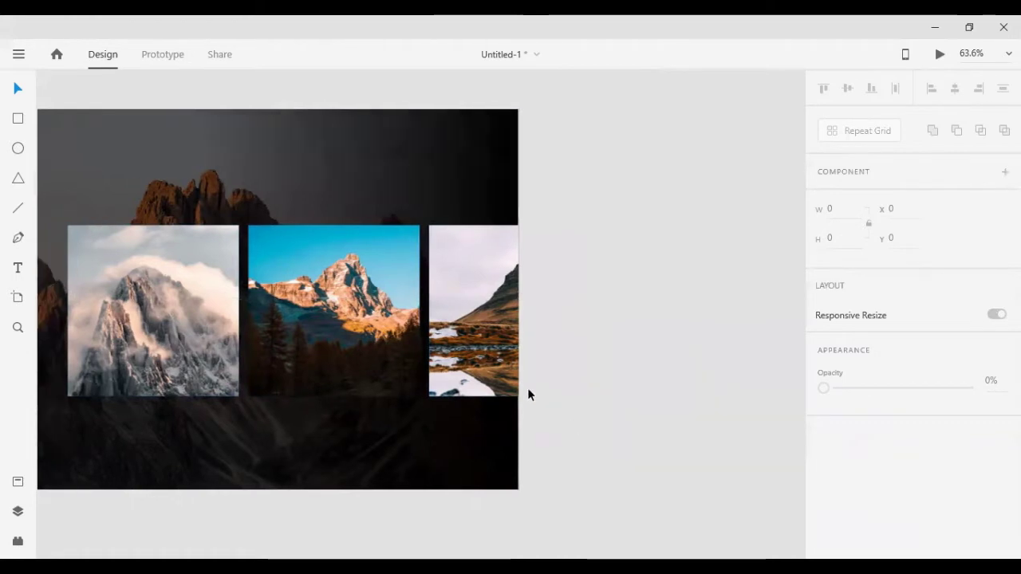
- Set the middle photo card's opacity to 50%
scroll(517, 374, left, 5)
scroll(554, 362, down, 2)
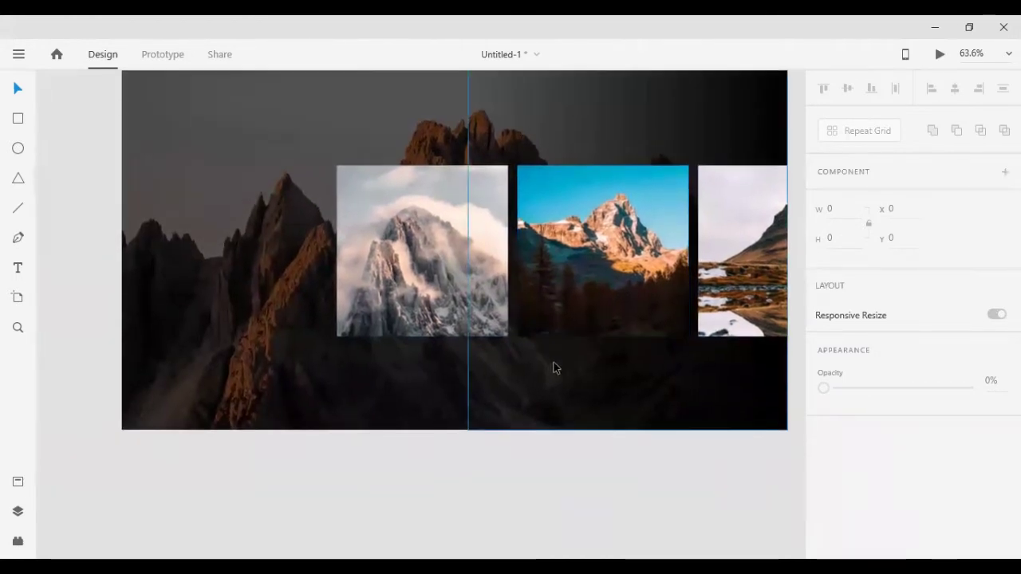
scroll(679, 319, right, 5)
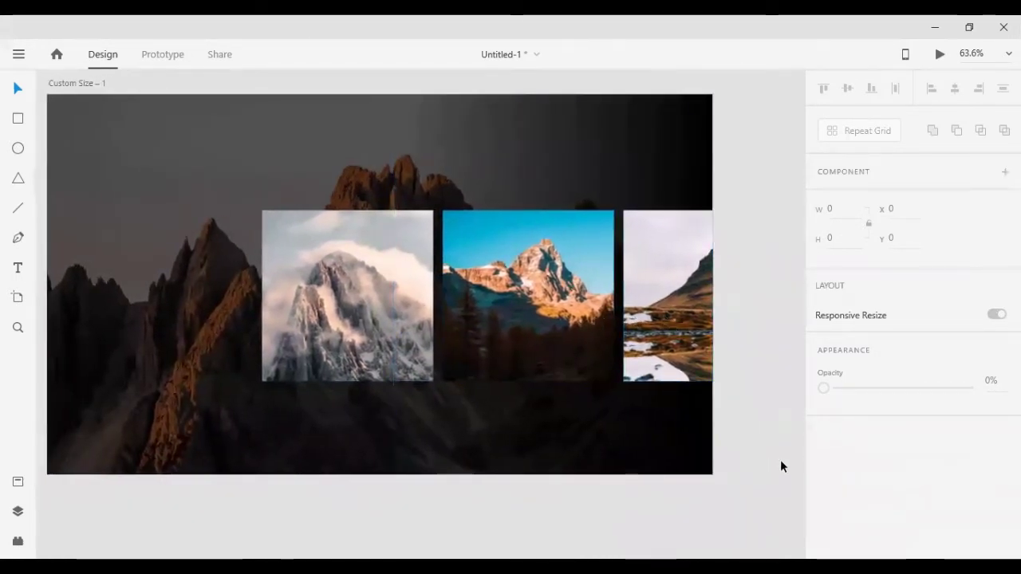
click(576, 303)
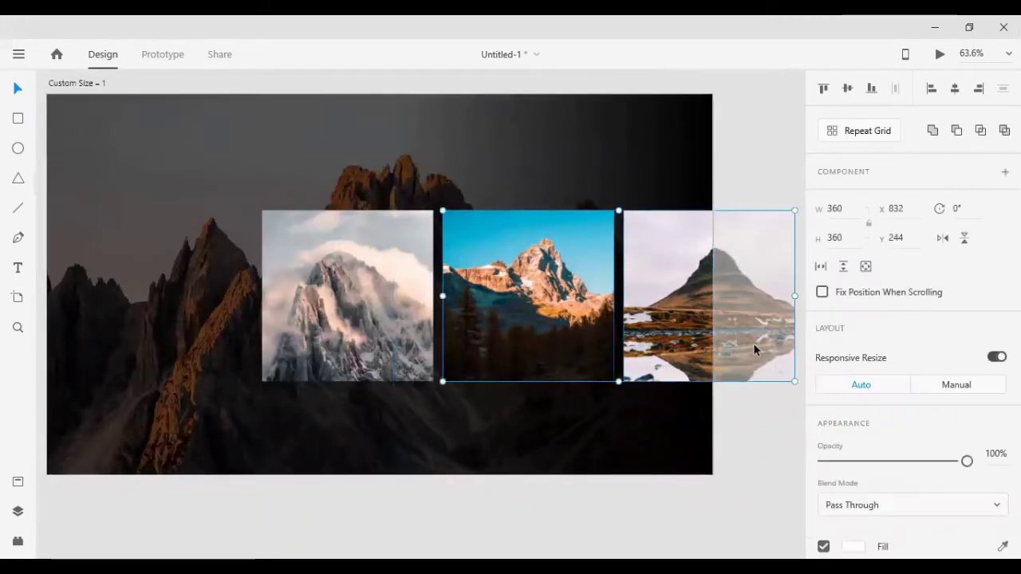
scroll(918, 359, down, 2)
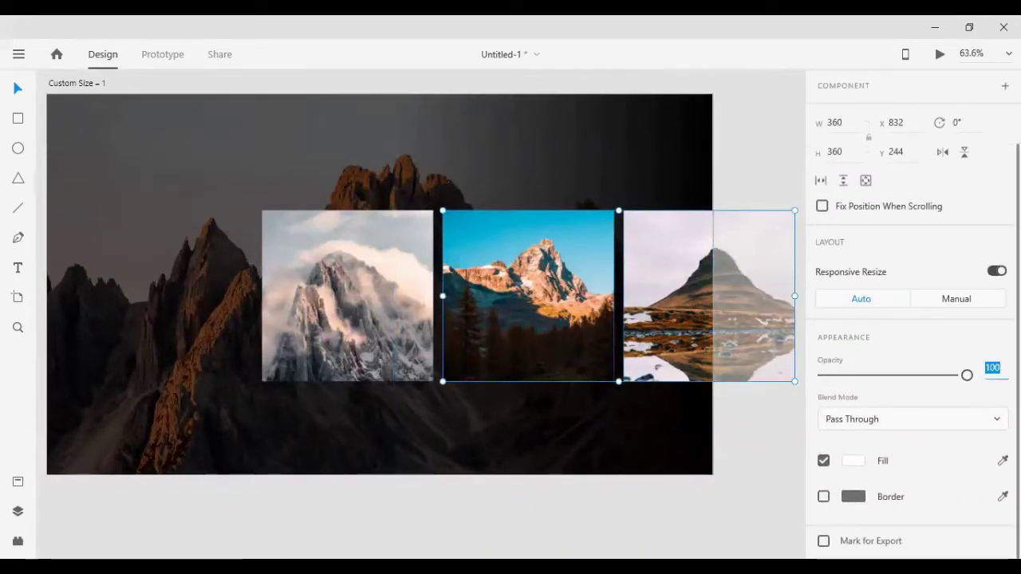
text(50)
mouse_move(910, 447)
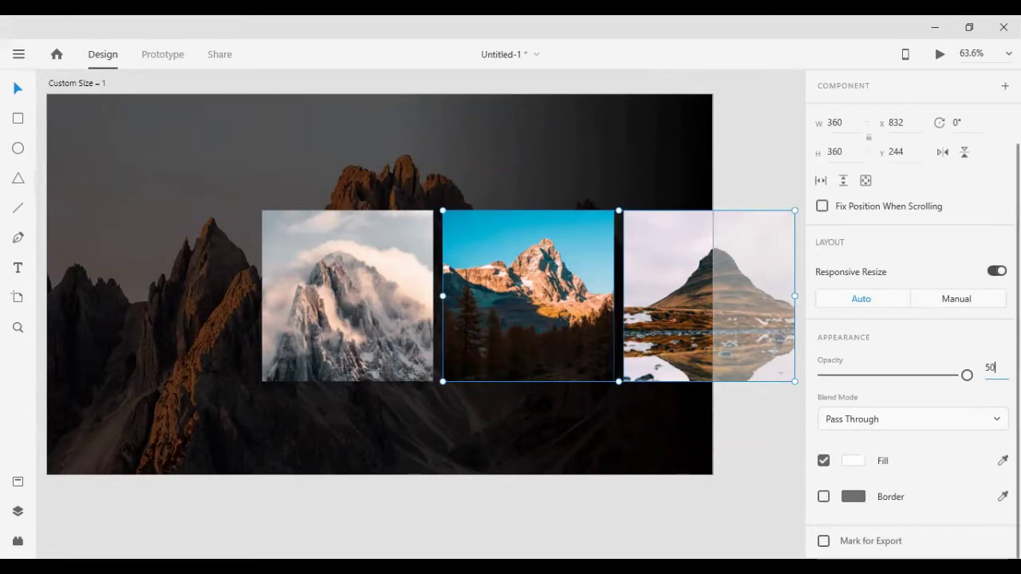
key(Return)
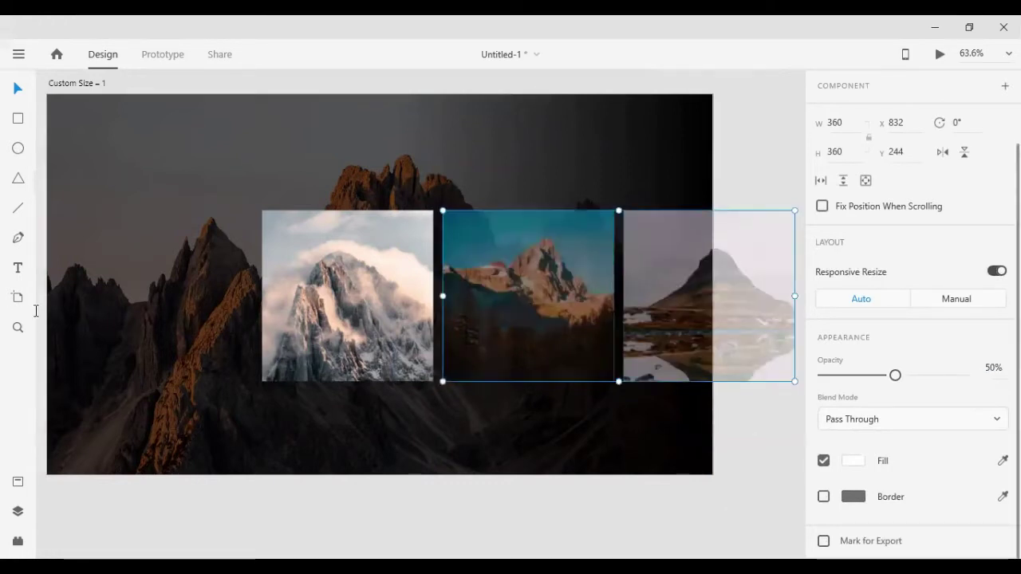
- Lower the middle photo card's opacity to 30% and deselect it
click(185, 470)
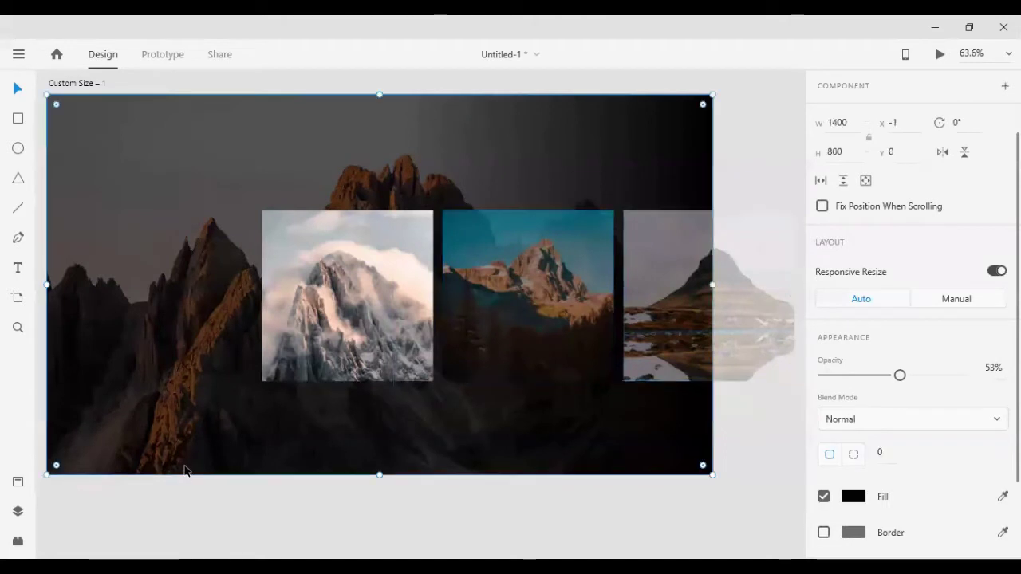
click(105, 485)
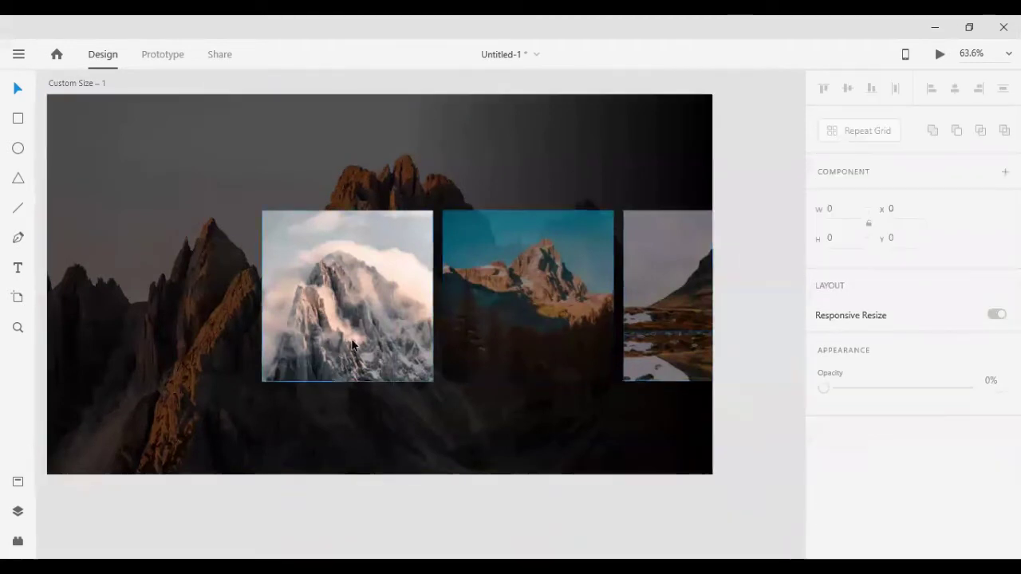
click(538, 313)
click(988, 453)
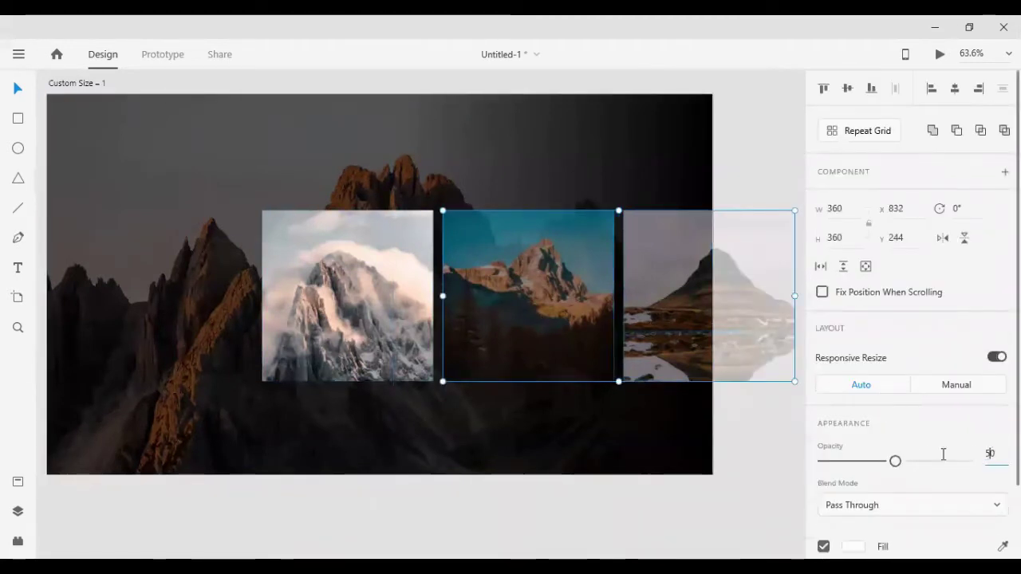
text(30)
key(Return)
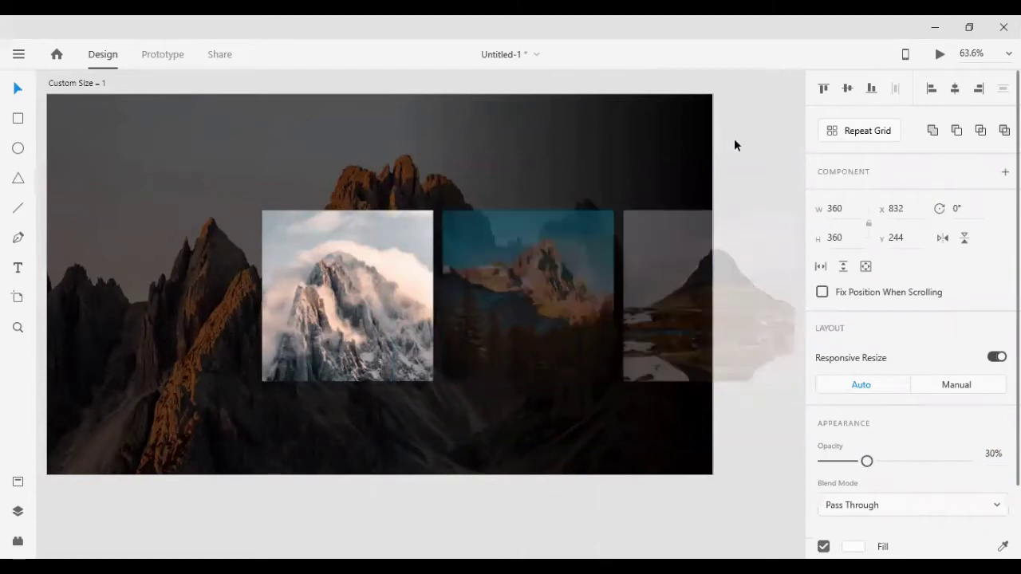
click(734, 144)
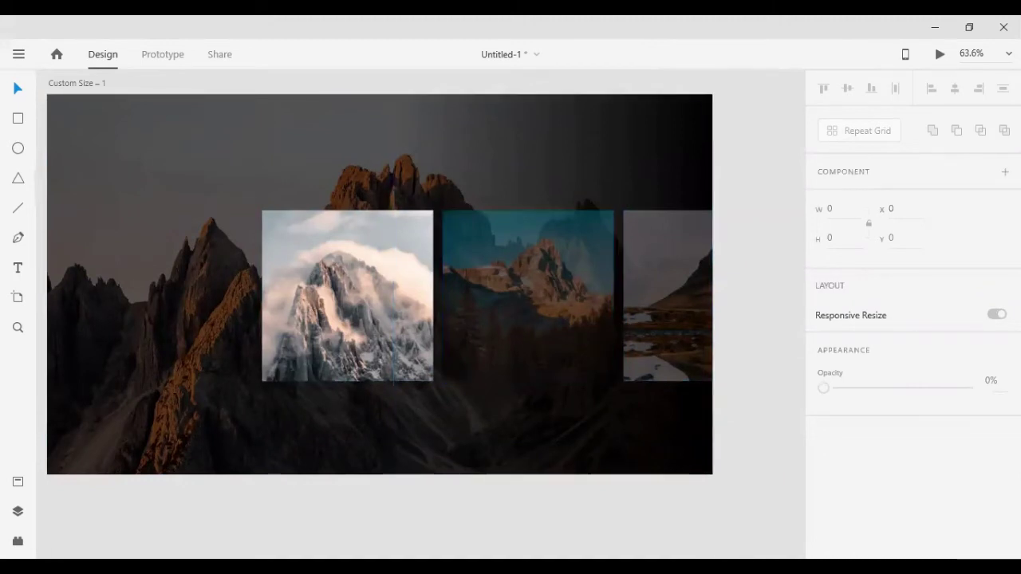
scroll(380, 284, up, 1)
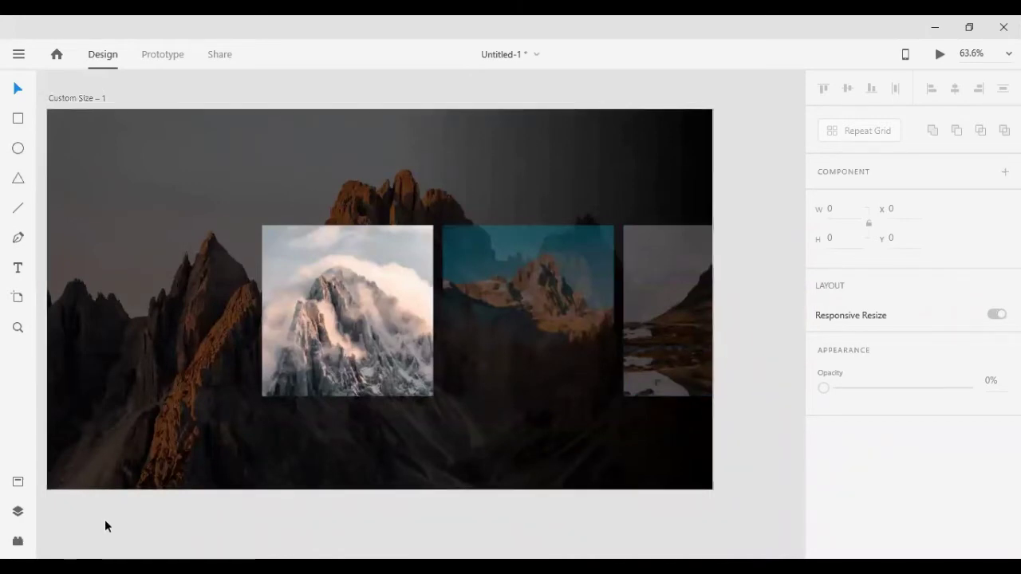
- Paste a rocky mountain photo, resize it, and place it over the centre card
key(ctrl+v)
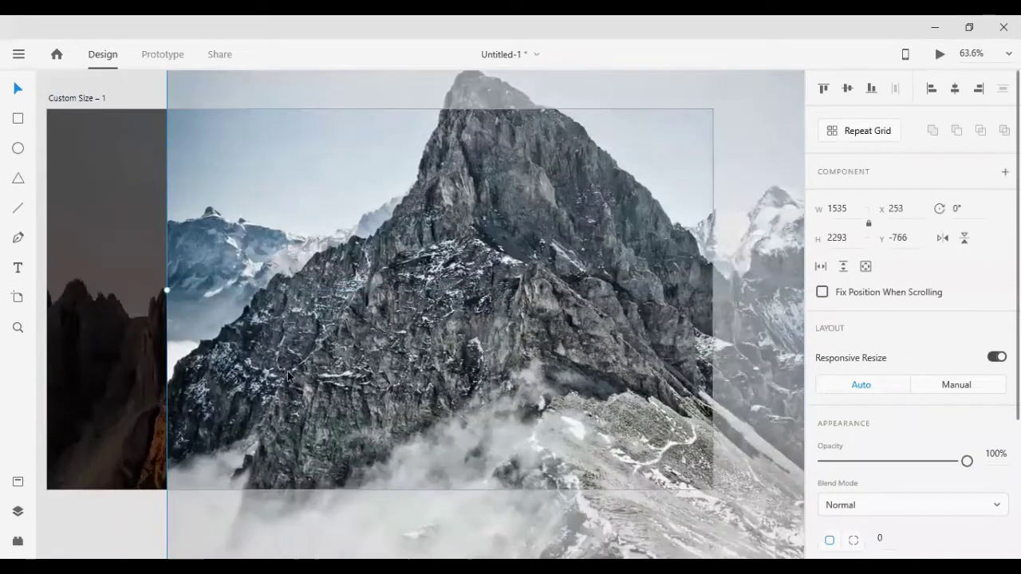
mouse_move(118, 519)
mouse_down()
mouse_move(302, 339)
mouse_move(669, 405)
mouse_up()
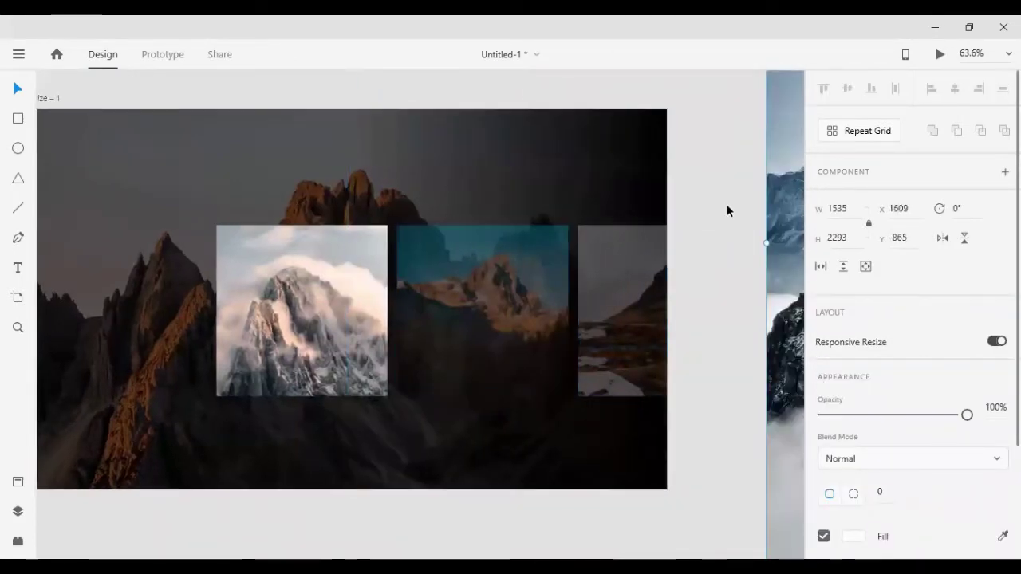
drag(790, 176, 182, 236)
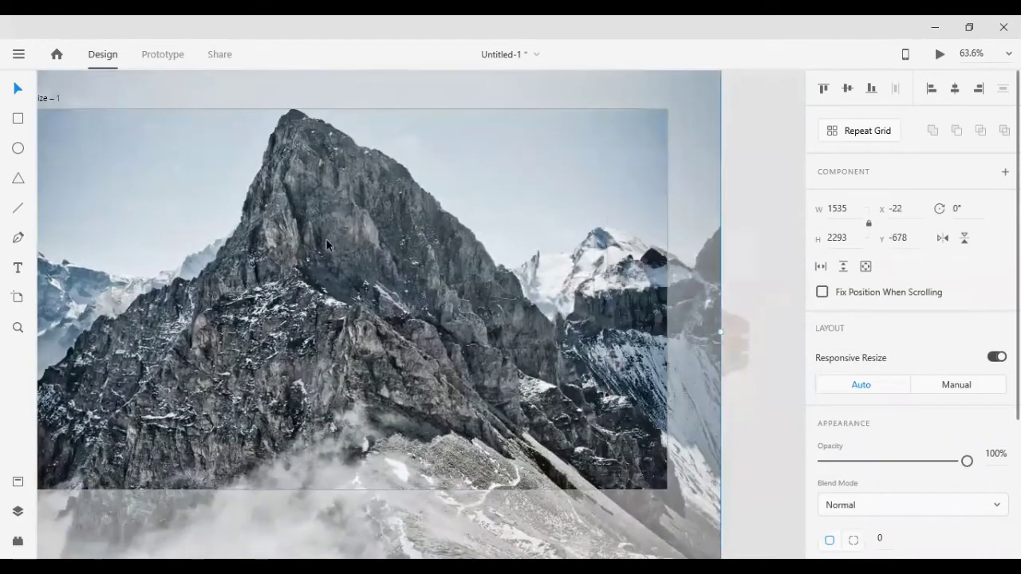
key(ctrl+z)
scroll(175, 95, up, 3)
scroll(179, 150, up, 2)
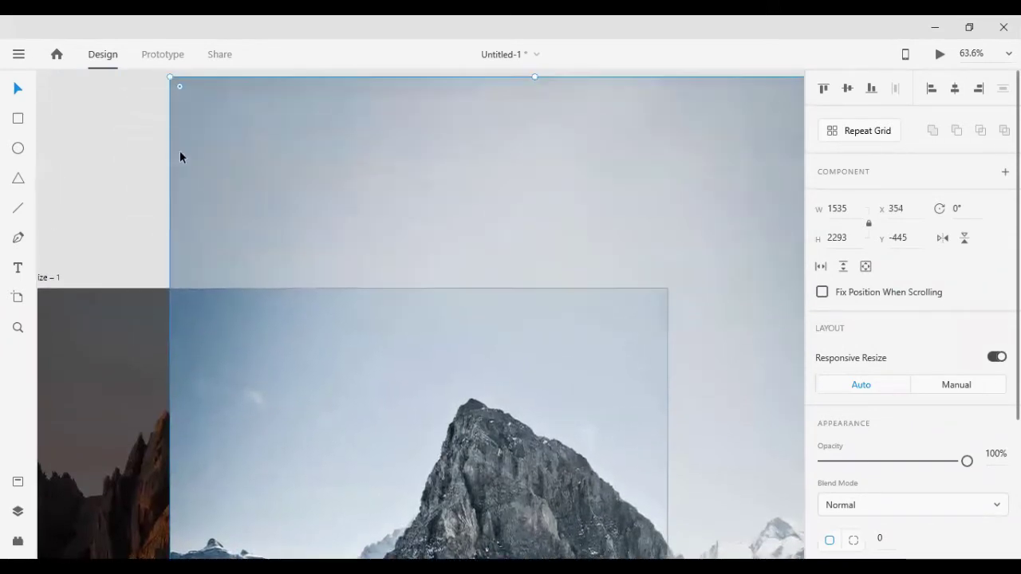
drag(168, 75, 416, 444)
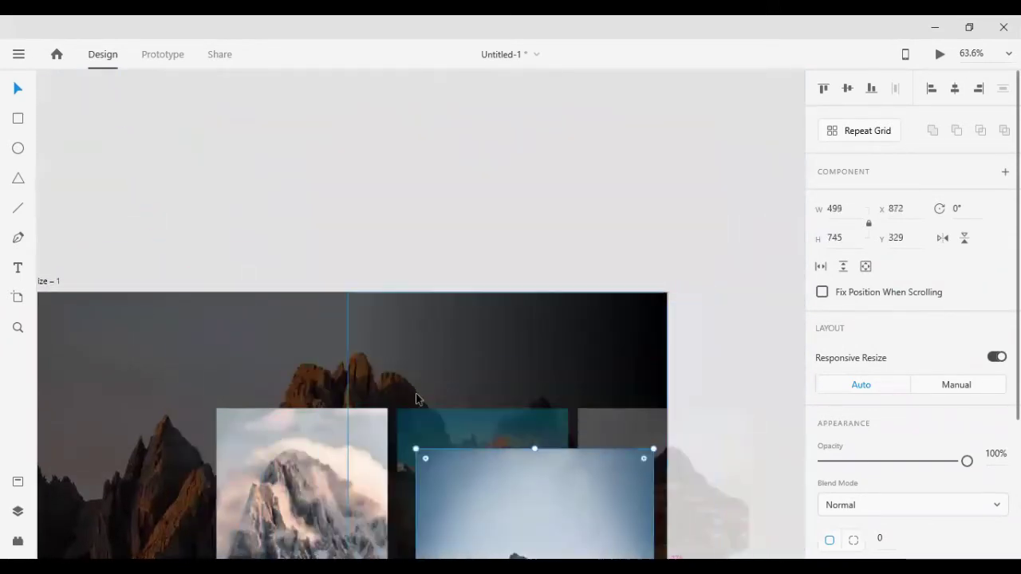
scroll(392, 372, down, 2)
scroll(542, 443, down, 2)
drag(541, 443, 487, 362)
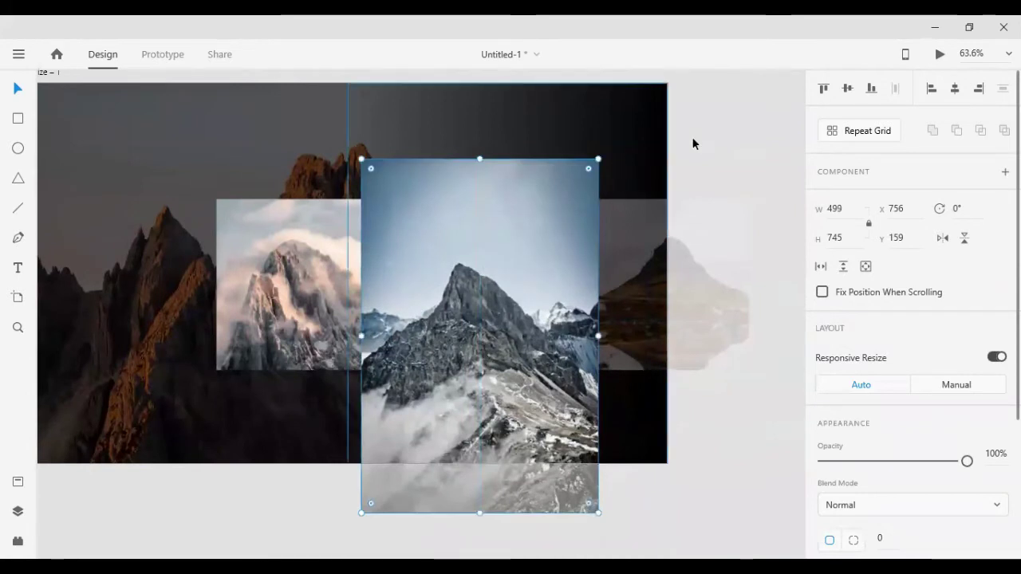
- Restore the 30% faded card to full opacity
key(ctrl+a)
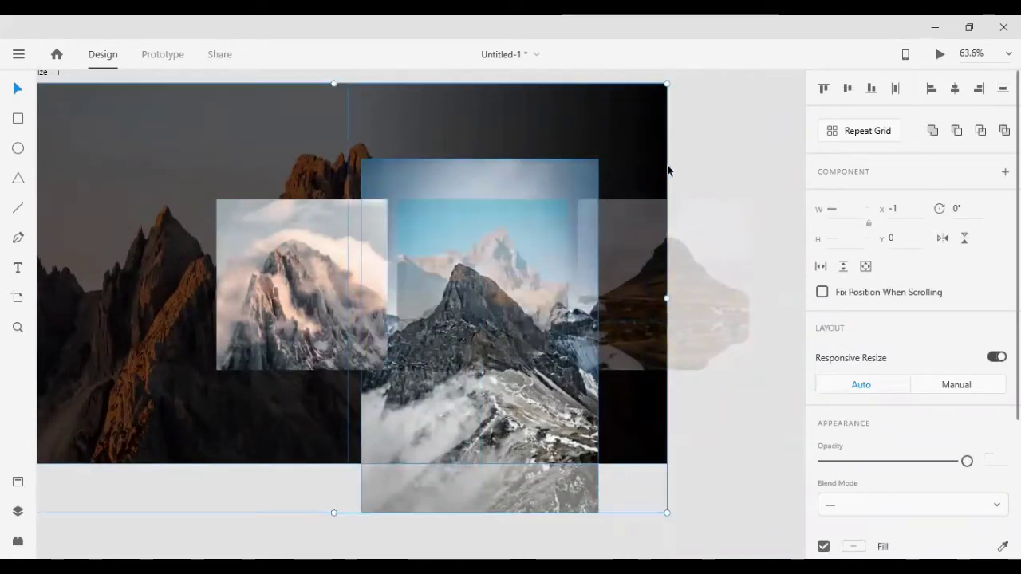
click(700, 187)
click(698, 239)
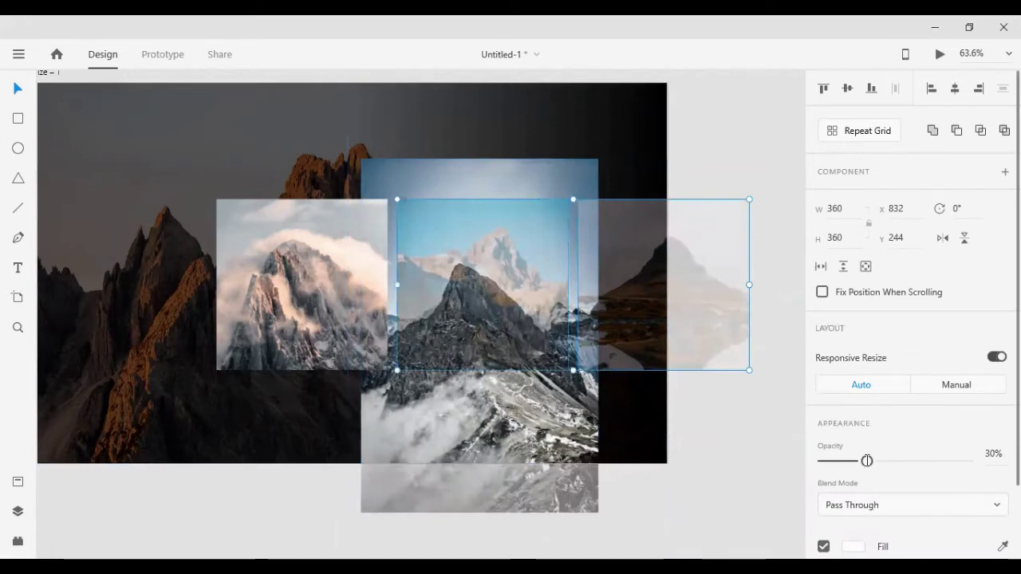
drag(867, 461, 967, 461)
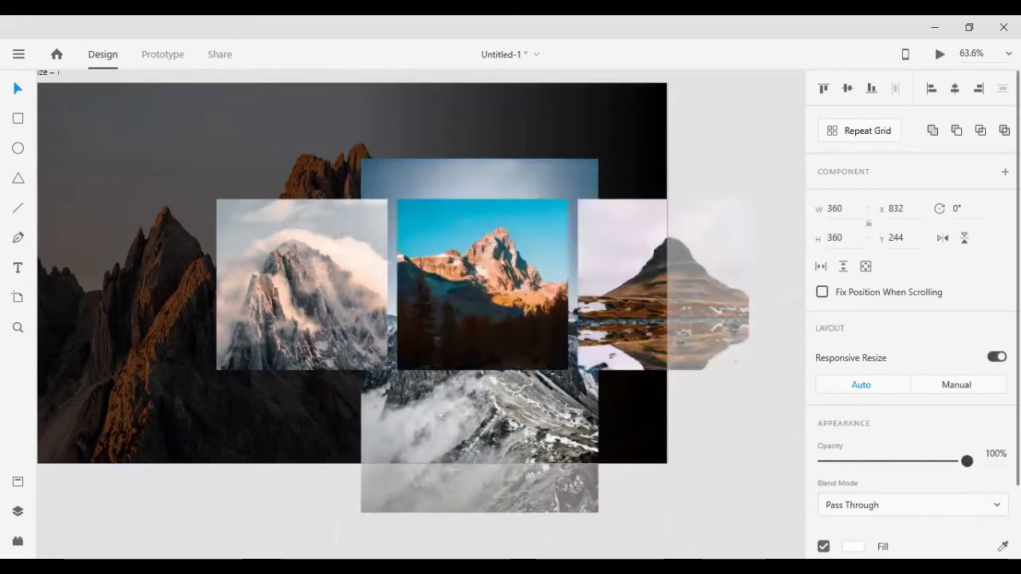
- Ungroup the centre card's mask, delete the lake photo, and mask the mountain photo into the square
right_click(450, 244)
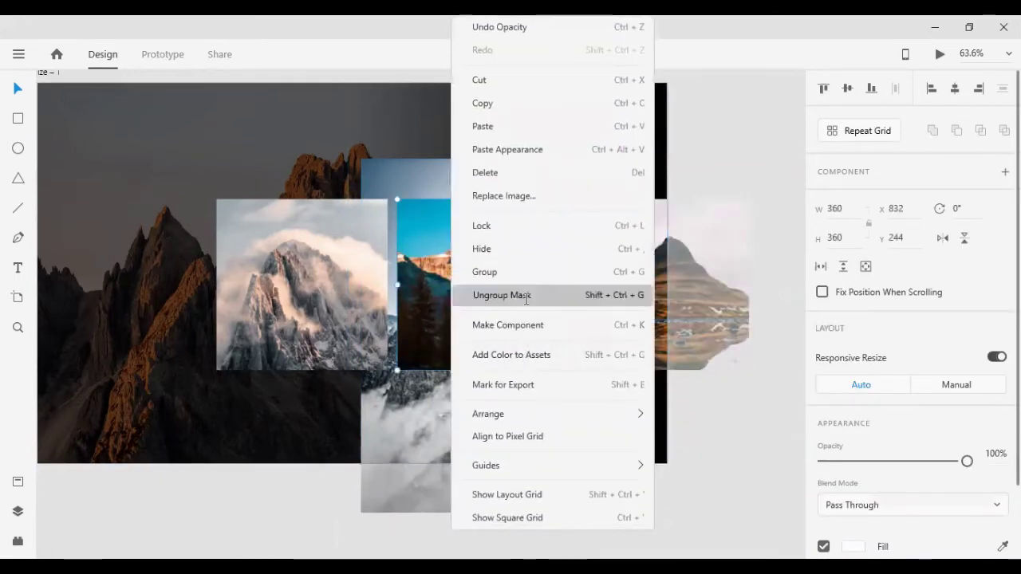
click(527, 296)
key(Delete)
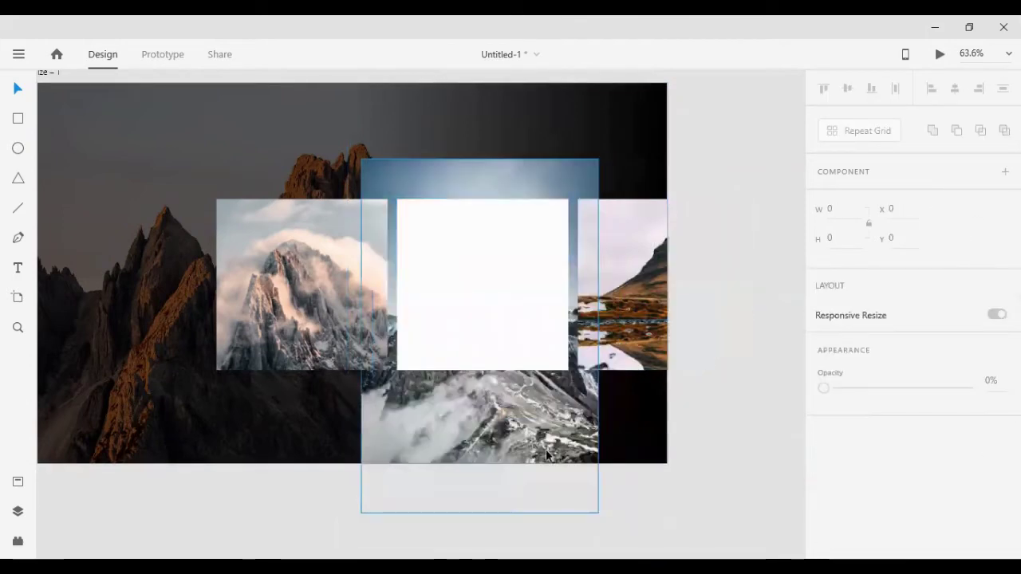
click(458, 289)
right_click(457, 289)
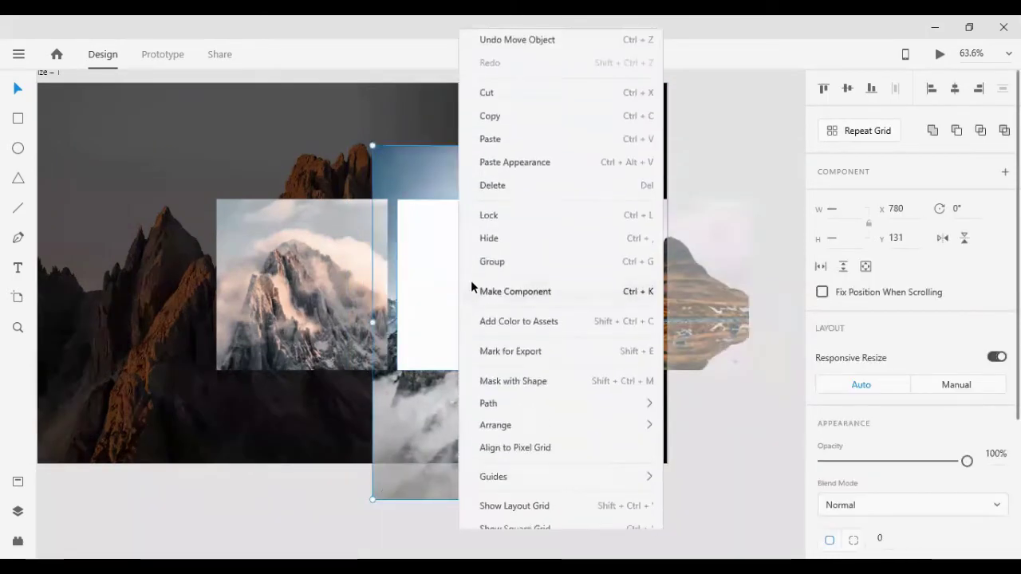
click(519, 367)
- Set the middle and right cards to 50% opacity
click(752, 476)
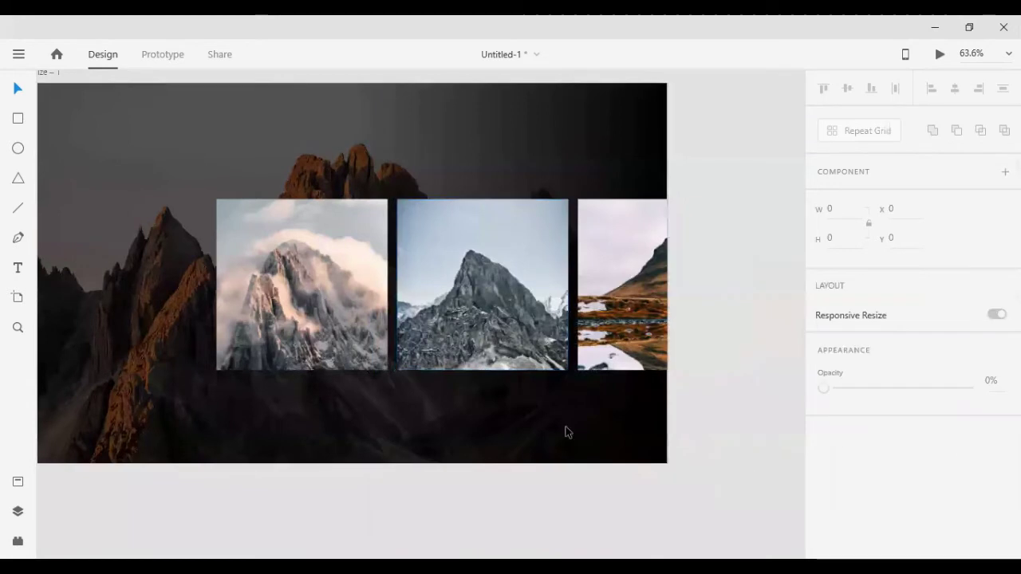
click(510, 319)
shift+click(662, 319)
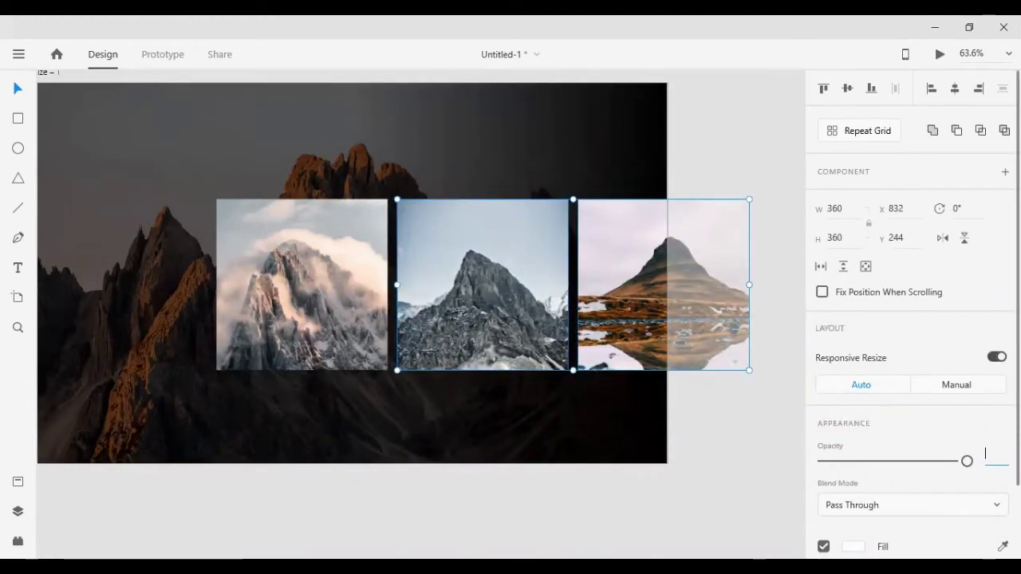
click(996, 455)
text(50)
key(Return)
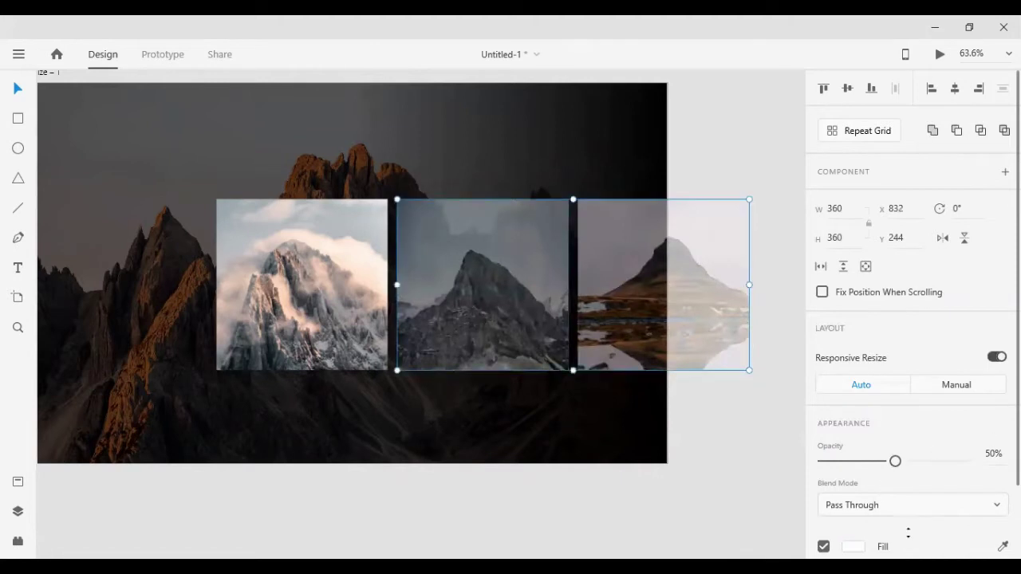
- Try 30% opacity on the middle and right cards, then undo it
click(755, 441)
scroll(525, 358, left, 3)
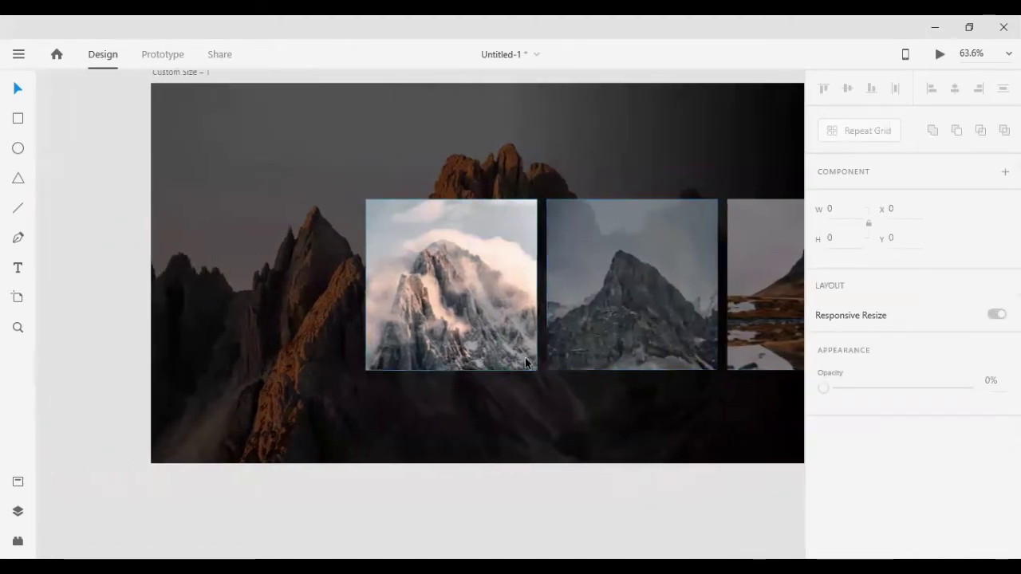
scroll(686, 301, right, 4)
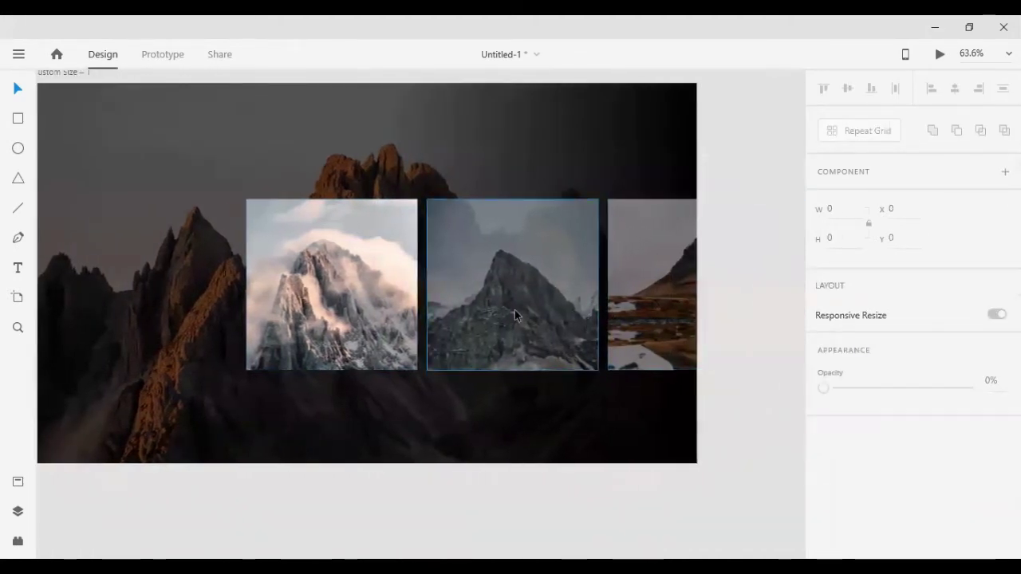
click(515, 309)
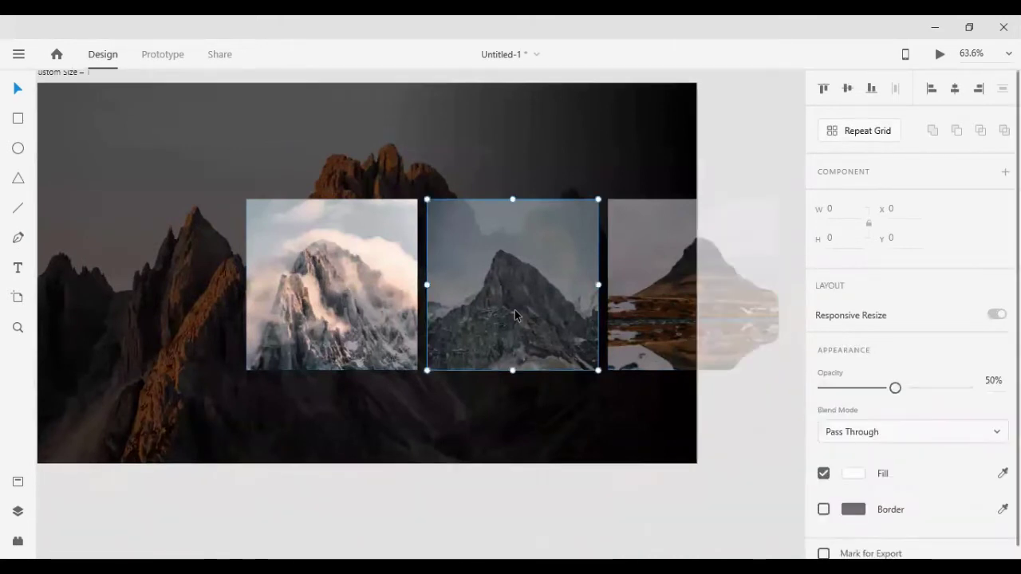
shift+click(647, 289)
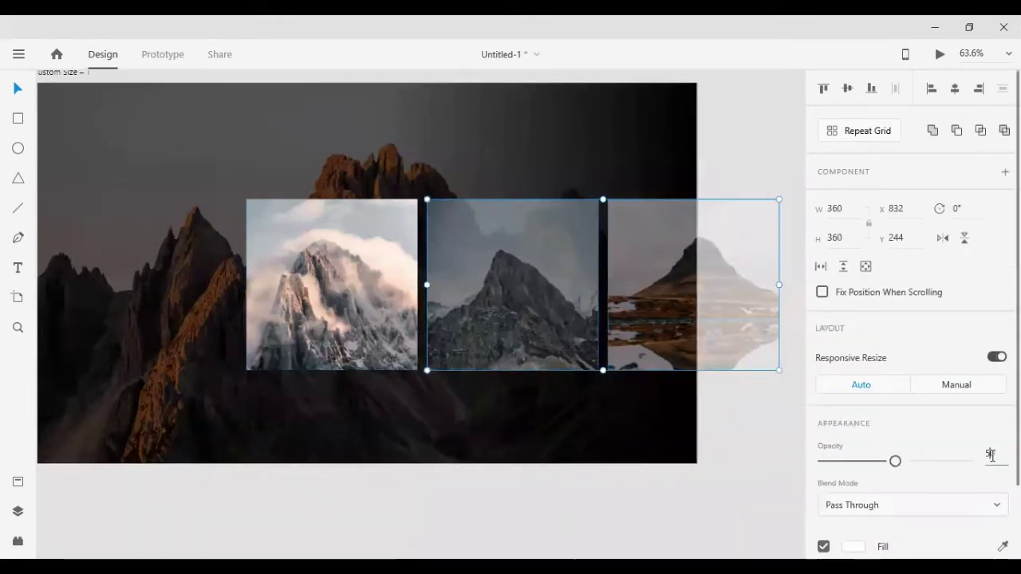
text(30)
key(Return)
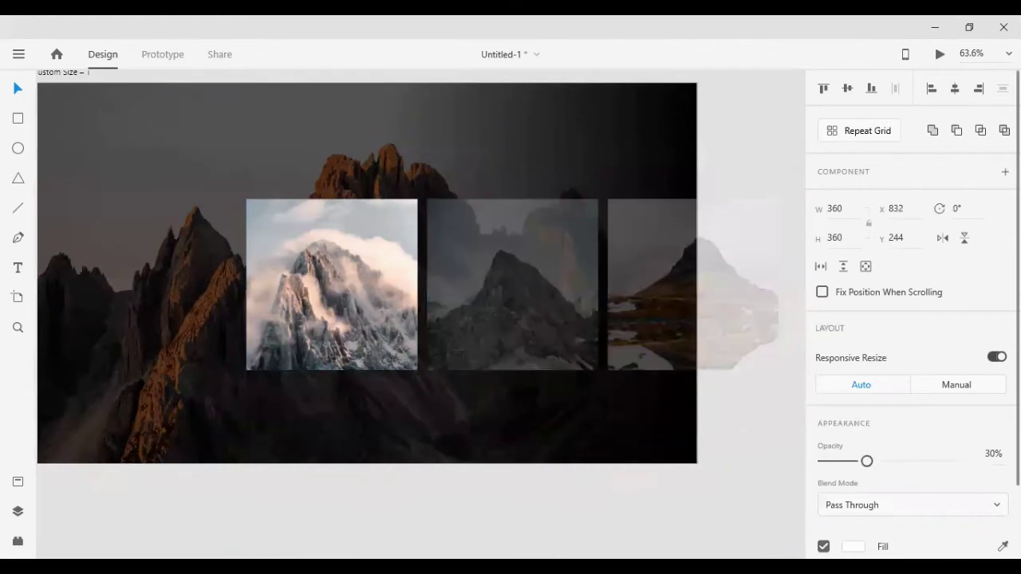
click(776, 473)
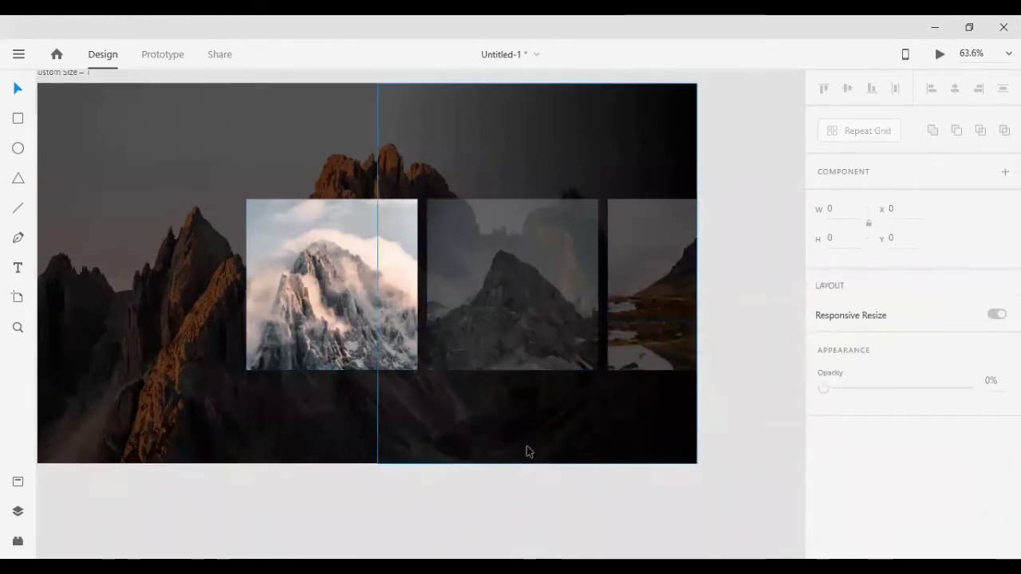
key(ctrl+z)
- Enlarge the left card to 386×386 and shift it to leave a 20 px gap
click(330, 294)
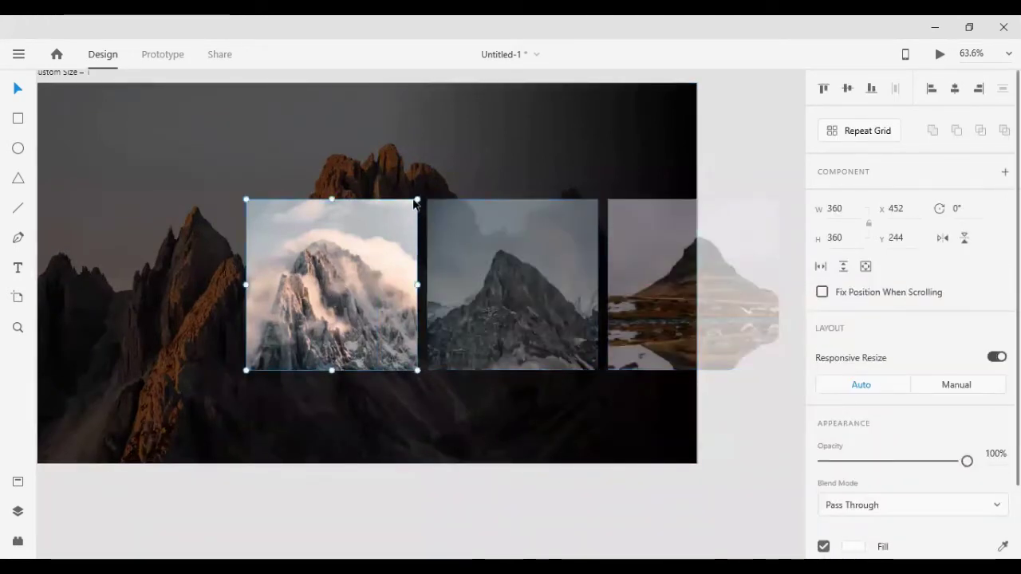
drag(416, 203, 429, 192)
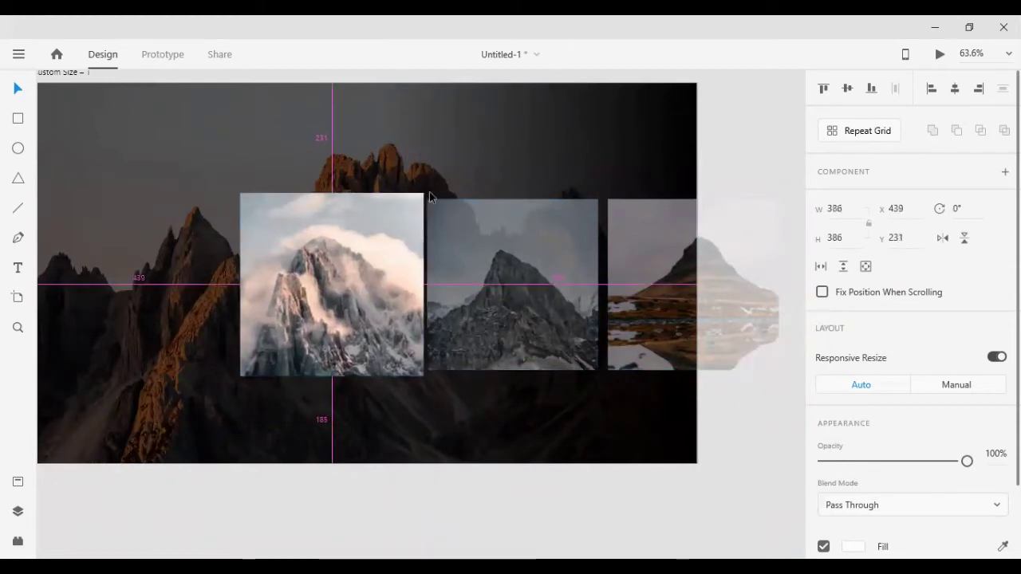
shift+click(521, 312)
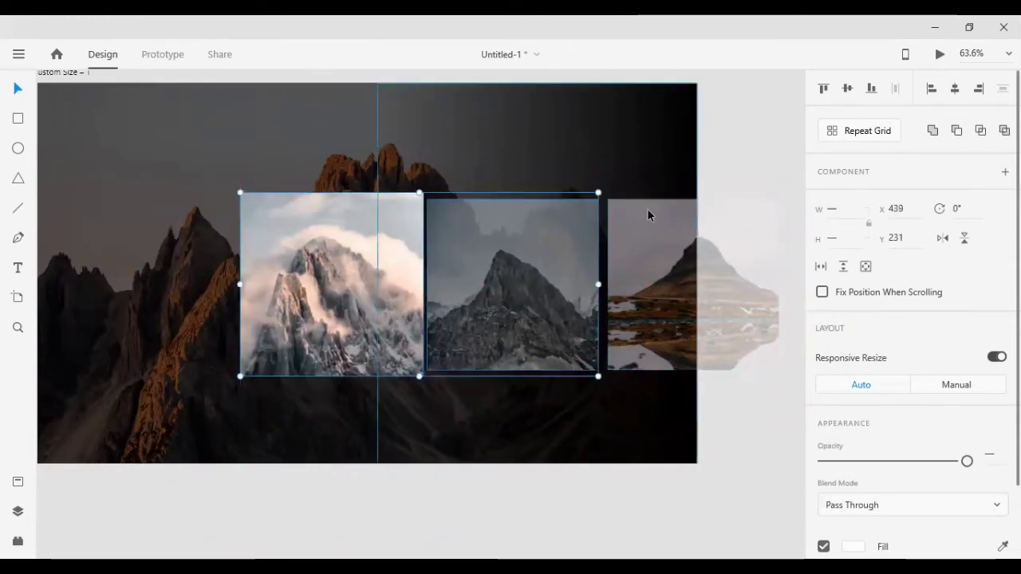
click(686, 240)
shift+click(554, 263)
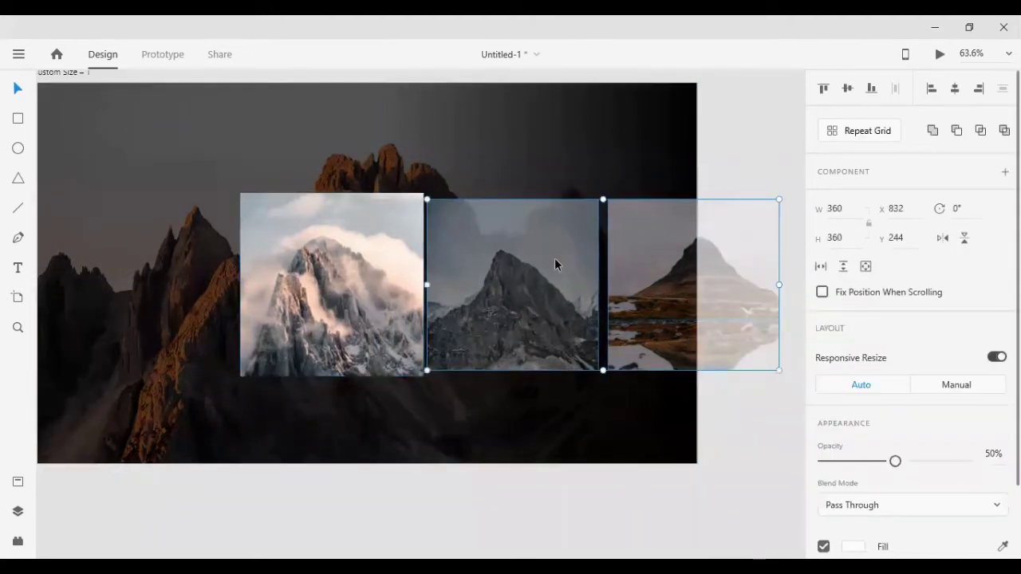
shift+click(347, 280)
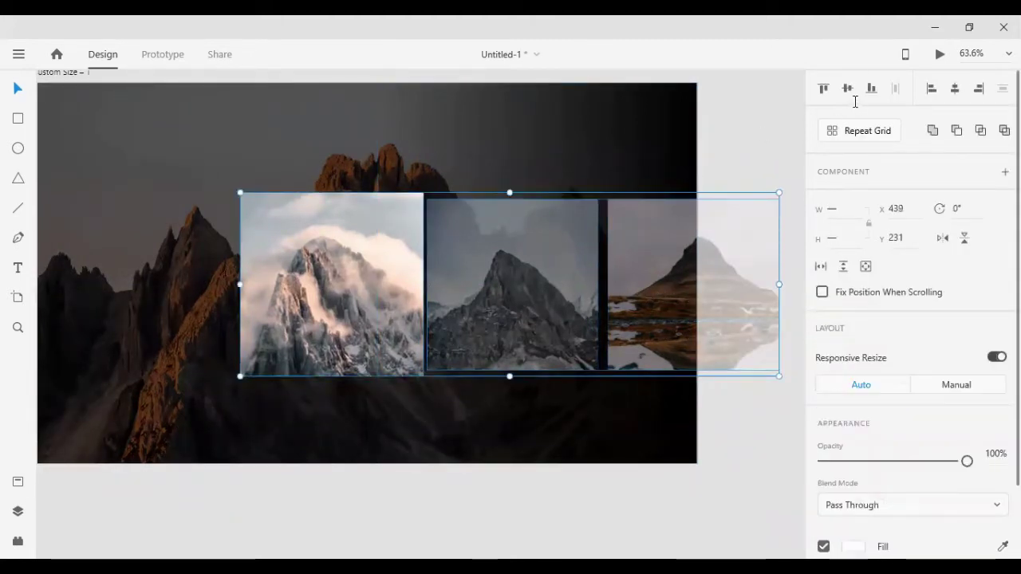
click(771, 148)
click(386, 286)
click(384, 291)
drag(383, 291, 384, 291)
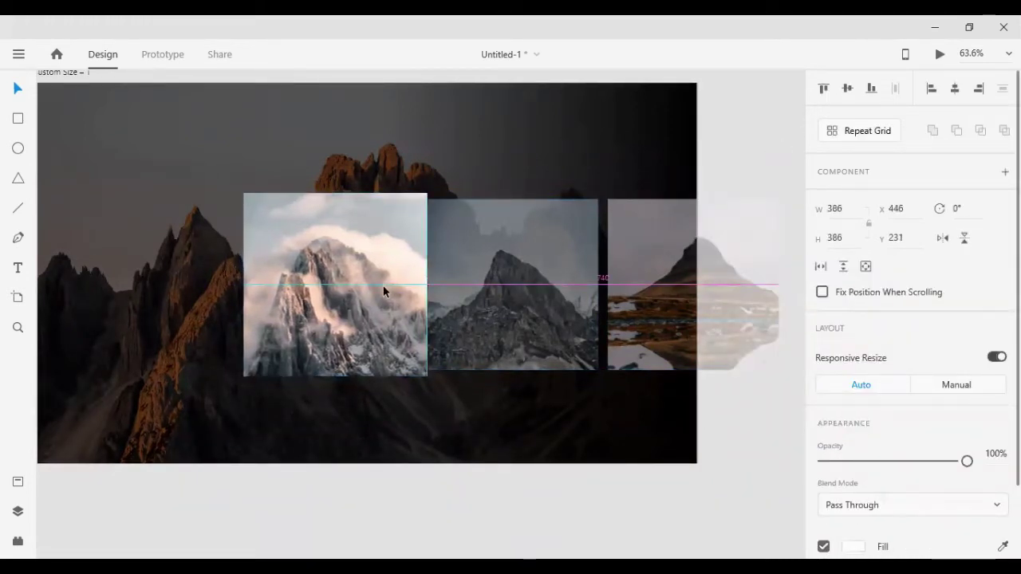
key(shift+Left)
key(shift+Left)
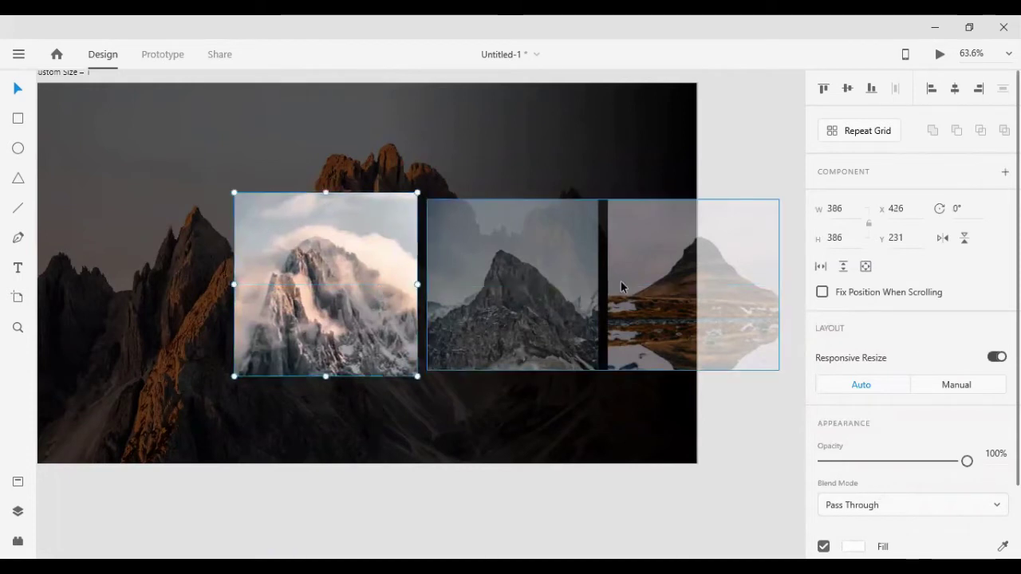
- Return all three cards to full opacity and nudge the row right
shift+click(478, 285)
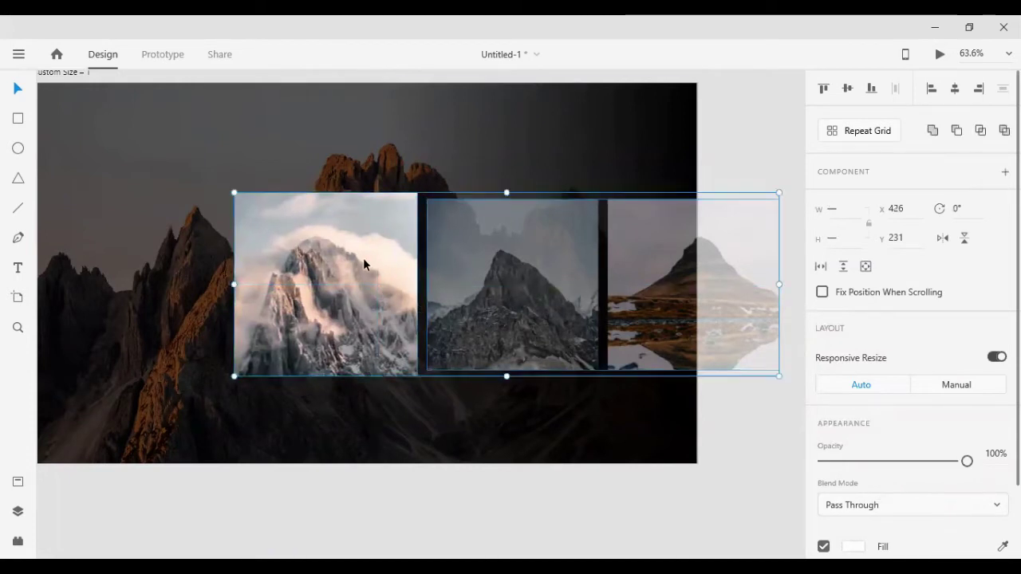
key(1)
key(1)
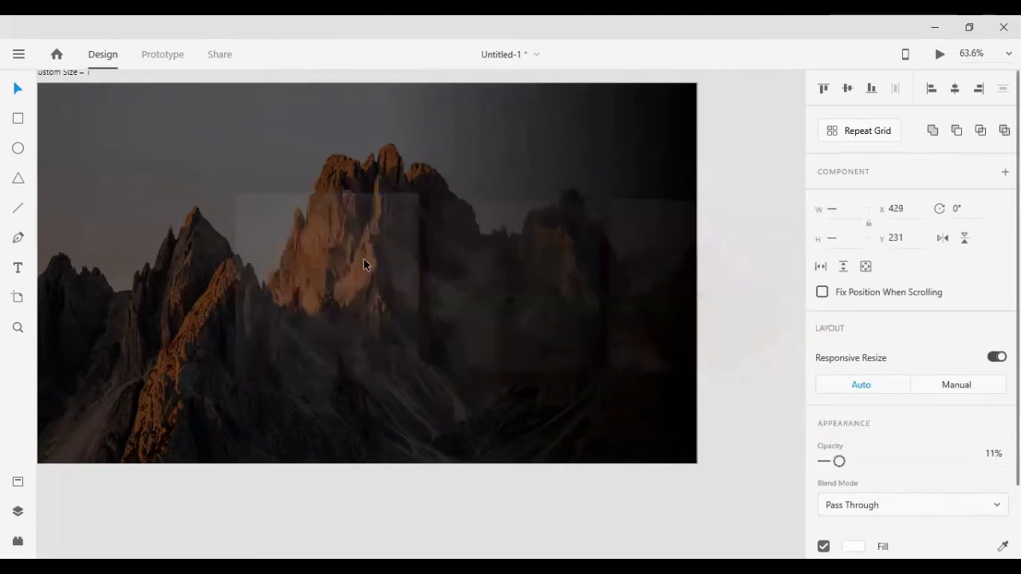
key(0)
key(Right)
key(Right)
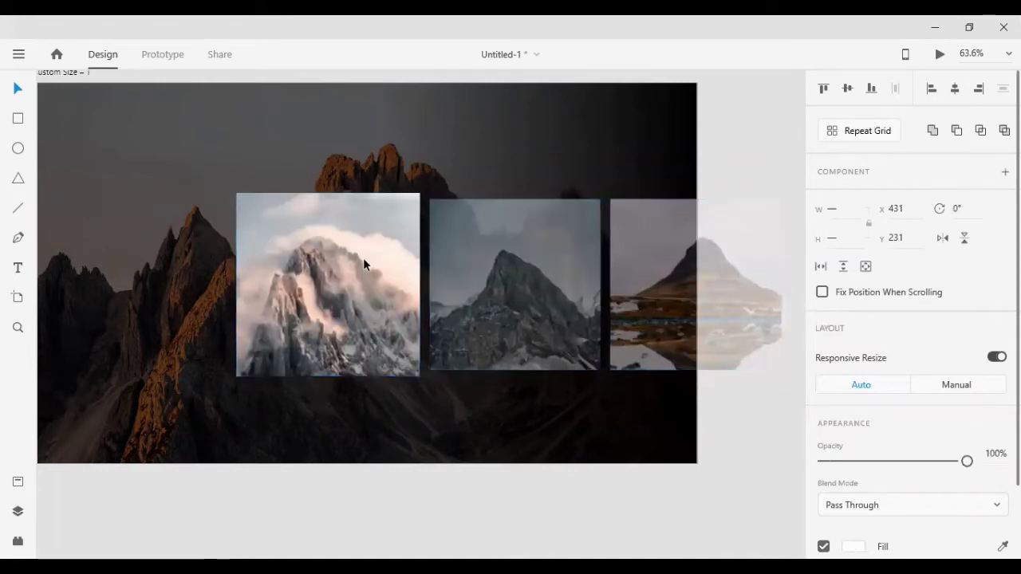
key(Right)
key(Right)
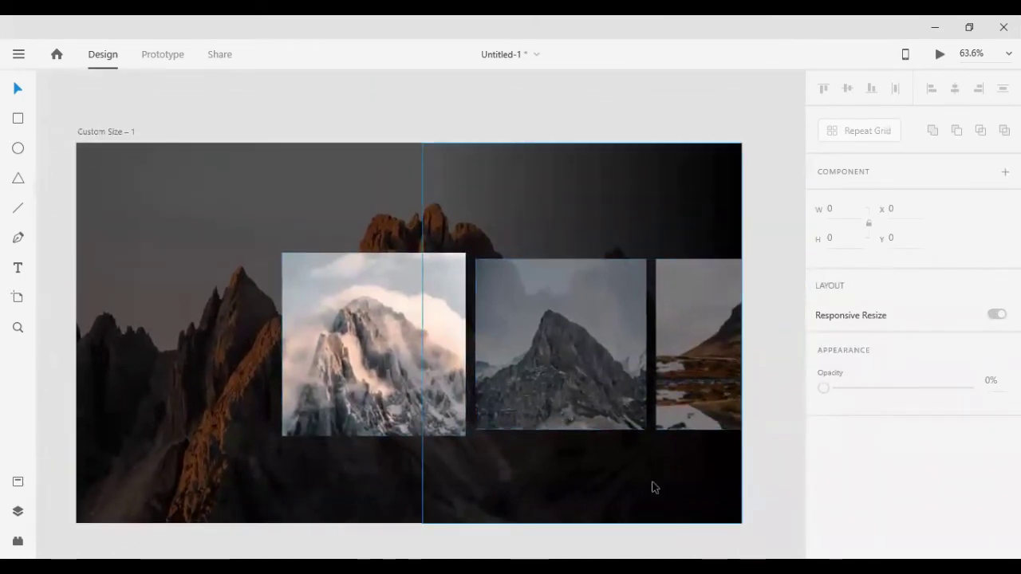
scroll(342, 320, down, 1)
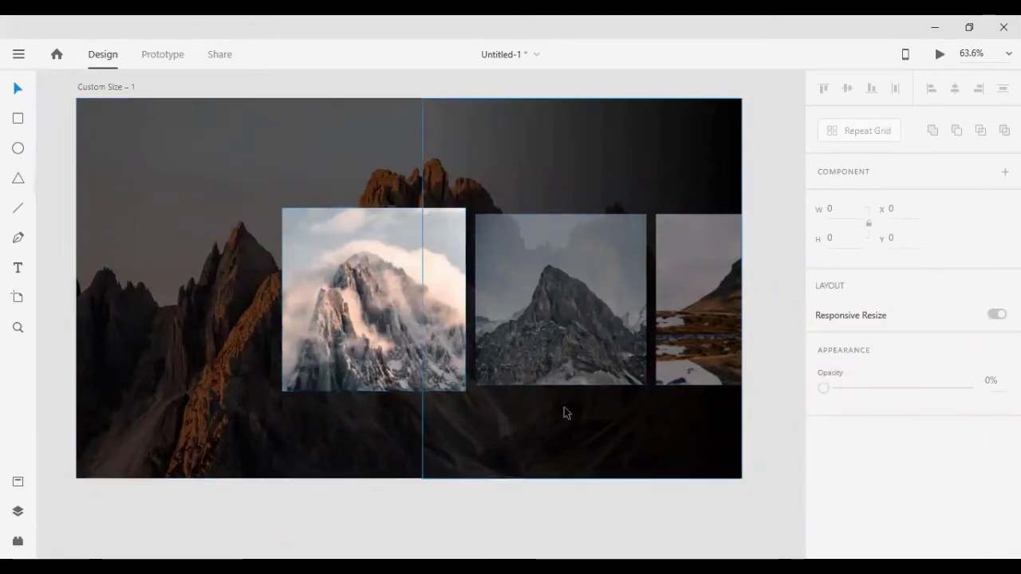
click(731, 360)
click(758, 476)
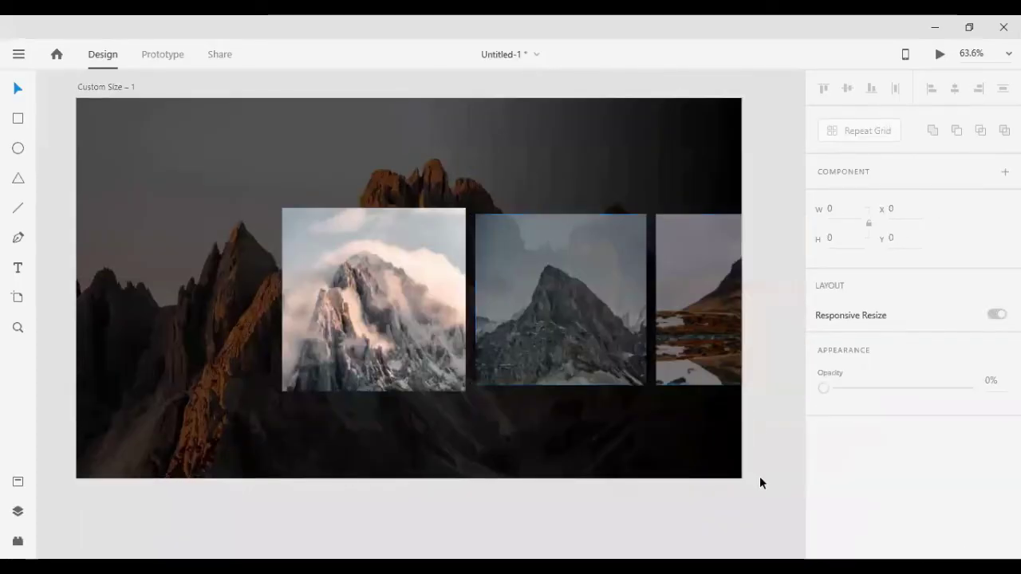
right_click(535, 323)
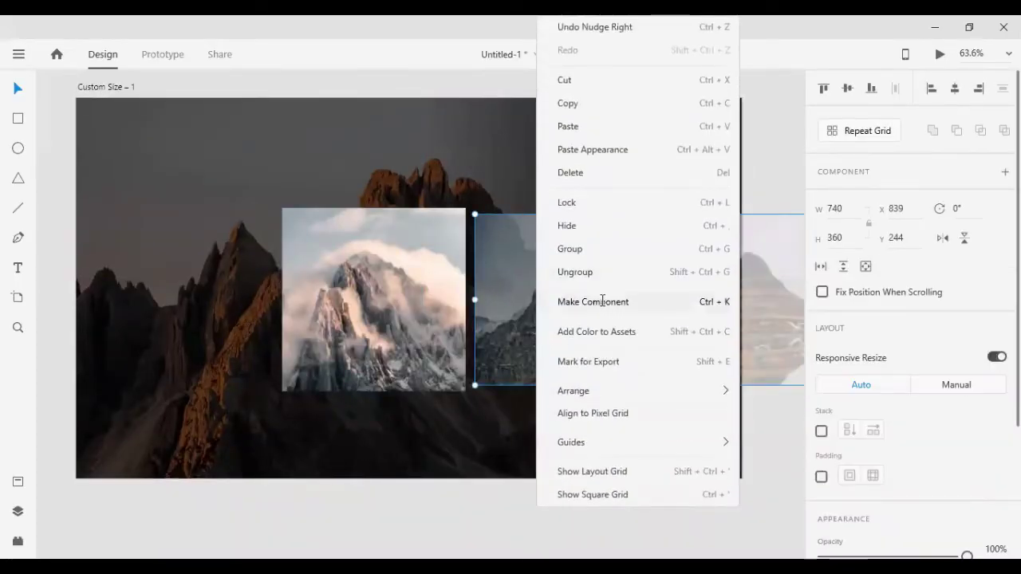
click(600, 282)
click(788, 516)
click(574, 287)
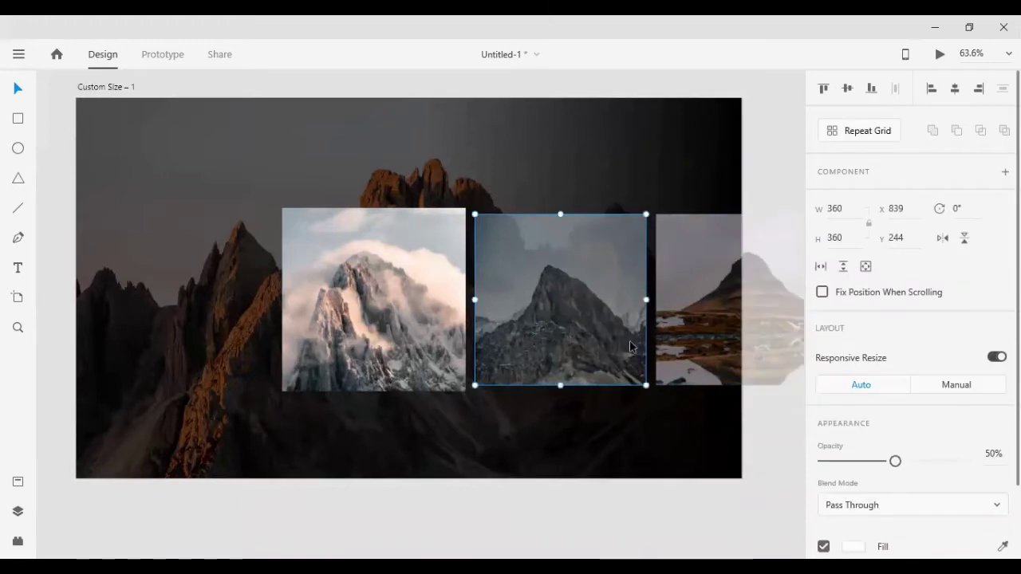
click(707, 330)
click(770, 494)
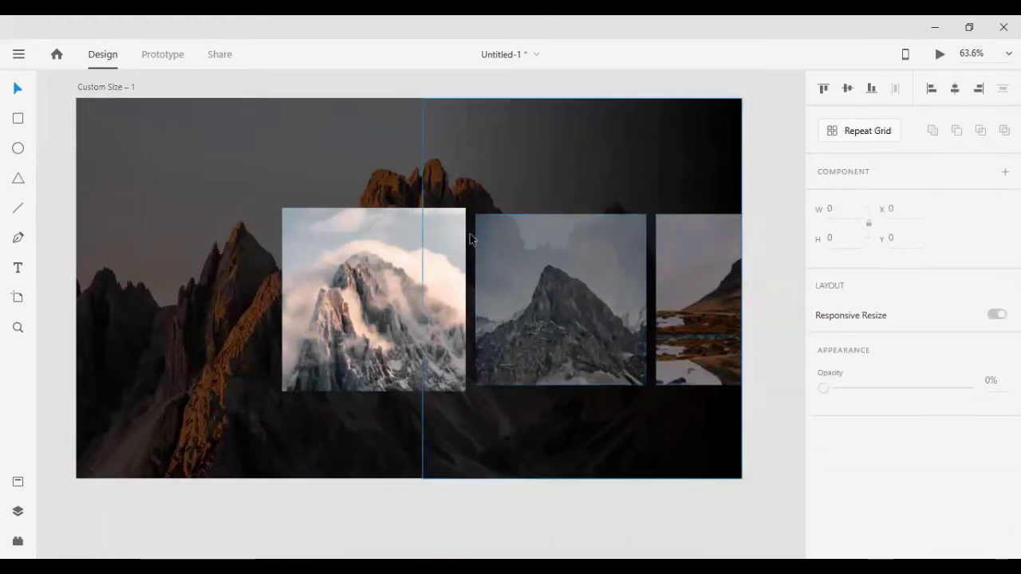
click(628, 313)
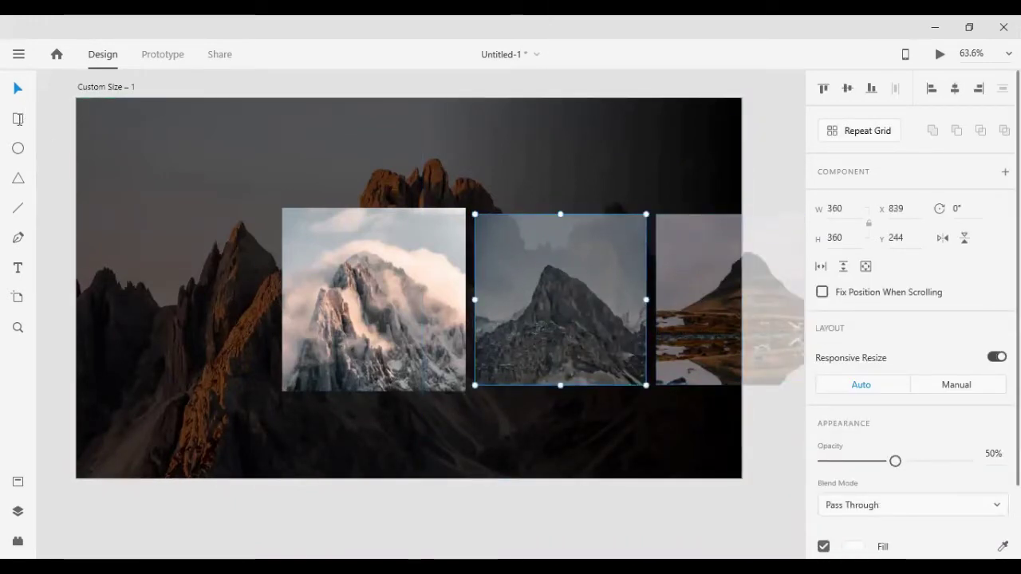
- Draw a white rectangle and size it to 360×360
drag(485, 231, 546, 274)
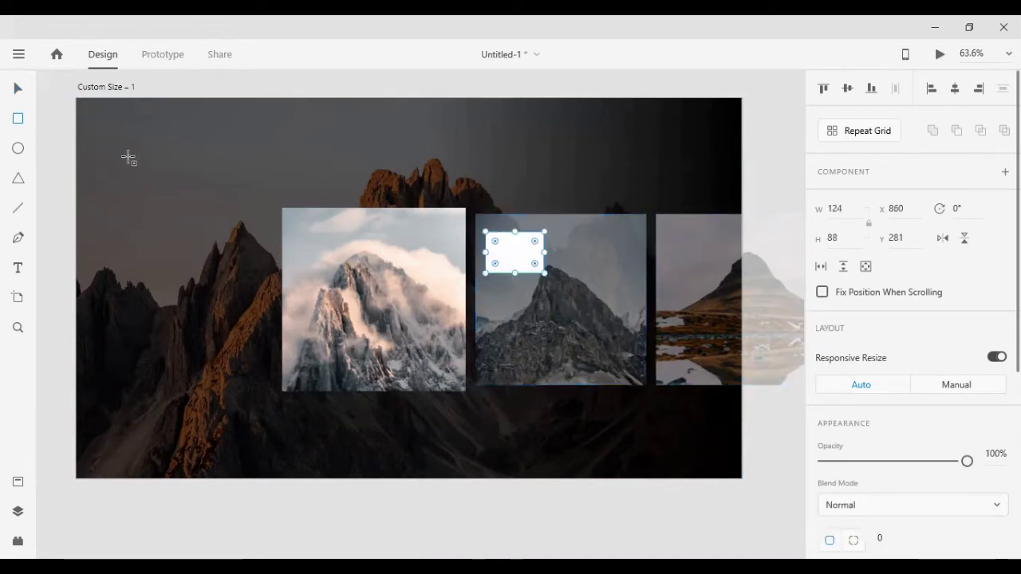
click(24, 92)
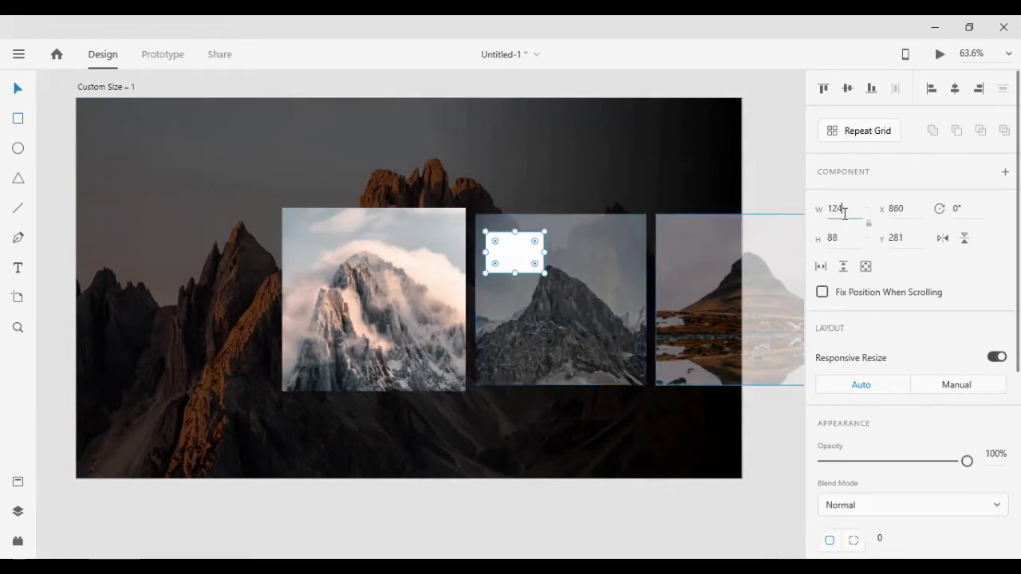
click(844, 212)
text(6)
text(0)
key(Return)
click(844, 234)
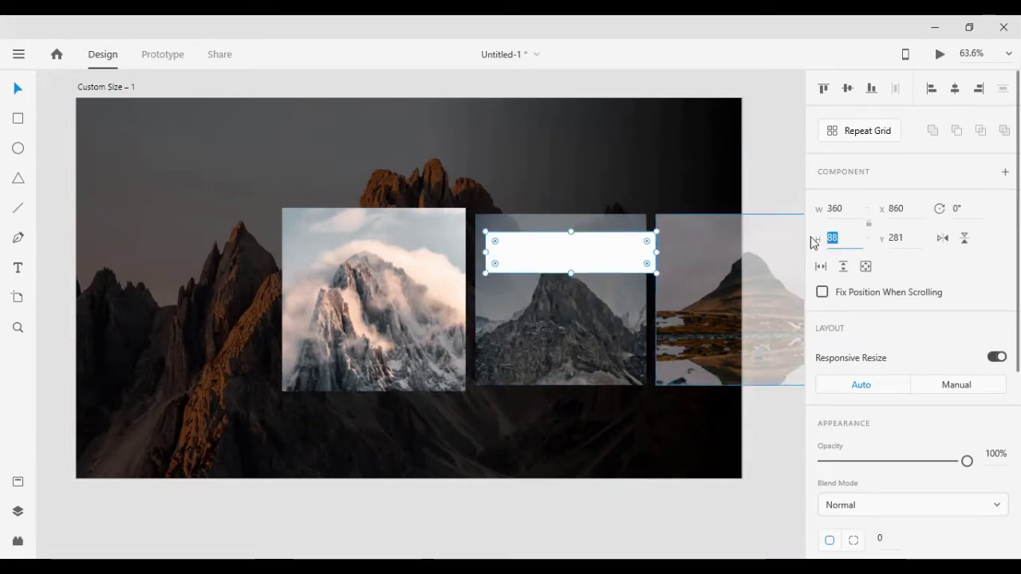
text(360)
key(Return)
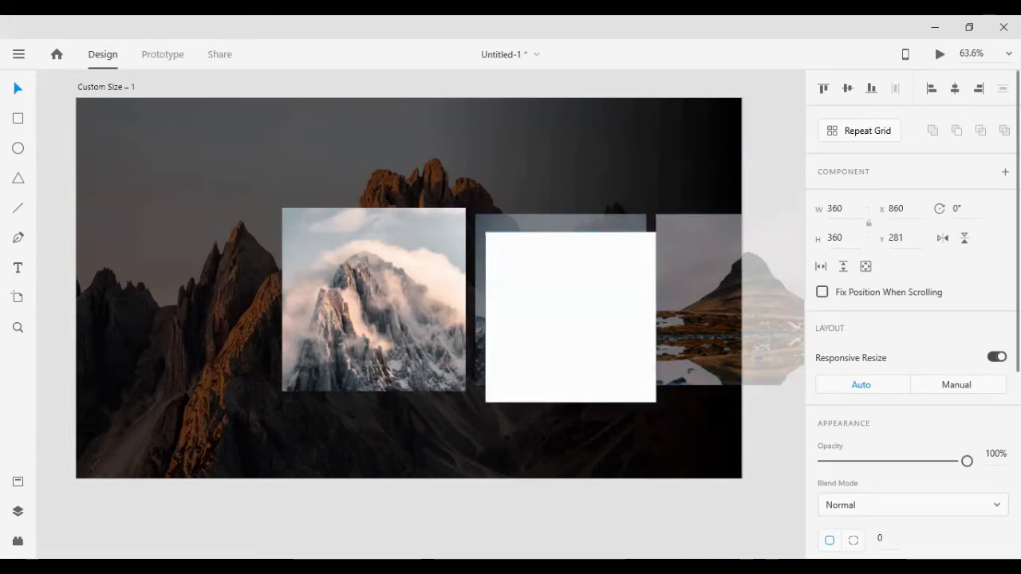
- Align the white square exactly over the middle photo, then select everything
shift+click(572, 222)
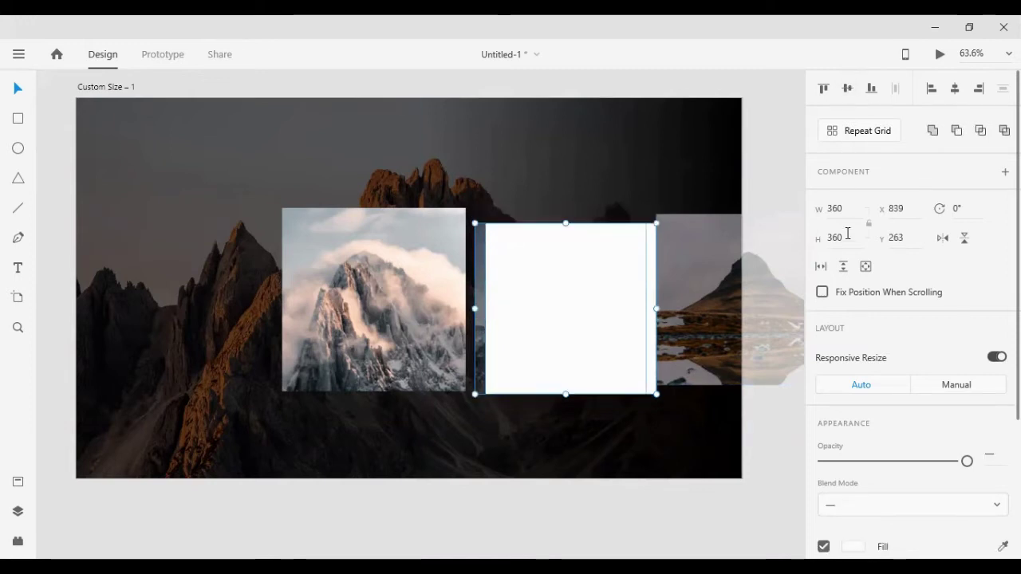
click(848, 87)
click(703, 441)
drag(595, 321, 587, 319)
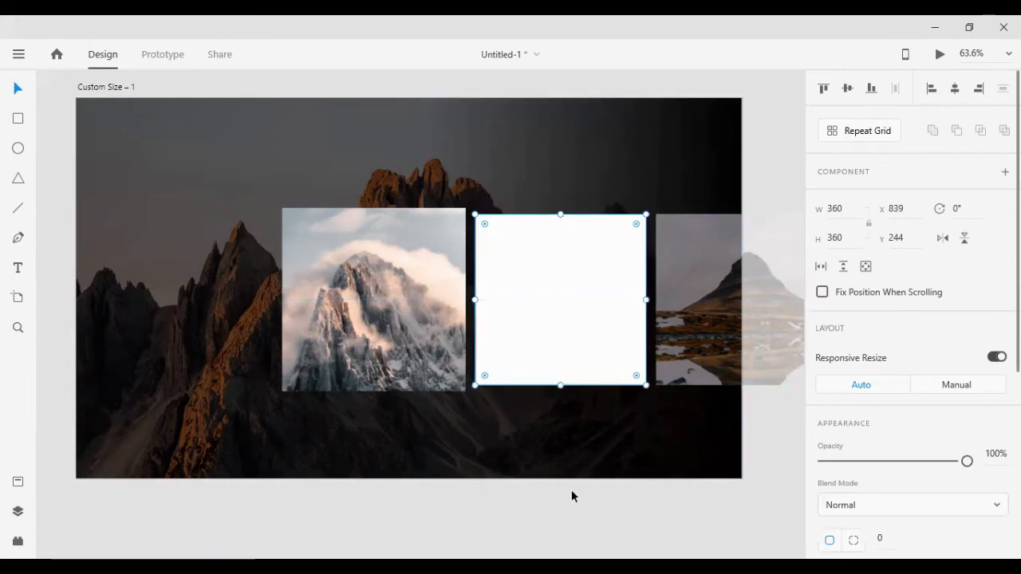
key(ctrl+a)
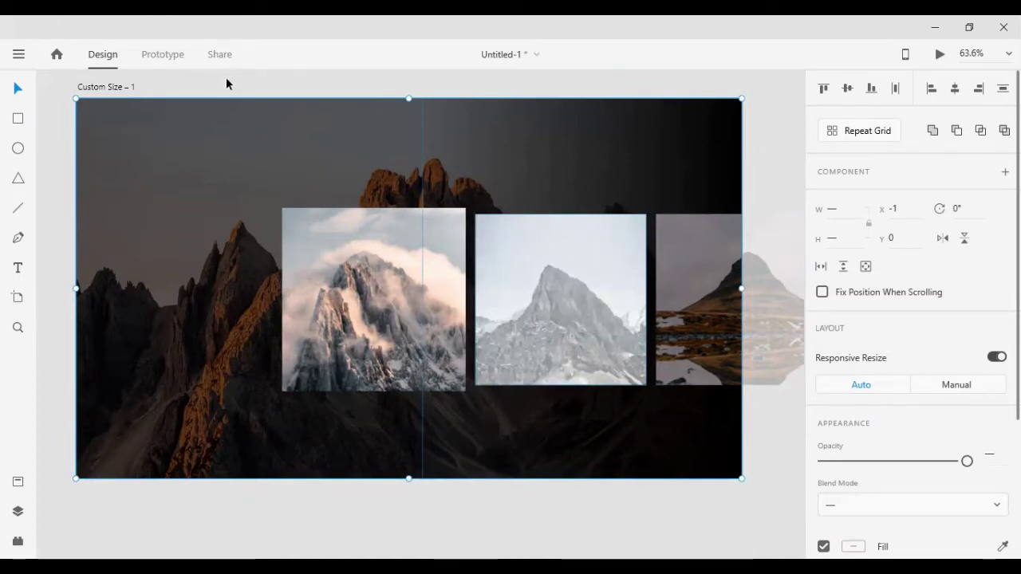
- Try a black fill on the square over the middle photo, then undo it
drag(230, 83, 484, 152)
scroll(858, 387, down, 5)
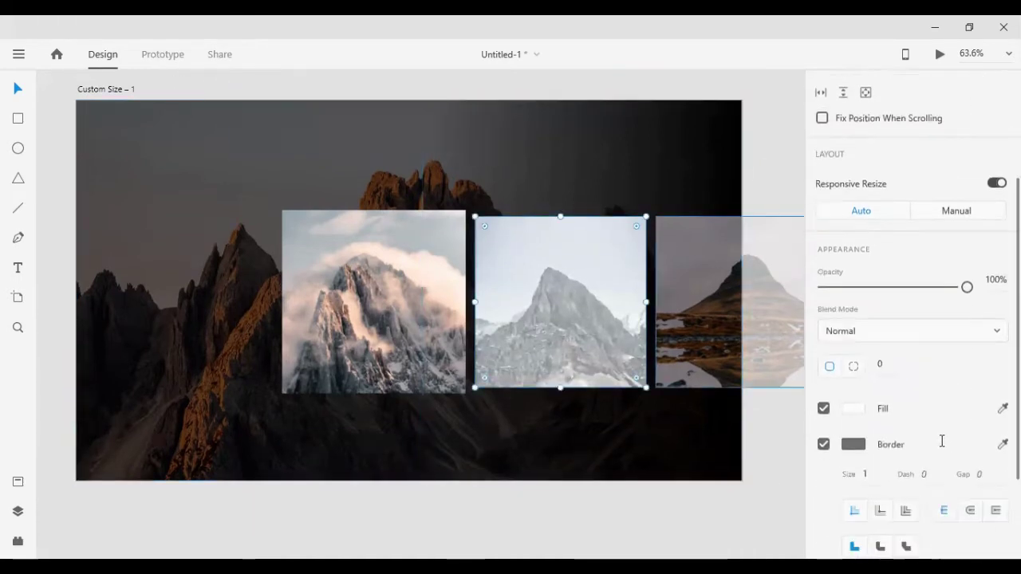
click(854, 362)
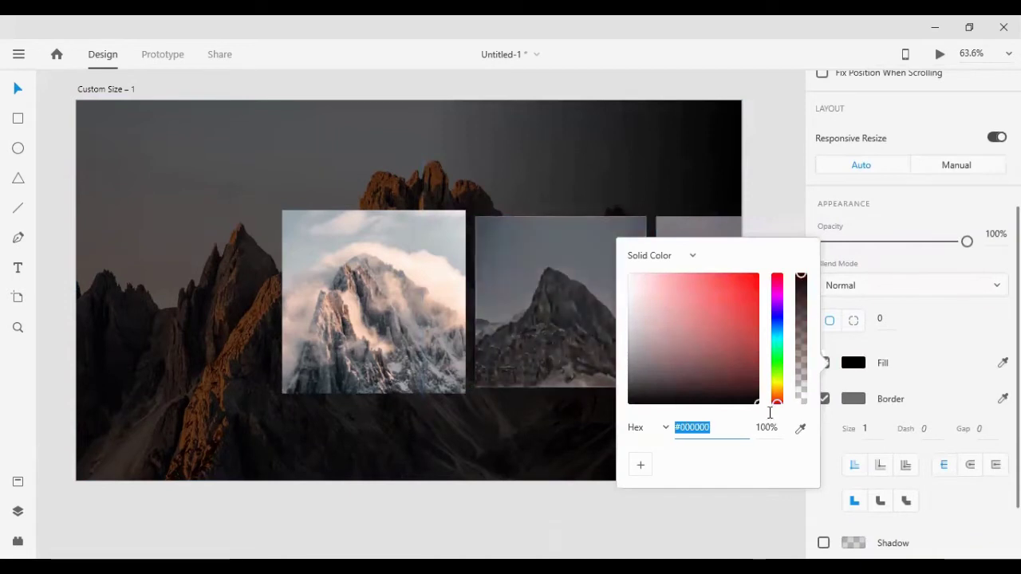
click(752, 518)
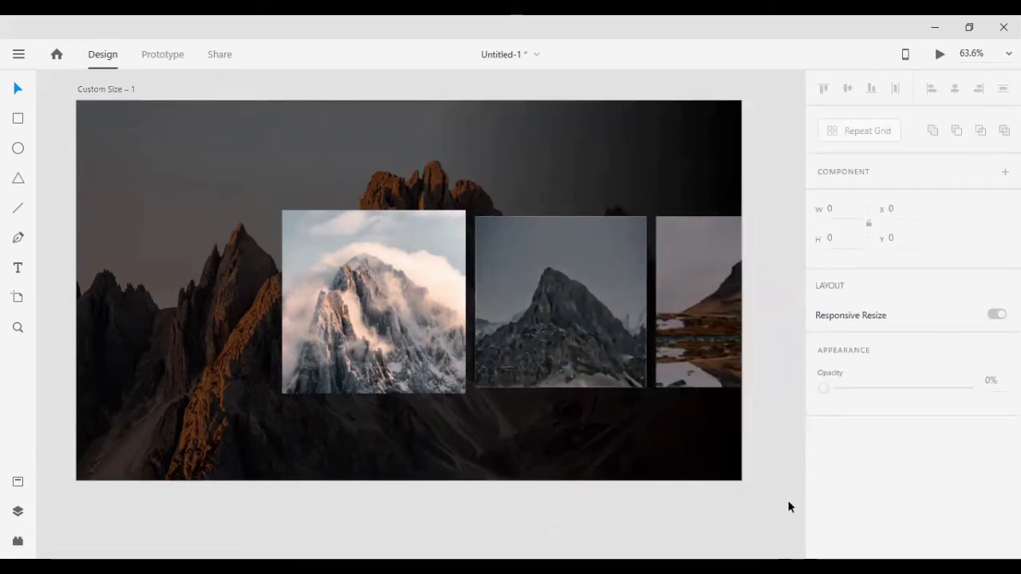
key(ctrl+a)
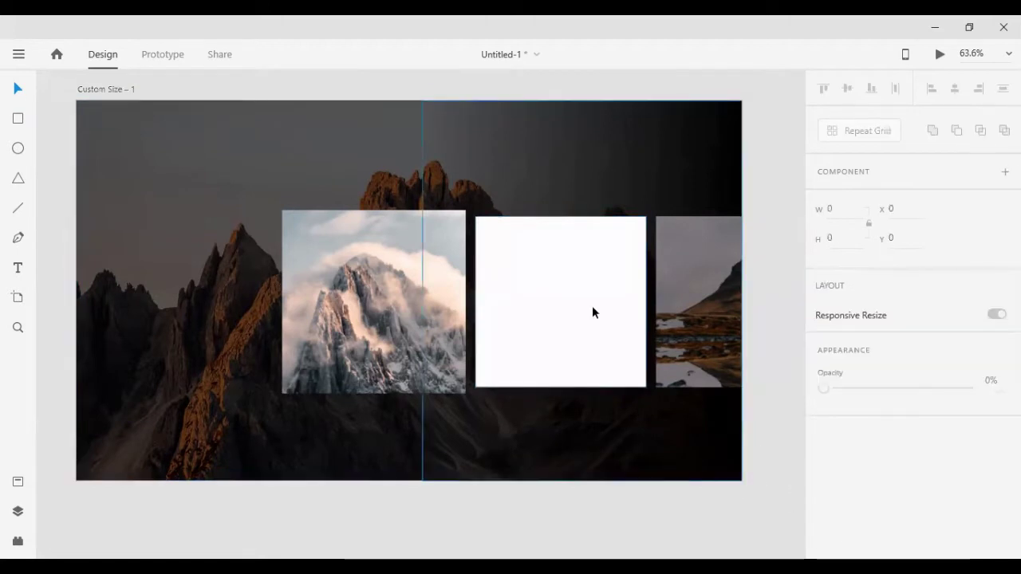
- Move the white square aside, make the middle photo fully opaque, then move the square back
click(556, 295)
drag(556, 295, 626, 478)
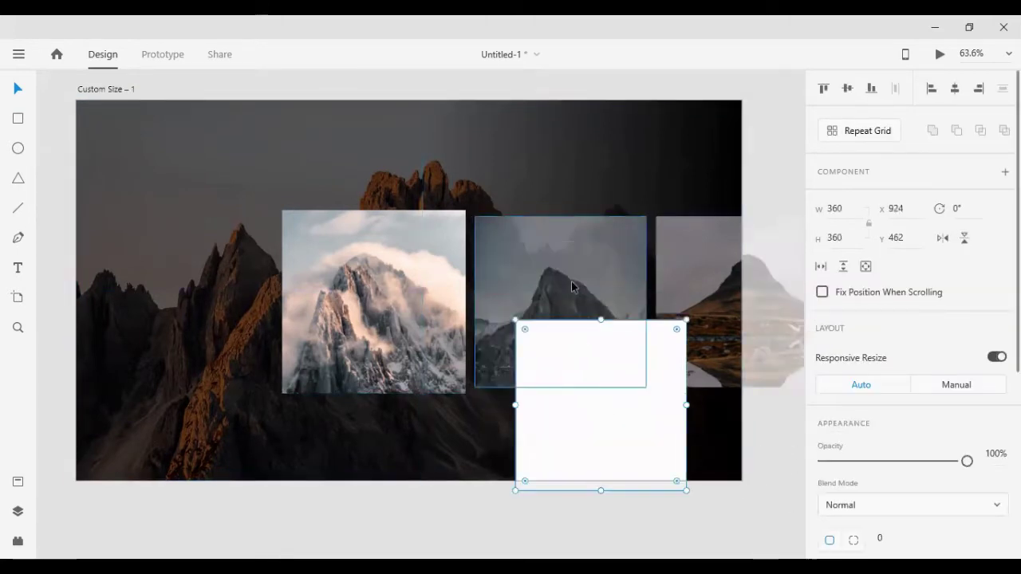
click(572, 281)
scroll(902, 378, down, 2)
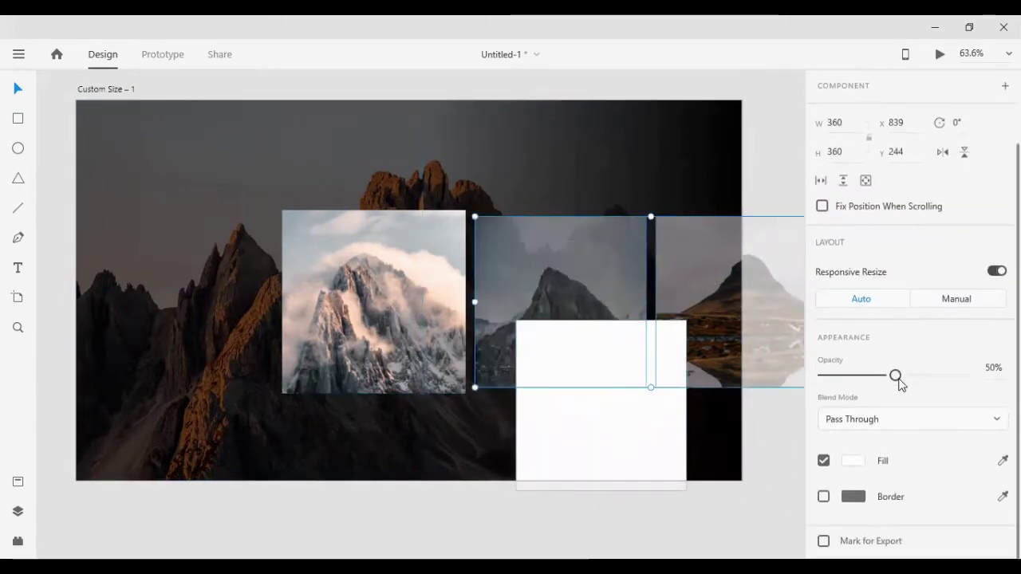
drag(901, 381, 966, 381)
click(767, 444)
drag(612, 435, 573, 329)
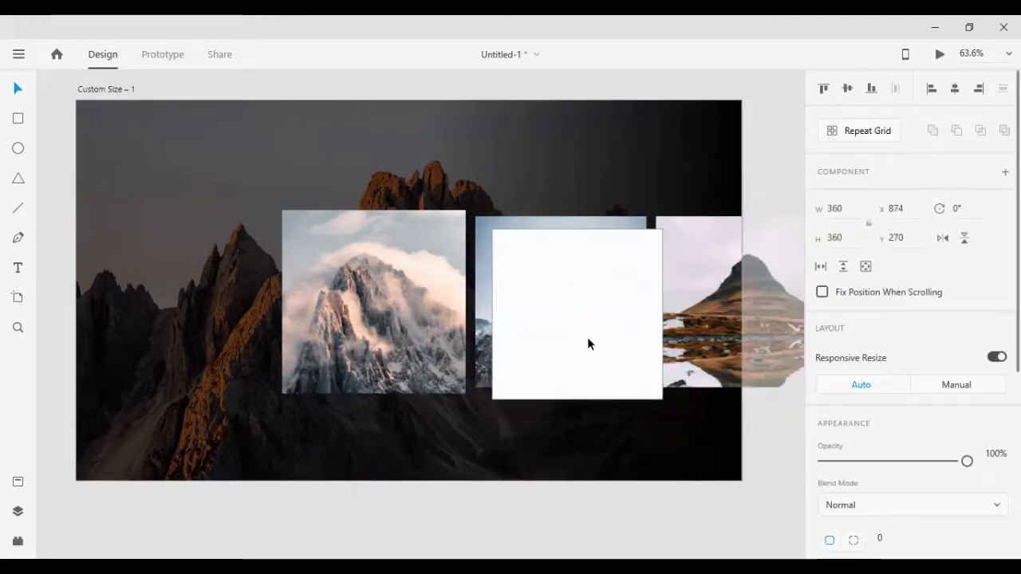
- Give the square a borderless black fill at 50% opacity
scroll(859, 438, down, 2)
click(854, 436)
drag(703, 407, 768, 502)
click(578, 475)
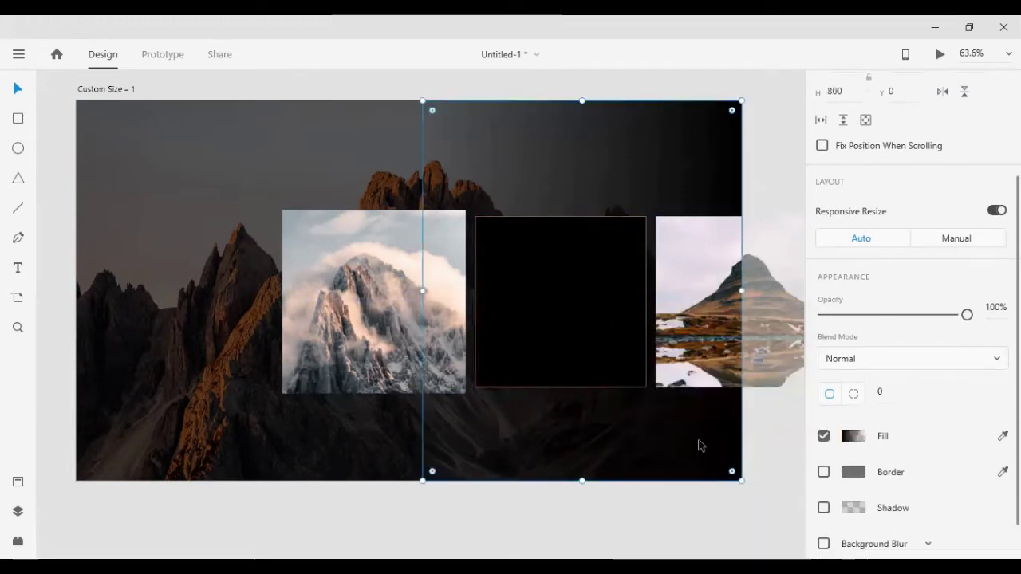
click(547, 353)
click(823, 471)
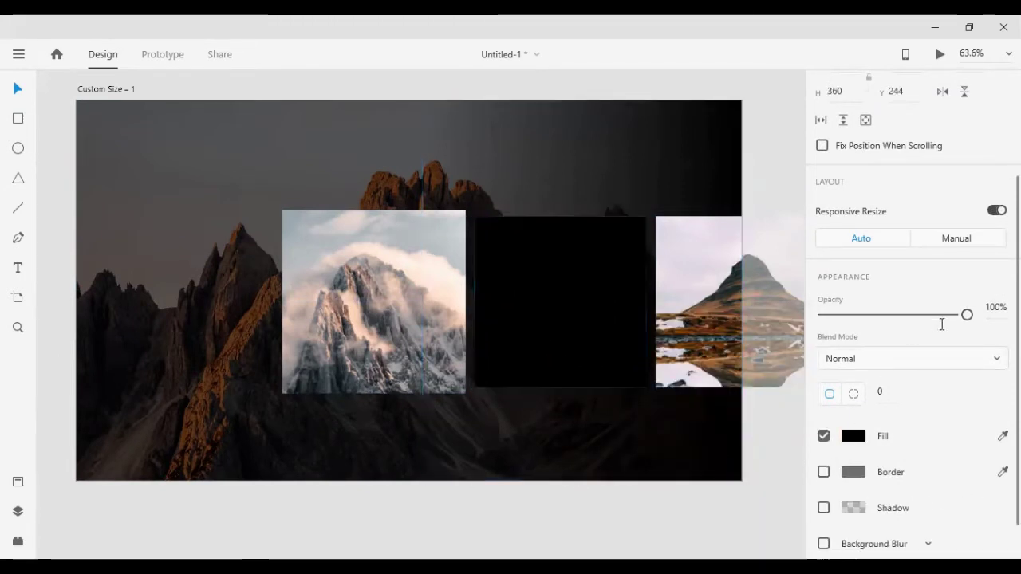
click(992, 307)
text(50)
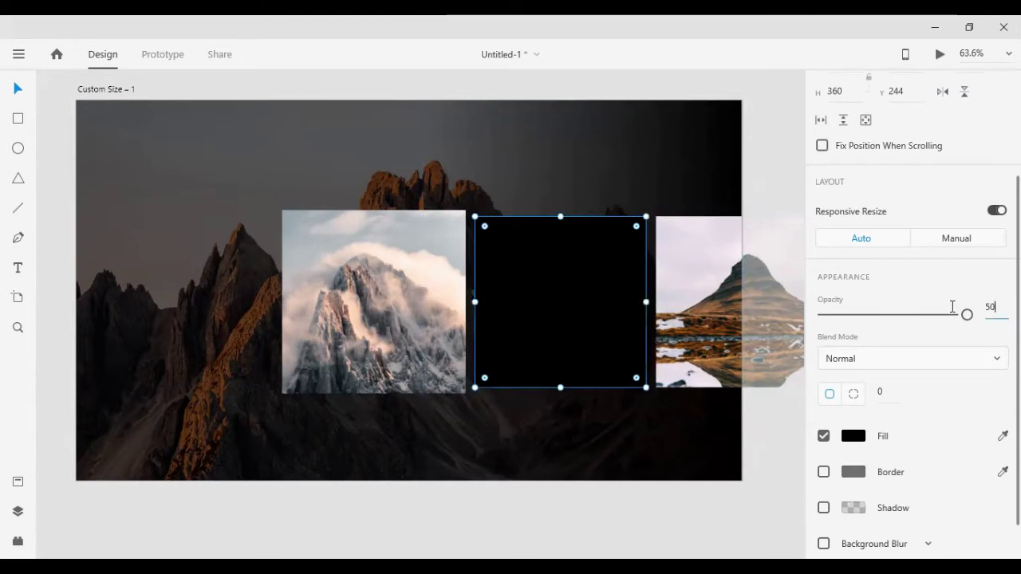
key(Return)
- Position a dark overlay over the right photo
click(570, 280)
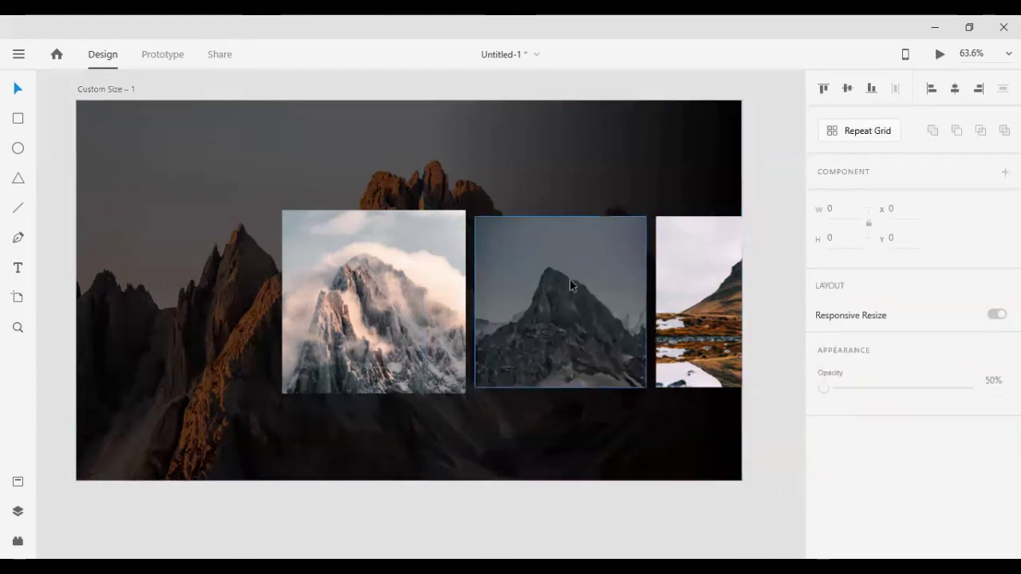
key(shift+Right)
key(shift+Right)
key(shift+Right)
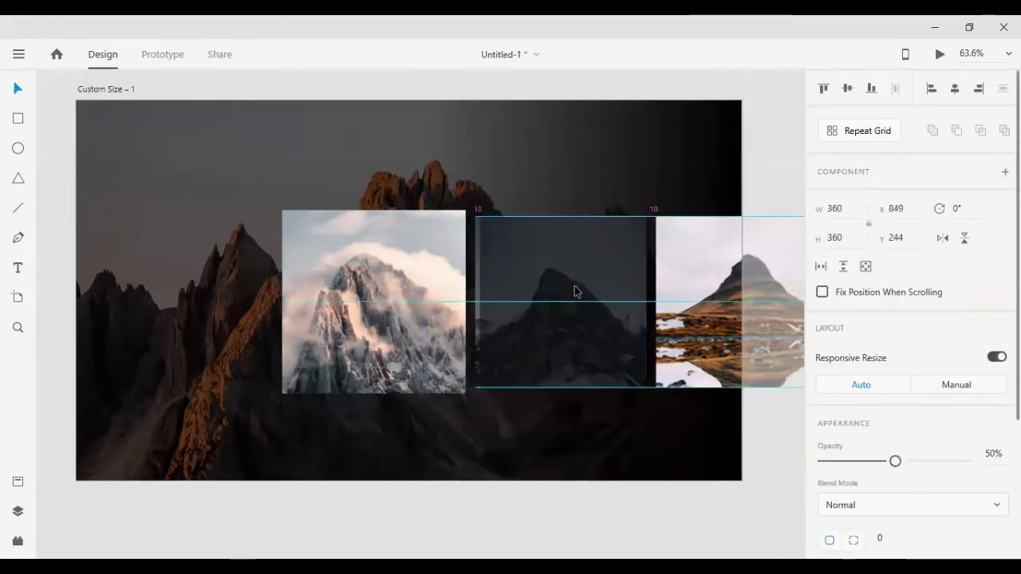
key(shift+Right)
key(shift+Right)
key(shift+Right)
key(shift+Right)
key(shift+Right)
key(shift+Right)
key(shift+Right)
key(shift+Right)
key(shift+Right)
key(shift+Right)
key(shift+Right)
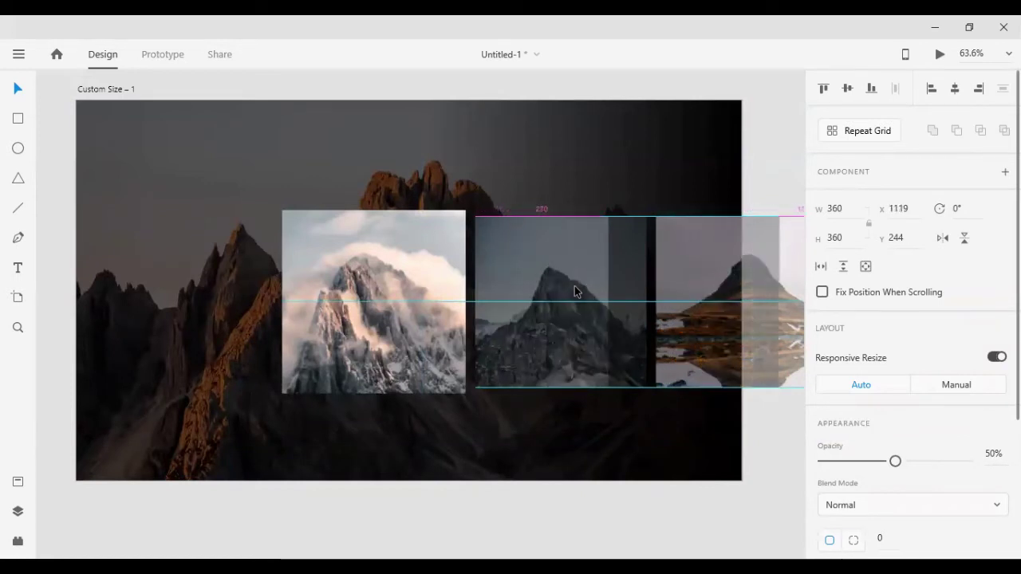
key(shift+Right)
key(shift+Right)
key(shift+Right)
key(shift+Right)
key(shift+Right)
key(Left)
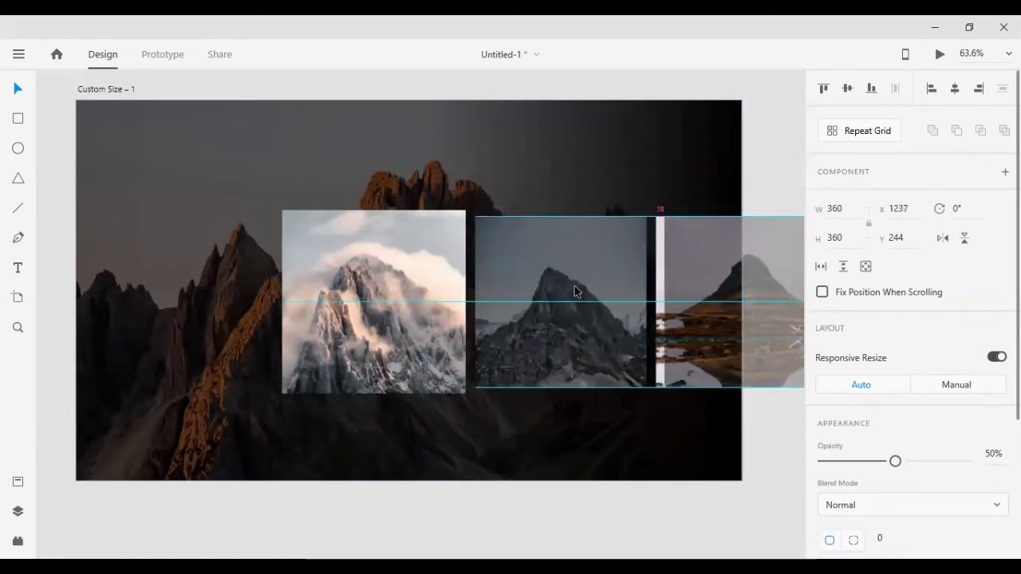
key(Left)
key(Left)
key(Left)
key(Left)
key(Left)
key(Left)
key(Left)
key(Left)
key(Left)
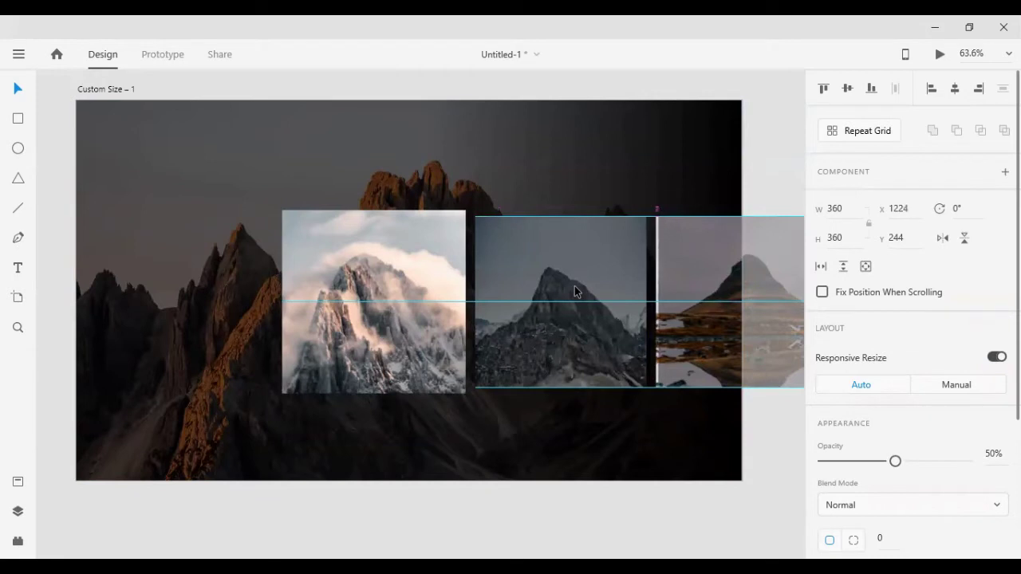
key(Left)
key(Left)
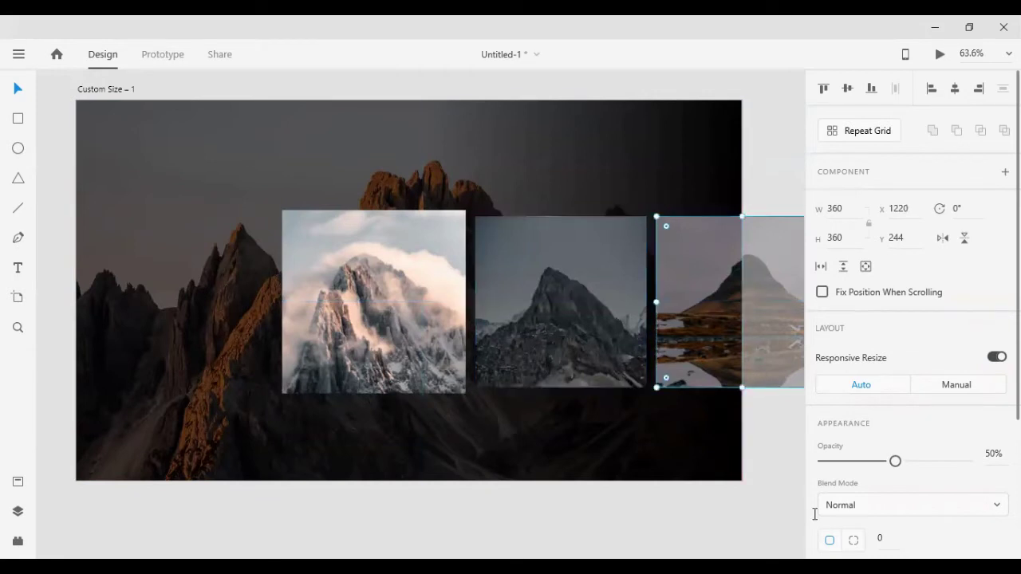
- Set the overlays to 70% opacity and check the right photo's overlay
click(539, 310)
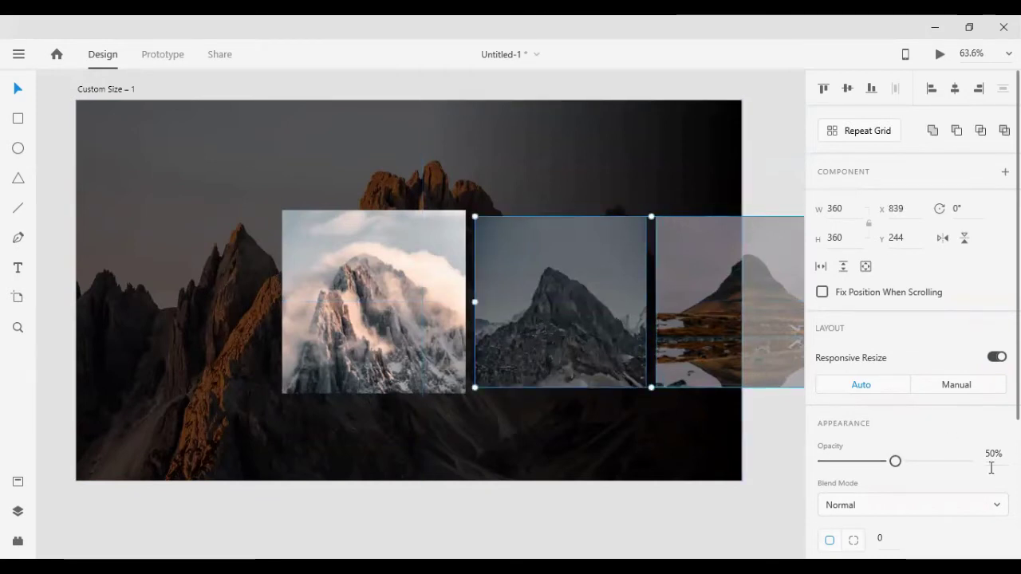
text(70)
key(Return)
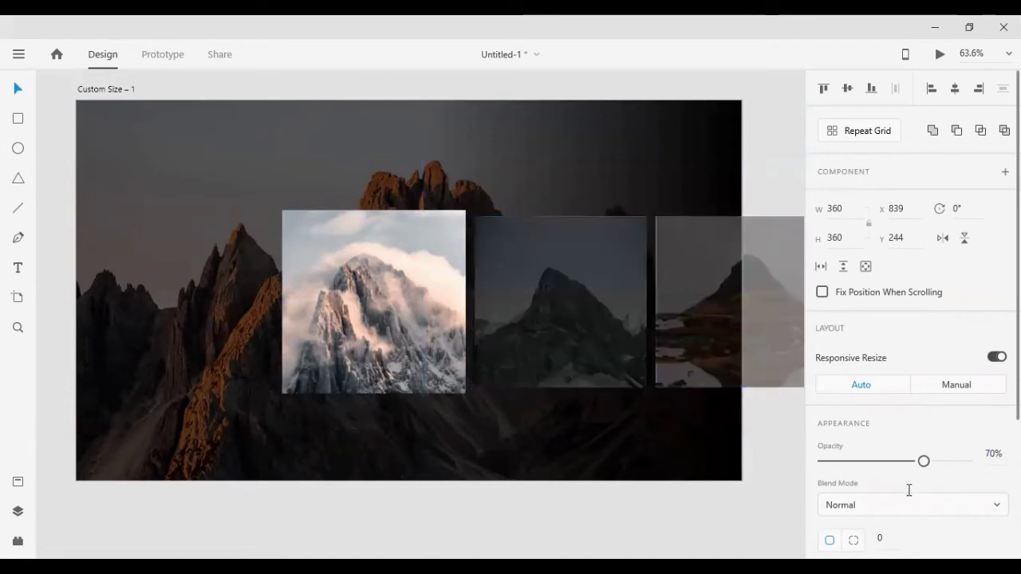
click(776, 475)
click(734, 337)
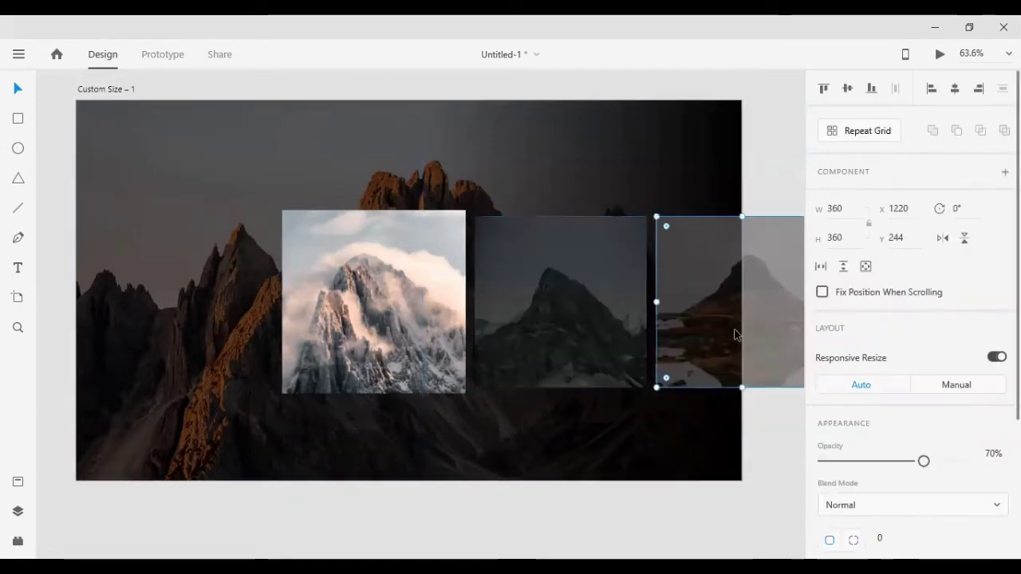
click(729, 496)
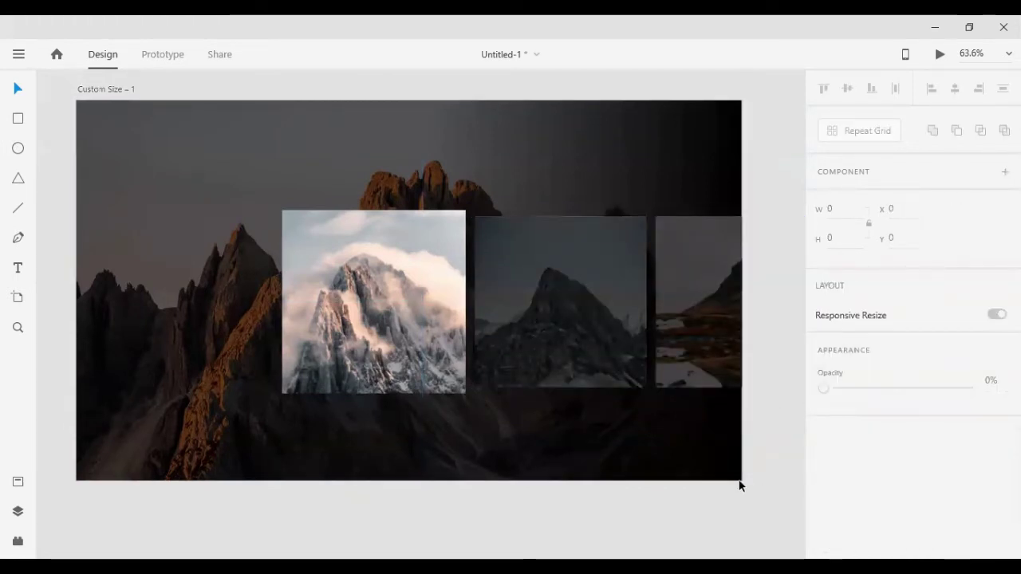
- Place a text box in the dark area below the middle photo to start the 'View' label
scroll(368, 410, left, 2)
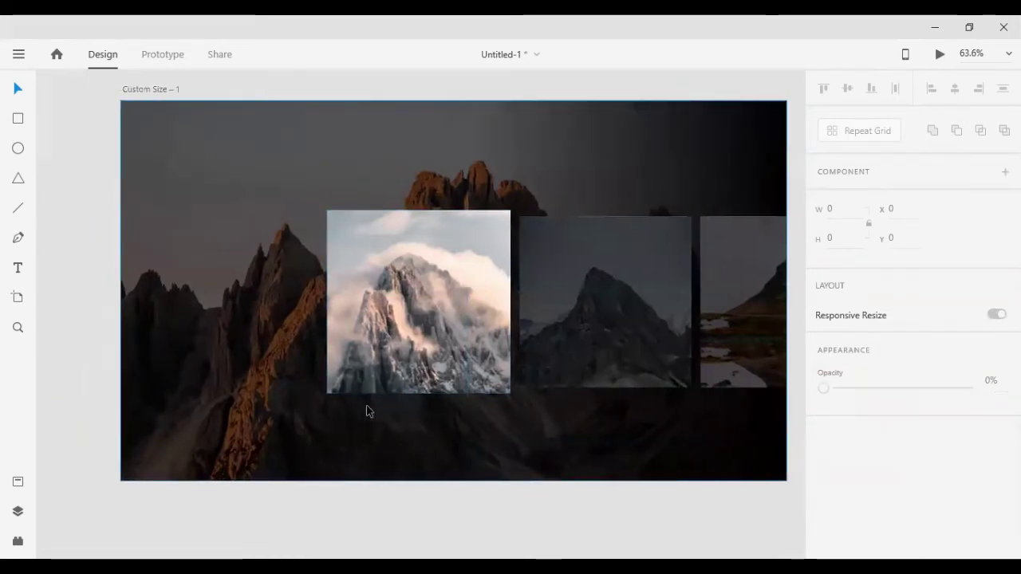
scroll(367, 410, left, 3)
scroll(374, 422, right, 2)
scroll(608, 431, right, 4)
scroll(631, 408, down, 1)
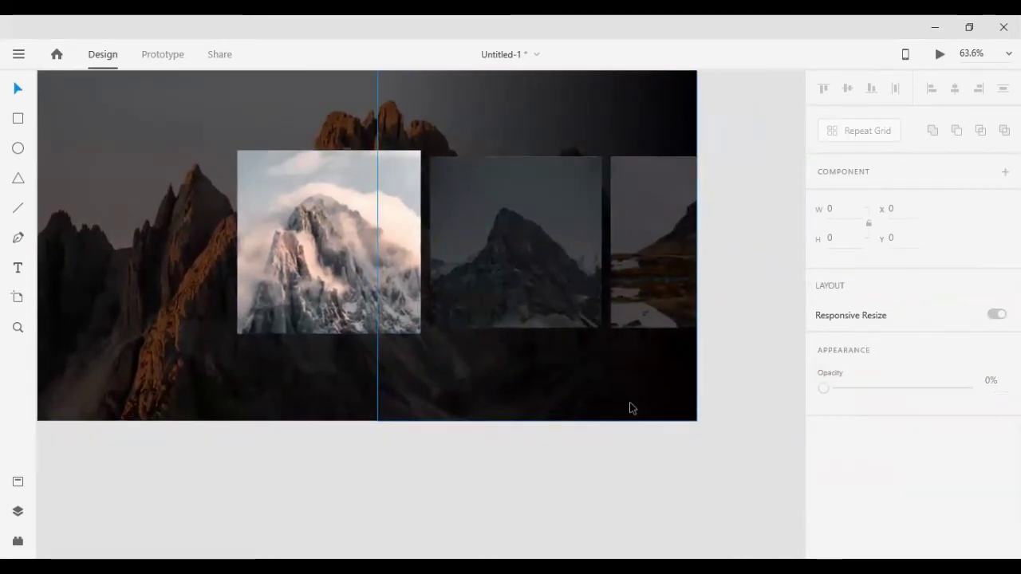
scroll(630, 403, up, 2)
scroll(632, 397, up, 3)
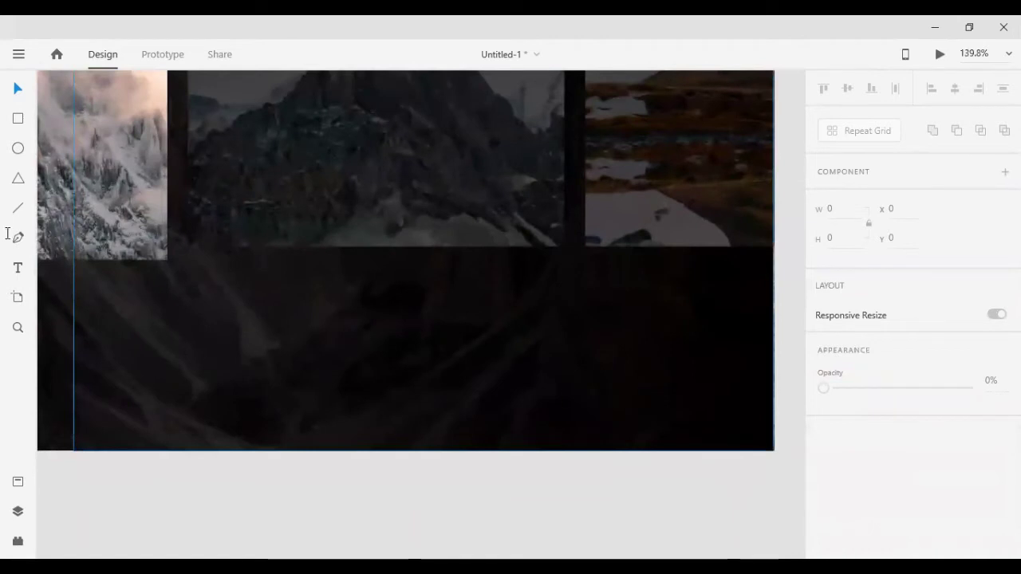
click(17, 267)
click(324, 343)
text(View)
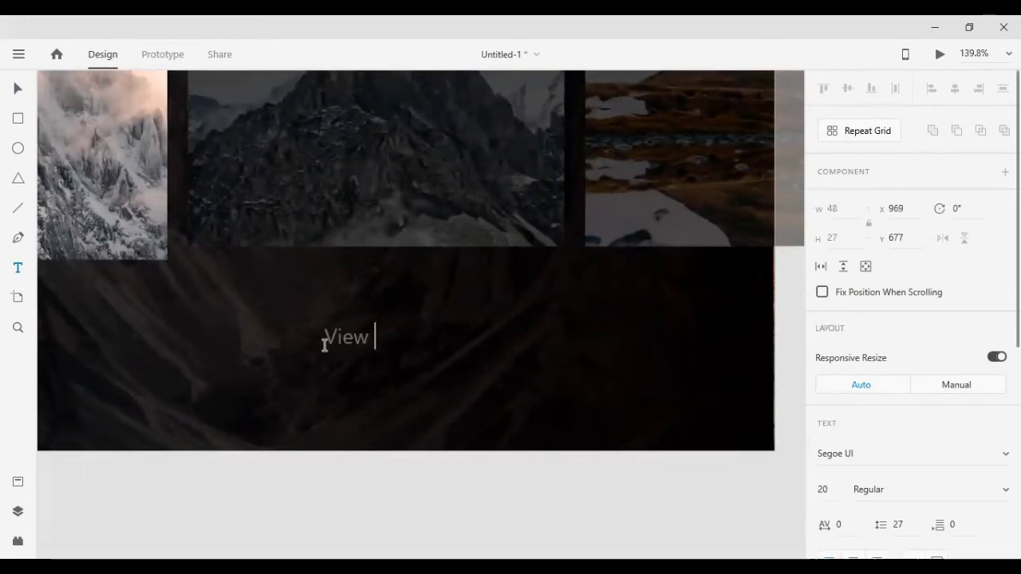
- Finish typing 'View all' and move the label to the artboard centre
text(all)
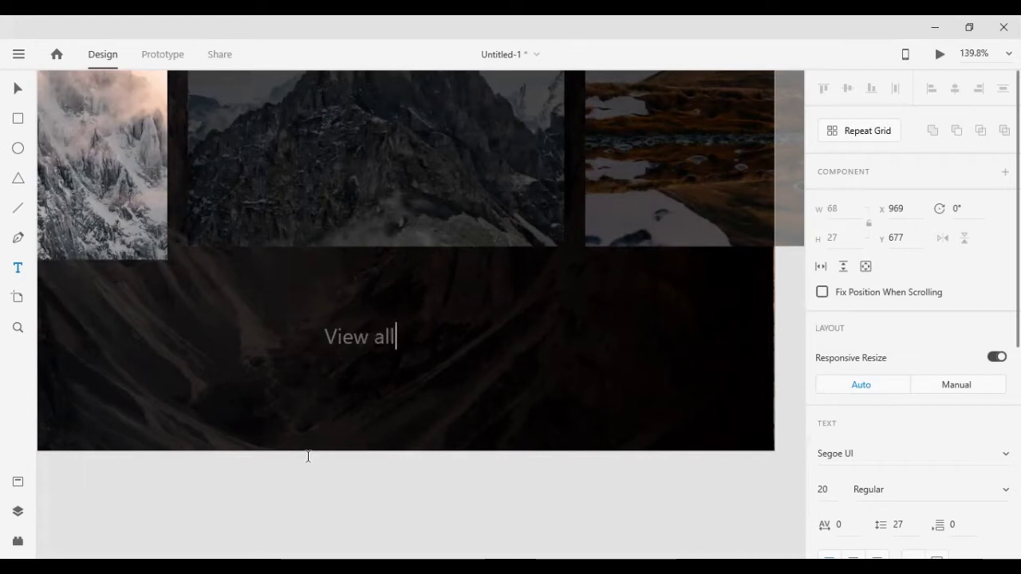
key(Escape)
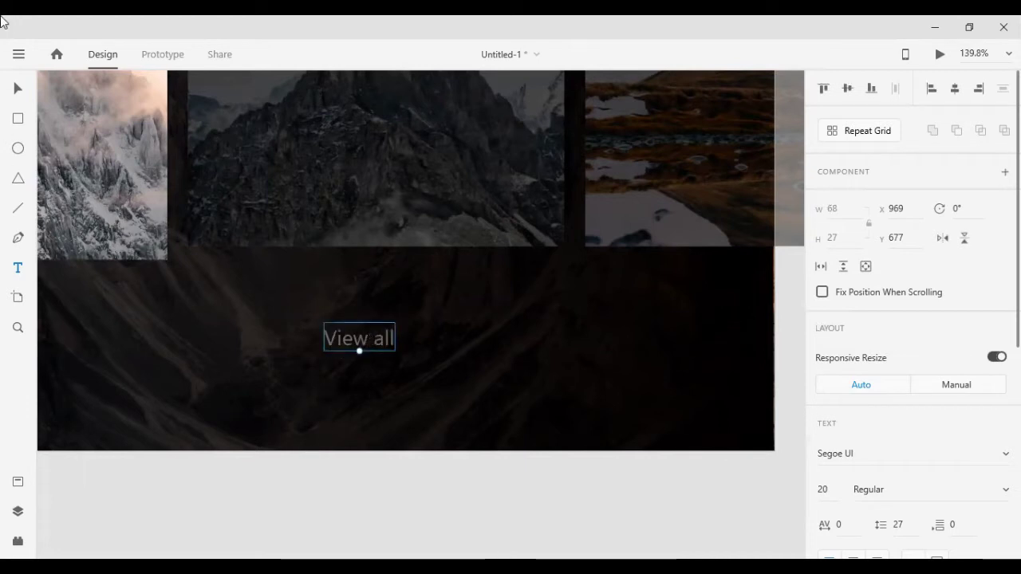
mouse_move(353, 351)
mouse_down()
mouse_move(419, 336)
mouse_move(461, 307)
mouse_up()
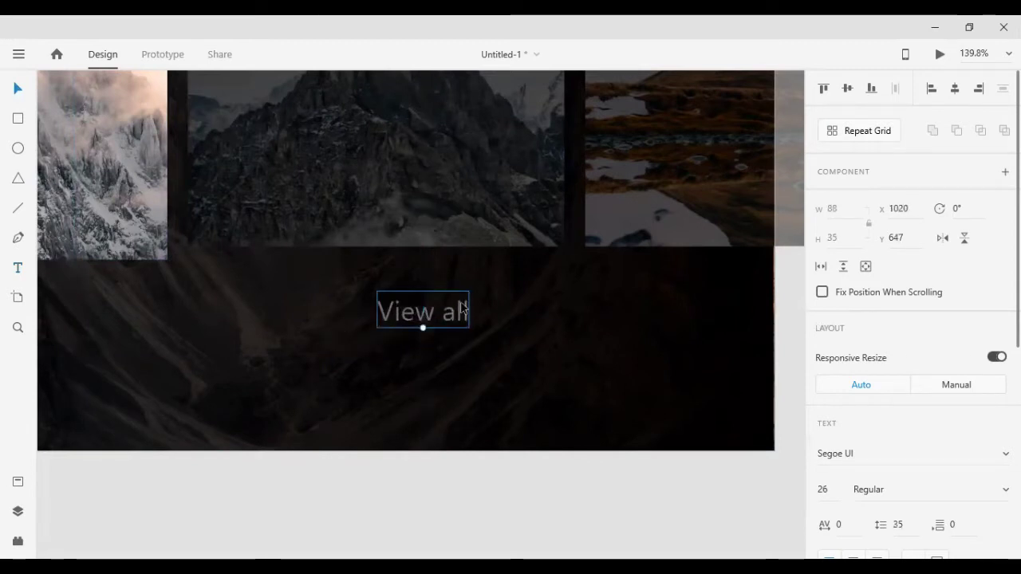
- Make the label size 26 in all caps and nudge it slightly up and left
click(892, 454)
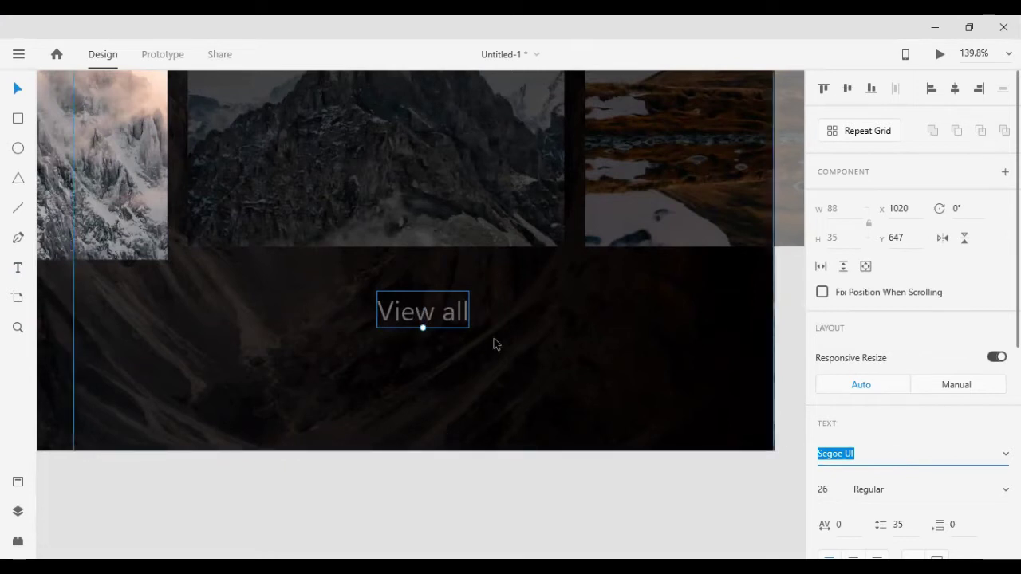
scroll(855, 478, down, 4)
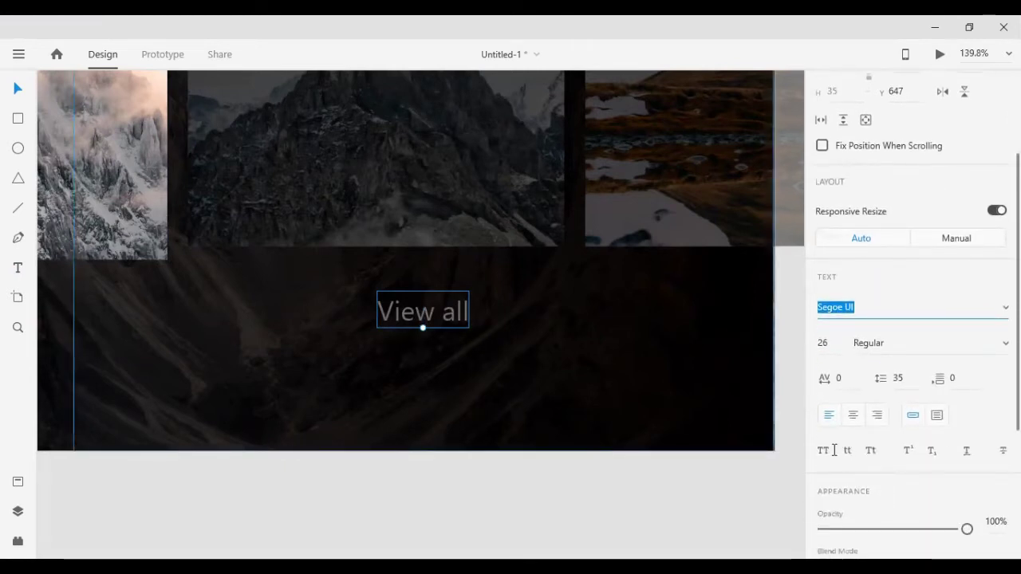
click(825, 450)
key(Escape)
click(376, 399)
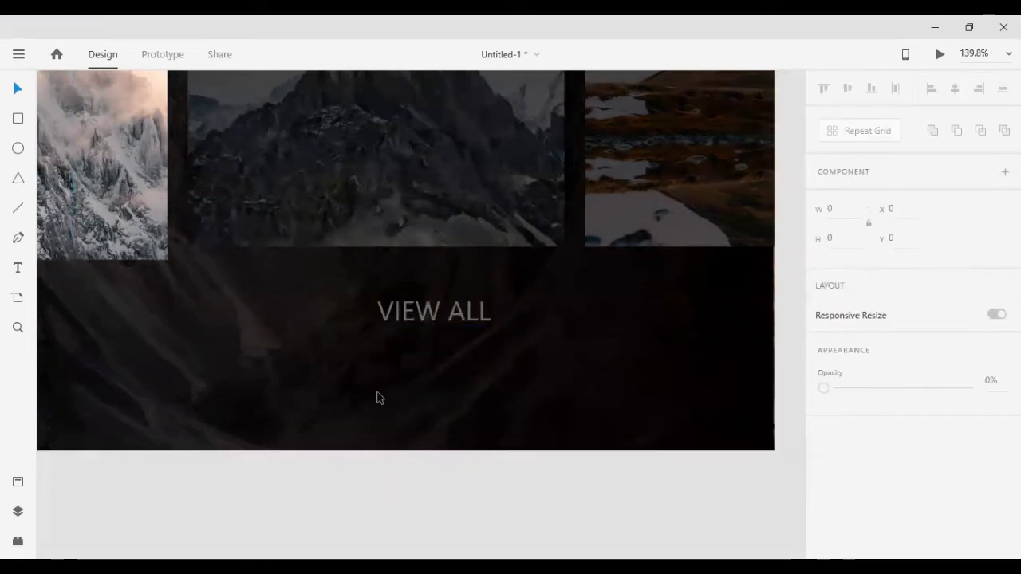
click(445, 311)
drag(445, 317, 416, 315)
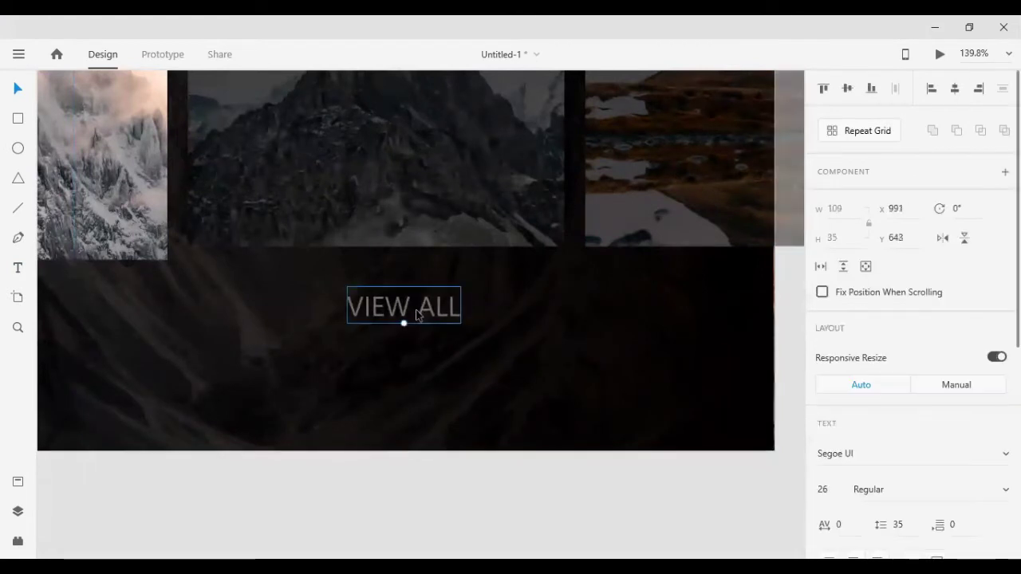
- Draw a three-point right-pointing chevron just after the VIEW ALL text
click(17, 238)
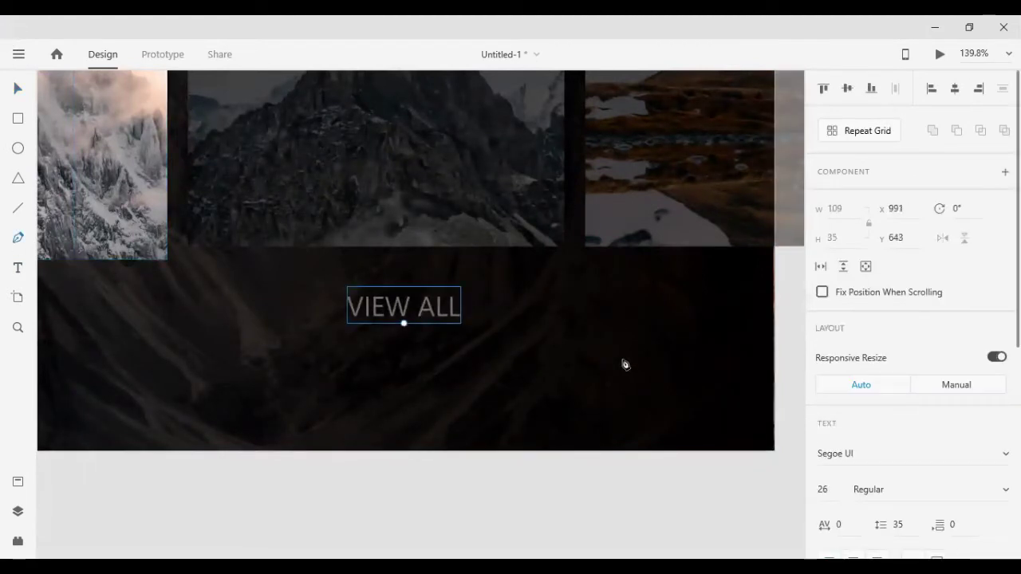
click(476, 295)
click(490, 309)
click(476, 316)
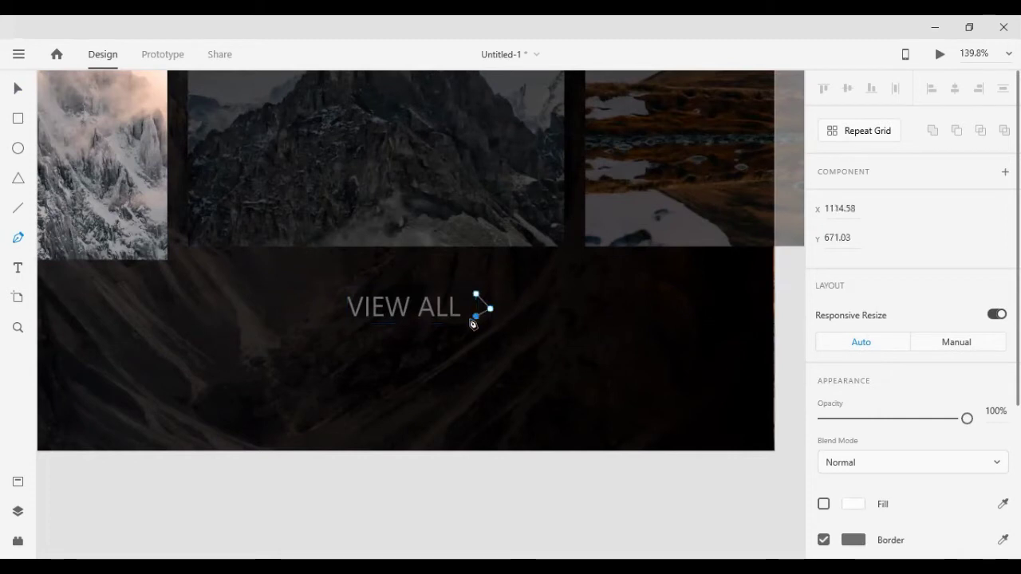
click(18, 86)
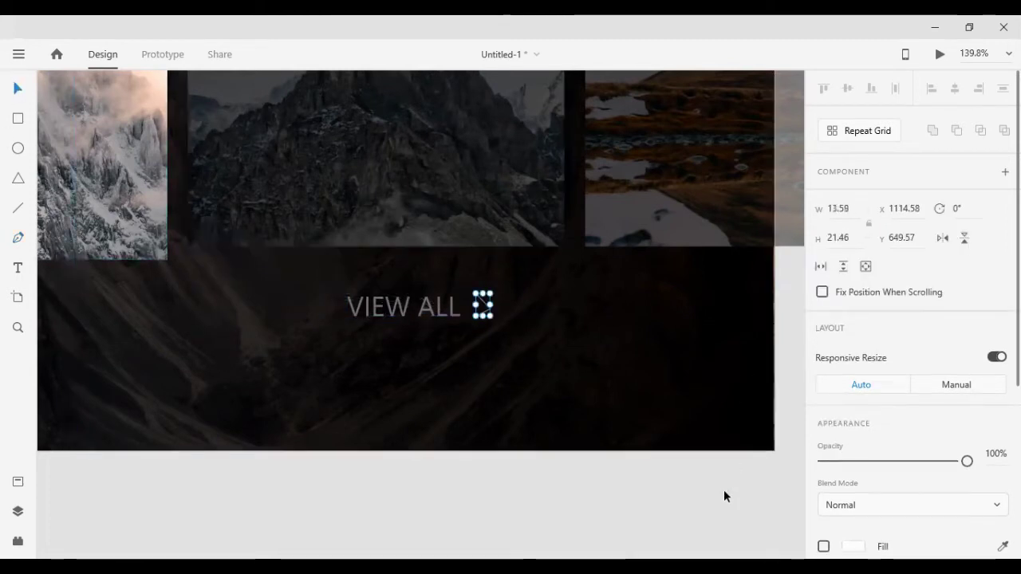
- Adjust the position of the chevron's top point
double_click(480, 305)
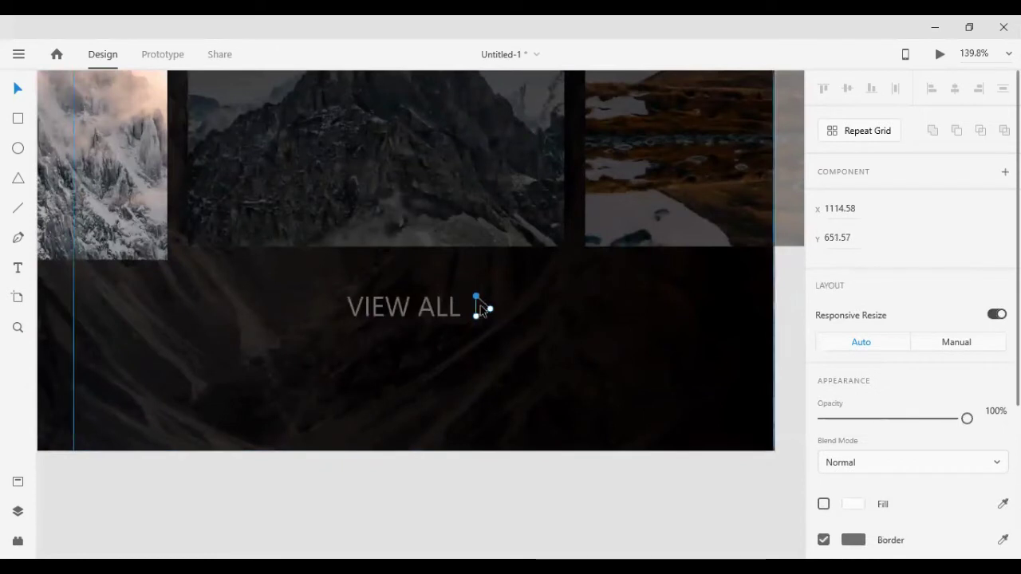
key(shift+Down)
key(Down)
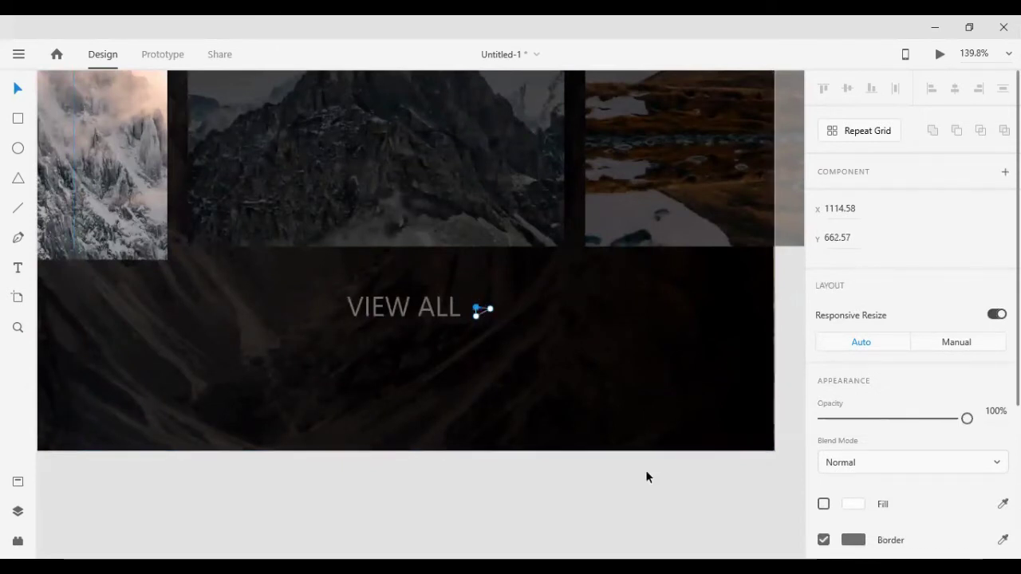
key(Down)
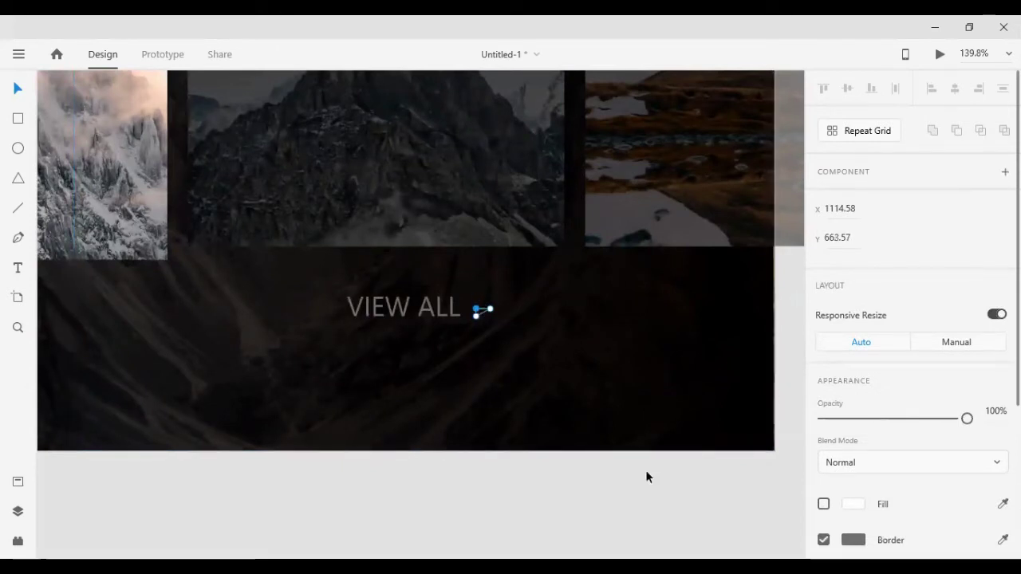
key(shift+Right)
key(Right)
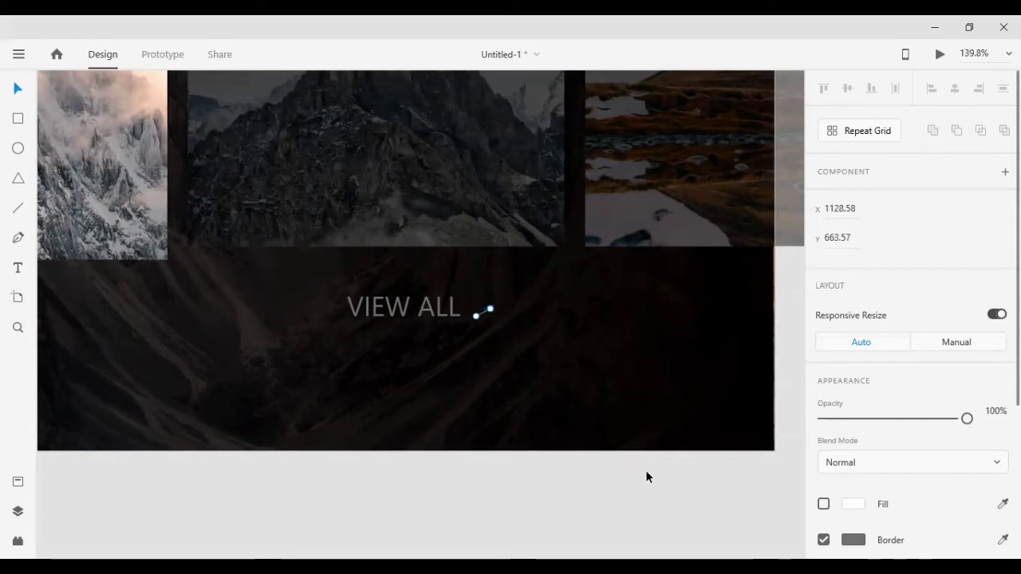
key(shift+Left)
key(shift+Left)
key(shift+Up)
- Refine the chevron's bottom and top points, then deselect the finished arrow
click(477, 316)
key(Up)
key(Up)
key(Up)
key(Up)
key(Up)
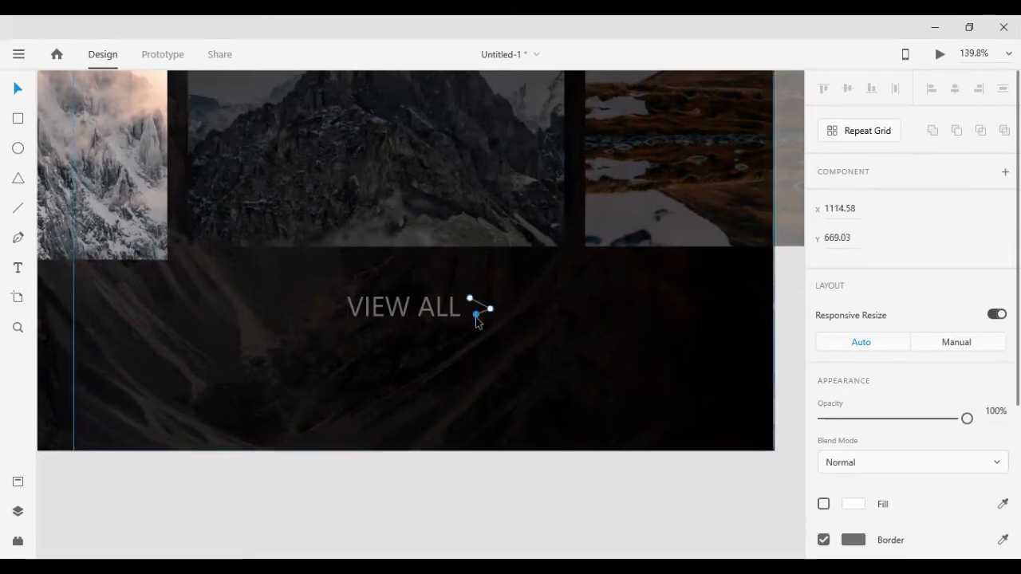
key(Up)
key(Up)
key(Up)
key(Up)
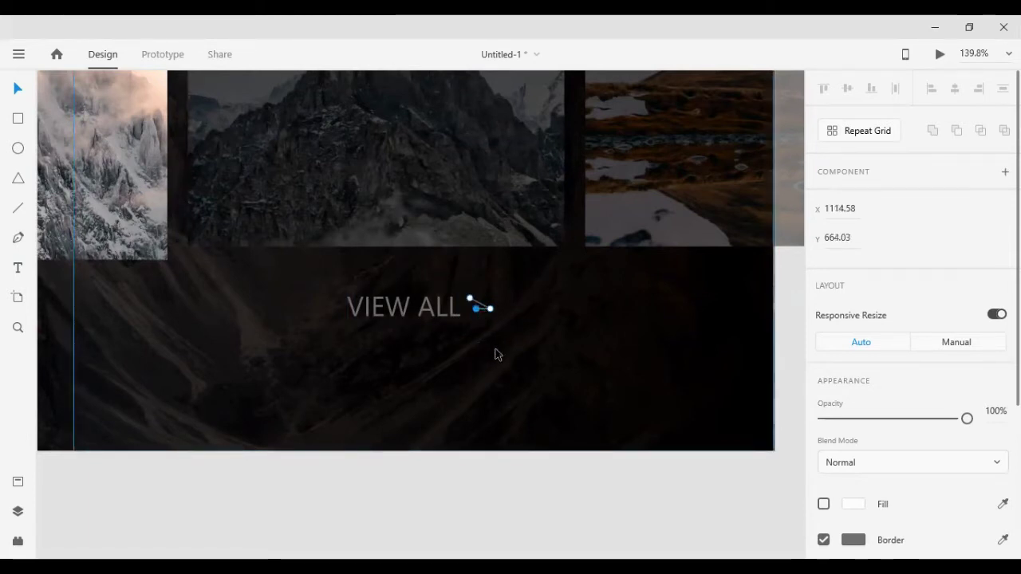
key(shift+Right)
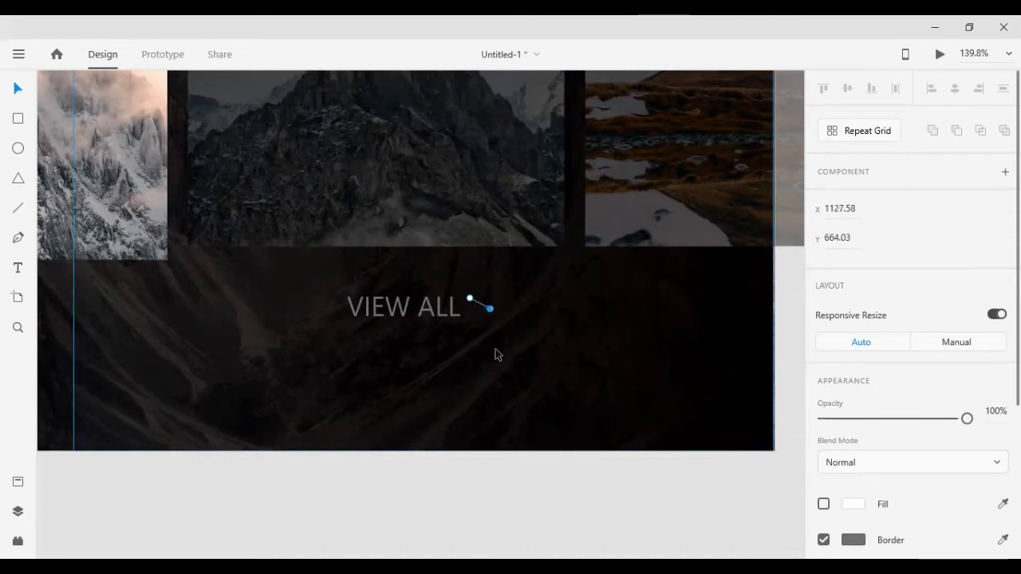
key(shift+Left)
key(shift+Left)
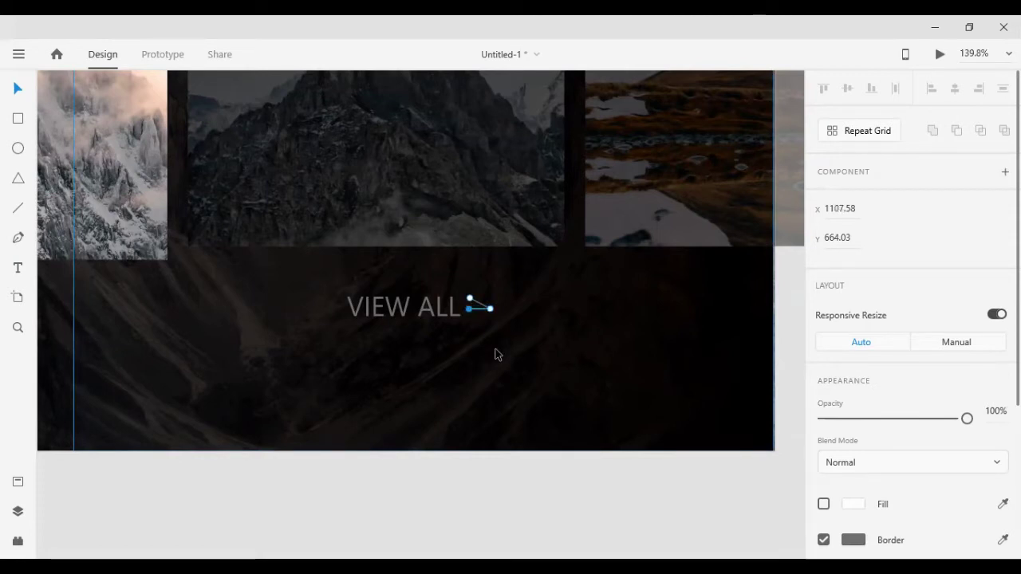
key(Down)
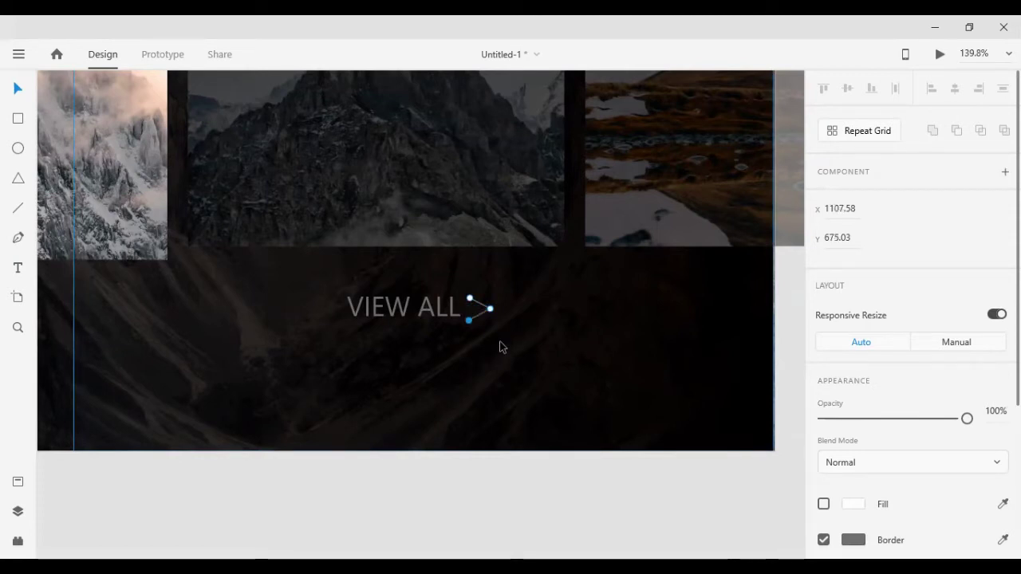
key(Down)
key(Down)
key(Down)
key(Down)
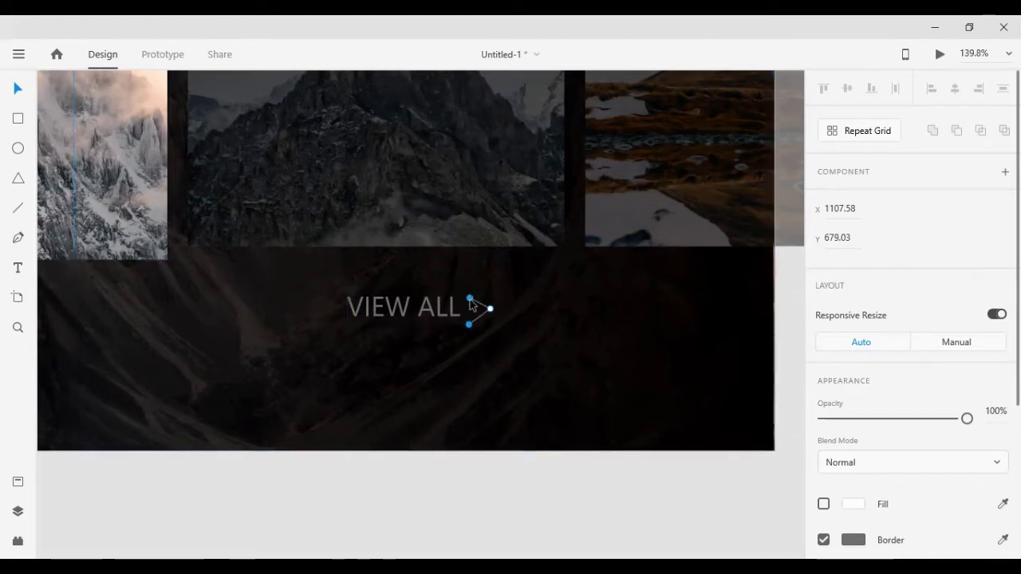
click(470, 296)
key(Up)
key(Up)
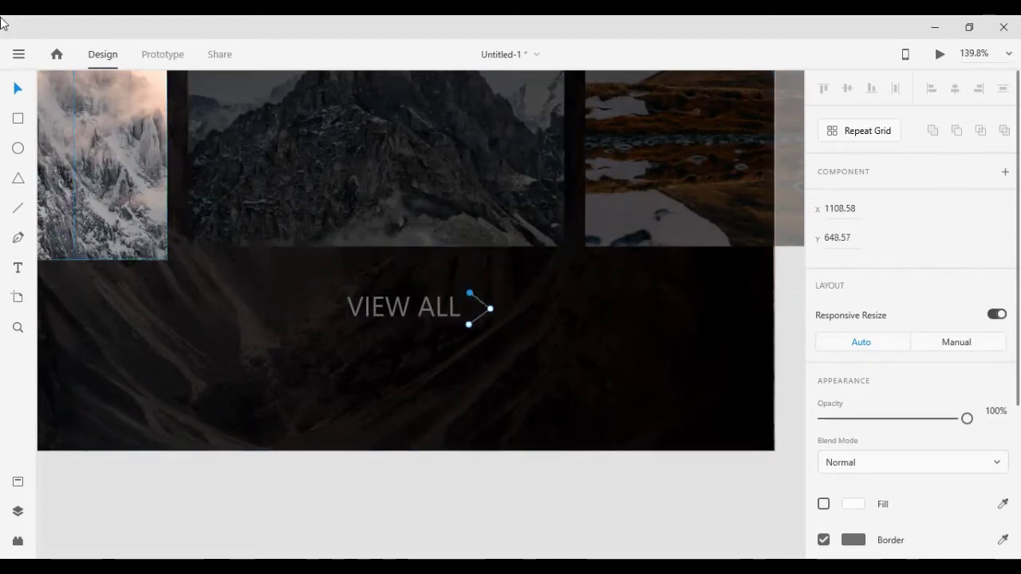
click(18, 88)
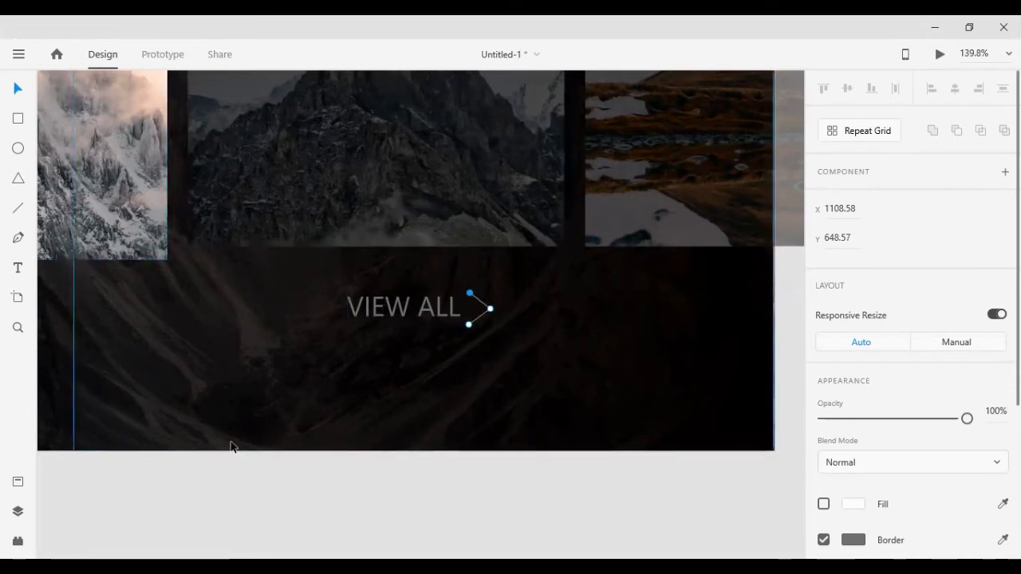
click(249, 478)
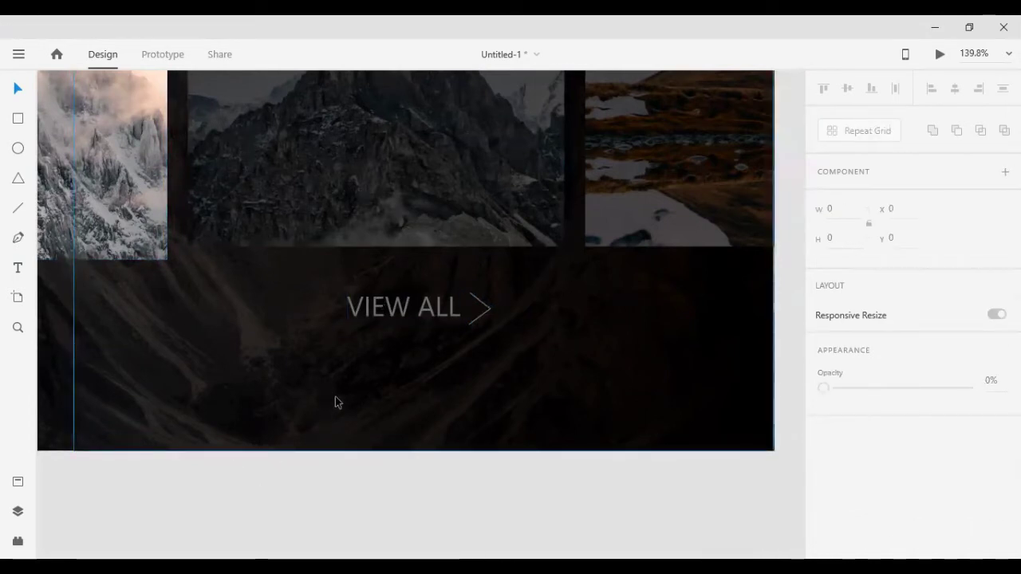
- Shrink the chevron slightly and nudge it down one unit
click(474, 321)
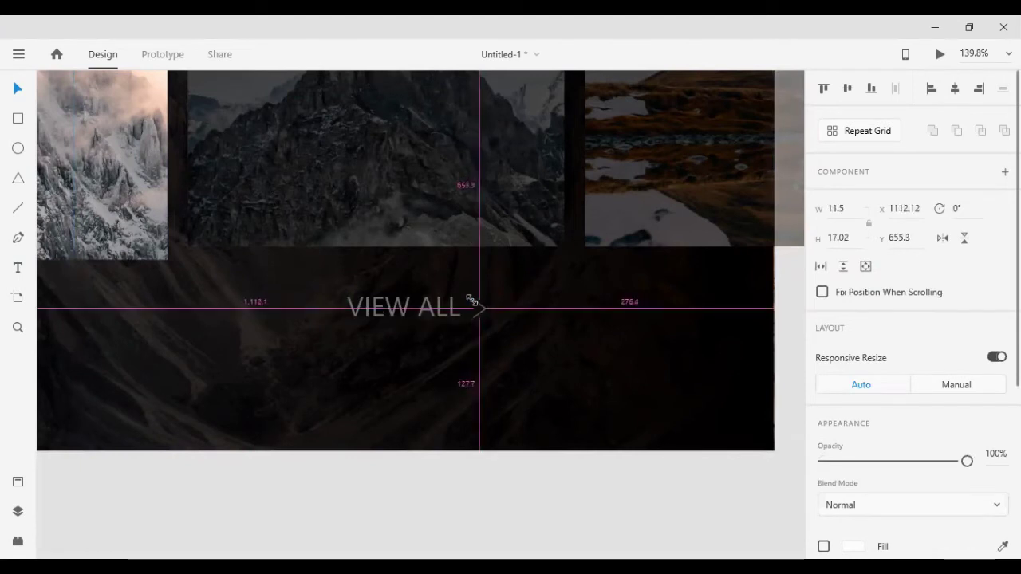
drag(470, 296, 470, 296)
shift+click(432, 320)
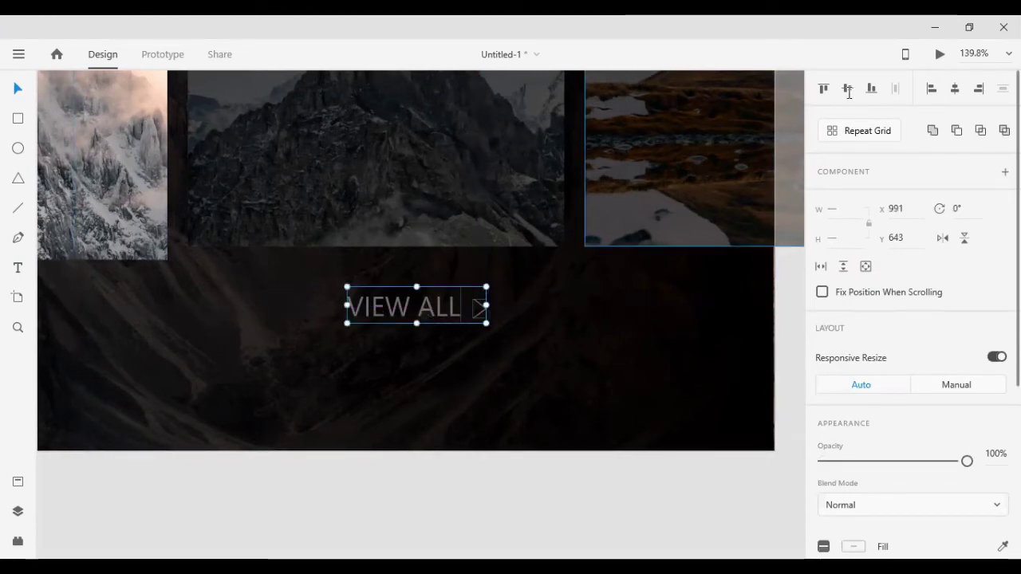
click(405, 464)
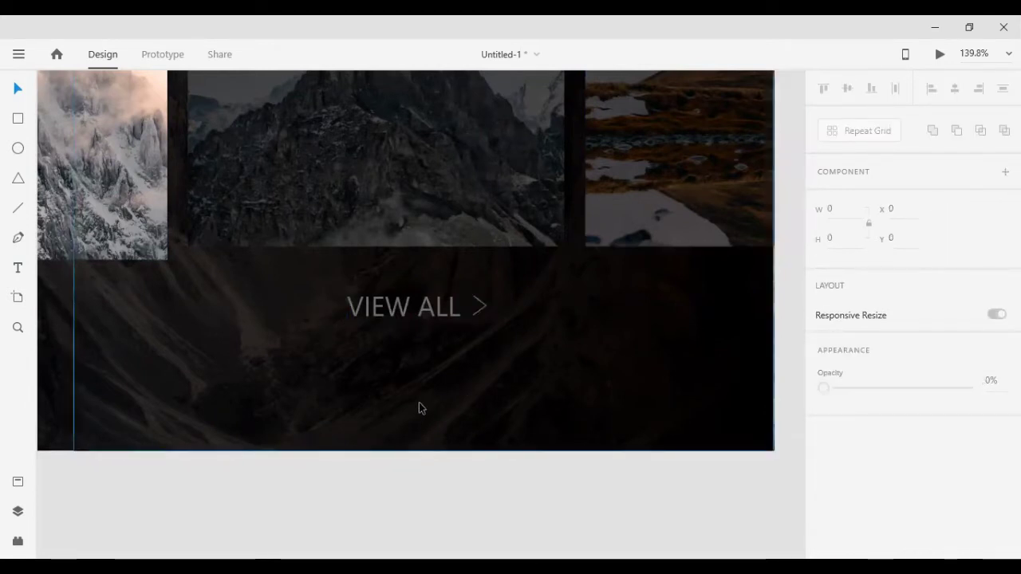
click(474, 312)
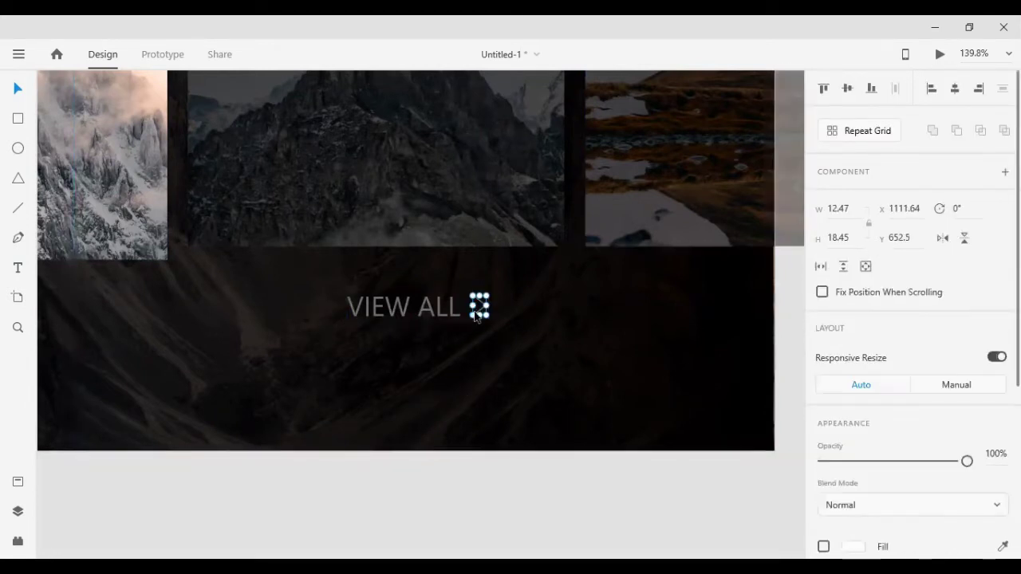
key(Down)
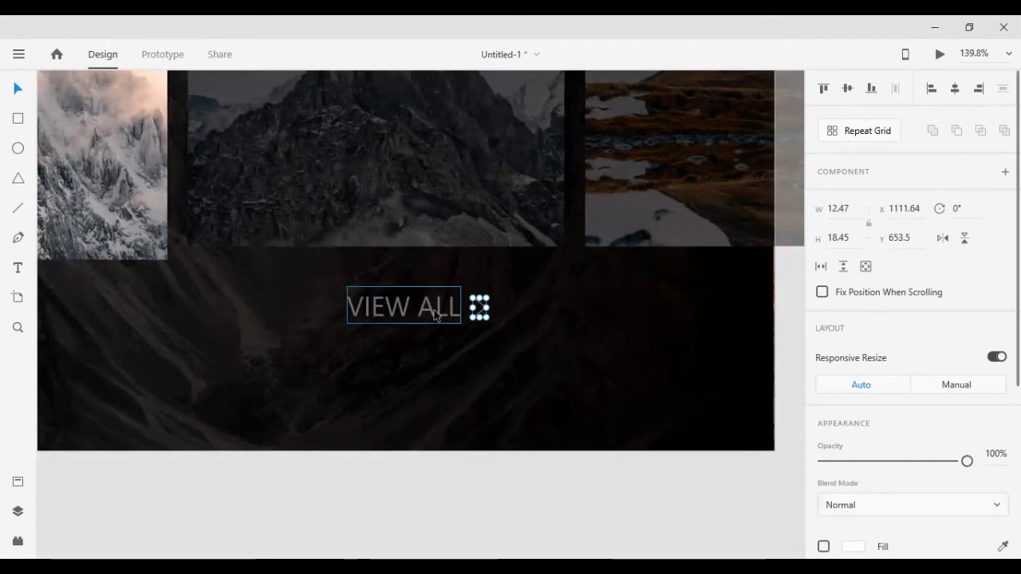
- Give both the VIEW ALL text and the arrow a white #FFFFFF fill
shift+click(434, 315)
scroll(850, 386, down, 3)
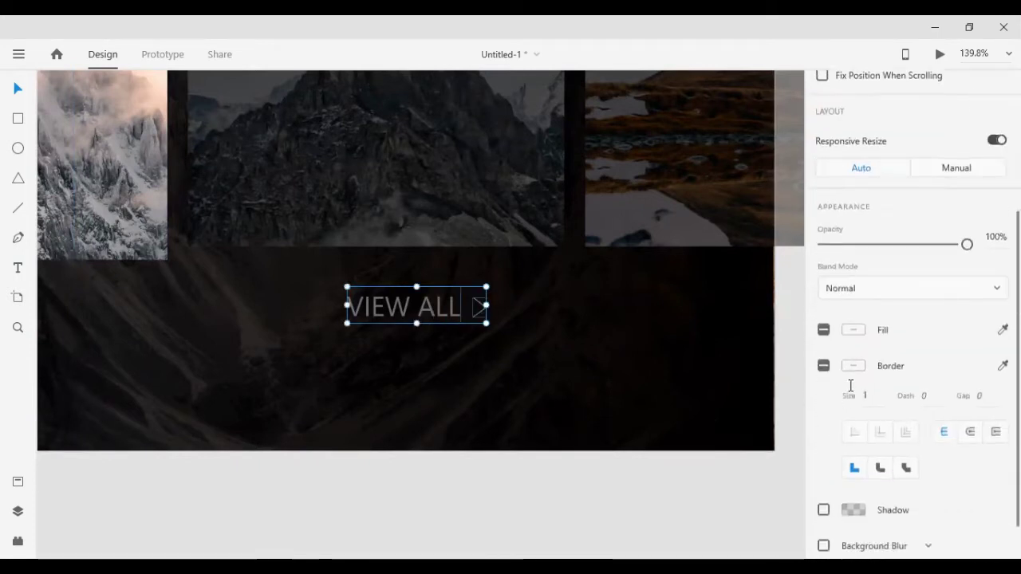
click(855, 325)
drag(702, 343, 631, 229)
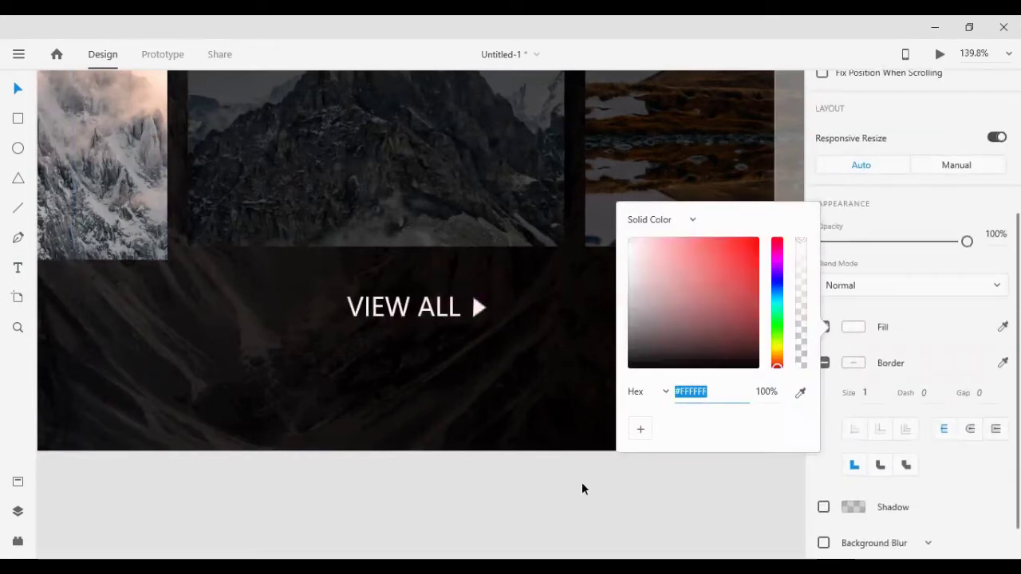
- Set the arrow's border colour to white
click(582, 482)
click(476, 307)
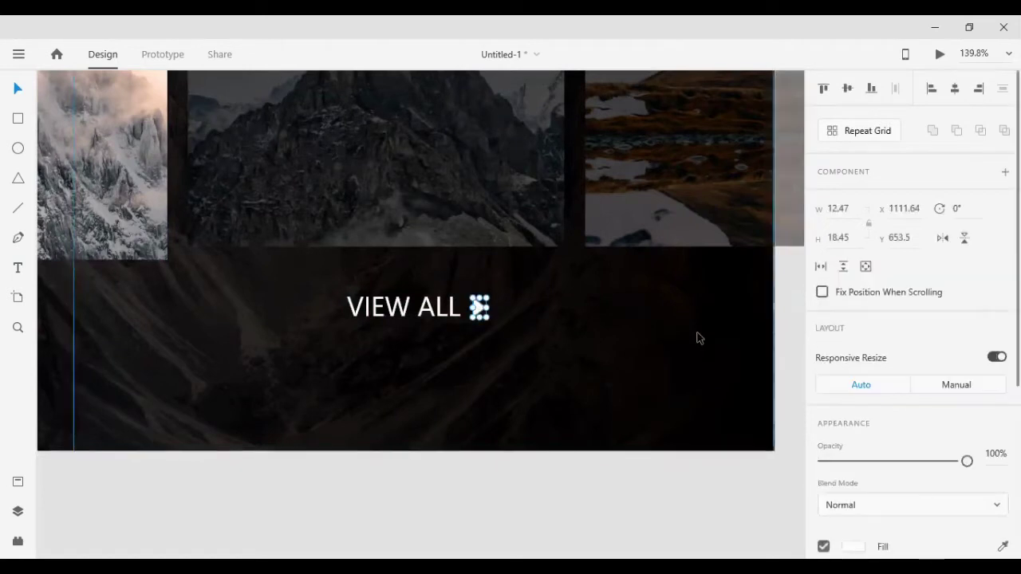
scroll(852, 396, down, 5)
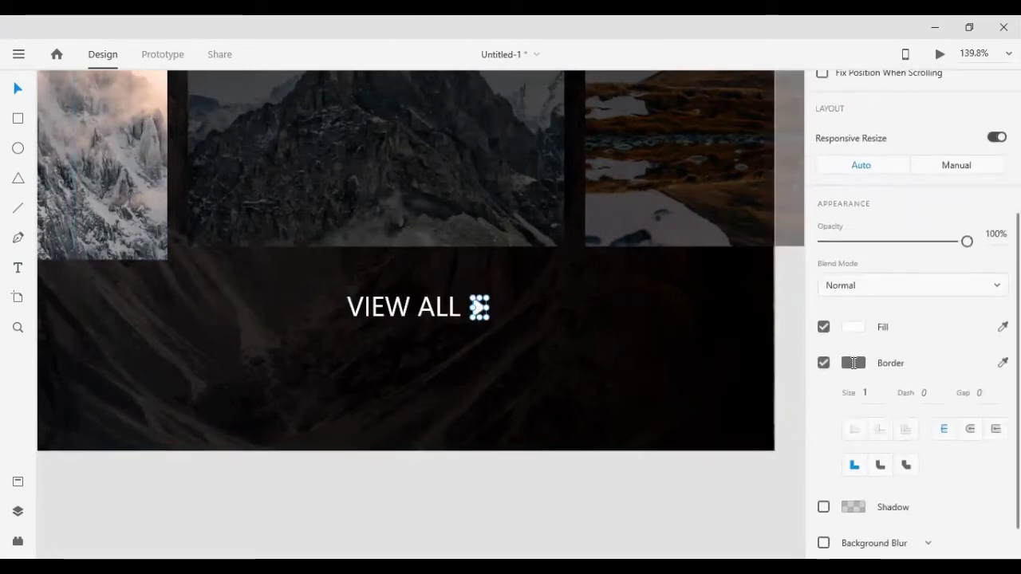
click(854, 363)
click(490, 374)
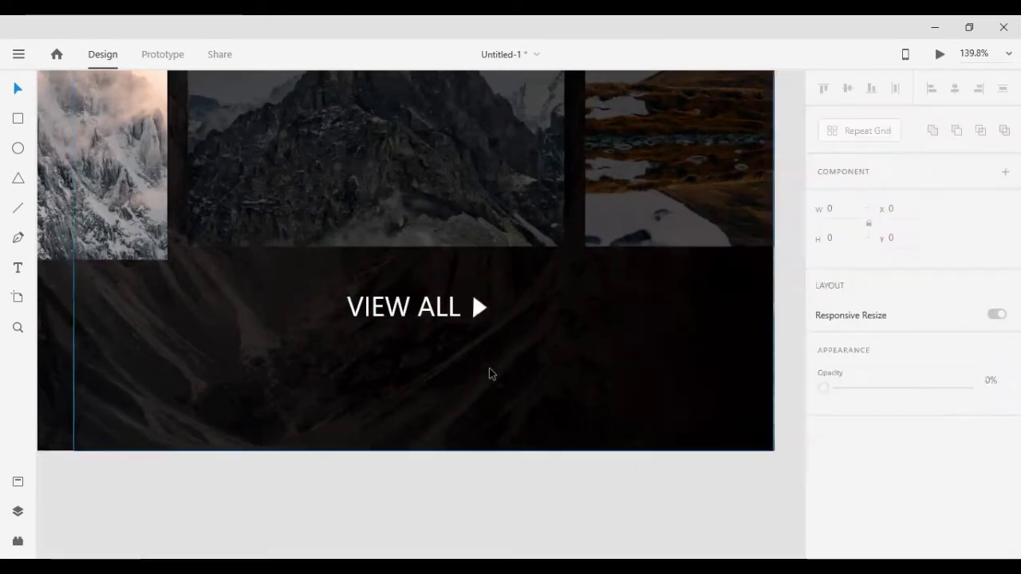
- Turn off the arrow's fill, leaving only the white outline
click(477, 307)
scroll(838, 431, down, 2)
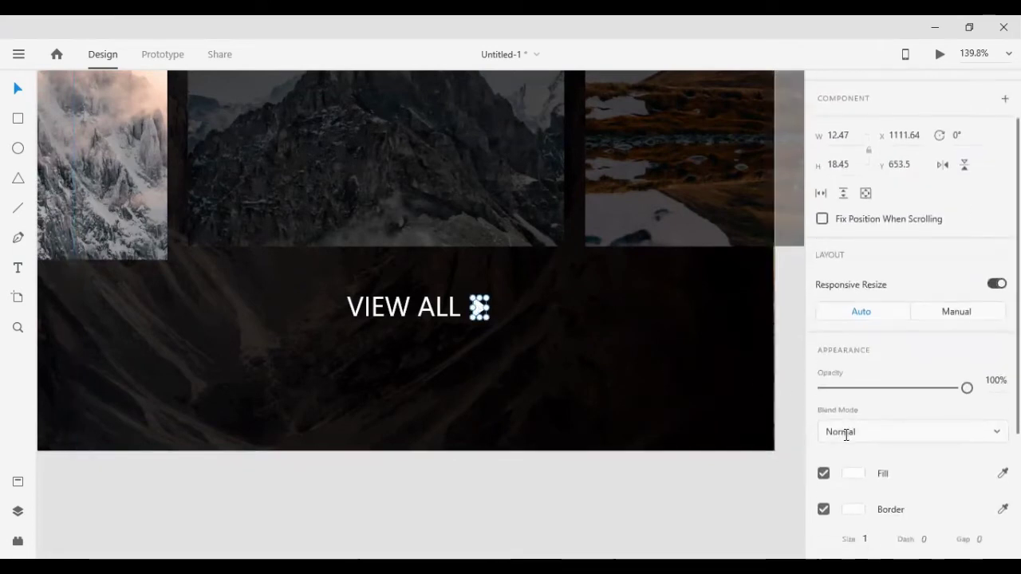
scroll(847, 435, down, 2)
click(824, 327)
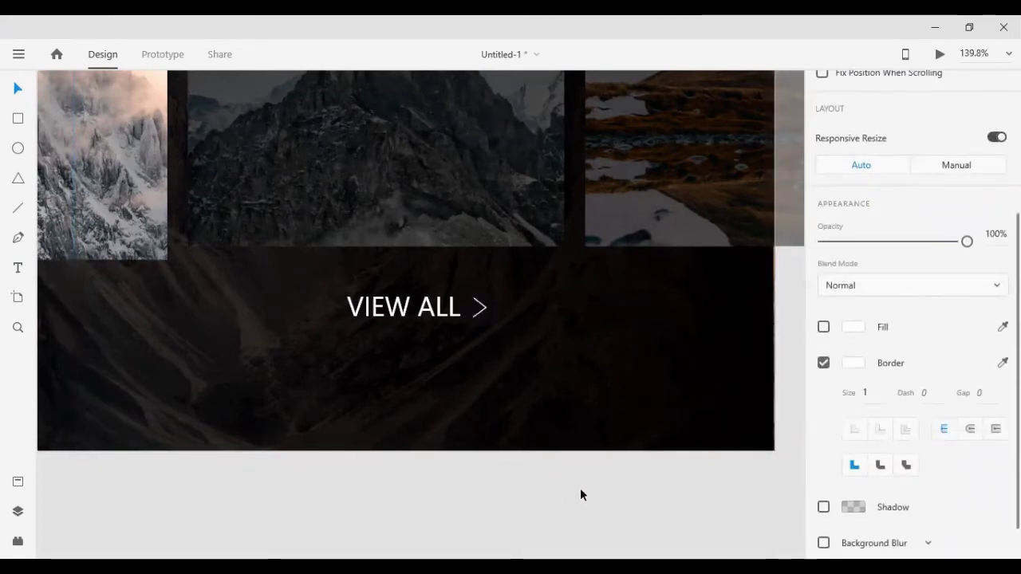
click(580, 486)
scroll(514, 332, down, 2)
- Shrink the VIEW ALL text and the arrow using their resize handles
scroll(488, 352, down, 2)
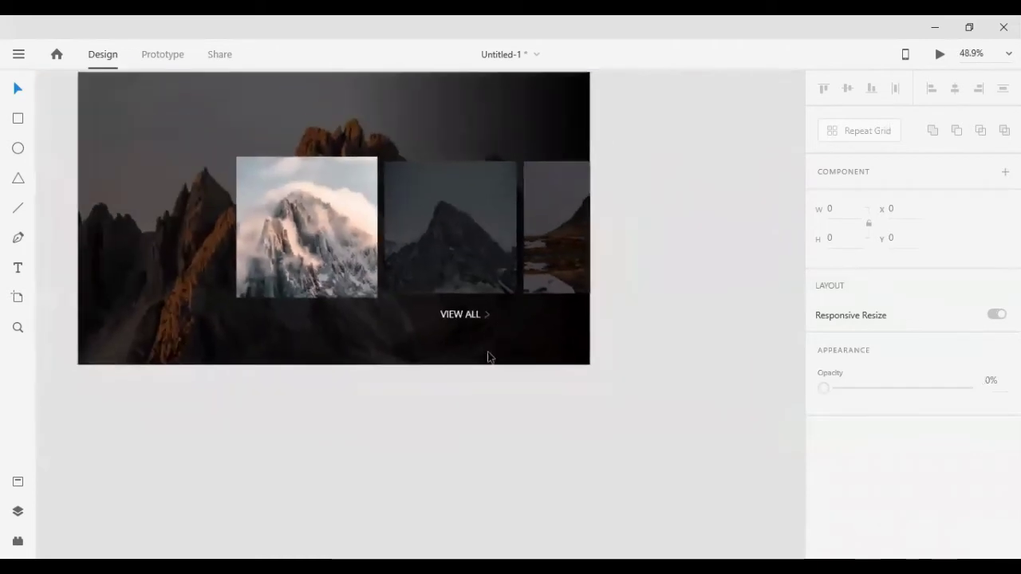
scroll(487, 352, up, 3)
scroll(455, 292, up, 2)
scroll(460, 285, up, 1)
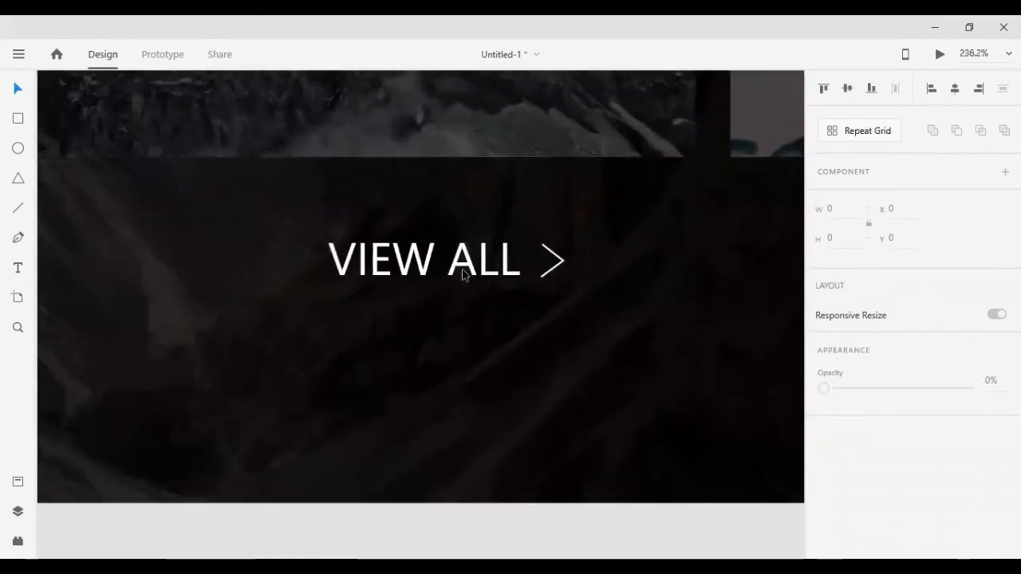
click(462, 271)
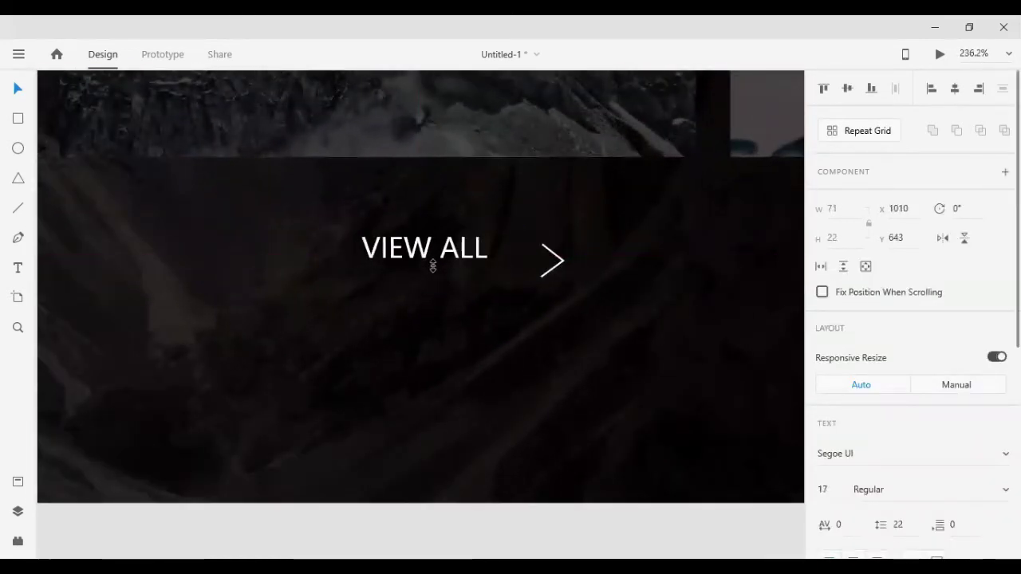
mouse_move(426, 287)
mouse_down()
mouse_move(424, 260)
mouse_move(439, 273)
mouse_move(469, 262)
mouse_up()
click(544, 273)
drag(541, 277, 557, 274)
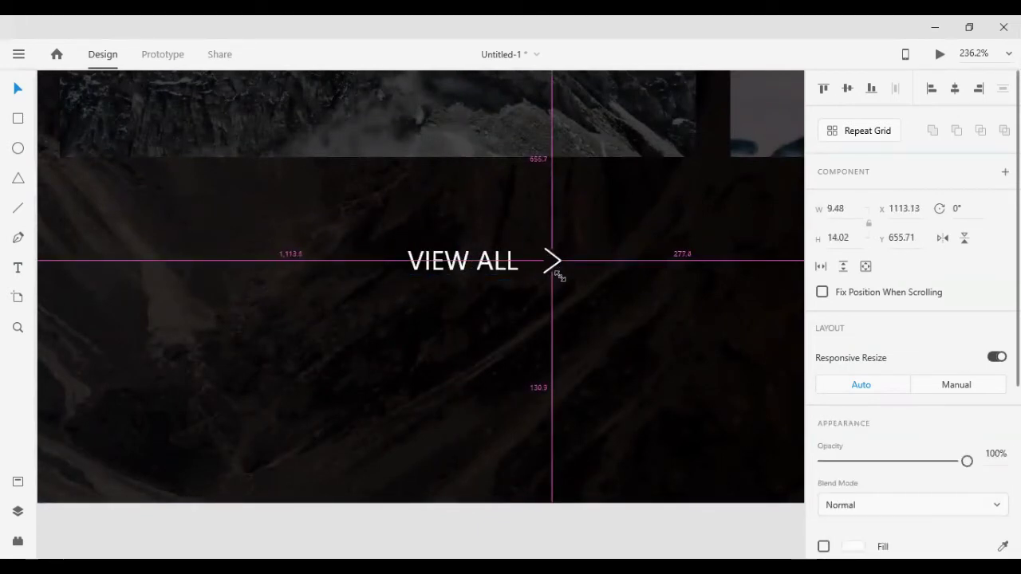
- Make the arrow smaller and middle-align it vertically with the text
drag(557, 274, 556, 273)
shift+click(510, 260)
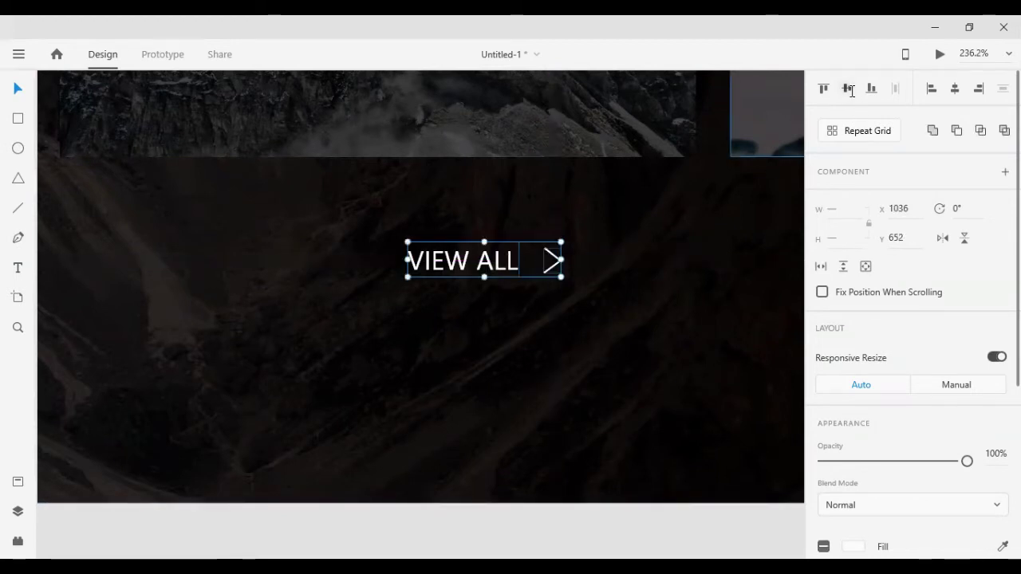
click(563, 422)
click(551, 259)
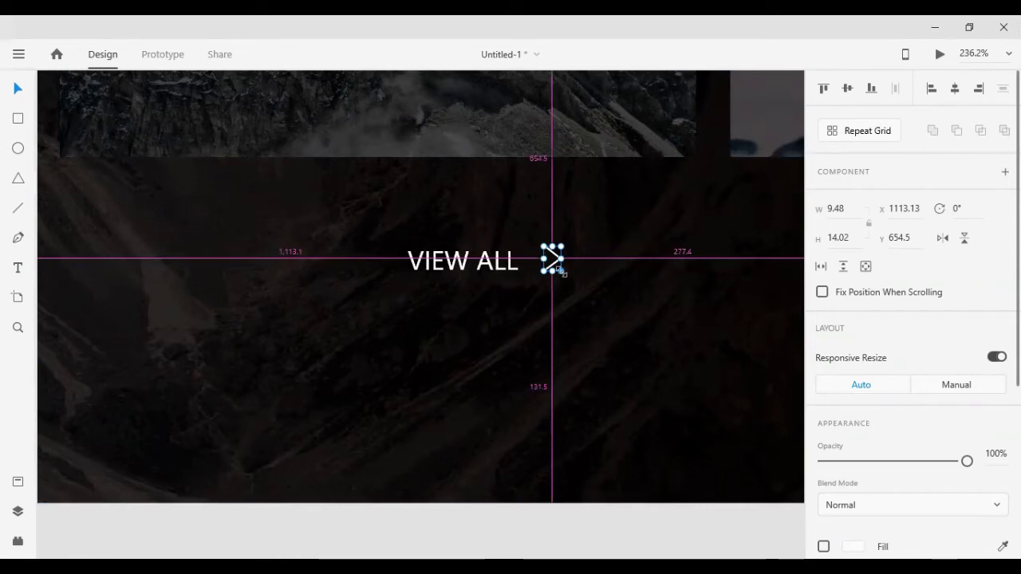
drag(562, 273, 559, 271)
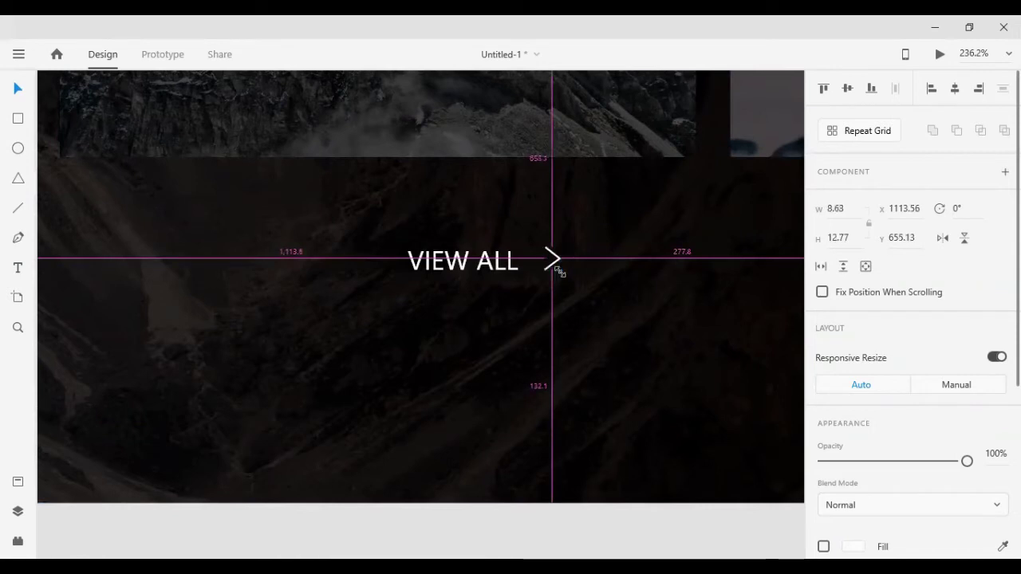
shift+click(499, 268)
click(847, 89)
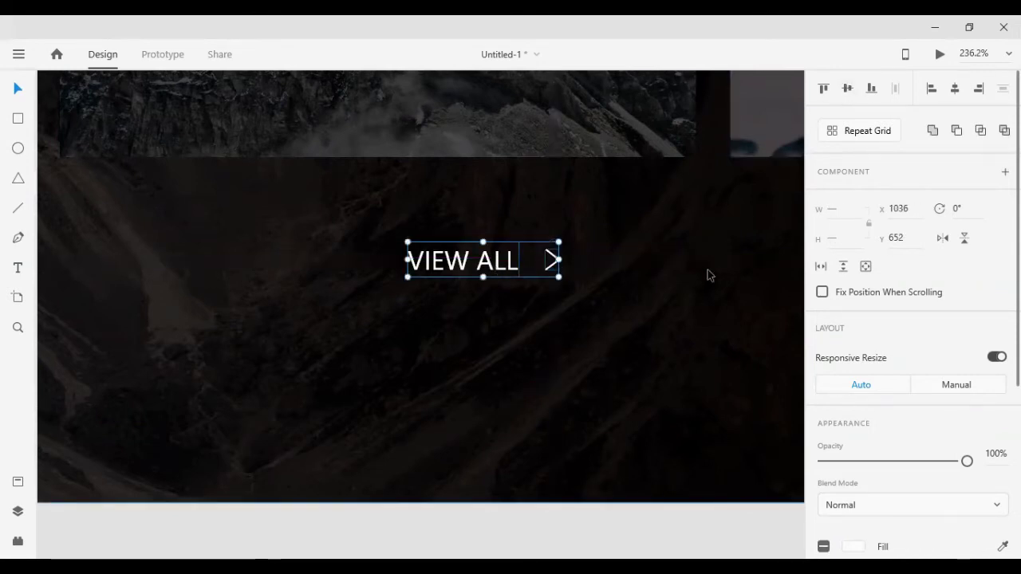
click(566, 286)
- Nudge the arrow closer to the text and shrink it to 6.78 × 10.03
click(550, 270)
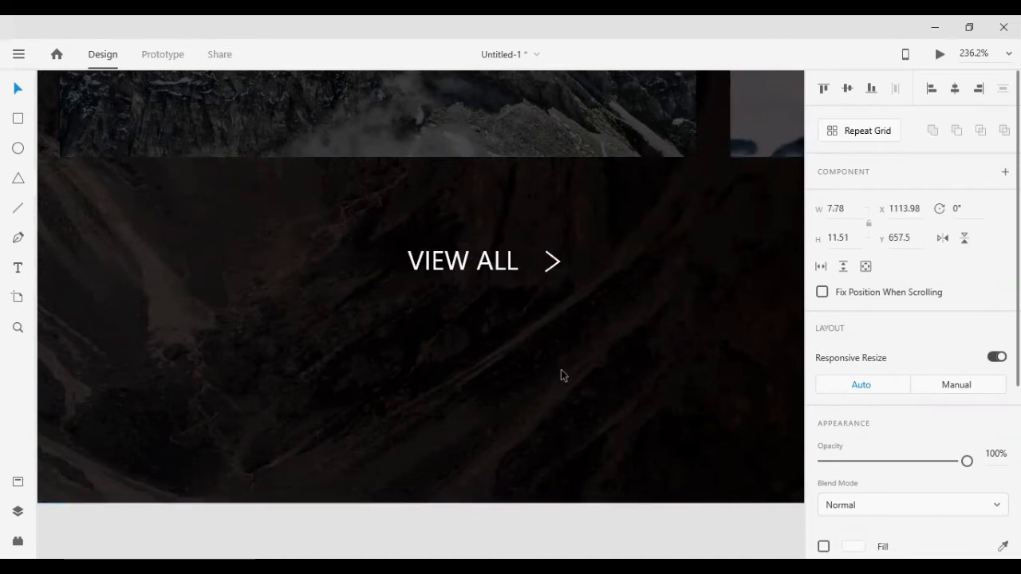
key(Up)
key(Left)
key(Left)
key(Left)
key(Left)
key(Right)
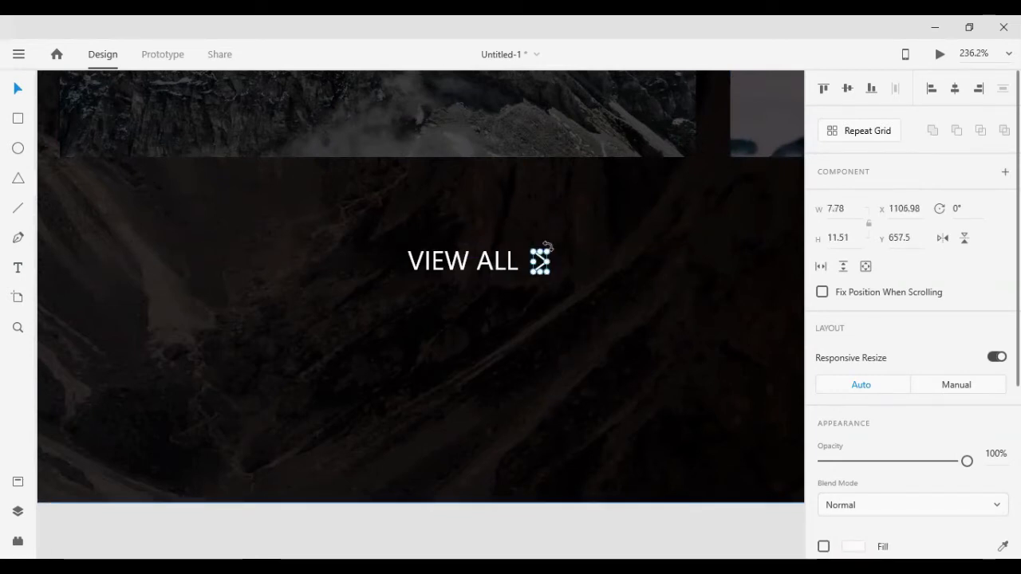
drag(532, 250, 533, 251)
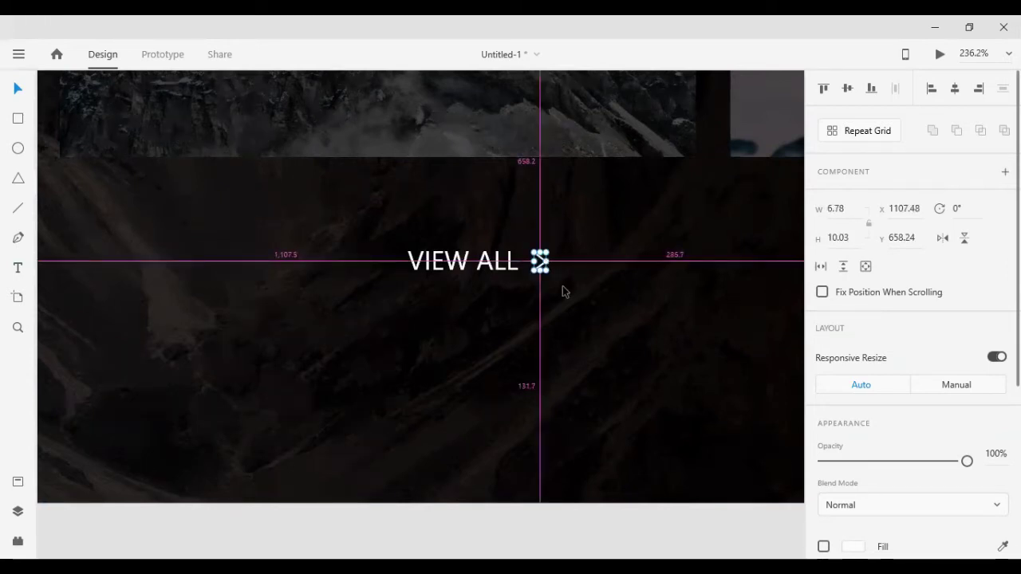
click(530, 308)
- Group the VIEW ALL text and arrow into one 78.26 × 20 element
click(538, 260)
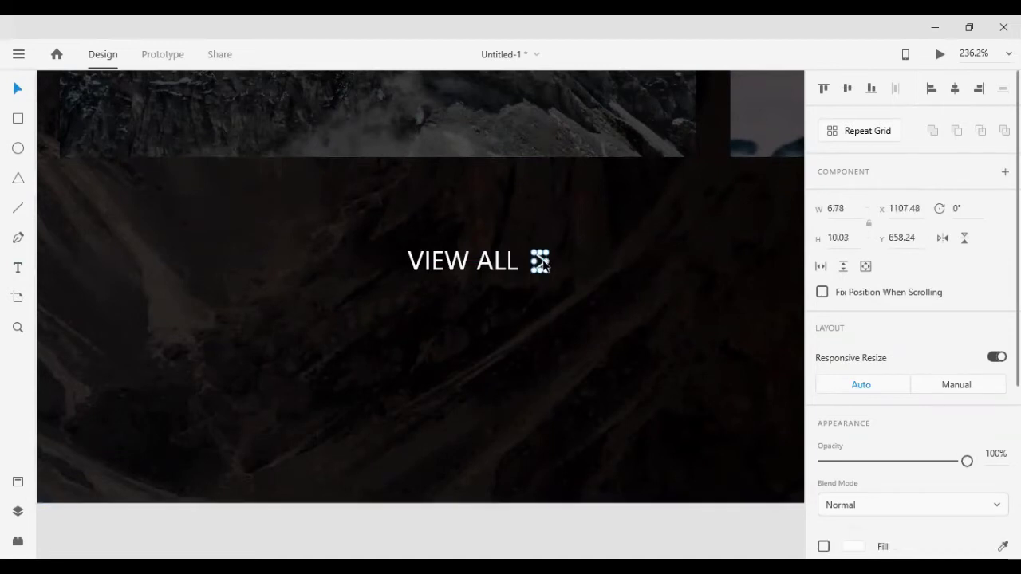
shift+click(477, 263)
scroll(559, 326, down, 6)
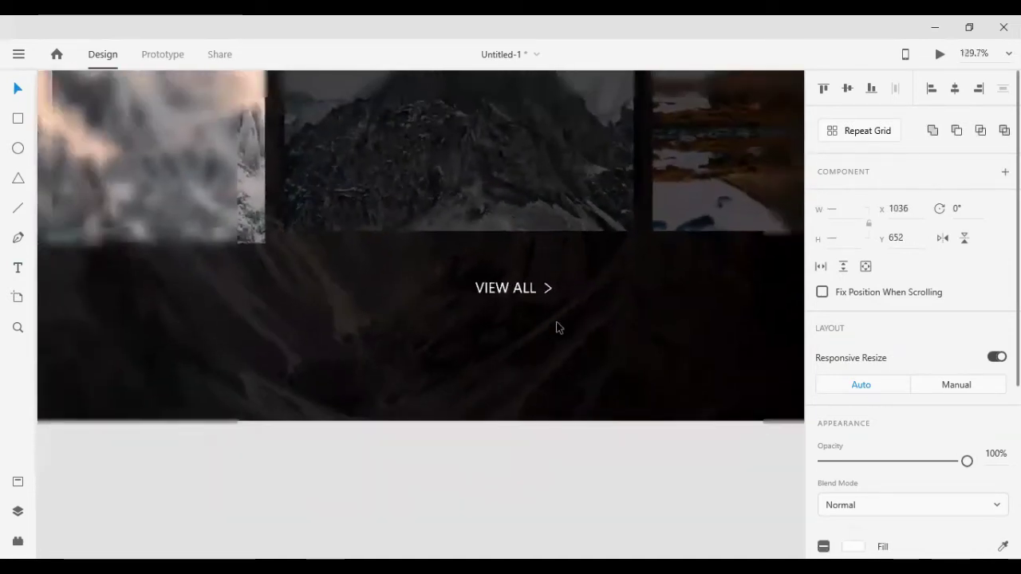
scroll(561, 325, up, 2)
scroll(560, 326, up, 2)
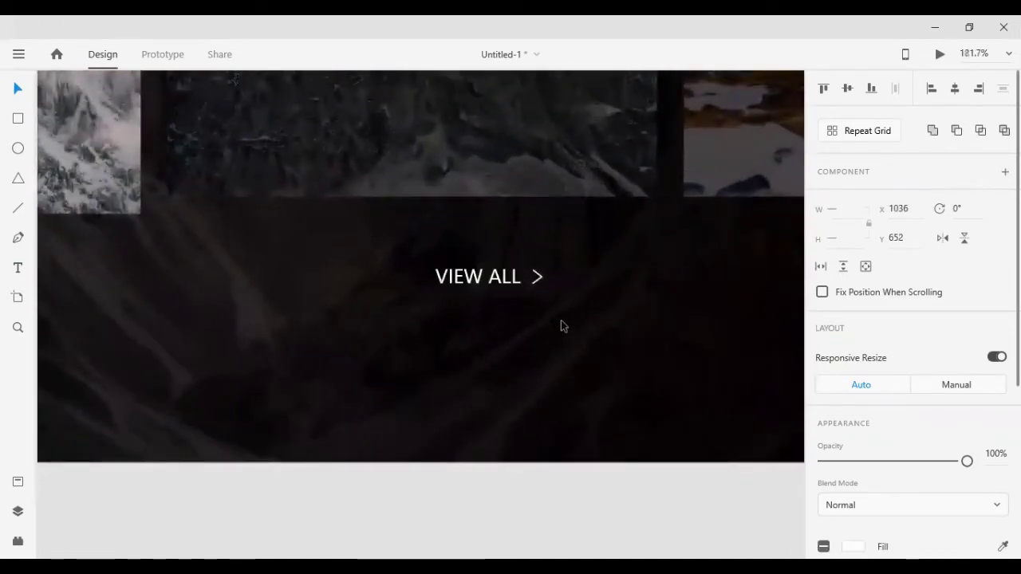
key(ctrl+g)
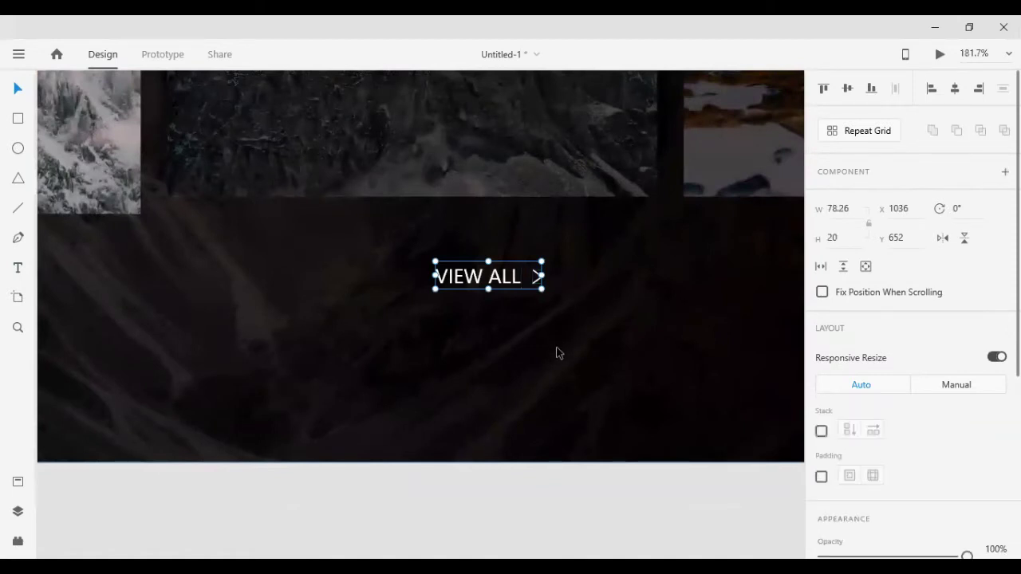
- Nudge the VIEW ALL group to x 1268, y 630 below the right-hand card
scroll(560, 350, down, 3)
scroll(560, 351, down, 2)
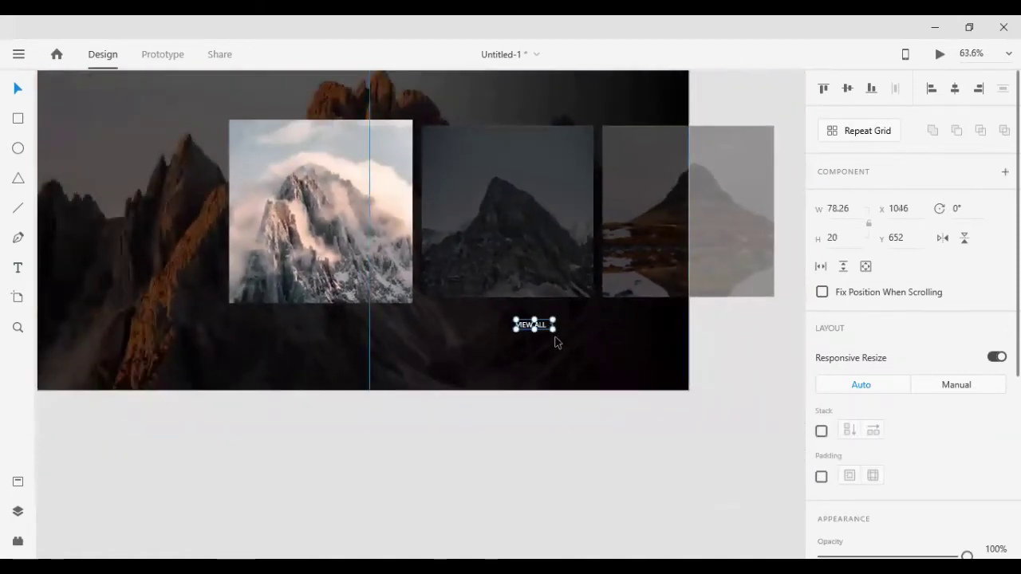
key(shift+Right)
key(shift+Right)
key(shift+Right)
key(shift+Right)
key(shift+Right)
key(shift+Right)
key(shift+Right)
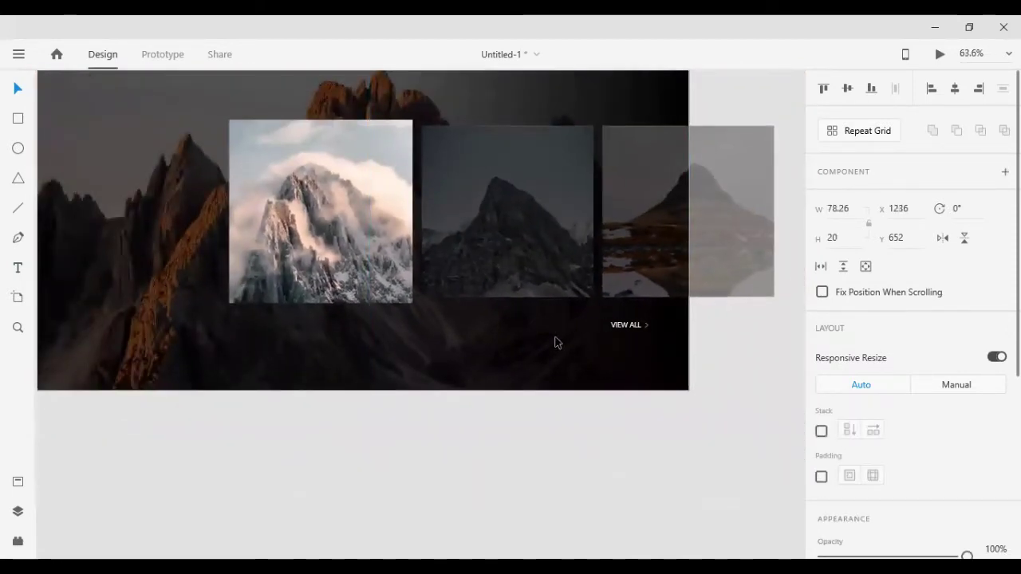
key(shift+Up)
key(shift+Up)
key(shift+Up)
key(shift+Up)
key(shift+Up)
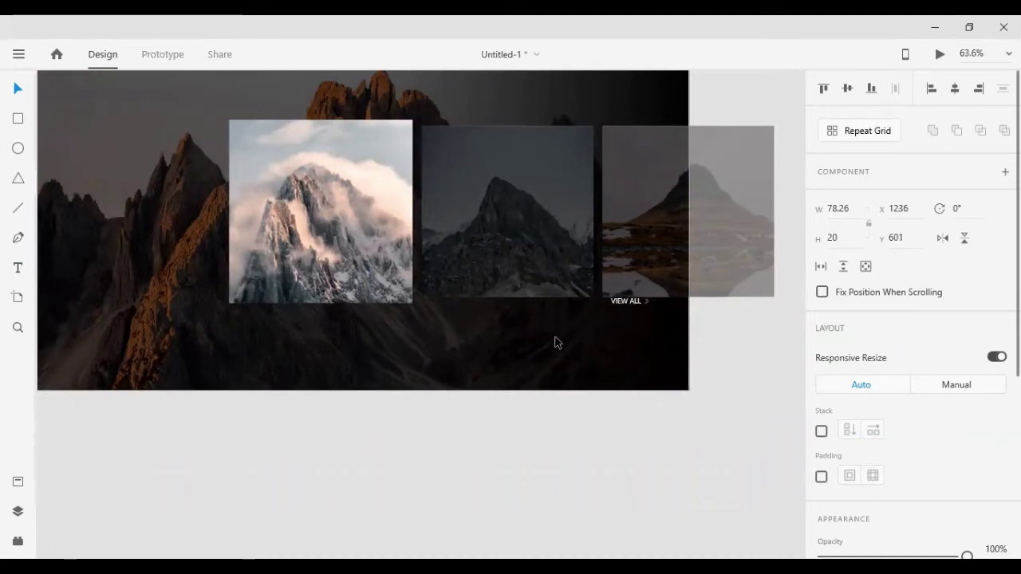
key(shift+Right)
key(shift+Right)
key(shift+Right)
key(shift+Right)
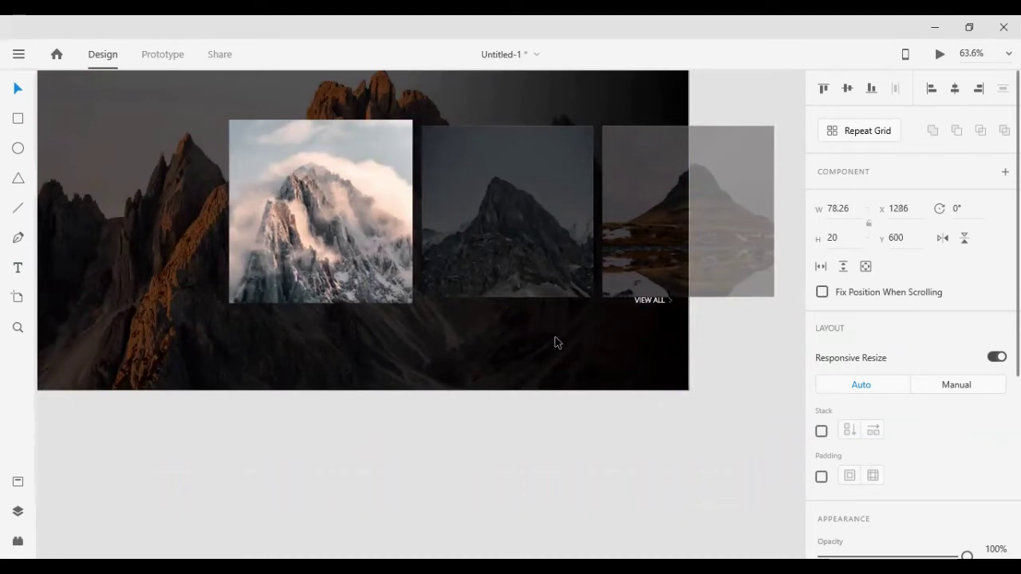
key(Right)
key(Right)
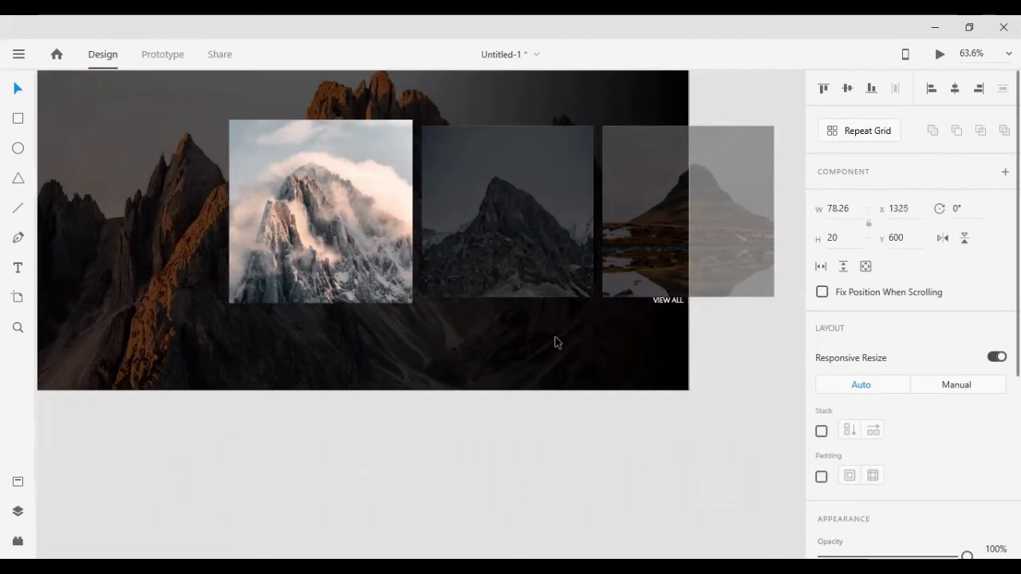
key(Right)
key(Right)
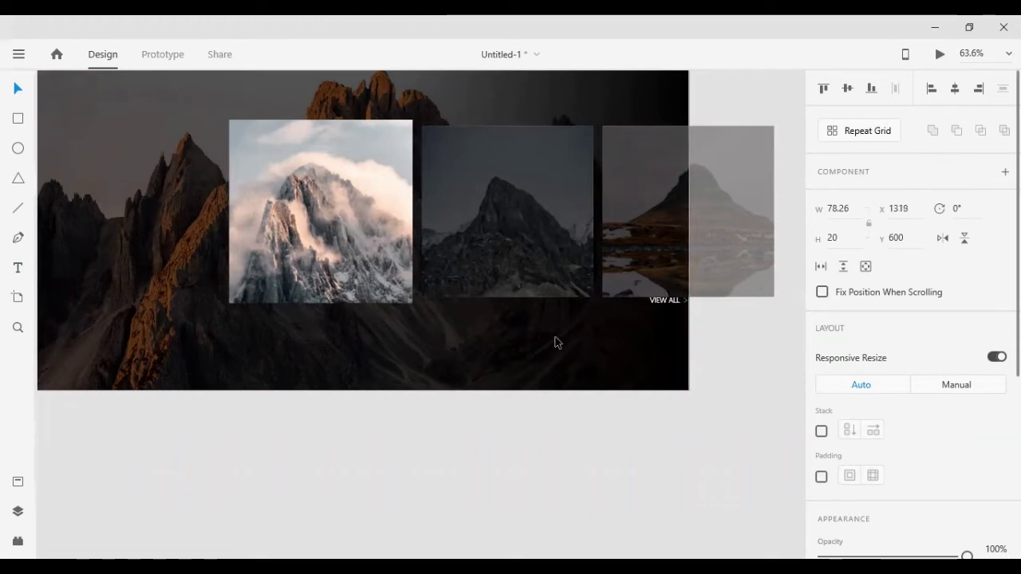
key(shift+Left)
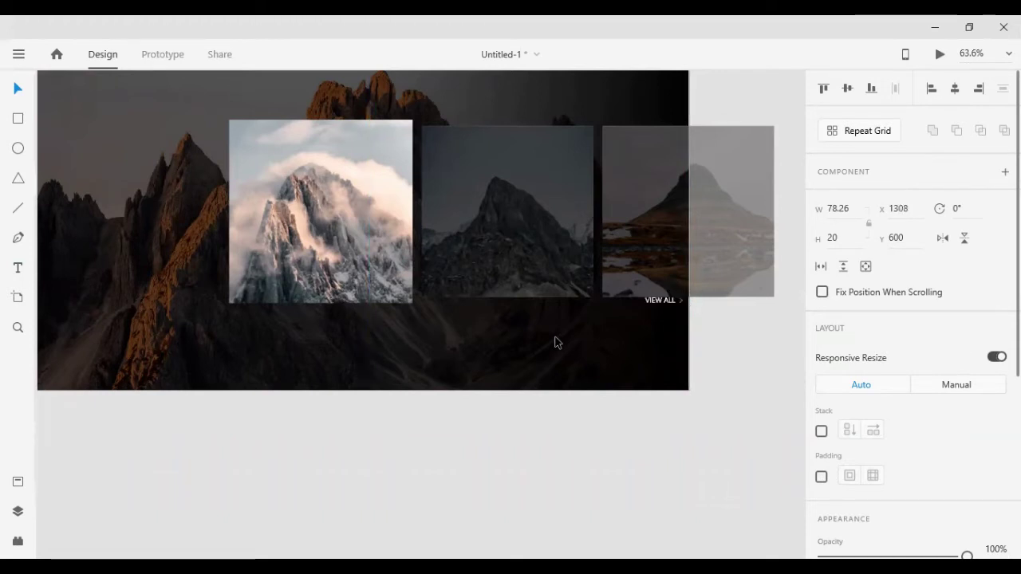
key(shift+Left)
key(shift+Left)
key(shift+Left)
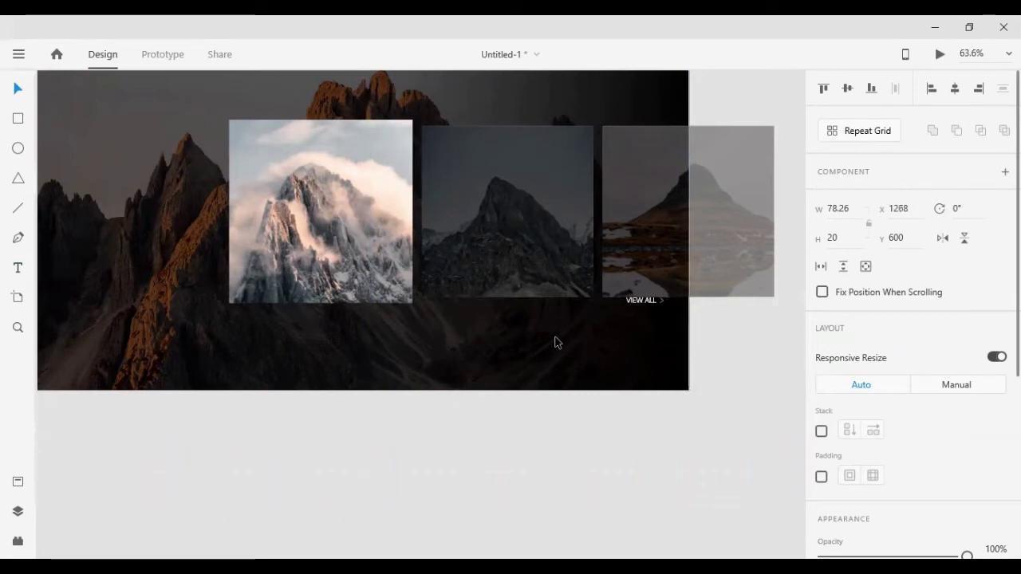
key(shift+Down)
key(shift+Down)
key(shift+Down)
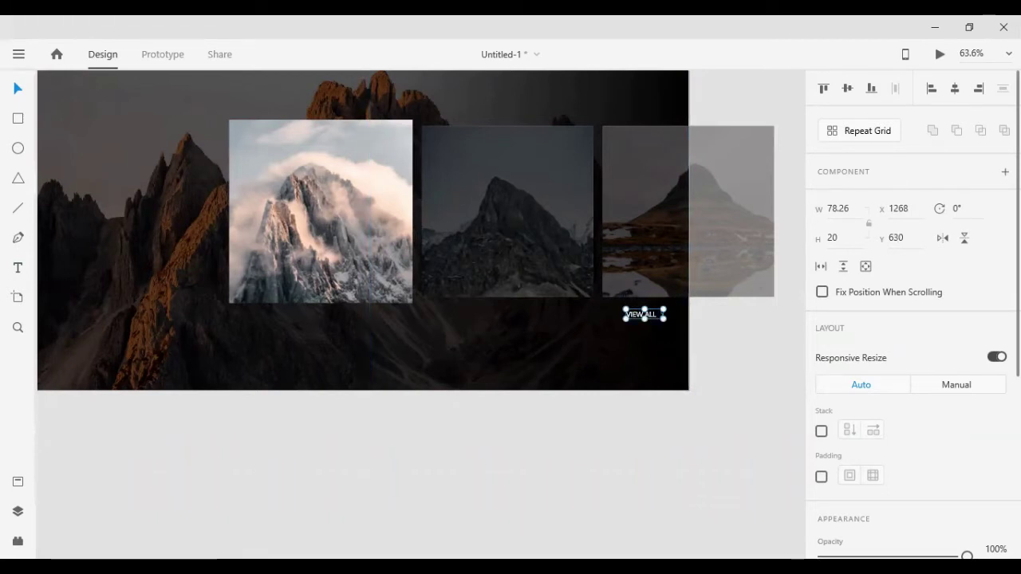
key(Escape)
- Draw a 20 × 20 px square just below the first photo card
scroll(247, 353, up, 3)
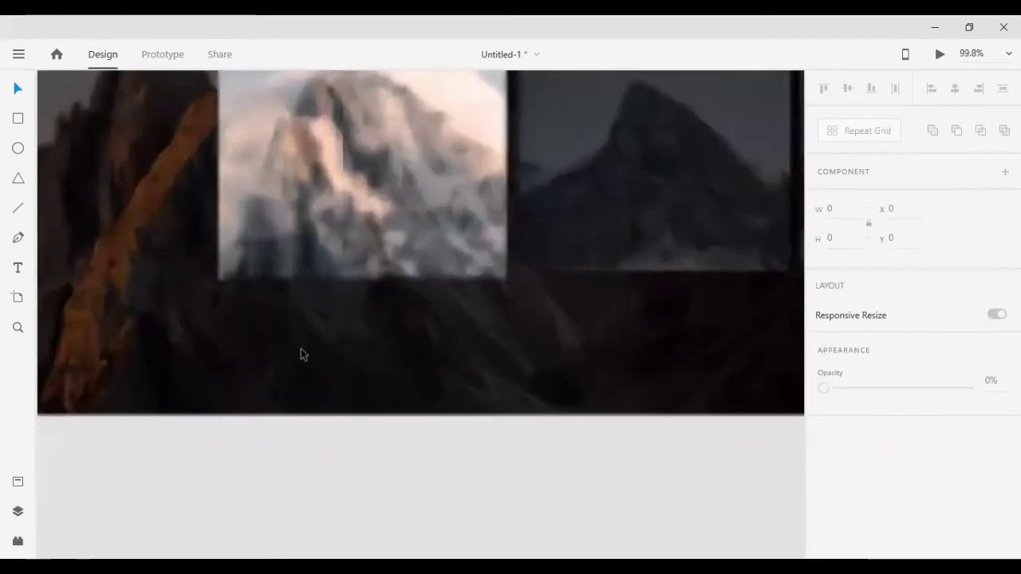
scroll(300, 353, up, 2)
scroll(313, 353, up, 1)
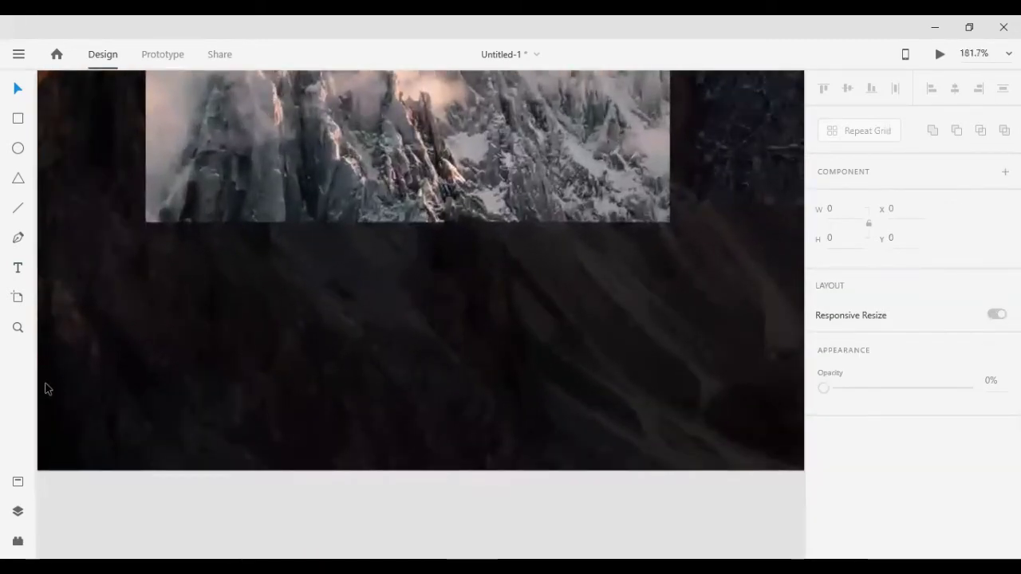
click(17, 119)
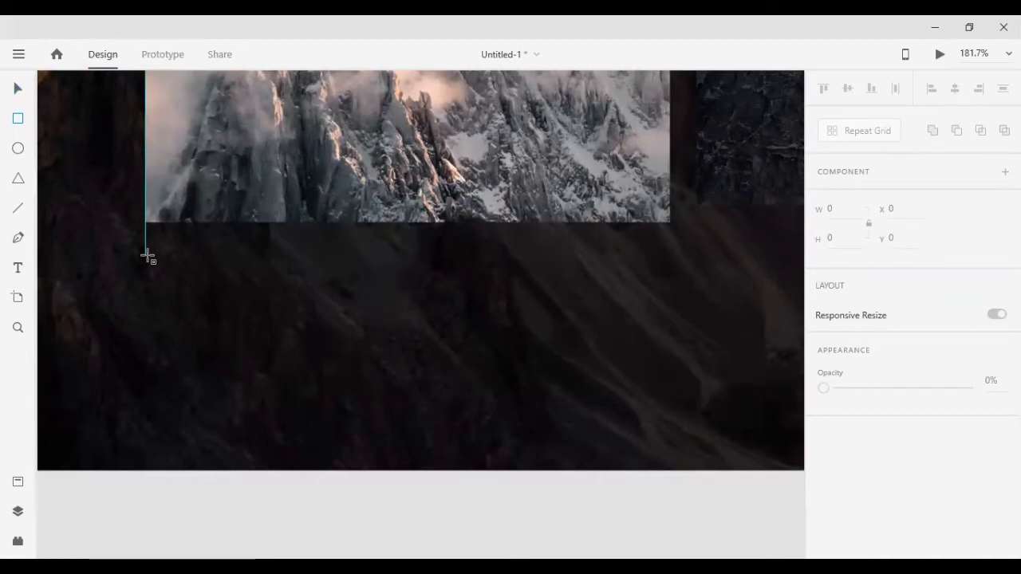
drag(147, 255, 162, 272)
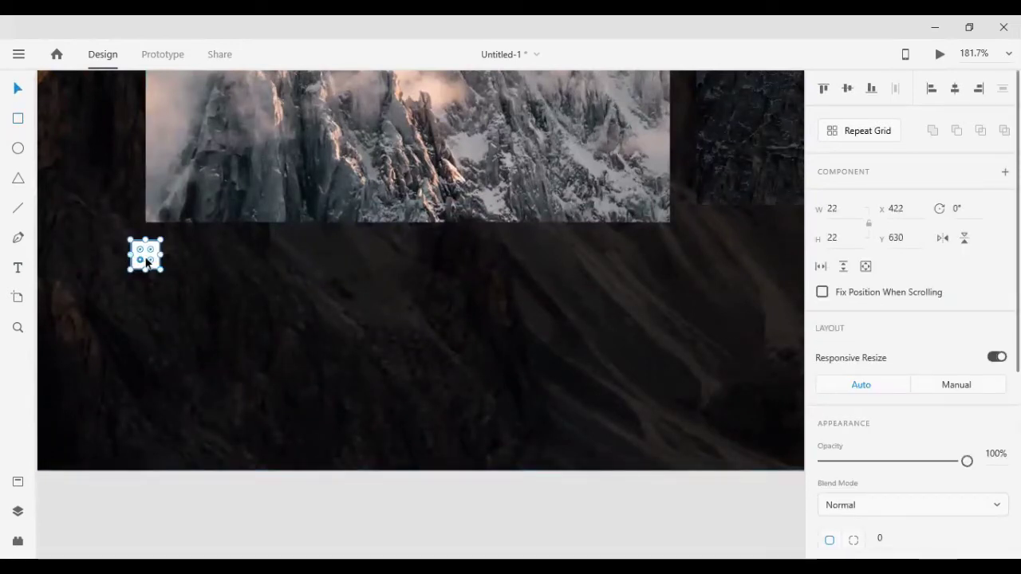
drag(163, 262, 214, 271)
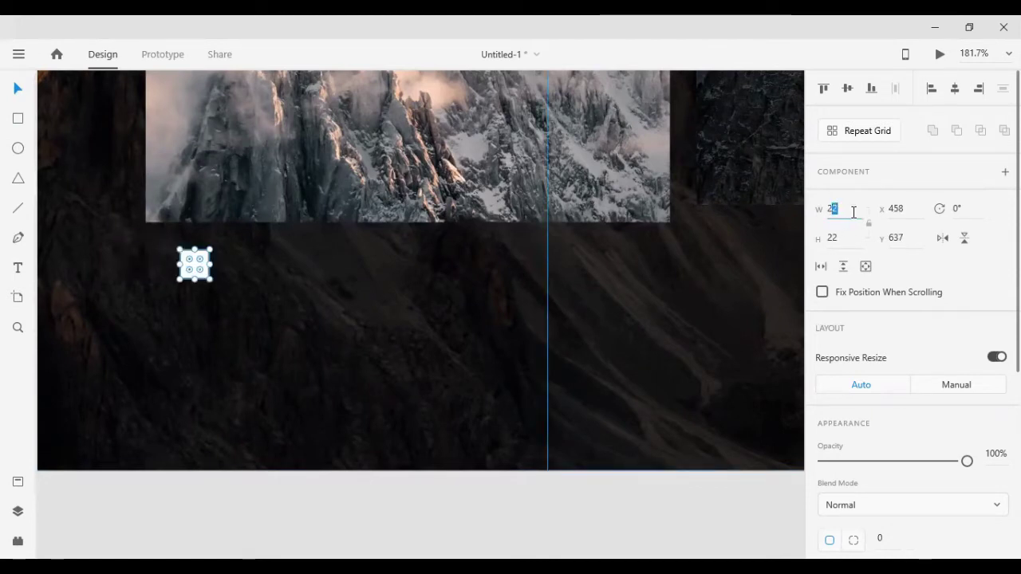
text(20)
click(844, 238)
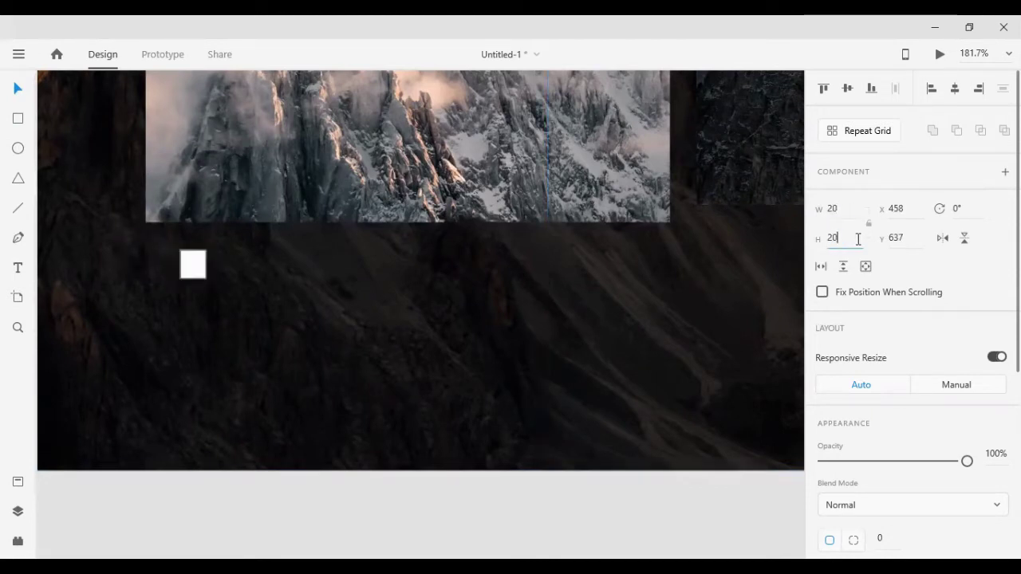
key(Return)
- Remove the square's border so it is a borderless white square
click(198, 270)
scroll(930, 447, down, 2)
scroll(930, 447, down, 2)
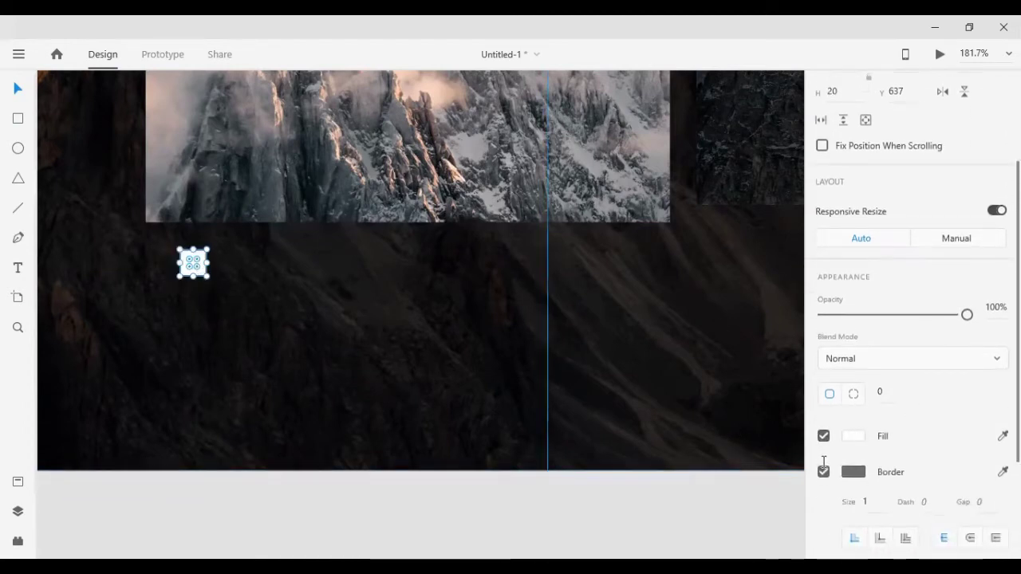
click(824, 473)
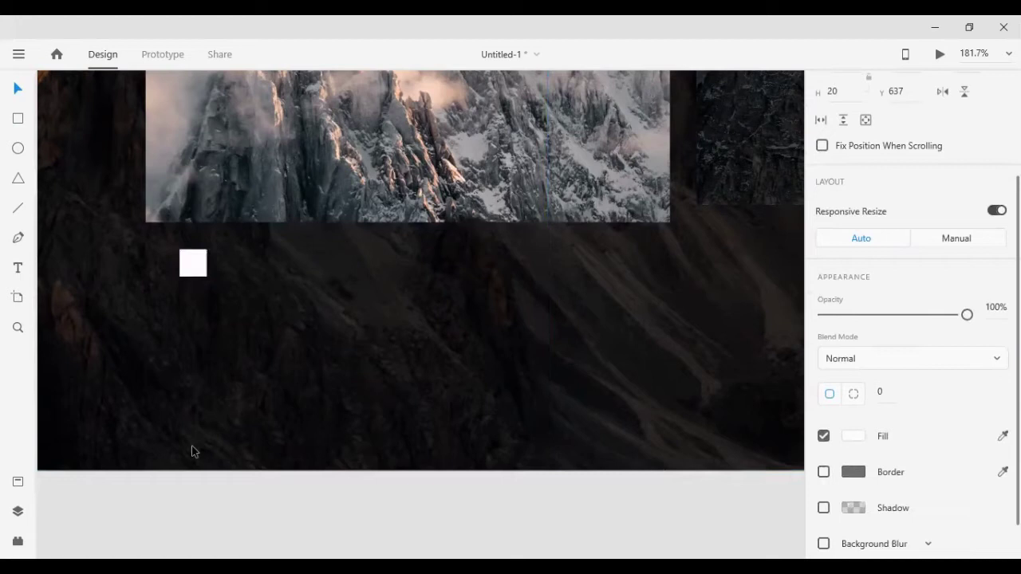
click(175, 483)
click(200, 266)
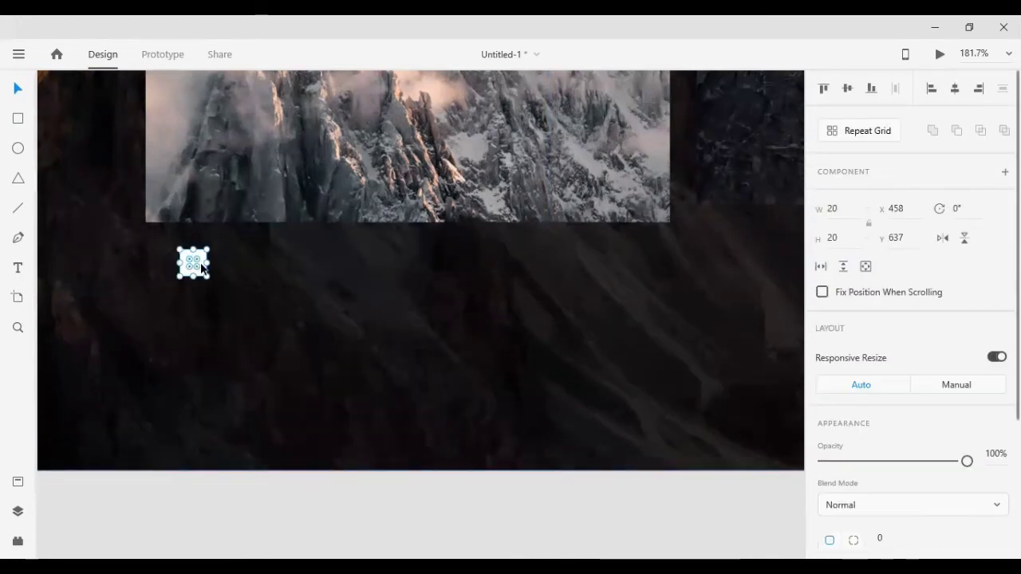
- Duplicate the square, resize the copy to 15 × 15 and vertically centre it on the original
key(ctrl+d)
key(shift+Right)
key(shift+Right)
key(shift+Right)
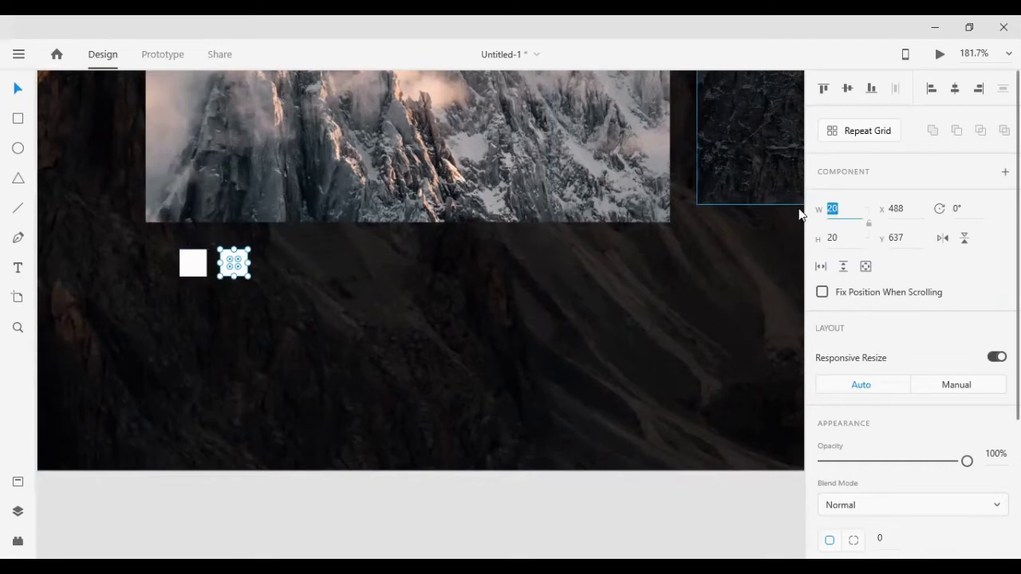
key(Tab)
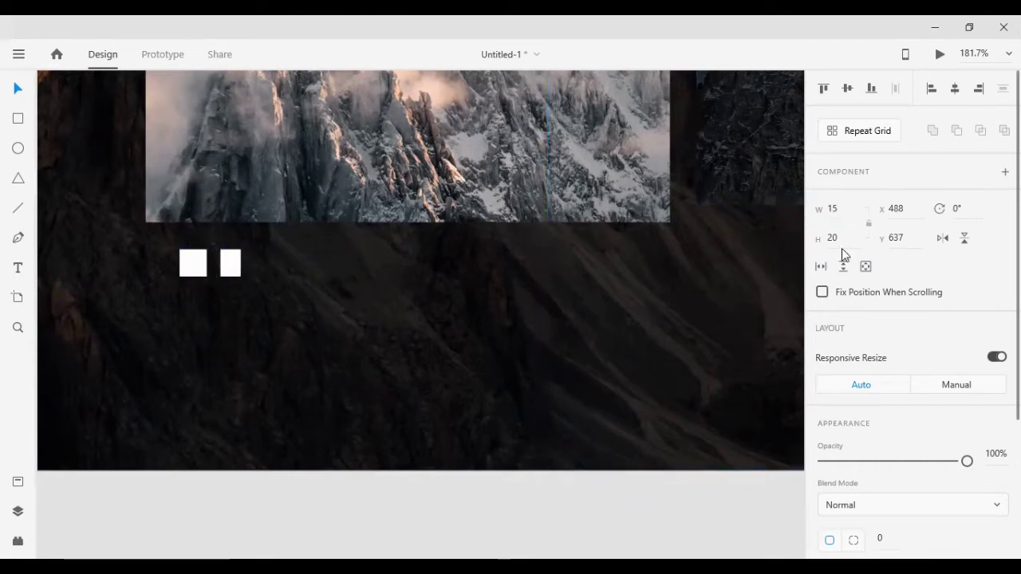
text(15)
click(230, 263)
shift+click(193, 263)
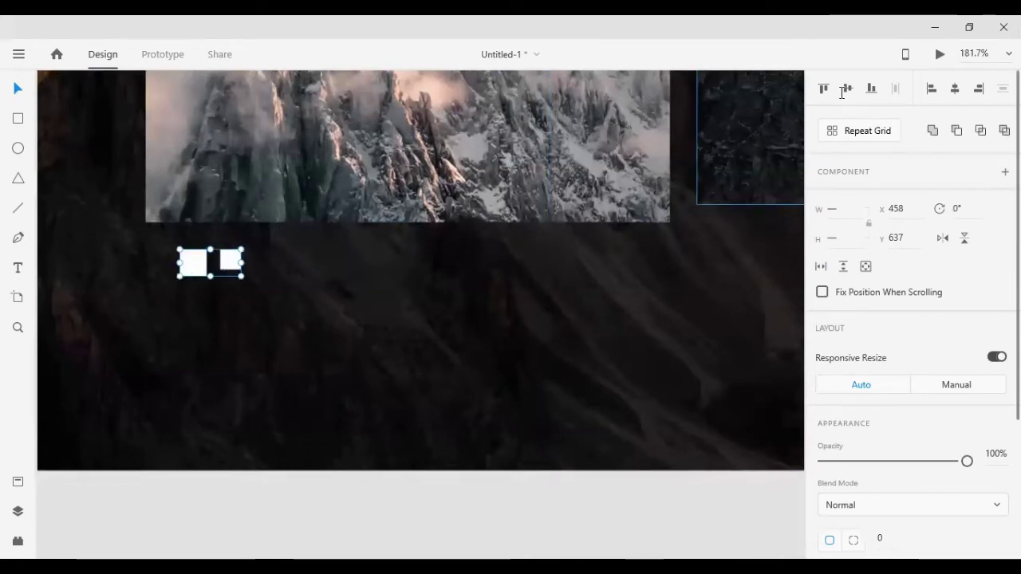
click(847, 88)
click(121, 472)
click(231, 264)
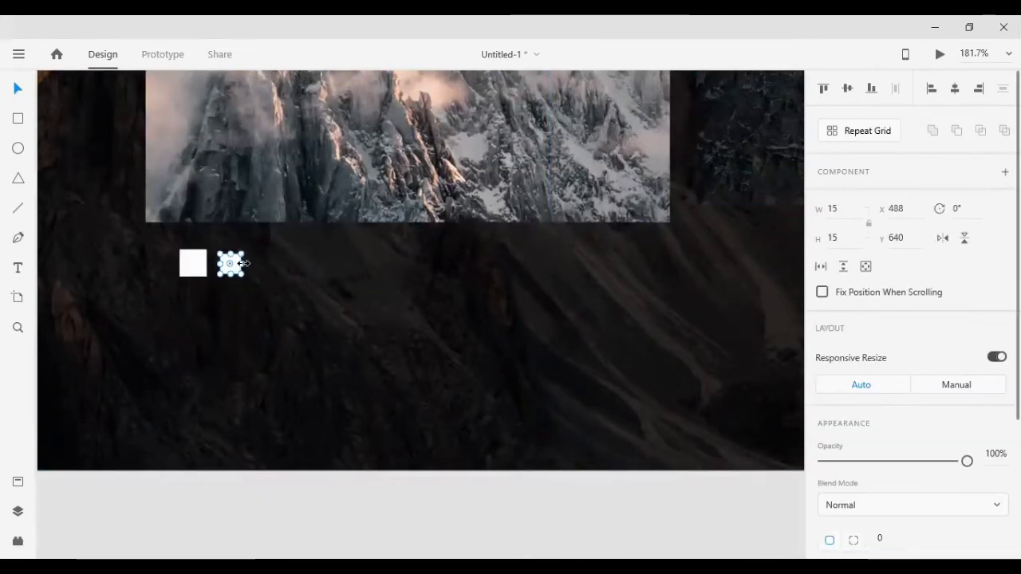
drag(244, 264, 243, 263)
- Arrange the 15 px squares in a row with 10 px gaps, out to x 555
key(Left)
key(Left)
key(Left)
key(Left)
key(Left)
key(Left)
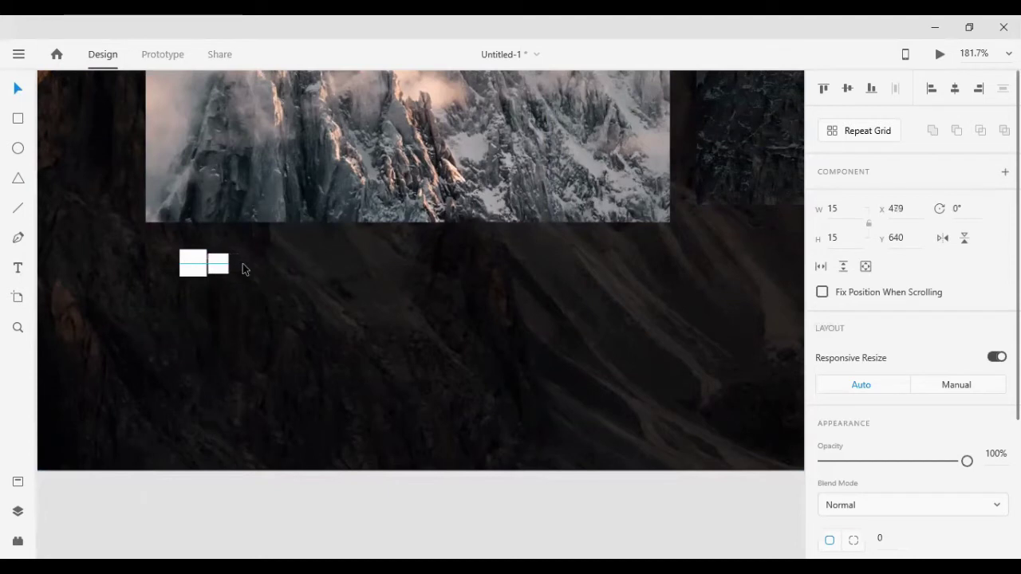
key(shift+Right)
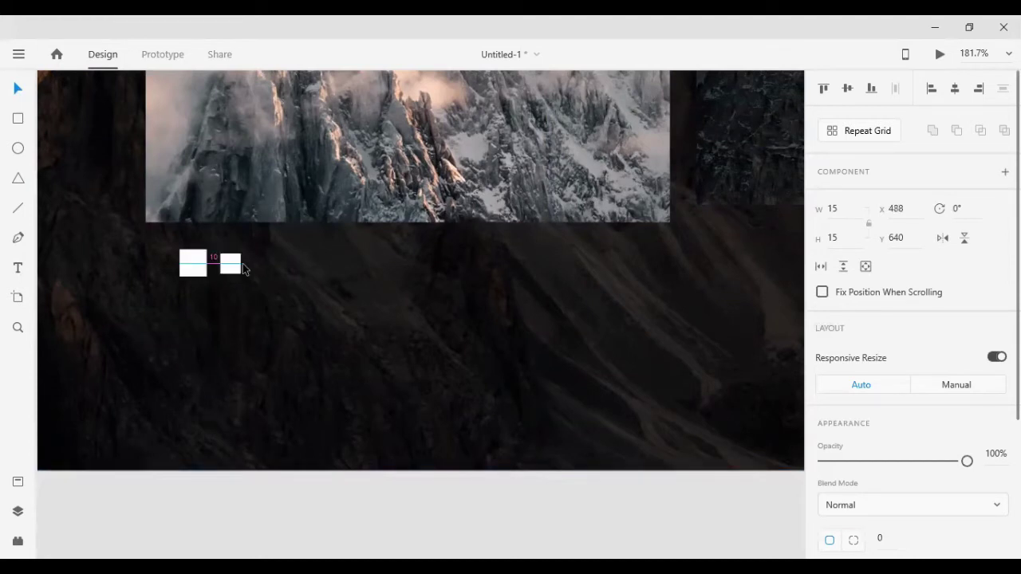
key(Left)
key(shift+Right)
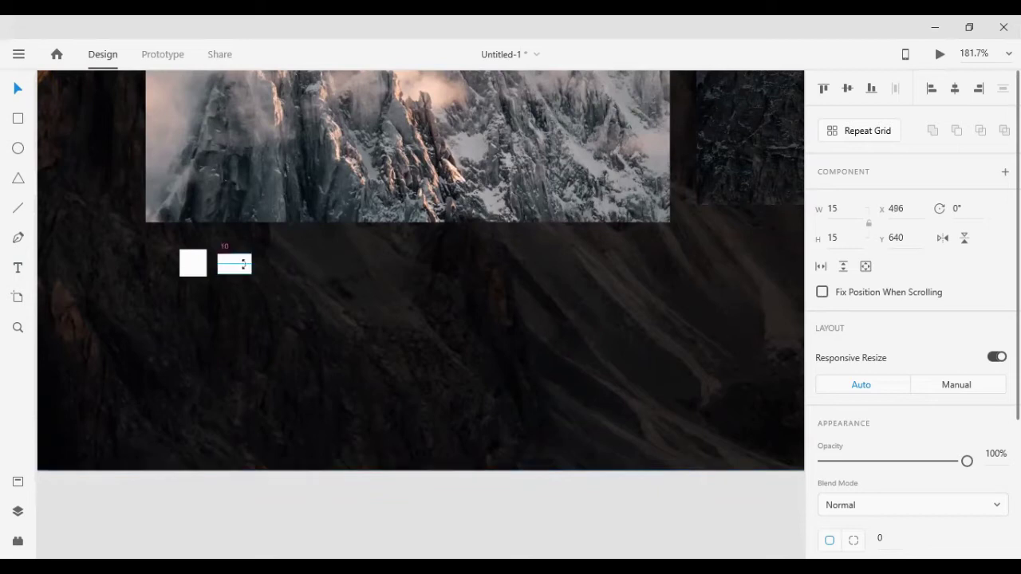
key(shift+Right)
key(Left)
key(Left)
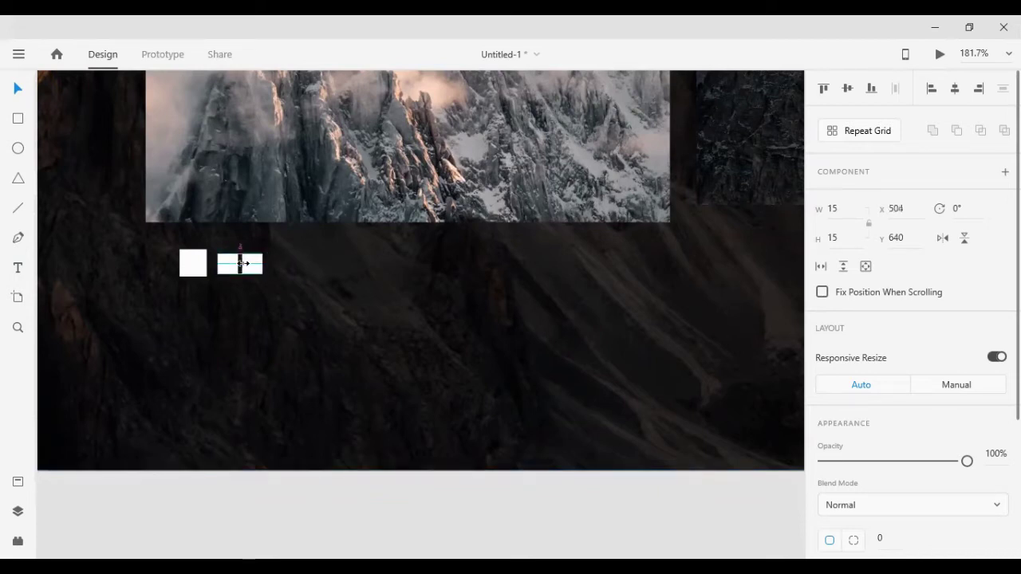
key(shift+Right)
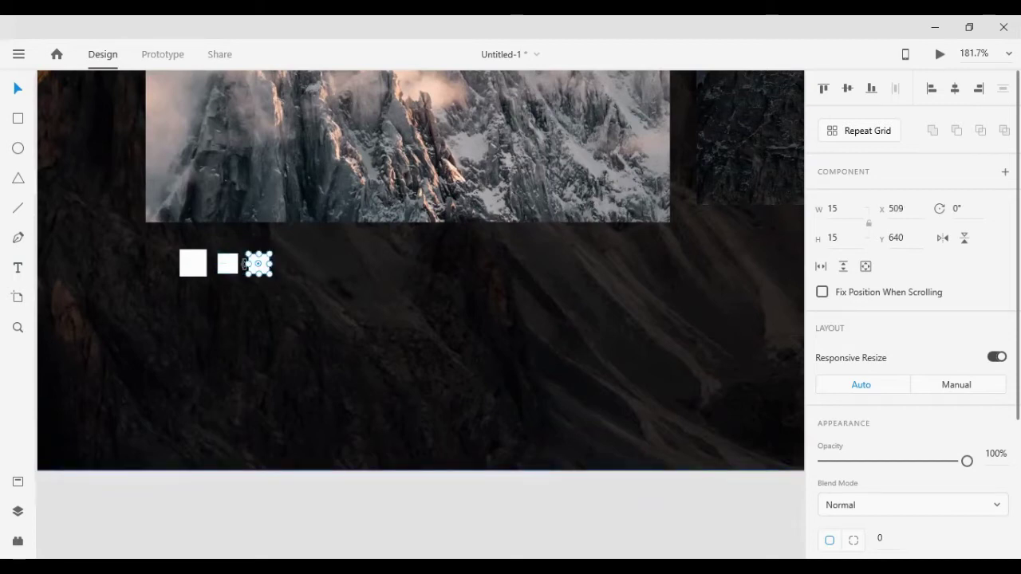
key(shift+Right)
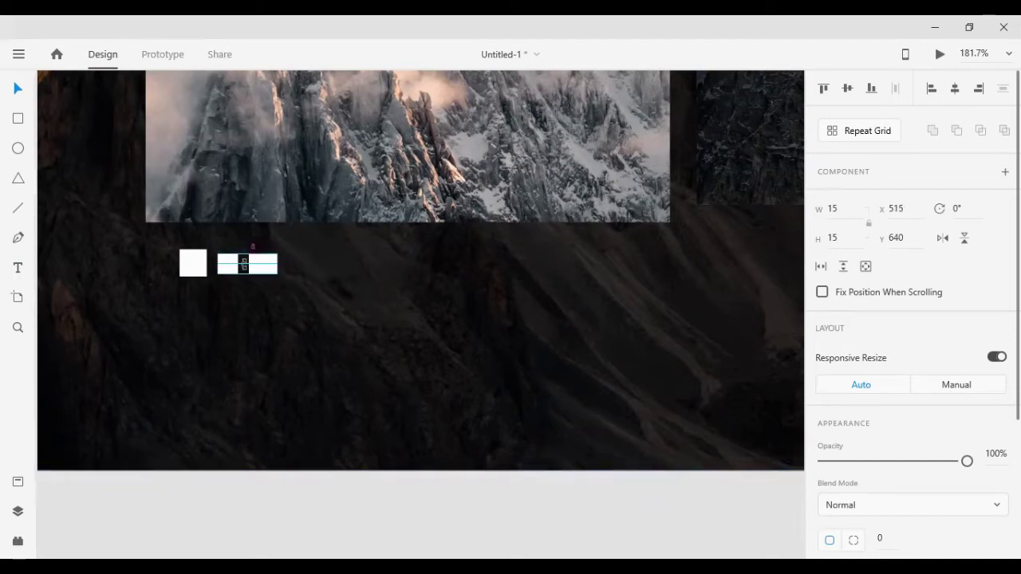
key(Right)
key(Right)
key(Right)
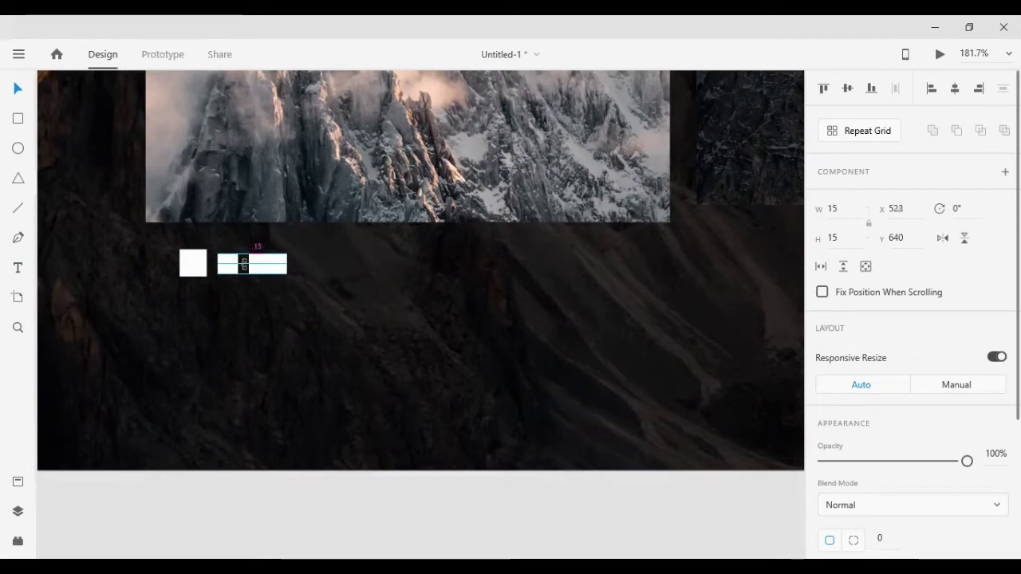
key(Right)
key(Right)
key(Right)
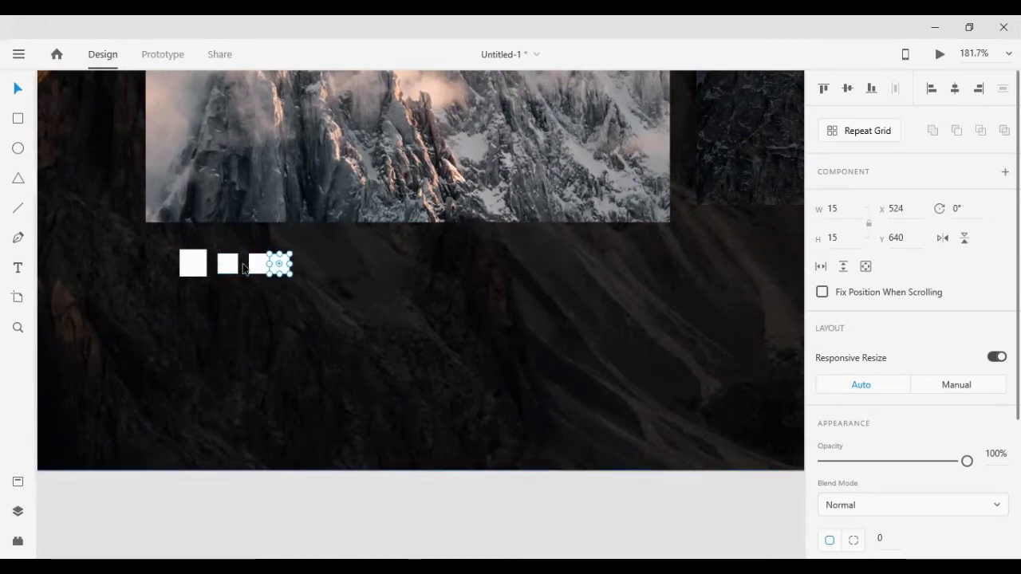
key(shift+Right)
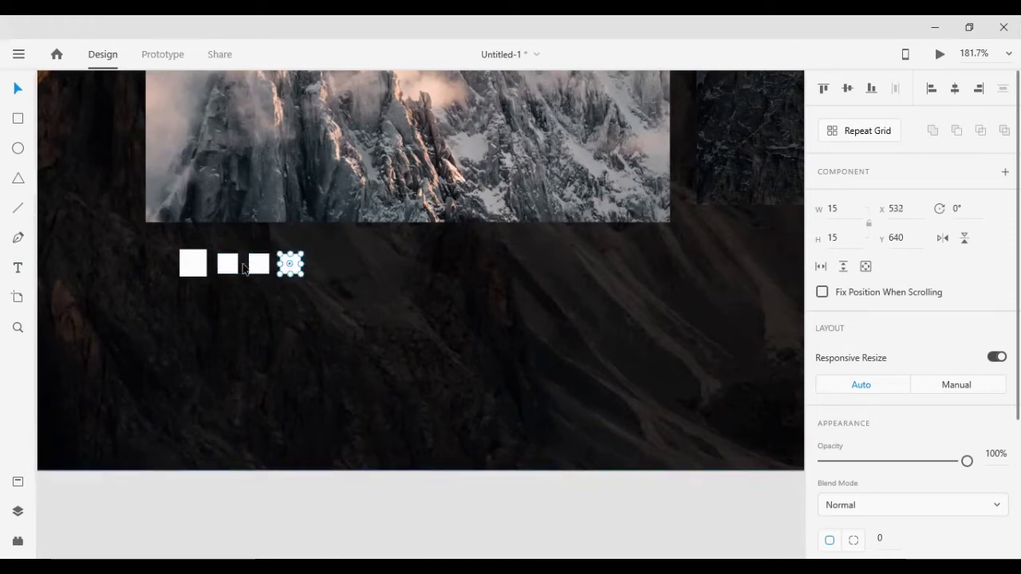
key(shift+Right)
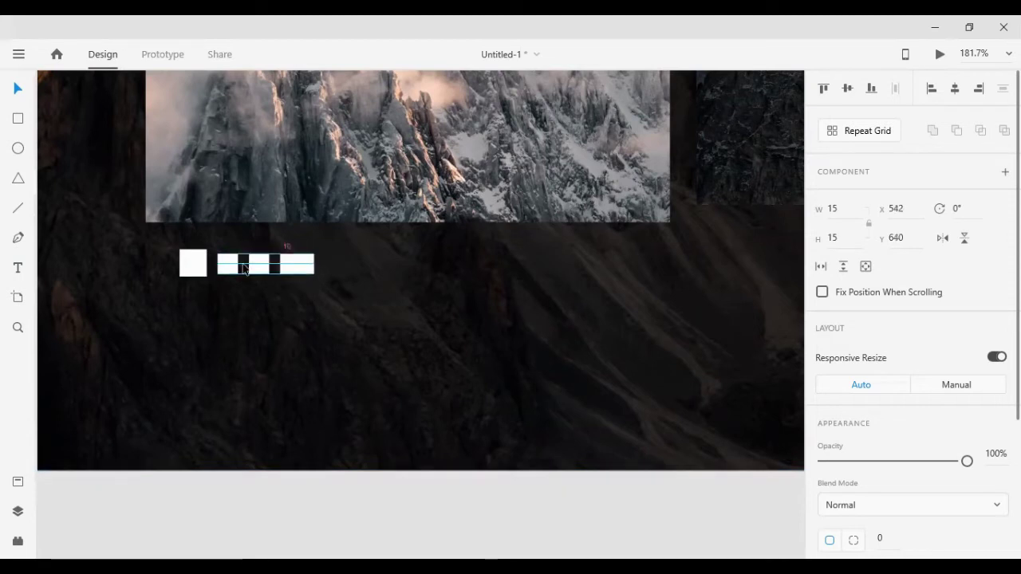
key(shift+Right)
key(Right)
key(Right)
key(Right)
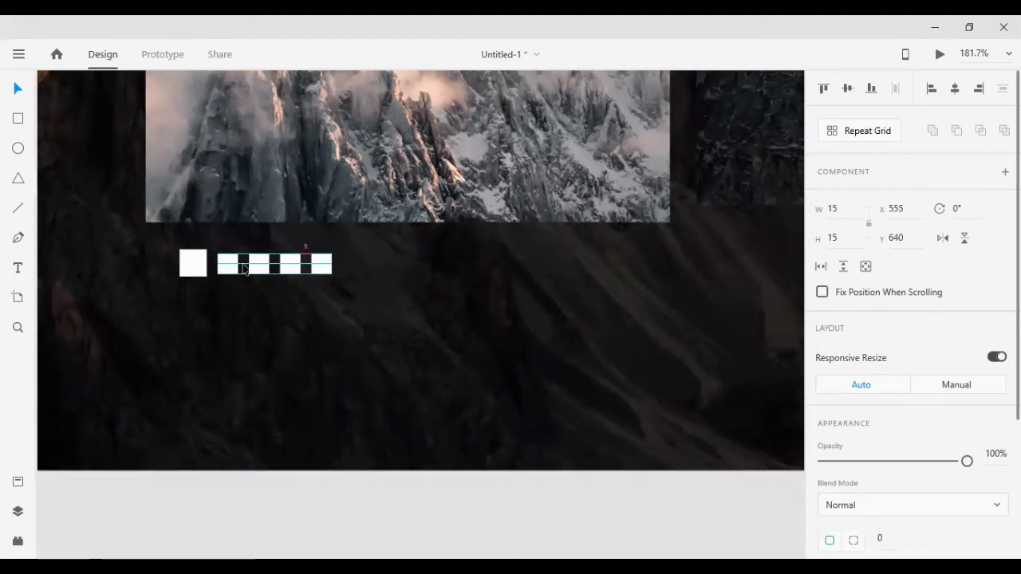
- Set the four small squares to 70% opacity
click(219, 271)
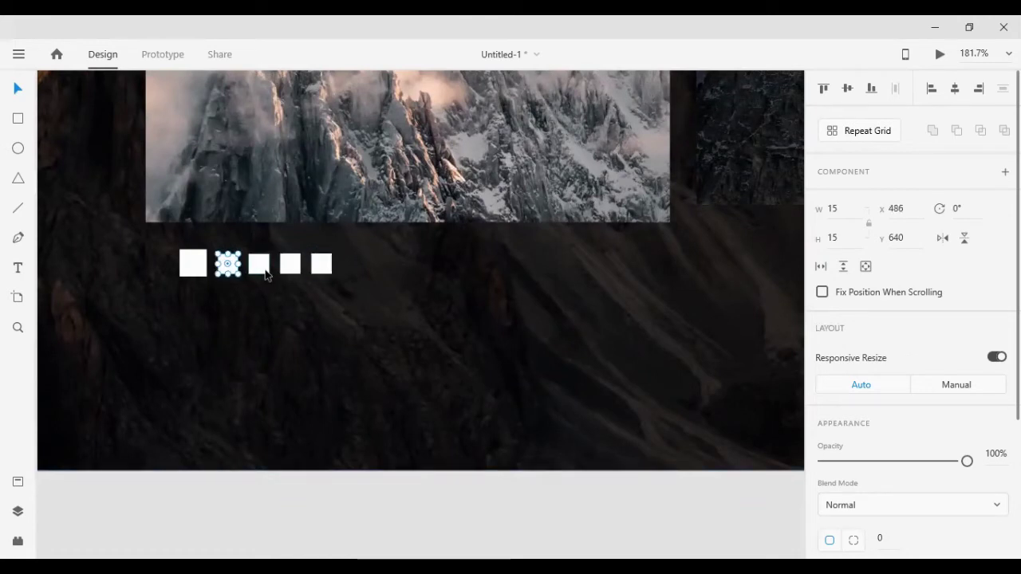
shift+click(263, 267)
shift+click(291, 264)
shift+click(322, 265)
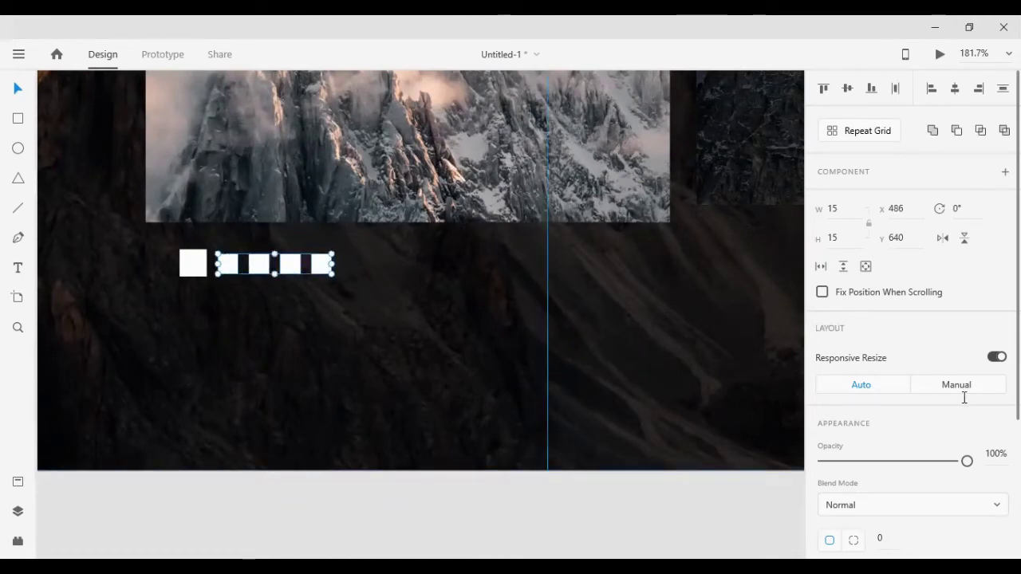
text(70)
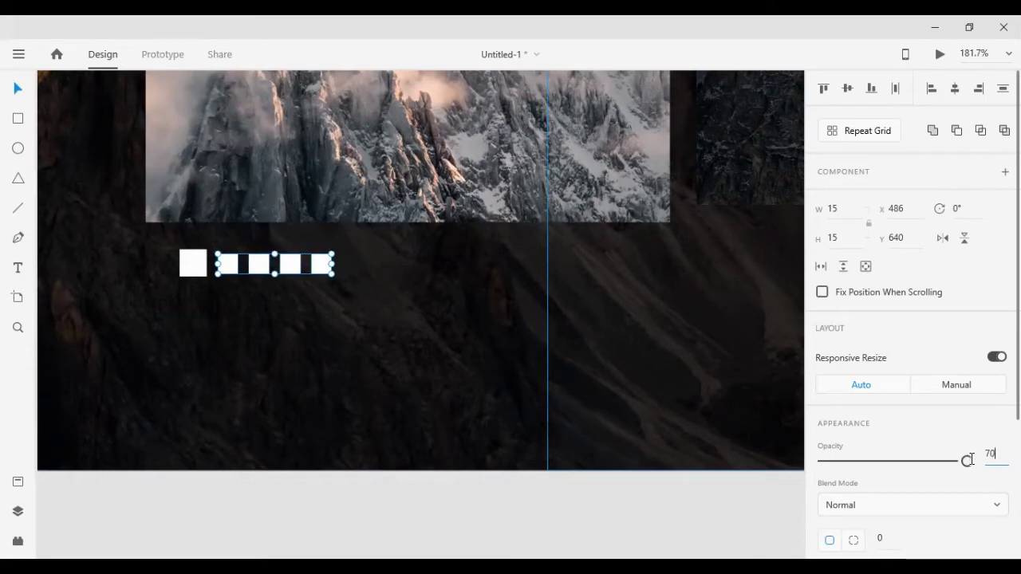
key(Return)
- Group the large square with the four small squares into one indicator group
scroll(357, 365, down, 1)
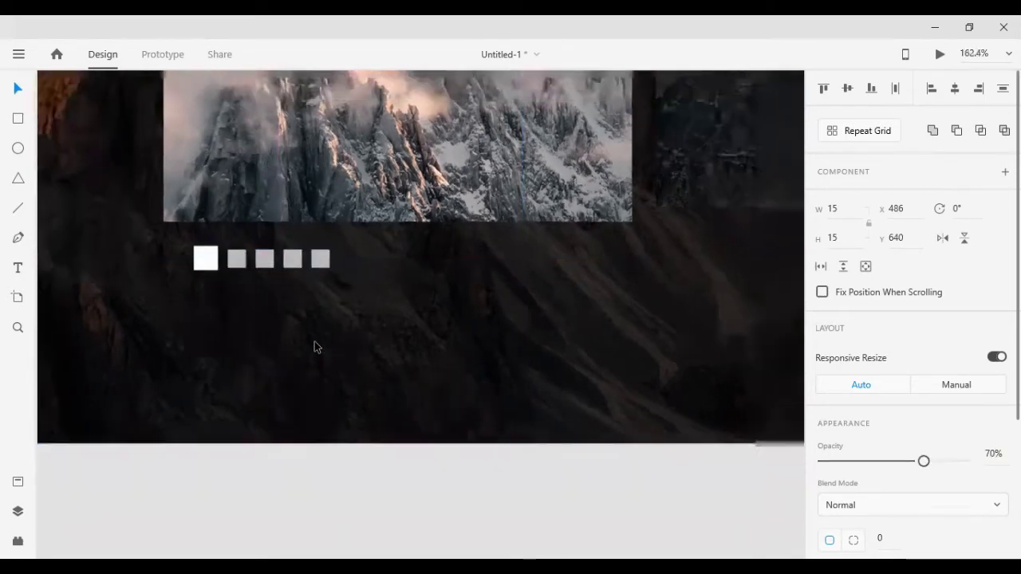
scroll(302, 343, down, 5)
scroll(302, 344, down, 3)
scroll(302, 344, down, 2)
scroll(304, 330, up, 3)
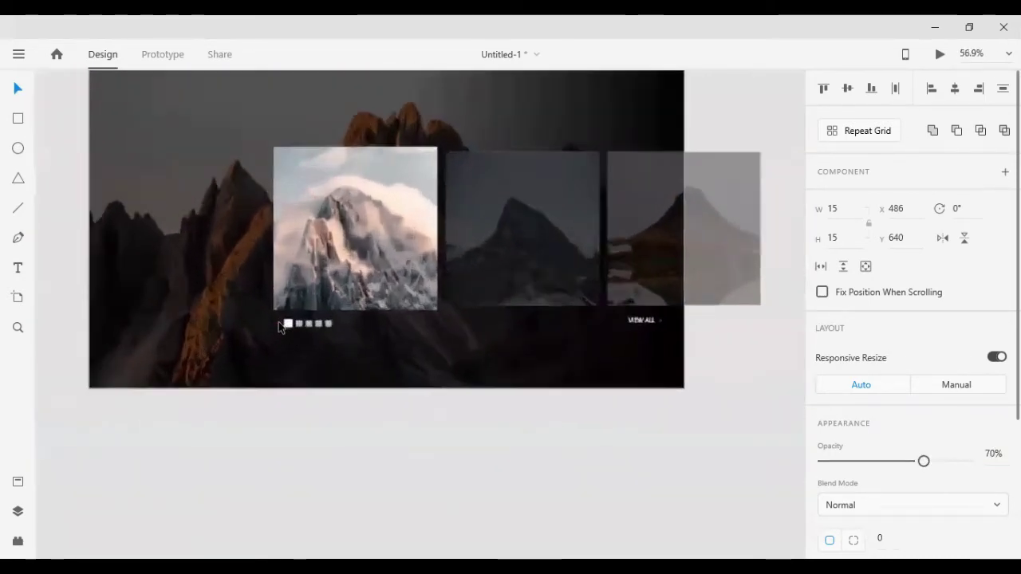
scroll(303, 330, up, 4)
scroll(303, 330, up, 4)
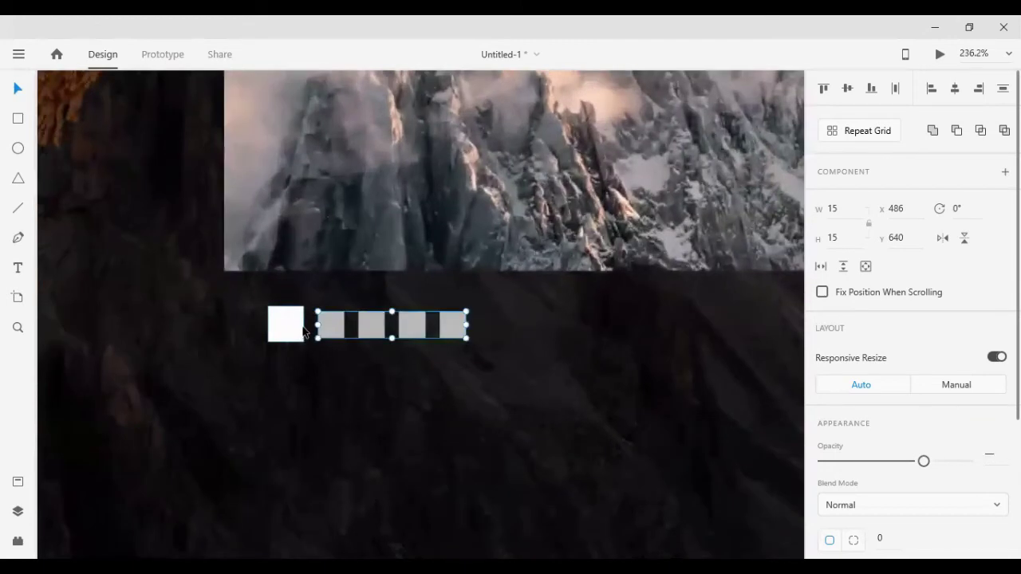
shift+click(303, 332)
key(ctrl+g)
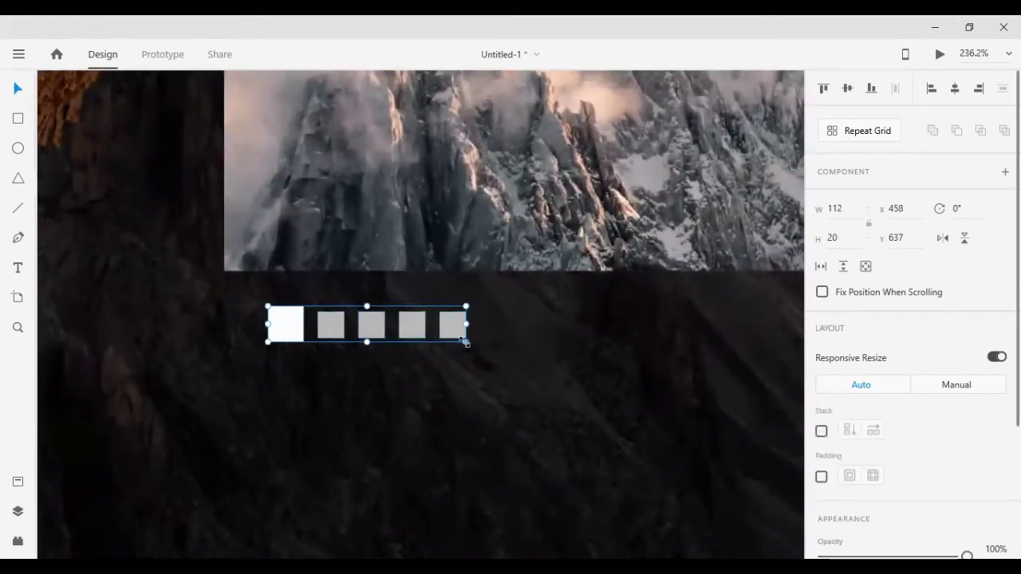
- Shrink the indicator group to 84 × 14 and nudge it just below the first photo card
drag(465, 342, 446, 336)
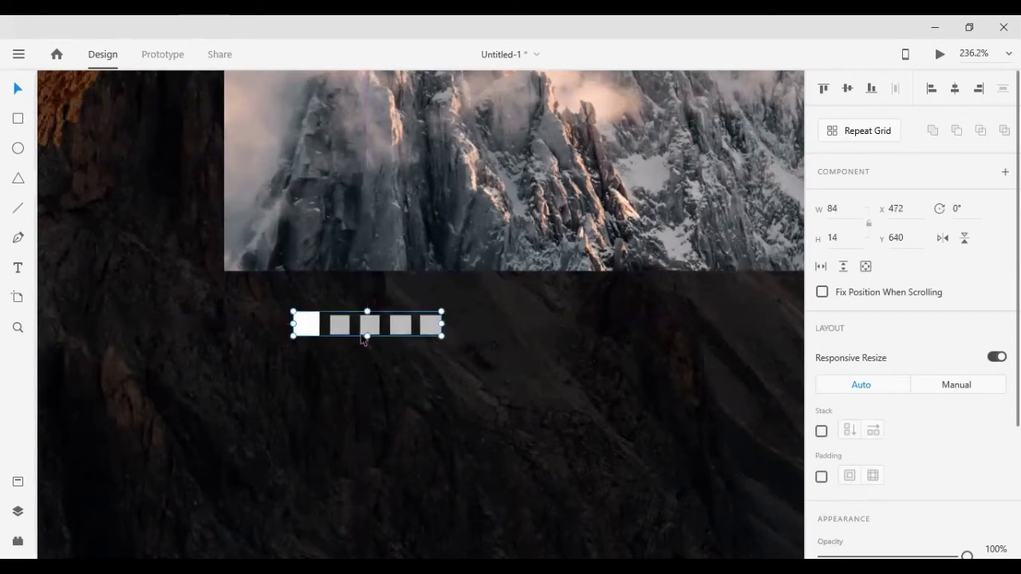
key(Left)
key(Left)
key(Left)
key(Left)
key(Left)
key(Left)
key(Left)
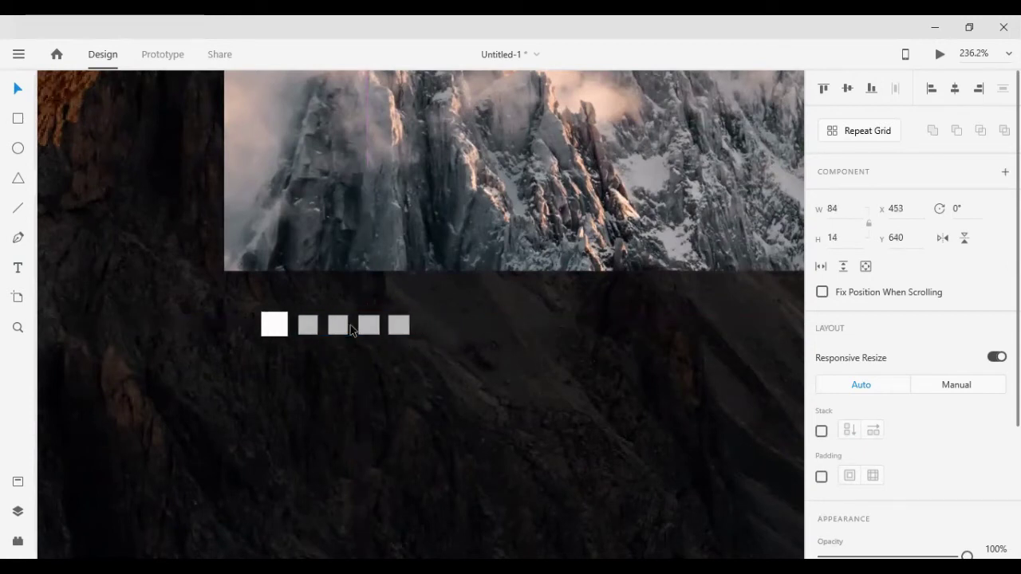
key(Left)
key(Left)
key(Left)
key(Left)
key(Left)
key(Left)
key(Left)
key(Left)
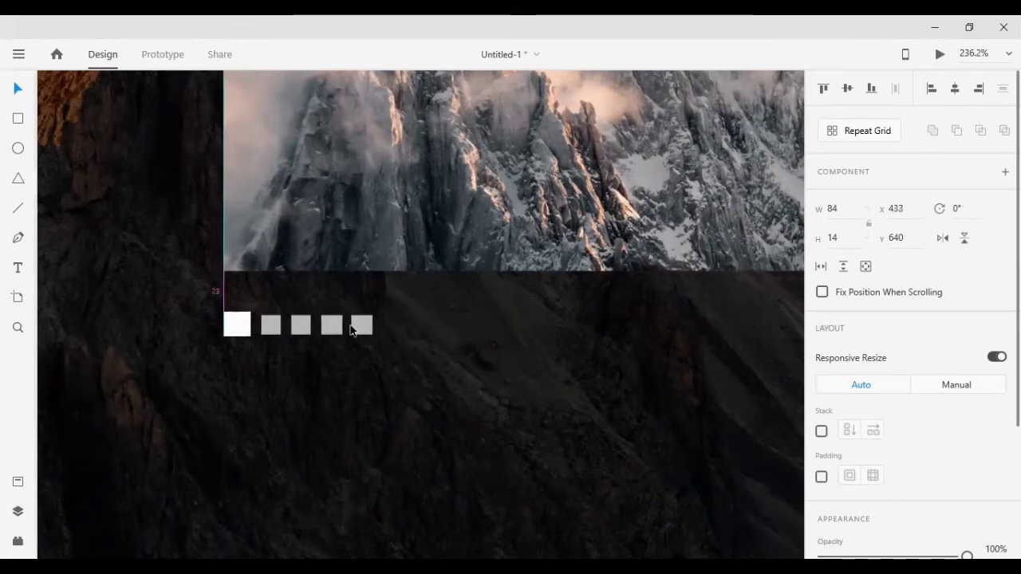
key(Up)
key(Up)
key(Up)
key(Up)
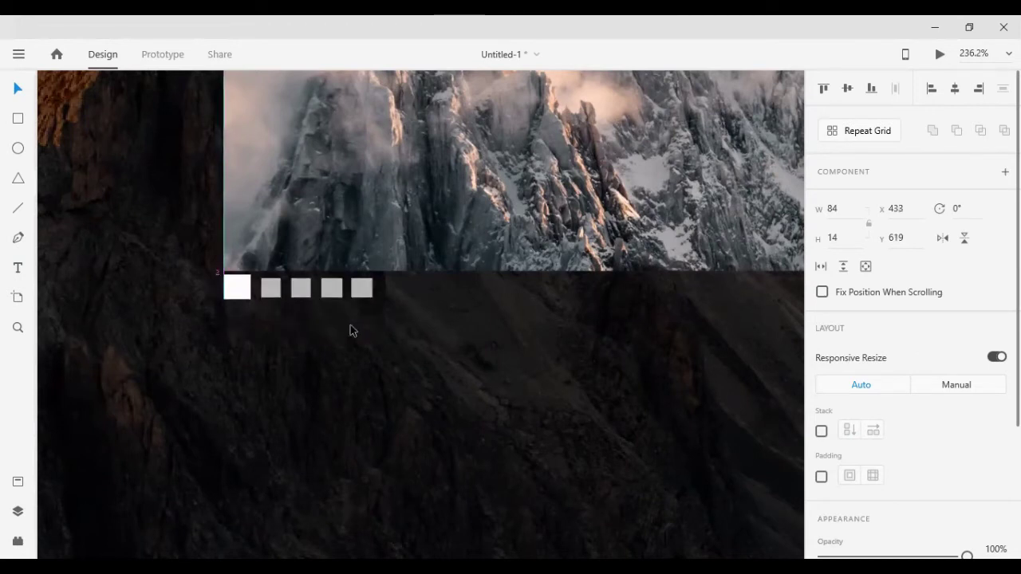
key(Up)
key(Down)
key(Down)
key(Down)
key(Down)
key(Down)
key(Down)
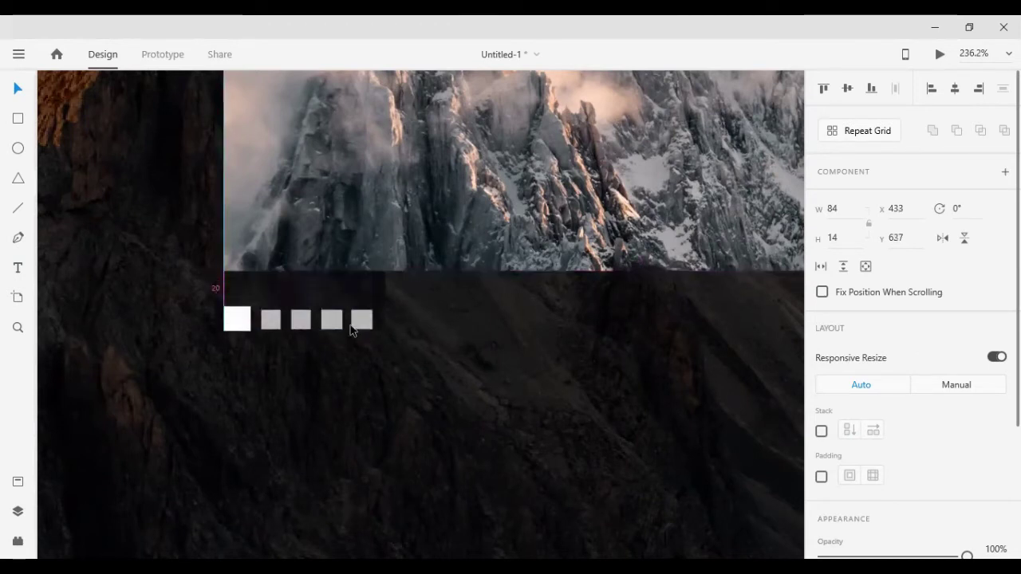
key(Down)
key(Down)
key(Down)
key(shift+Right)
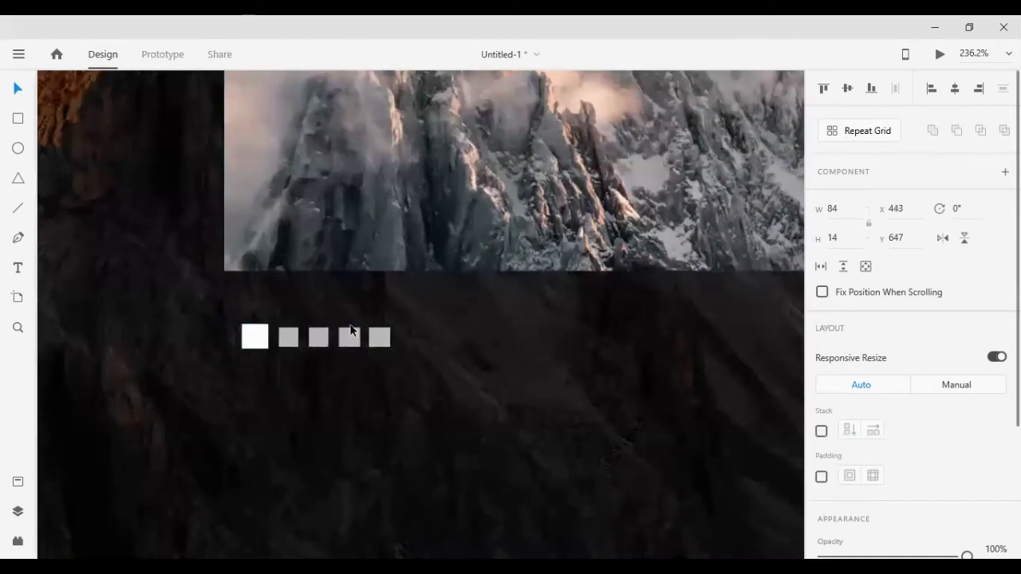
- Zoom out to the whole artboard and begin selecting the photo cards
key(ctrl+0)
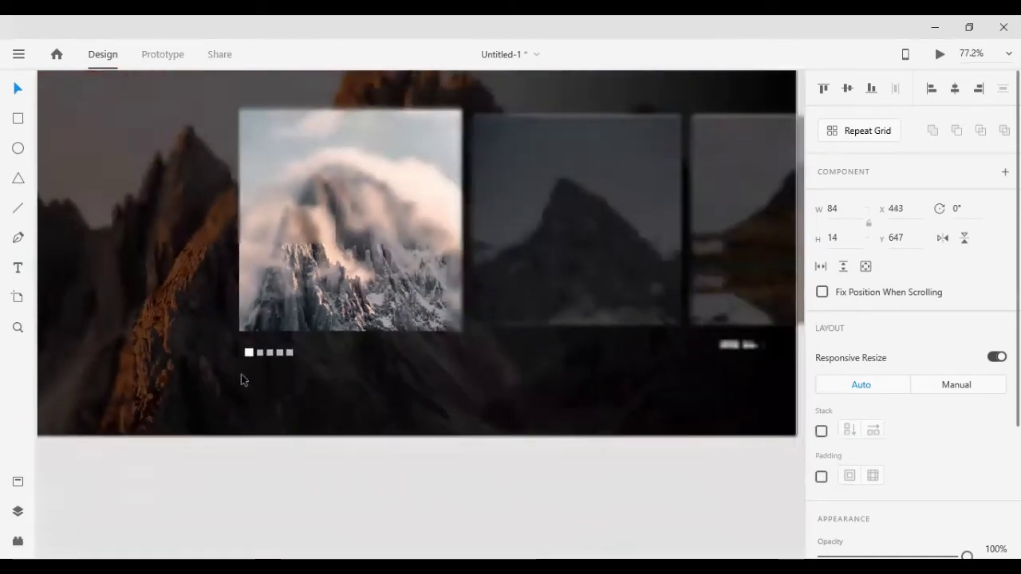
scroll(231, 406, down, 2)
scroll(236, 365, down, 1)
scroll(240, 364, up, 2)
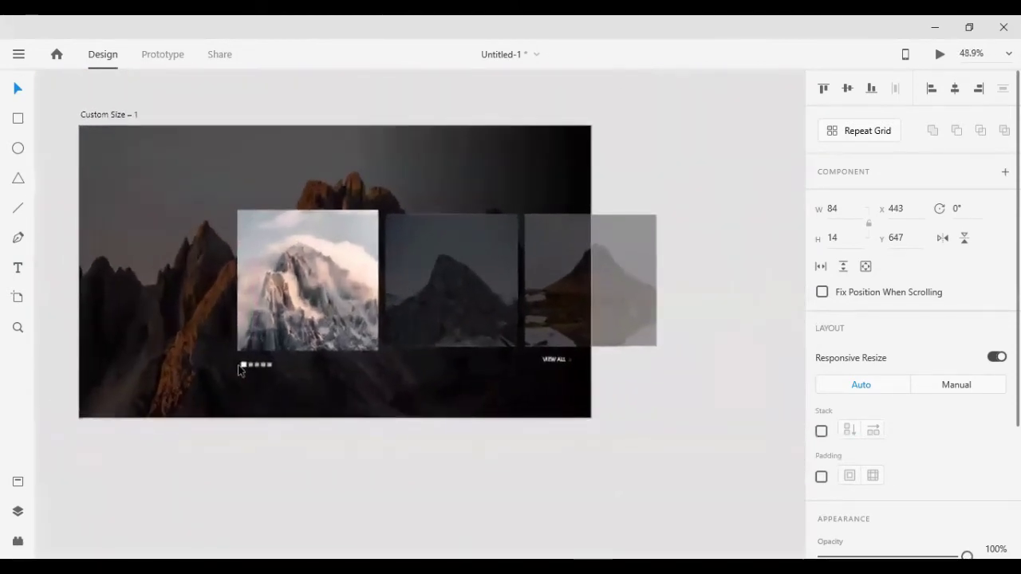
scroll(192, 383, left, 5)
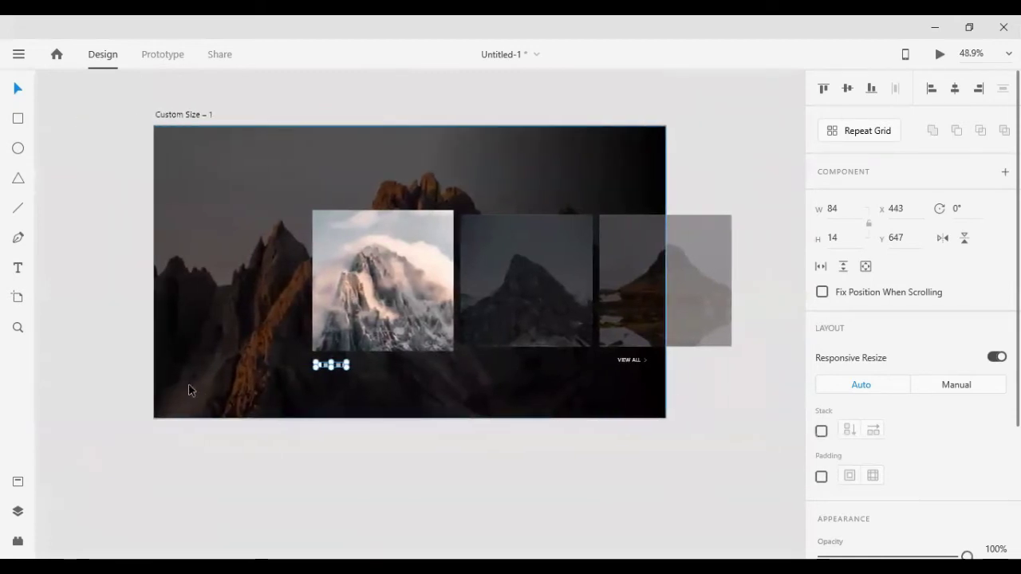
click(749, 272)
click(789, 288)
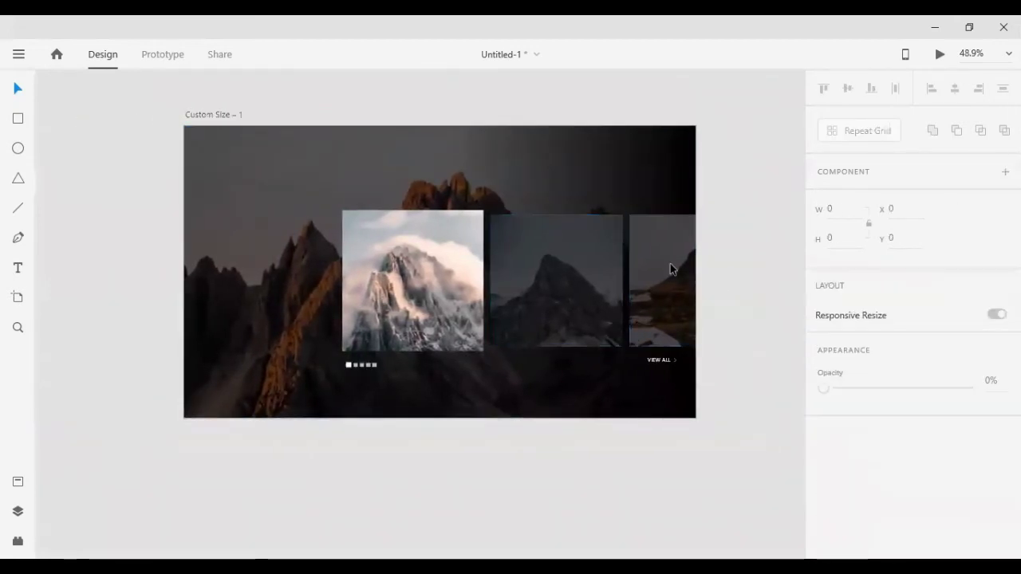
drag(643, 96, 670, 170)
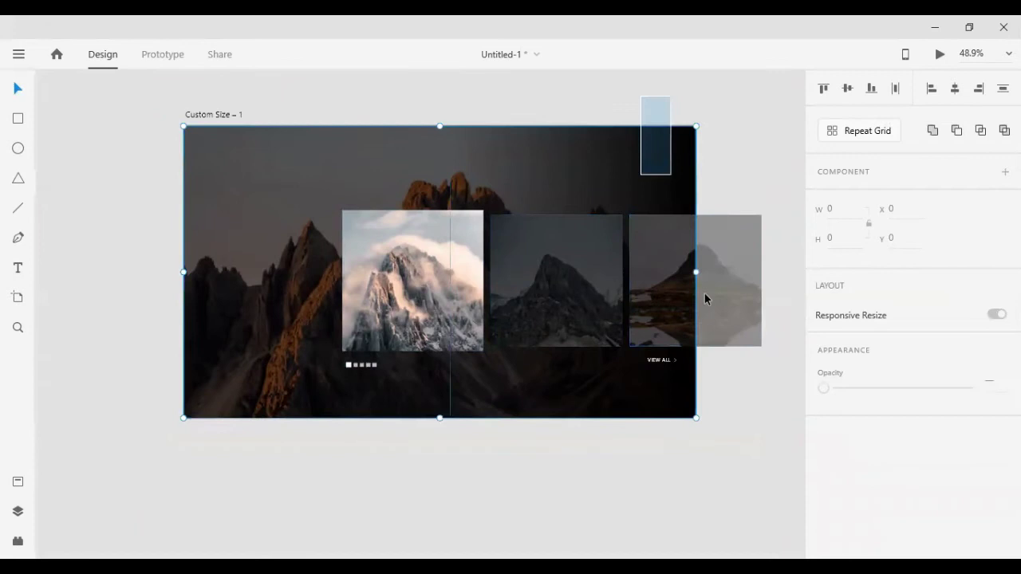
shift+click(561, 172)
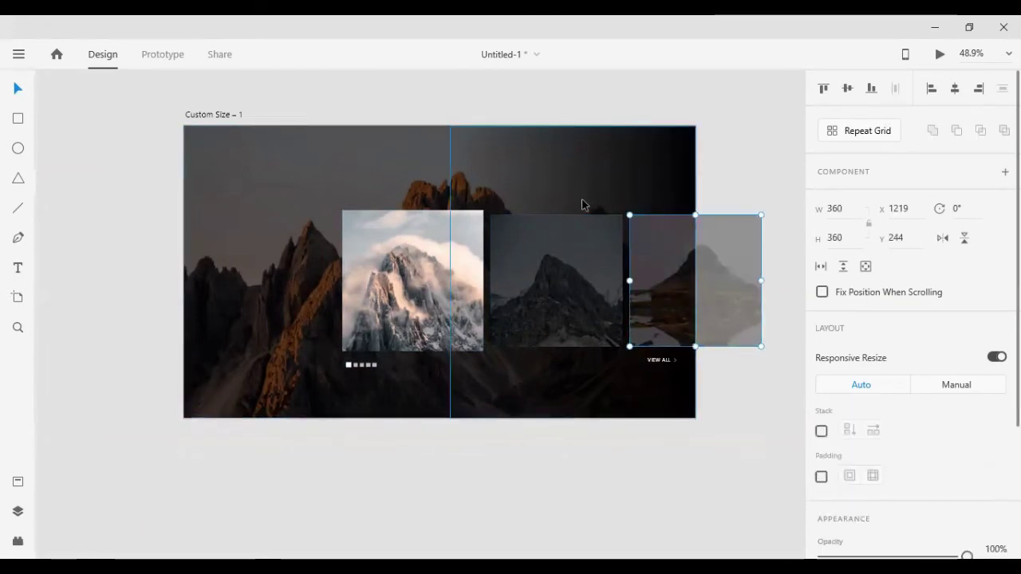
drag(541, 94, 587, 271)
drag(543, 96, 542, 177)
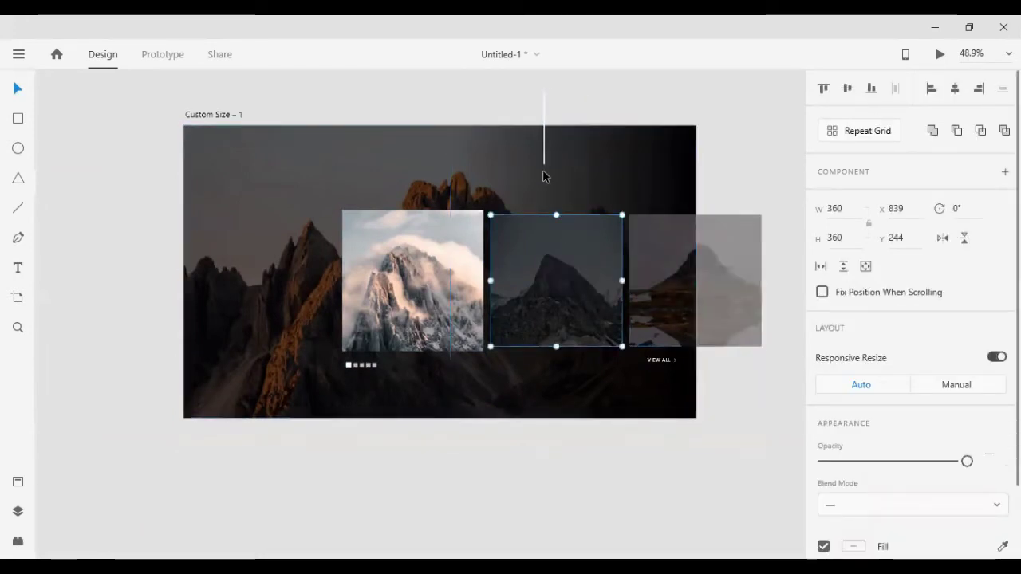
- Select the three photo cards, VIEW ALL link and indicators, and shift them up 10 px
shift+click(380, 268)
shift+click(637, 298)
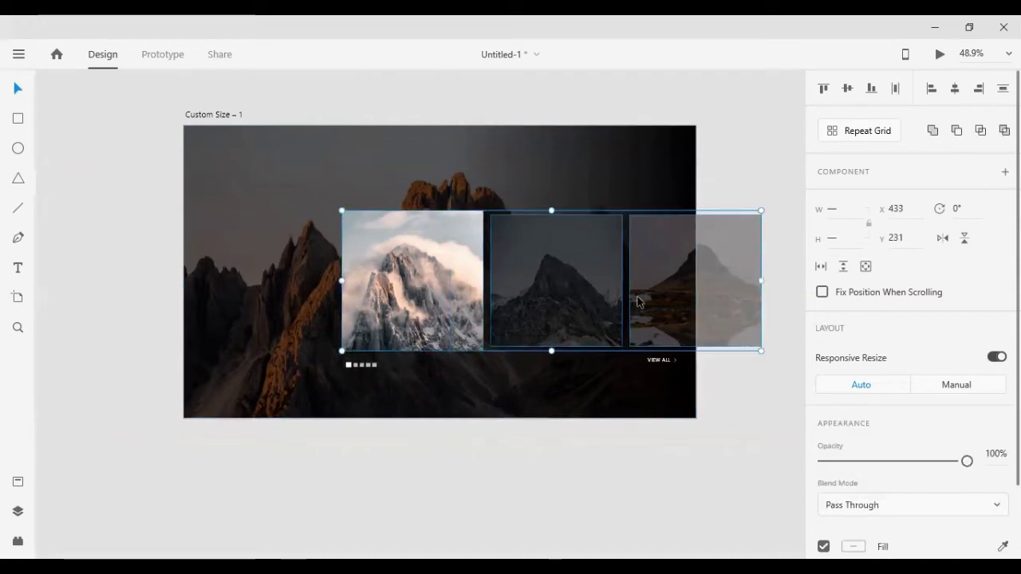
shift+click(662, 360)
shift+click(351, 366)
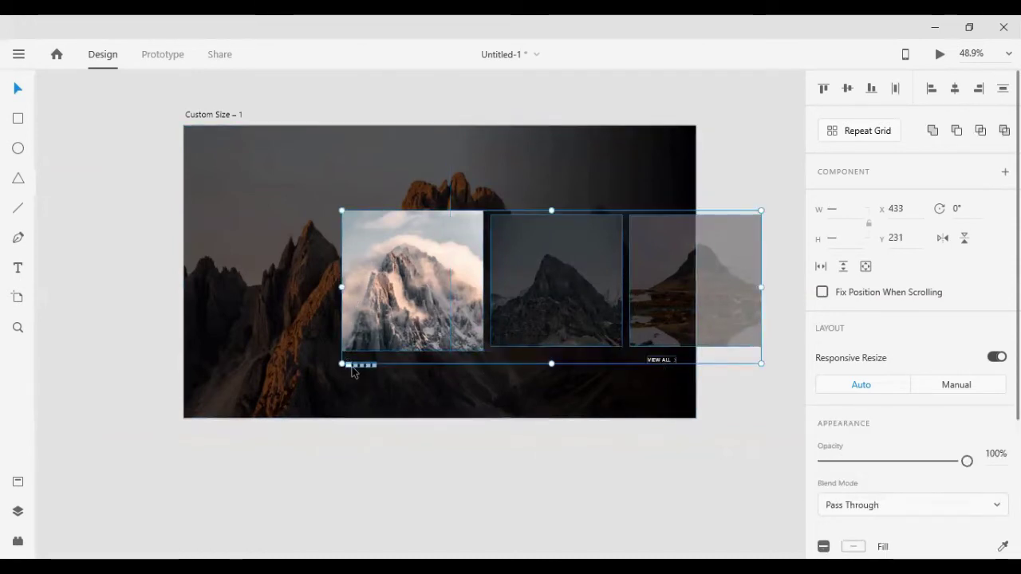
key(shift+Up)
key(shift+Up)
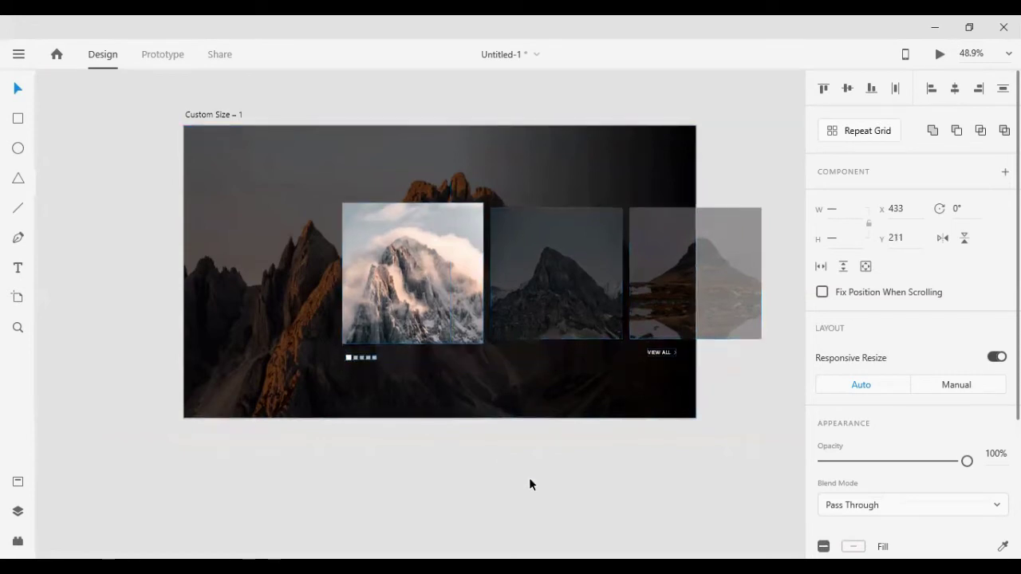
click(51, 274)
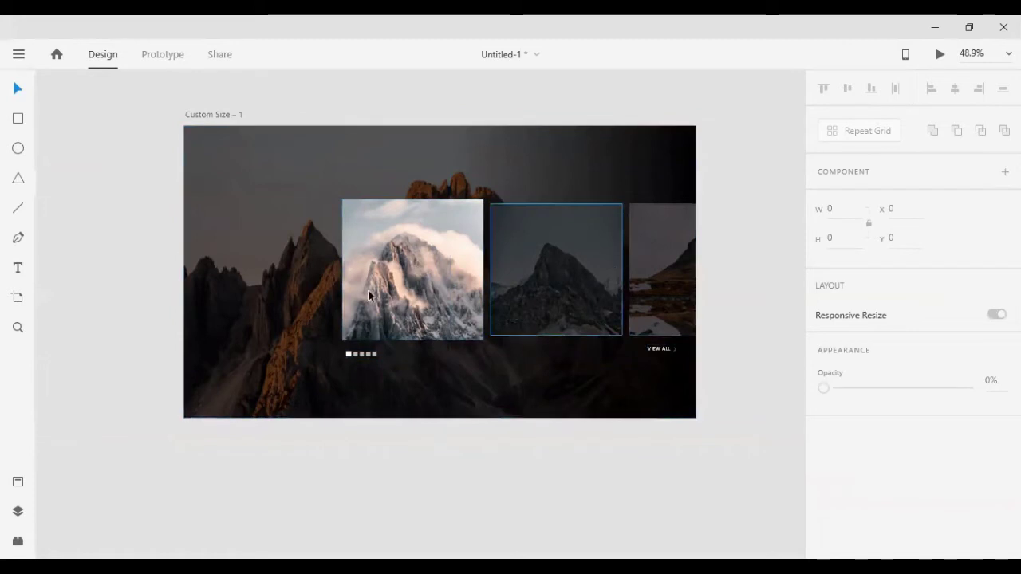
- Reselect the cards, VIEW ALL link and indicator row and shift them 20 px right
click(572, 263)
shift+click(667, 263)
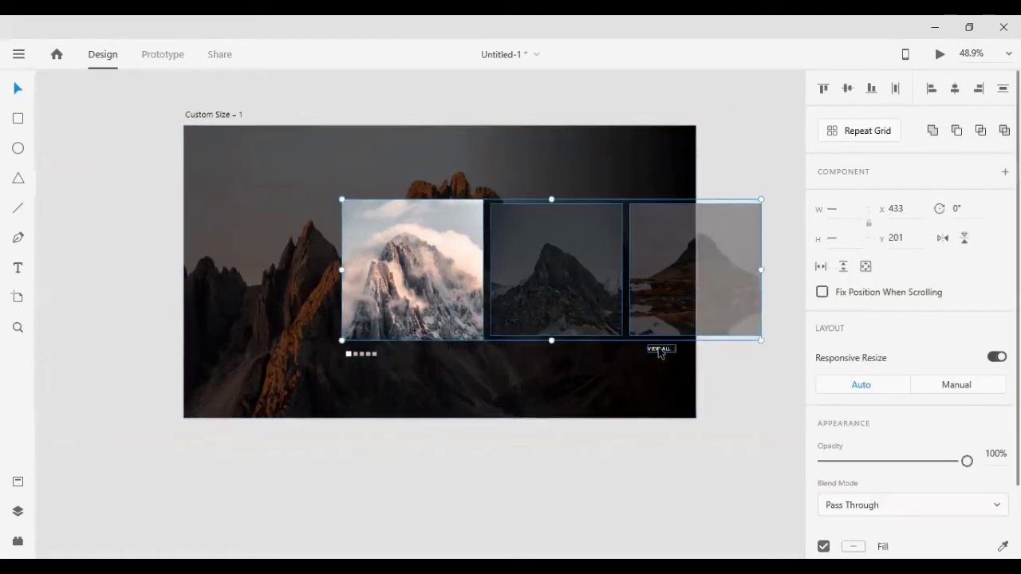
shift+click(660, 348)
shift+click(359, 353)
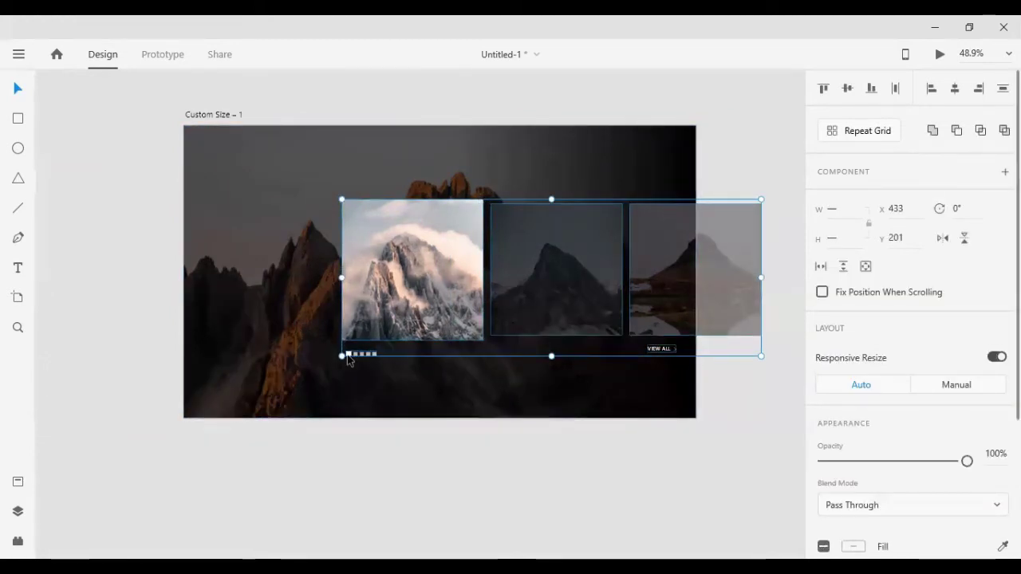
key(shift+Right)
key(shift+Right)
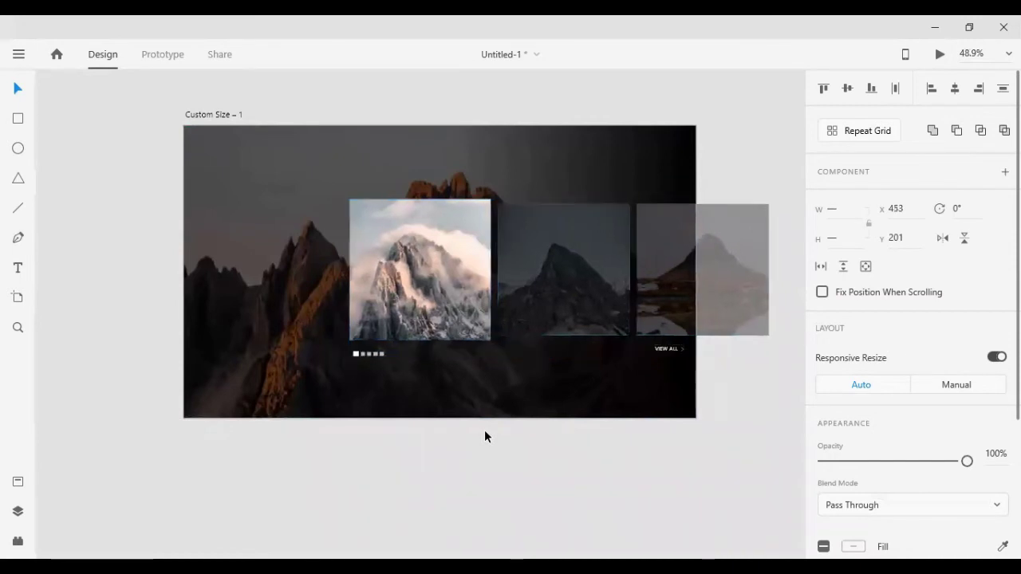
key(shift+Right)
click(144, 287)
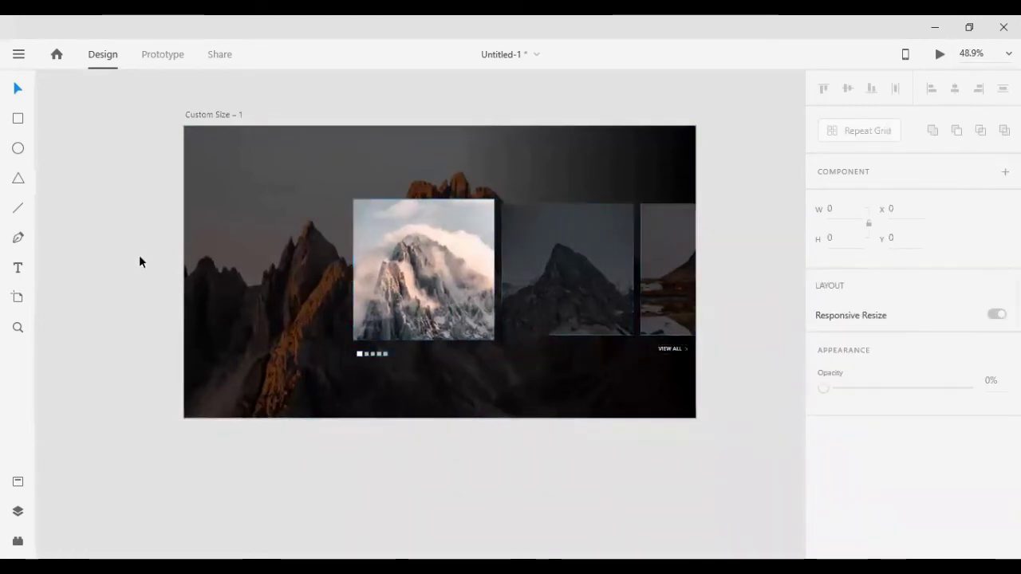
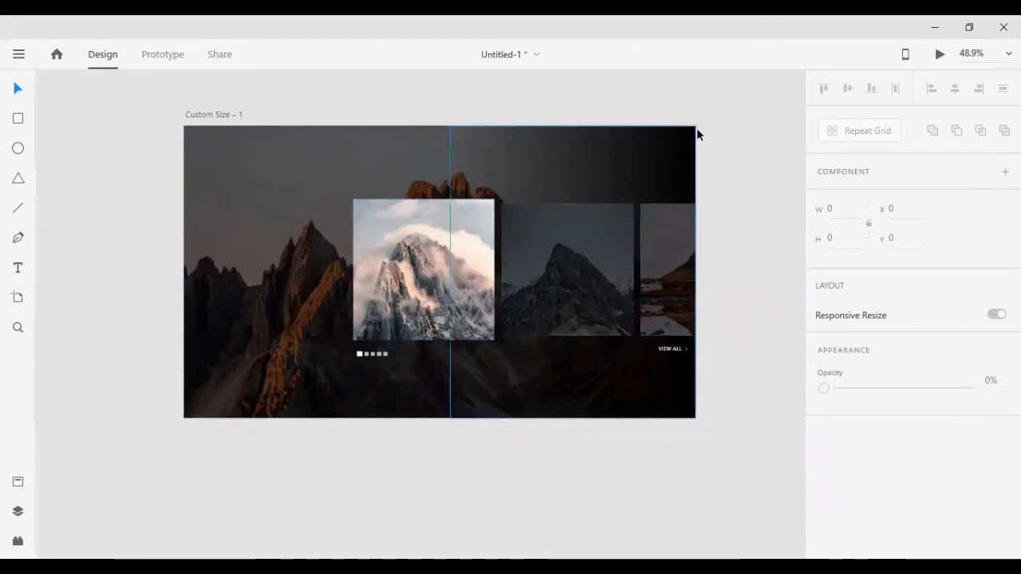
- Draw a horizontal line with the Pen tool near the artboard's top-right and shorten it
scroll(660, 134, up, 5)
scroll(660, 139, up, 1)
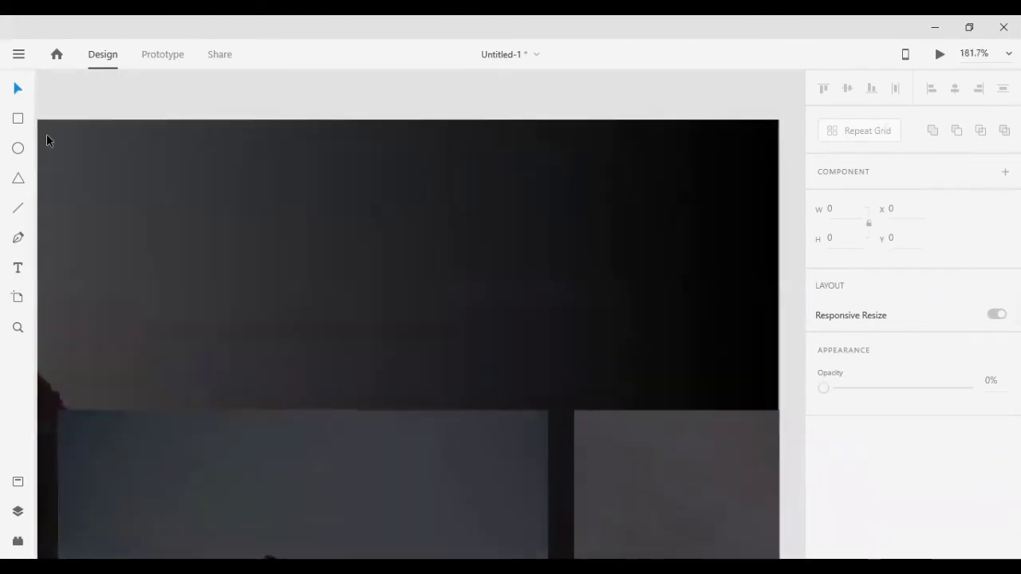
click(17, 239)
click(516, 169)
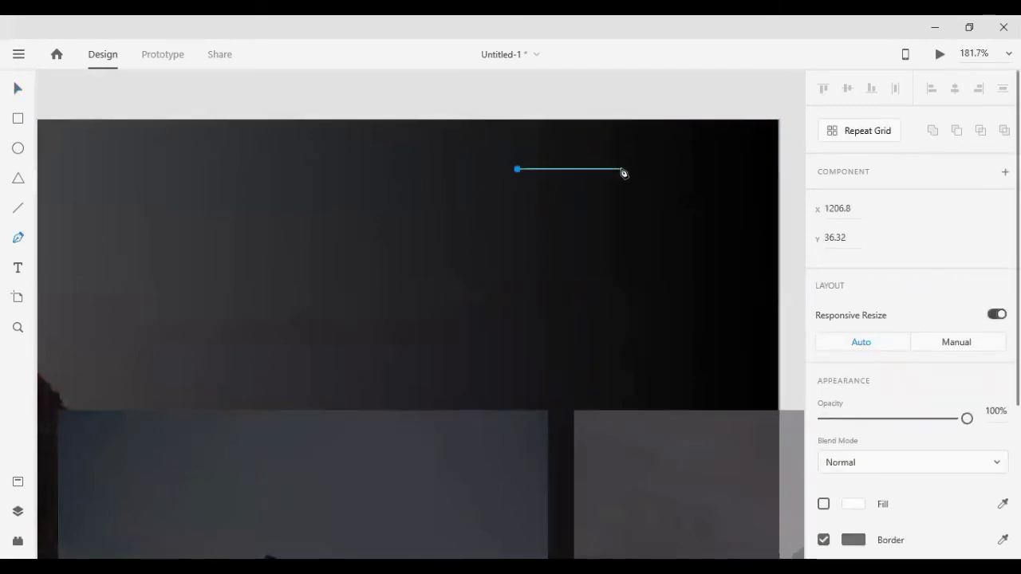
click(608, 169)
key(Escape)
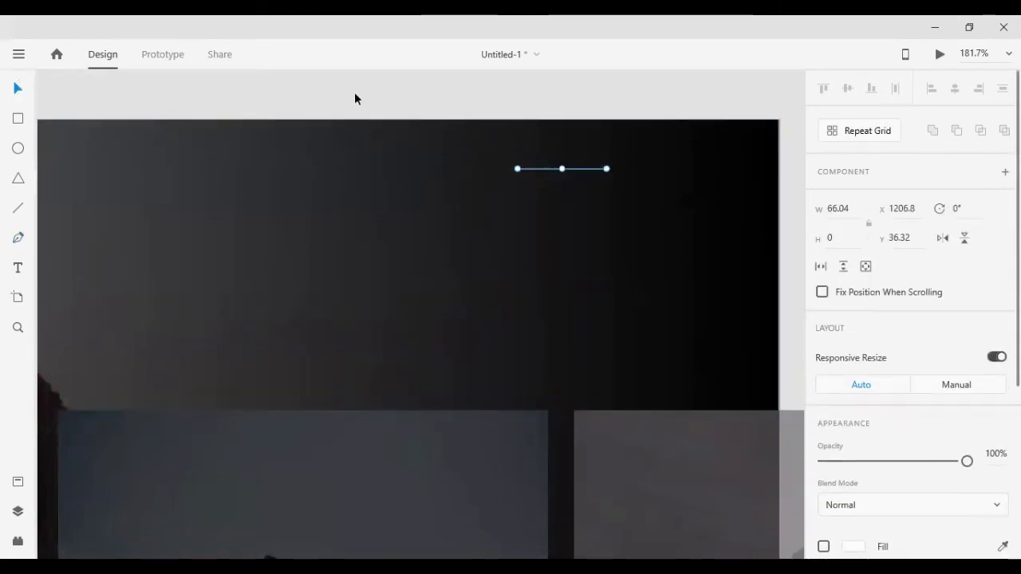
click(357, 97)
click(567, 180)
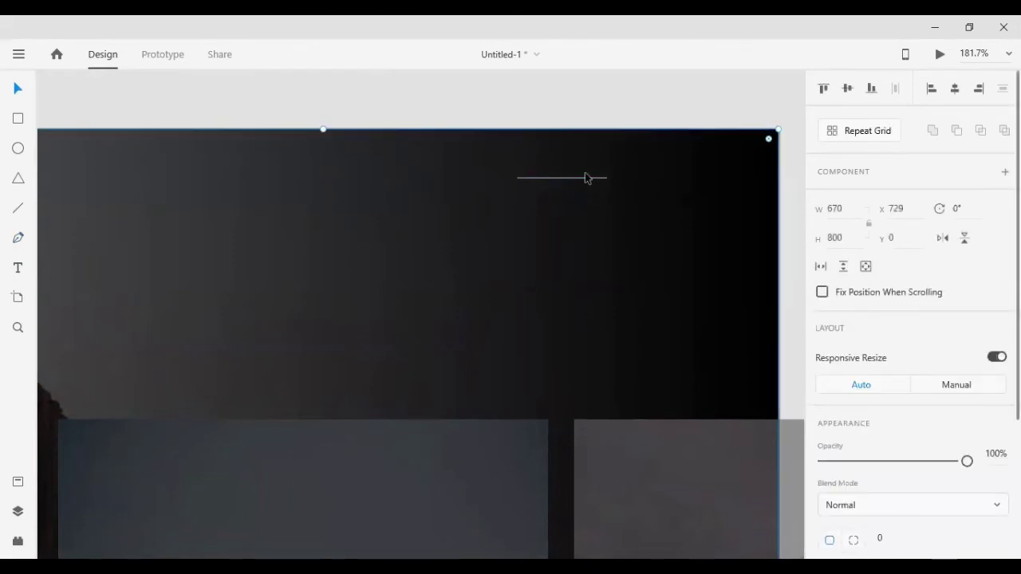
click(586, 178)
drag(606, 178, 580, 178)
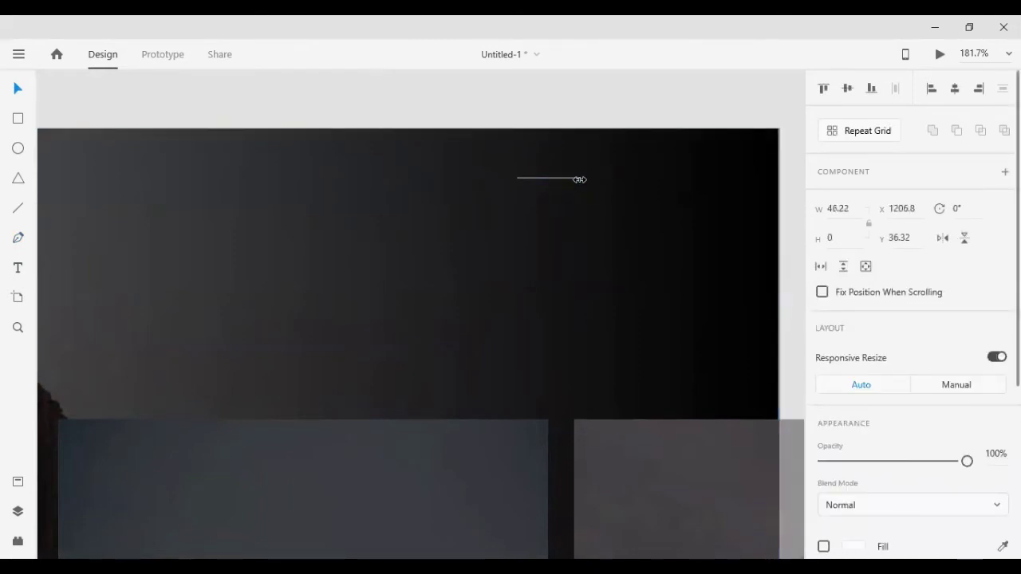
- Duplicate the line twice below itself and shorten the third line at both ends
scroll(888, 360, down, 1)
scroll(889, 360, down, 2)
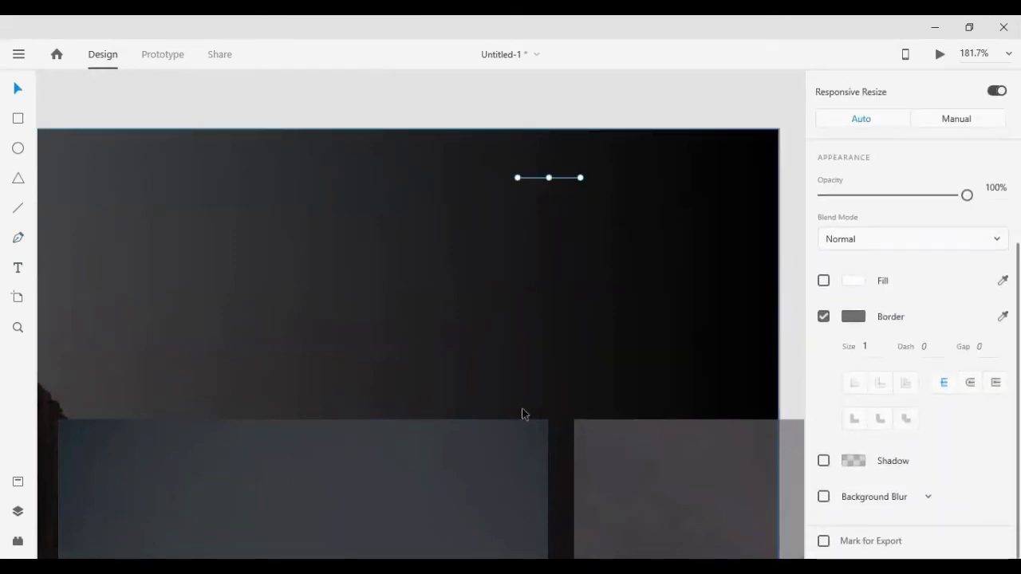
key(ctrl+d)
key(shift+Down)
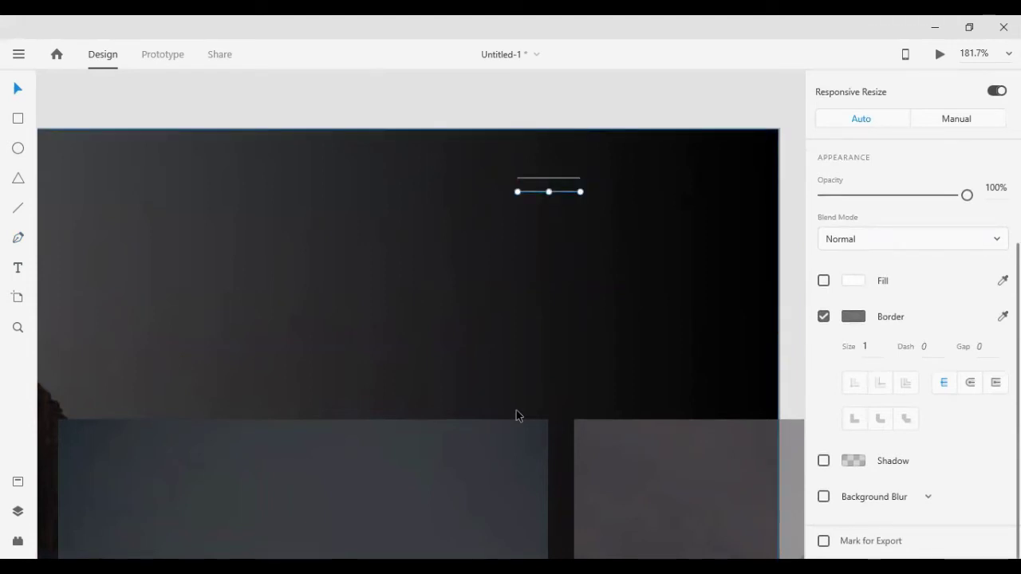
key(ctrl+d)
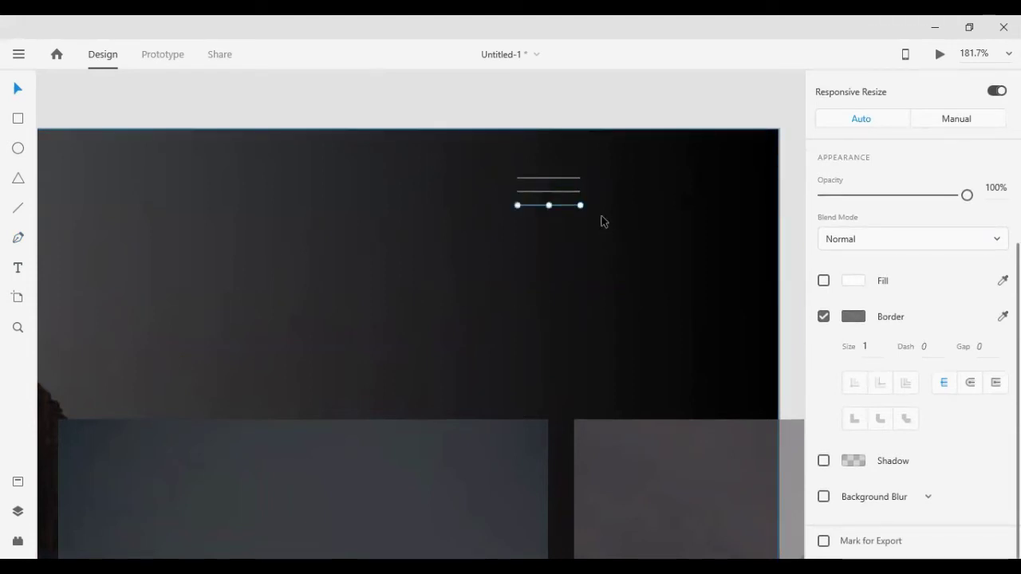
mouse_move(517, 205)
mouse_down()
mouse_move(575, 205)
mouse_move(574, 192)
mouse_move(525, 193)
mouse_up()
click(577, 191)
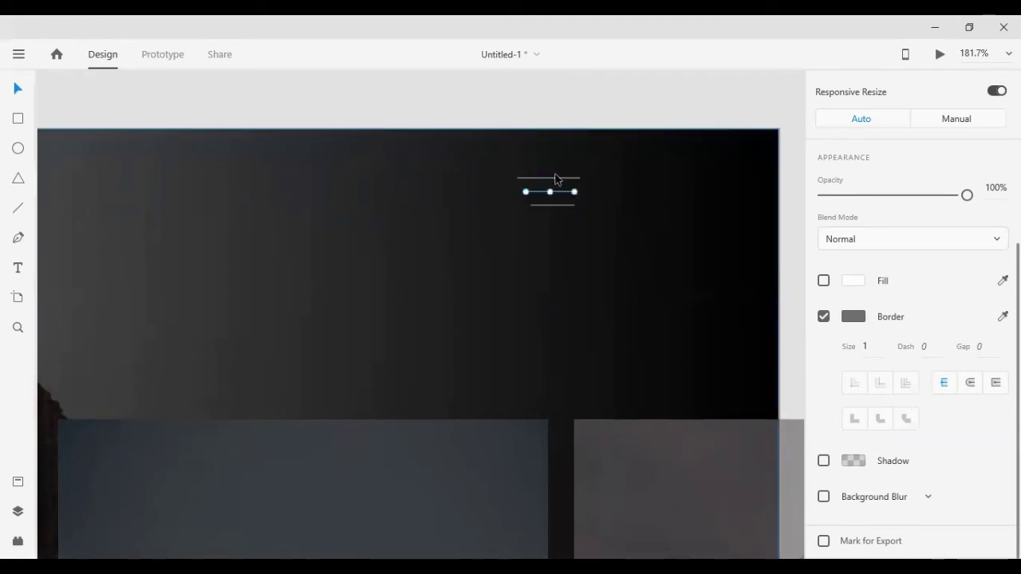
click(556, 179)
- Align the three menu lines to one another's horizontal centre
drag(540, 102, 566, 209)
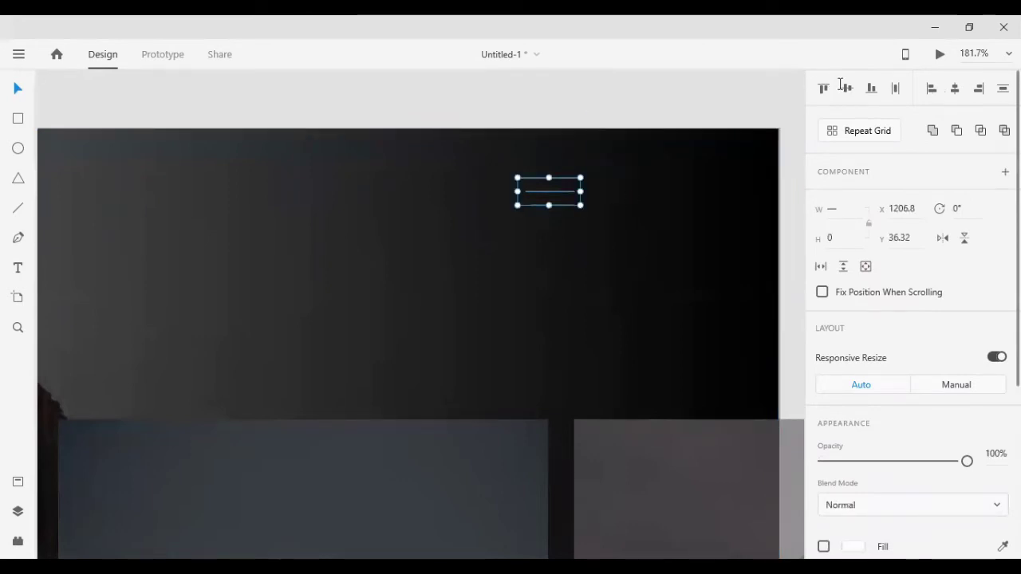
click(955, 89)
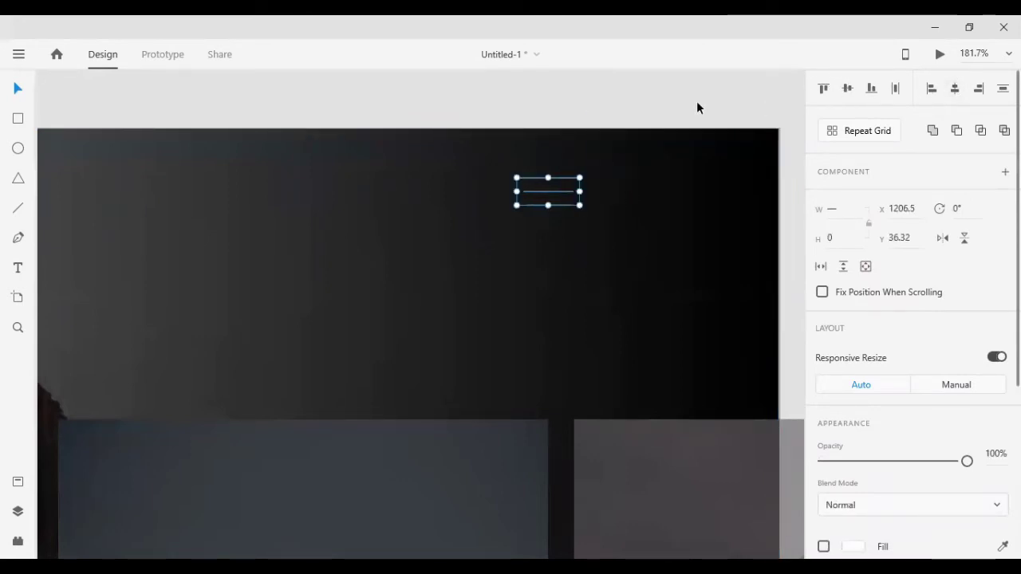
click(623, 106)
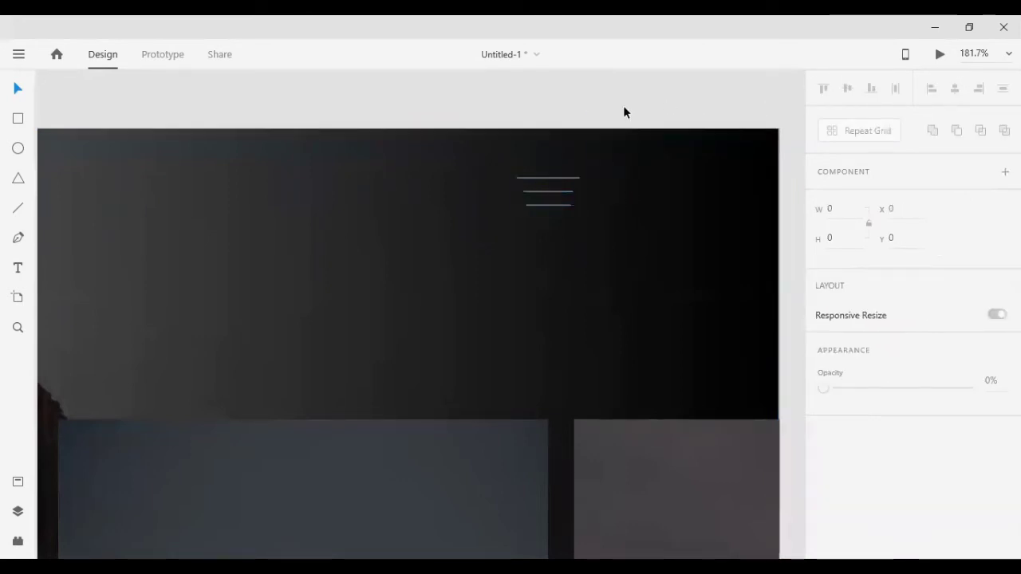
click(546, 206)
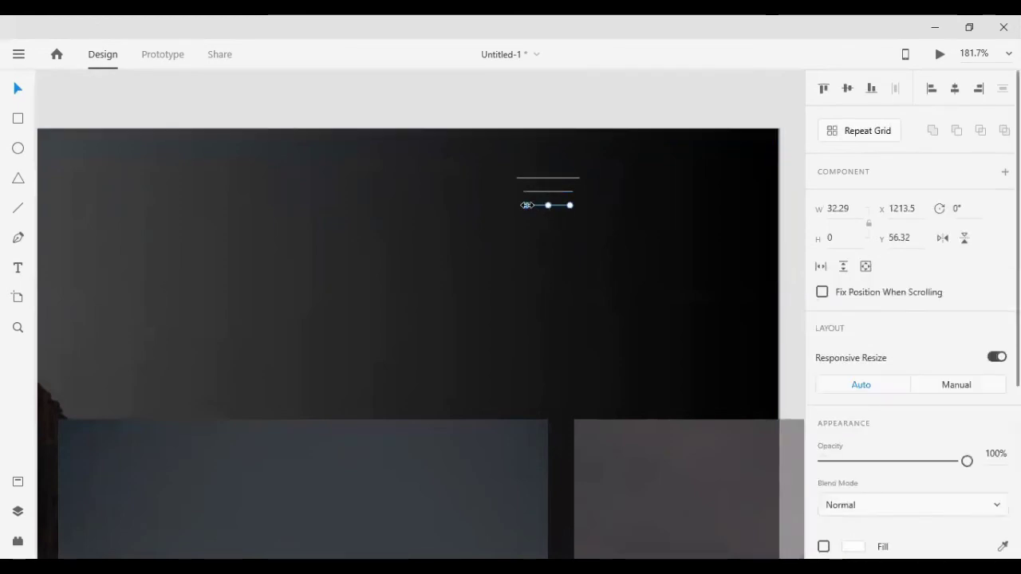
drag(551, 107, 554, 221)
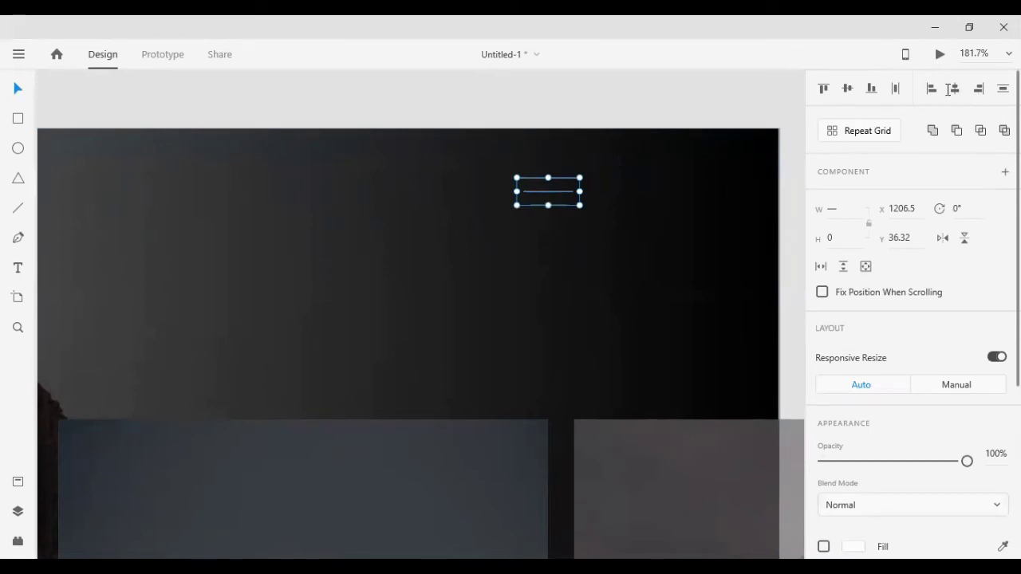
click(610, 112)
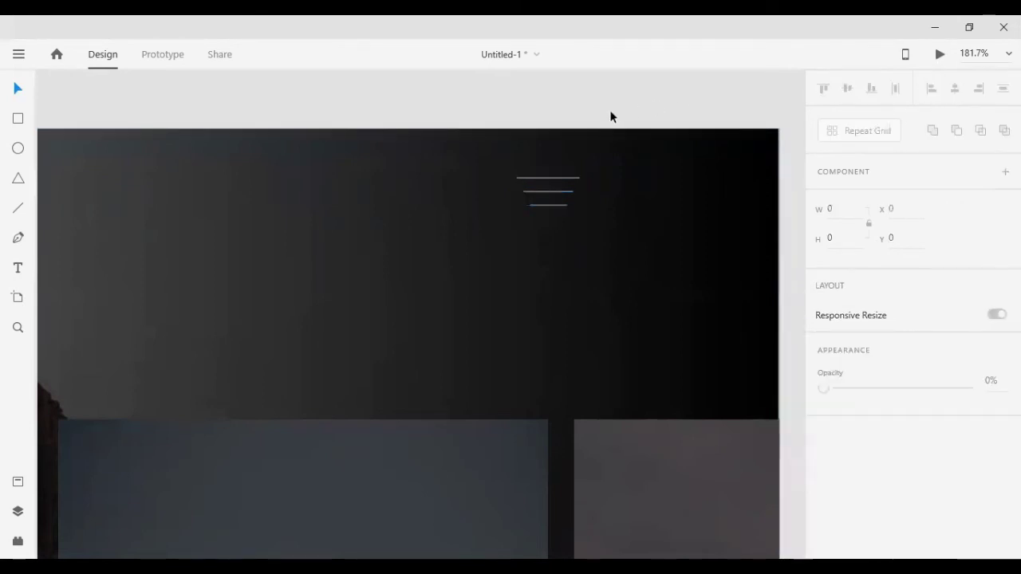
- Lengthen the bottom line back to the top line's full width and reselect the whole icon
click(547, 205)
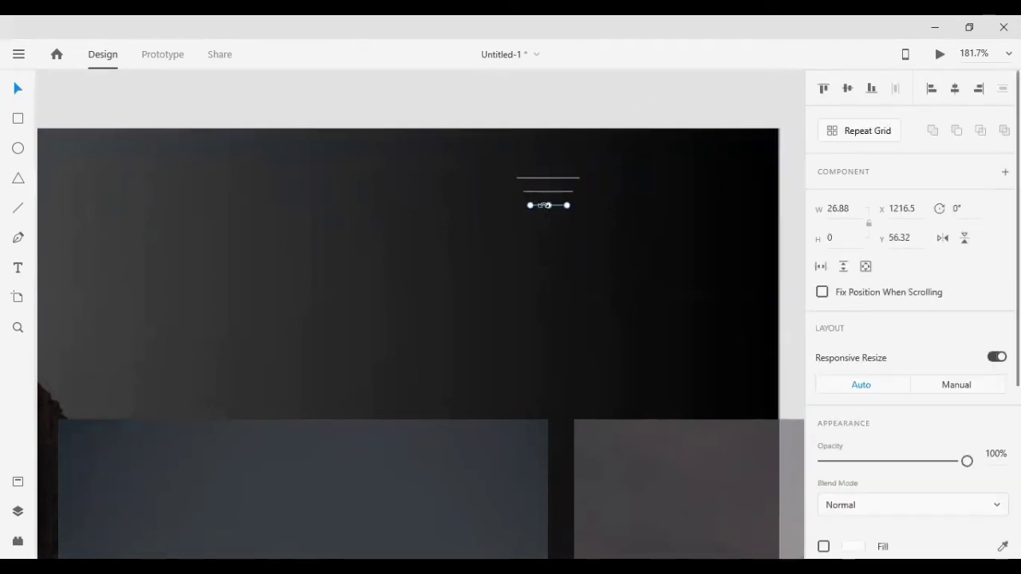
drag(531, 205, 518, 205)
drag(566, 204, 579, 204)
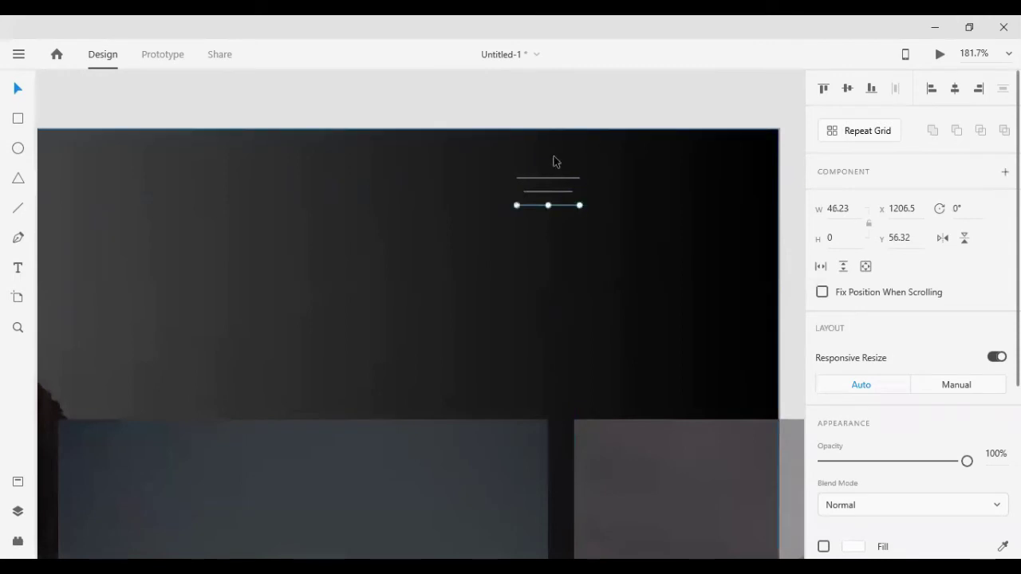
click(666, 162)
drag(638, 93, 652, 199)
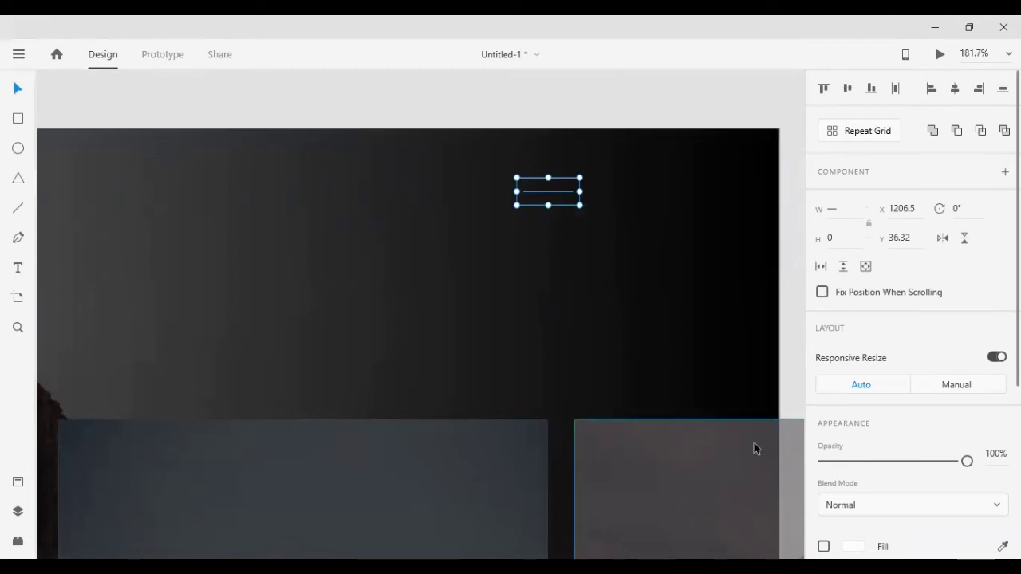
scroll(909, 467, down, 3)
- Make the menu icon's line colour white (#FFFFFF)
scroll(604, 244, down, 5)
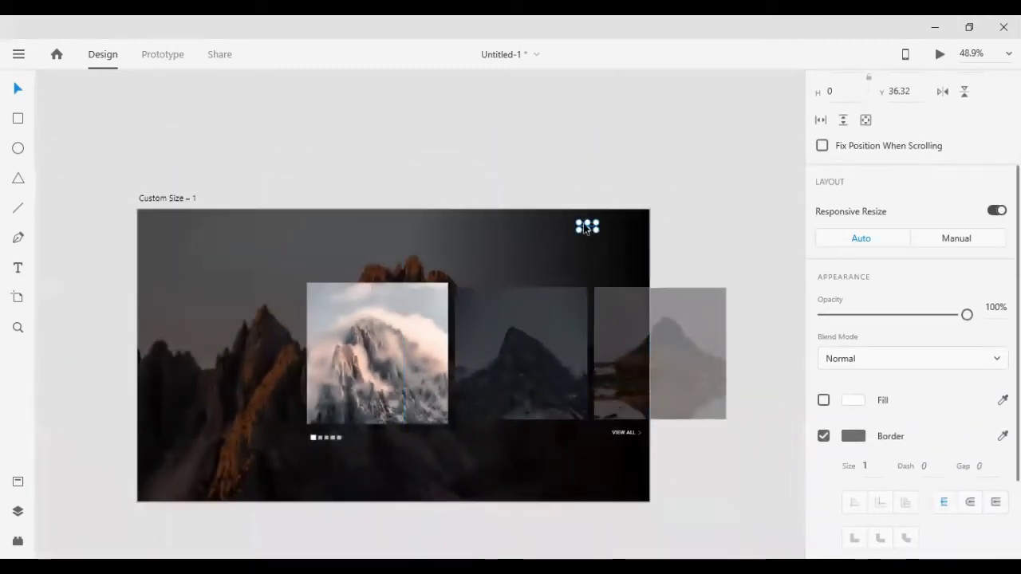
click(586, 187)
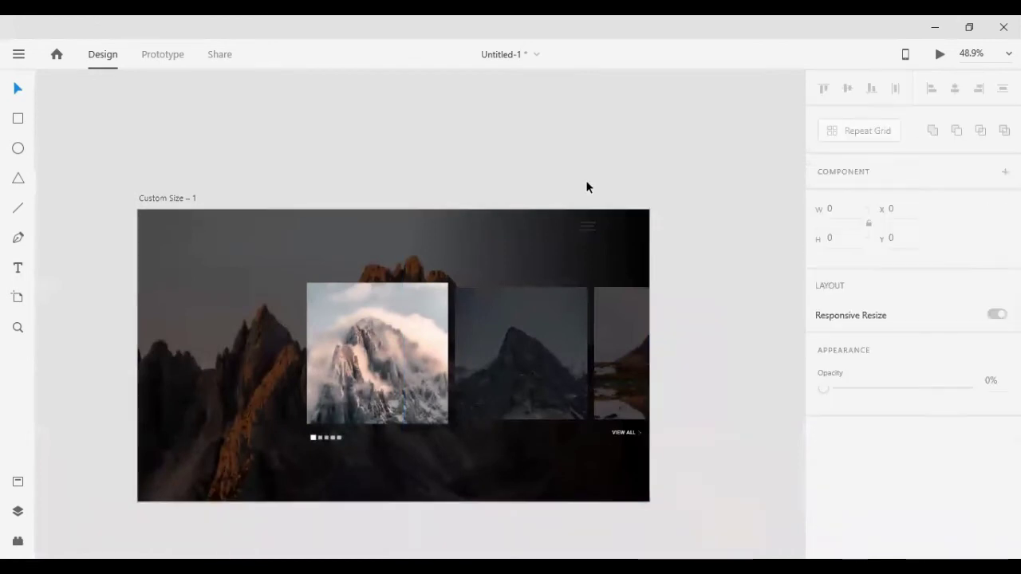
click(587, 227)
scroll(851, 429, down, 3)
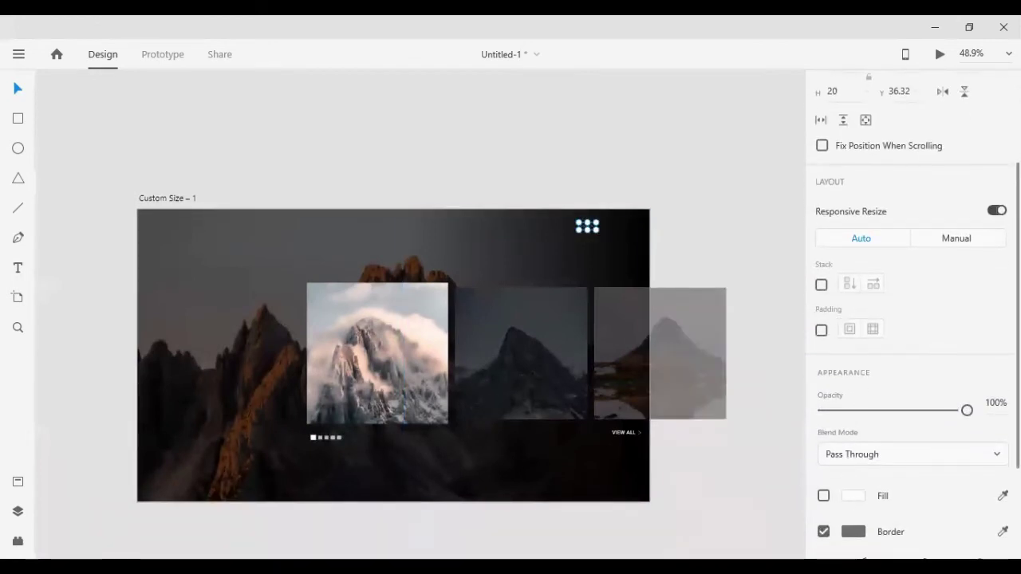
click(854, 534)
click(587, 174)
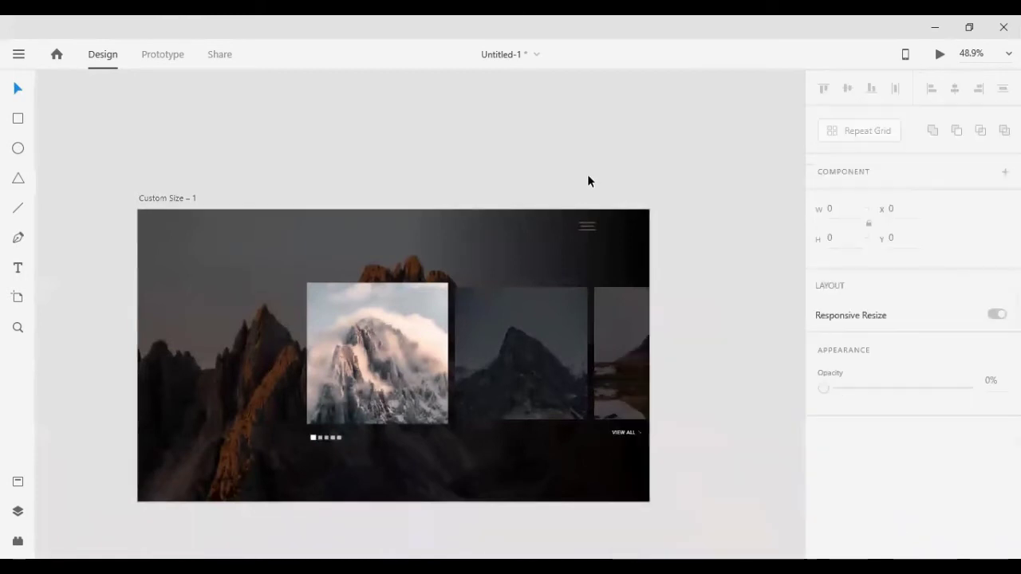
- Give the icon's lines a border size of 3 and shrink the icon from its corner
click(594, 230)
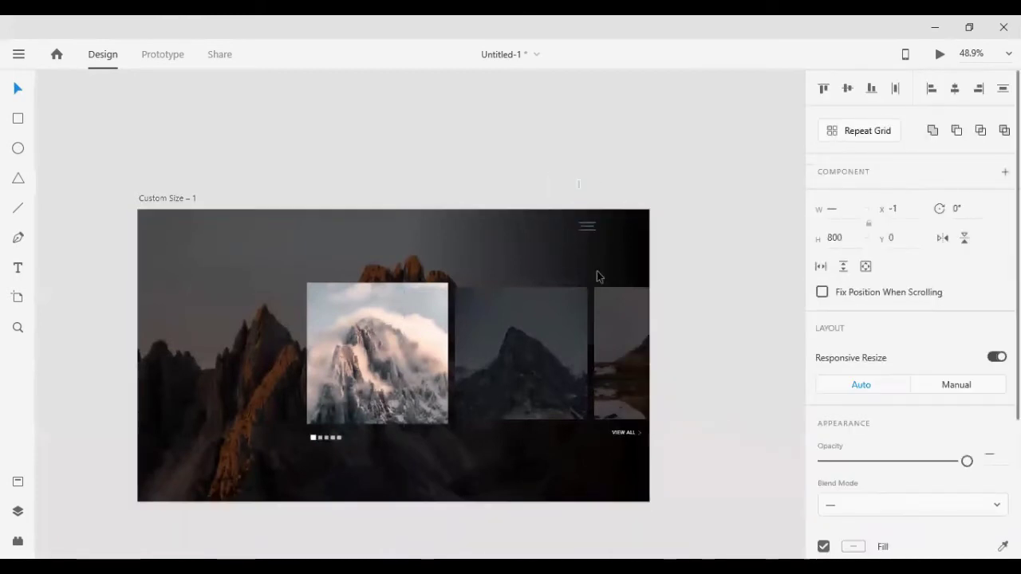
click(575, 222)
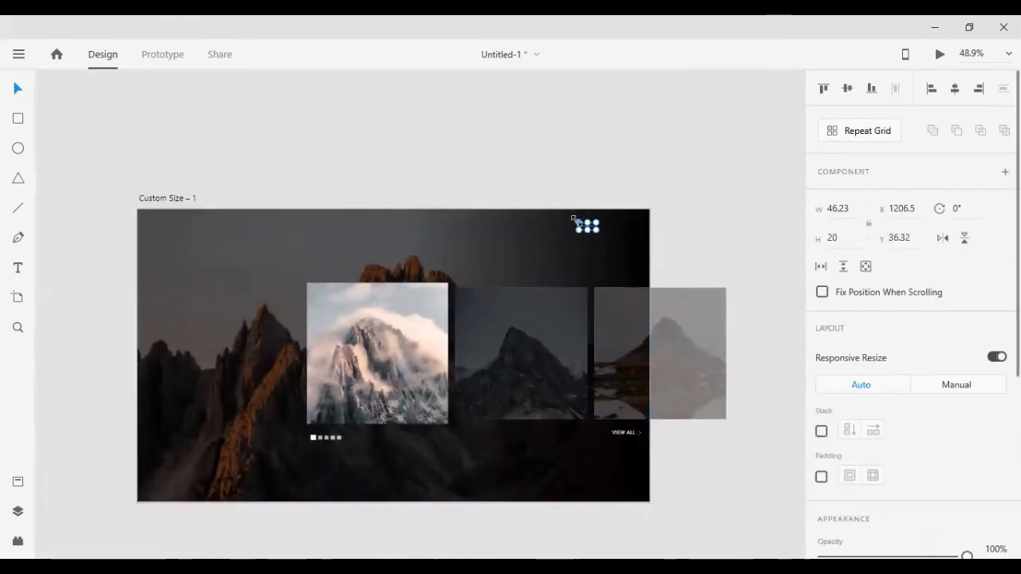
drag(572, 218, 578, 224)
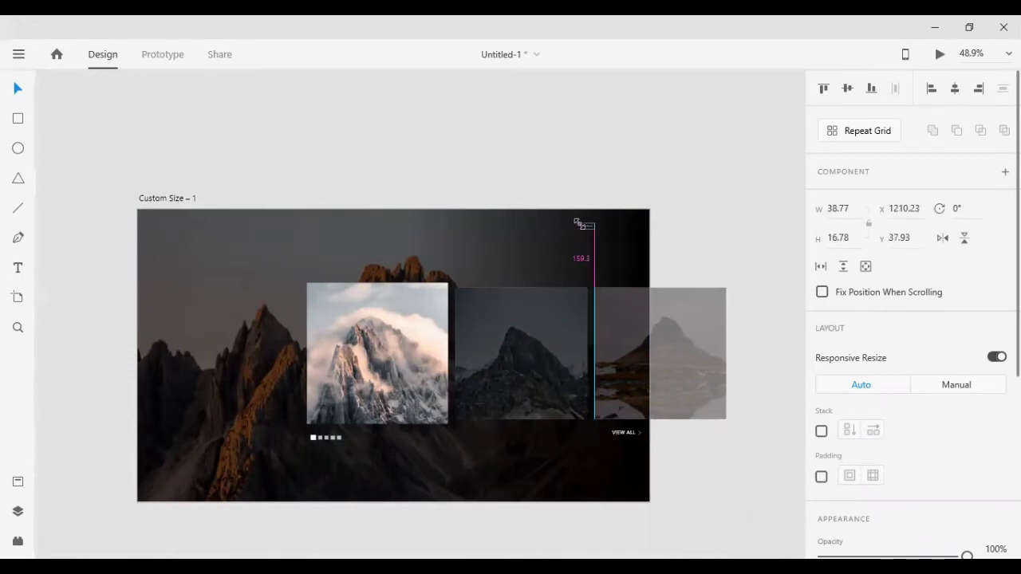
scroll(870, 479, down, 5)
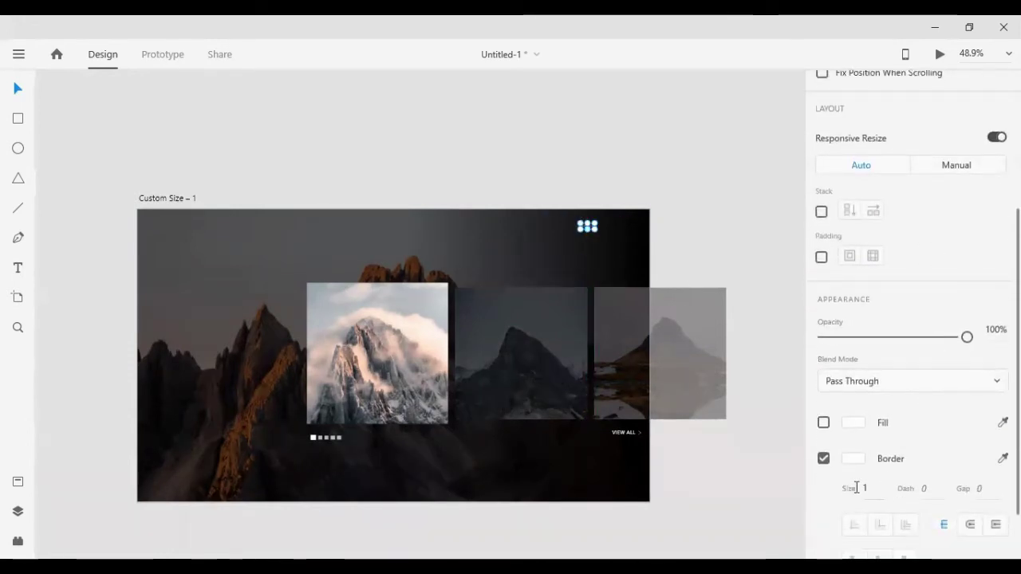
text(3)
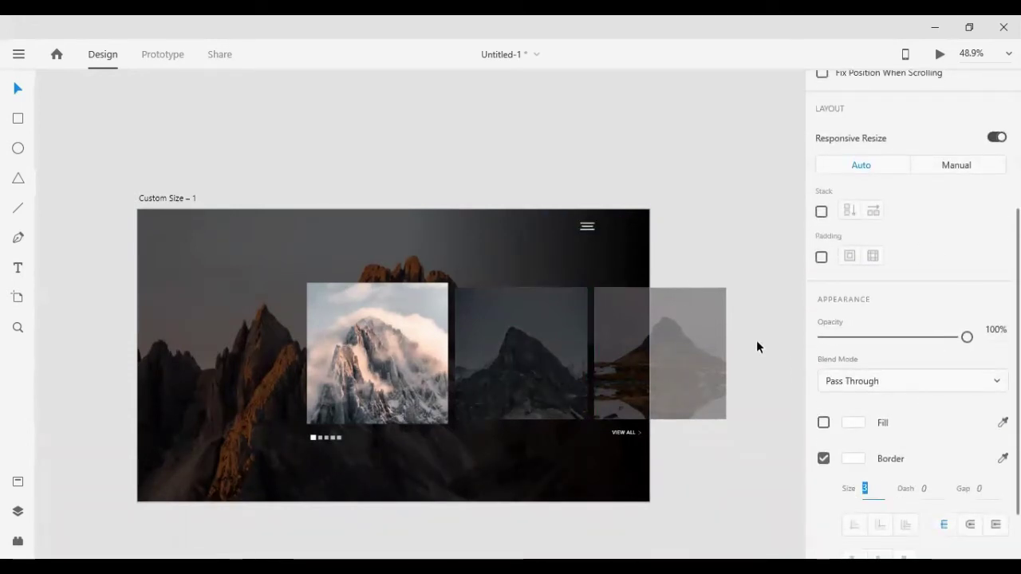
click(594, 230)
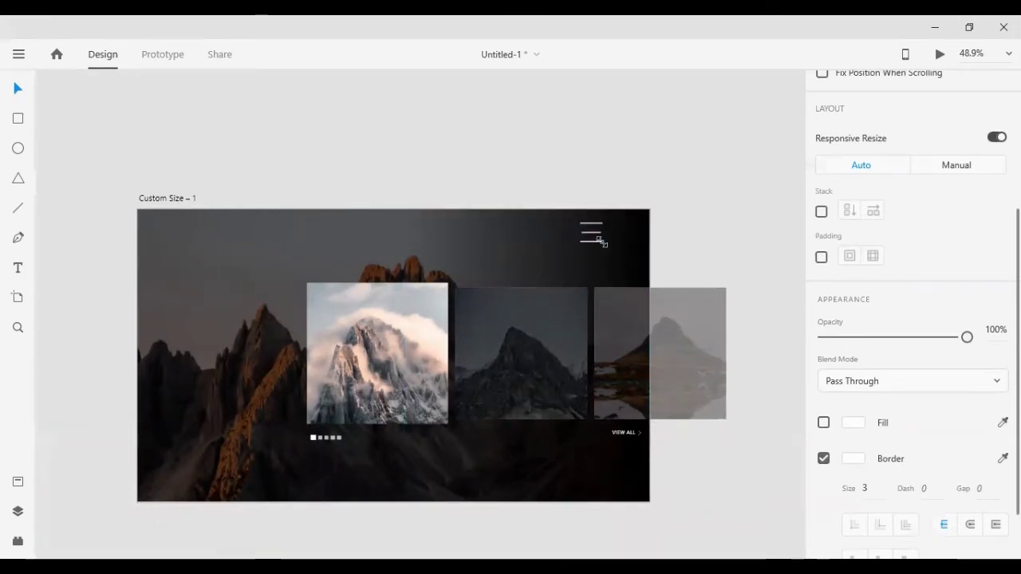
drag(594, 233, 587, 228)
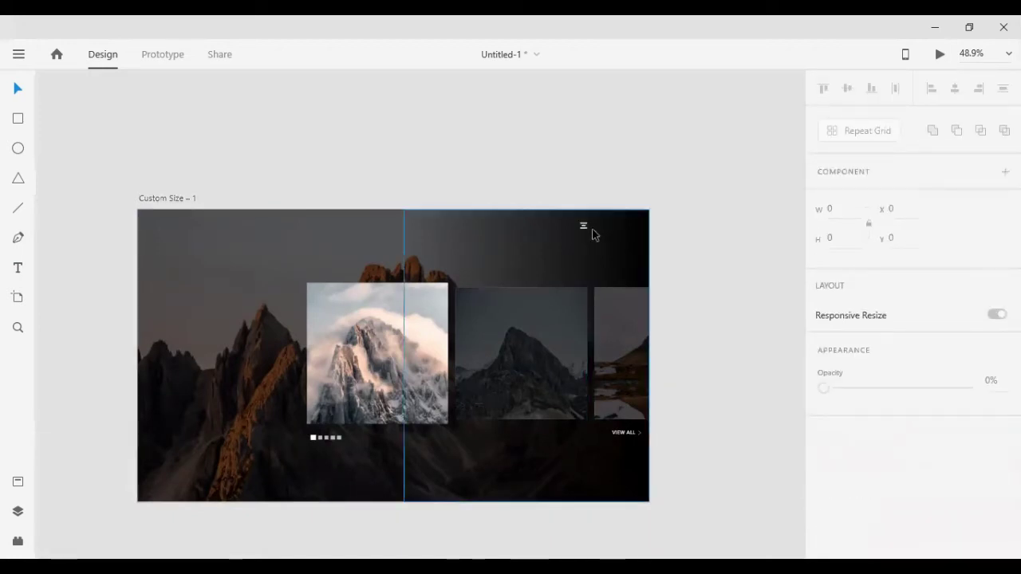
- Edit the middle bar's anchor points, nudging and pulling its ends slightly
scroll(583, 232, up, 1)
scroll(599, 207, up, 5)
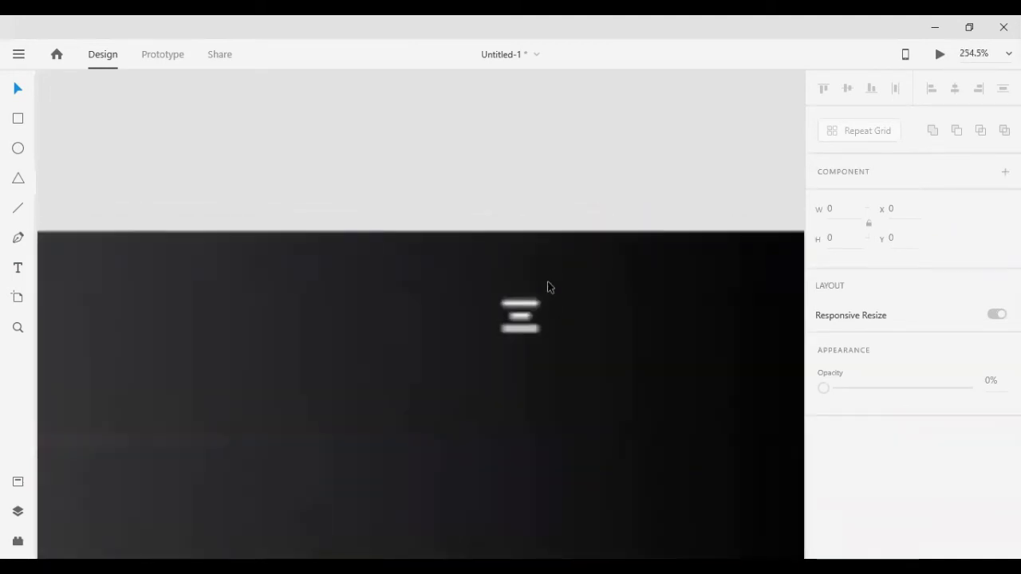
scroll(547, 287, up, 1)
click(511, 280)
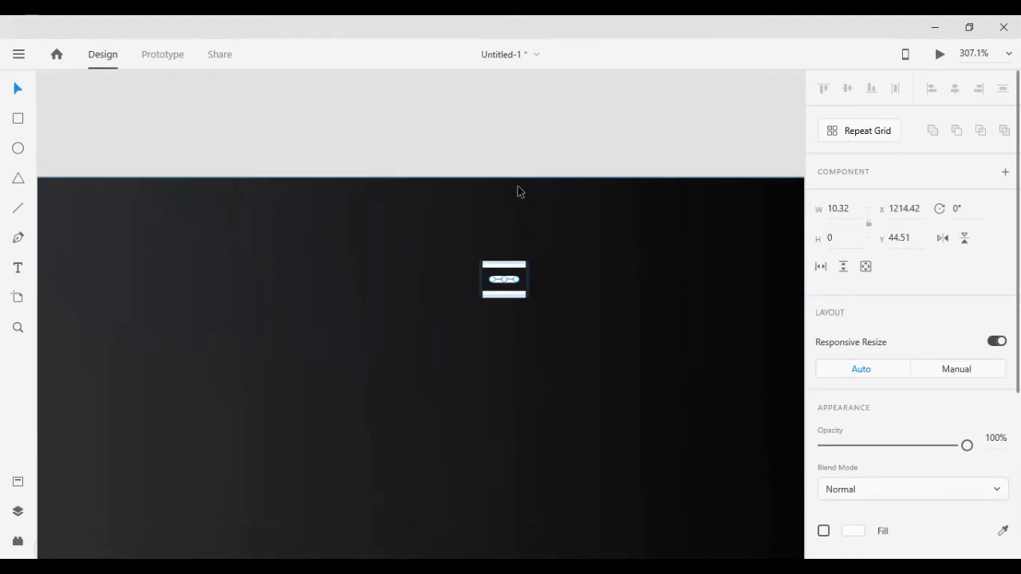
double_click(510, 282)
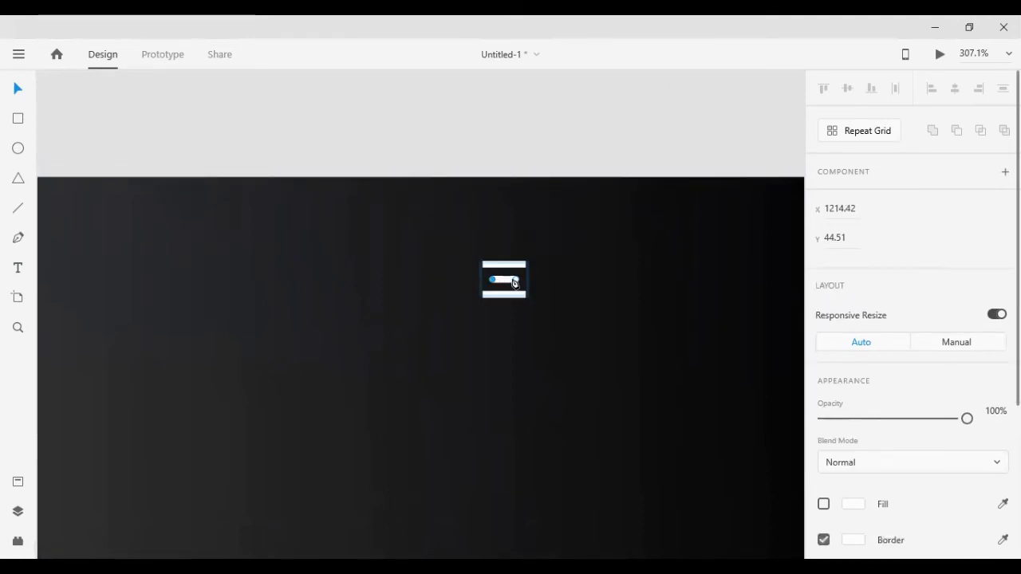
key(Left)
key(Right)
key(Right)
drag(489, 285, 487, 284)
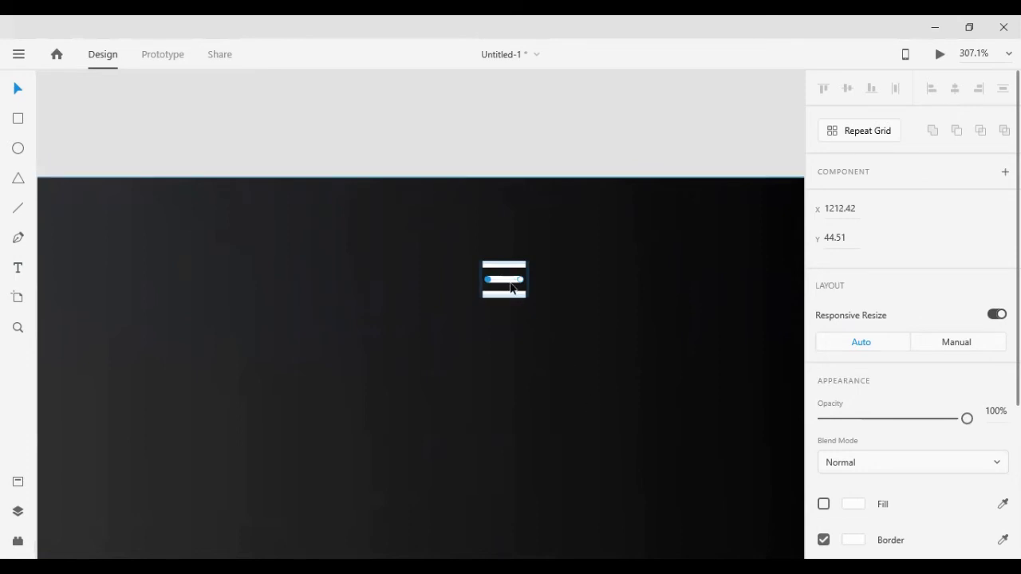
- Add a midpoint to the middle bar, then reset it so the bar stays straight
click(509, 280)
key(Left)
key(Up)
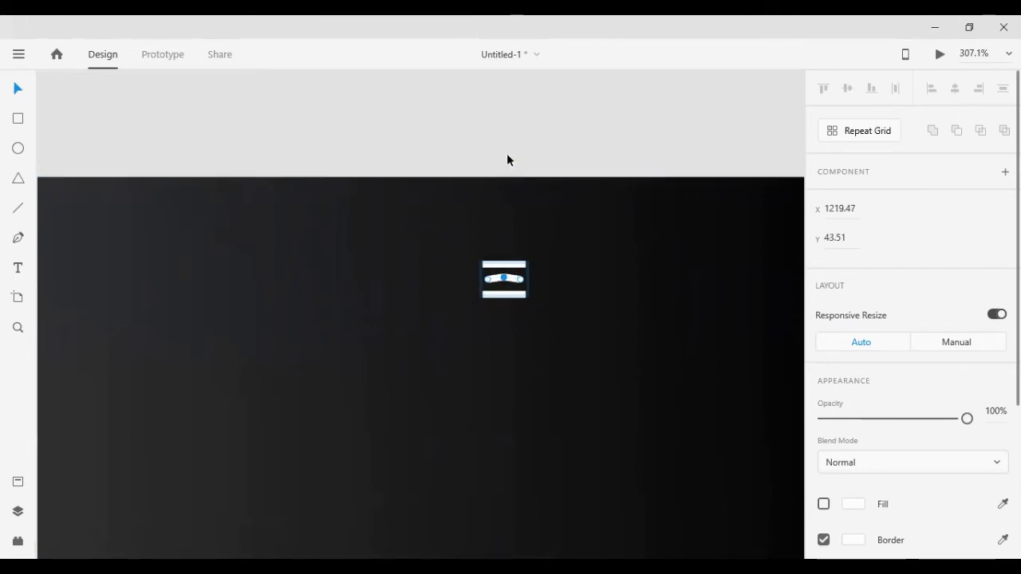
key(Down)
click(474, 145)
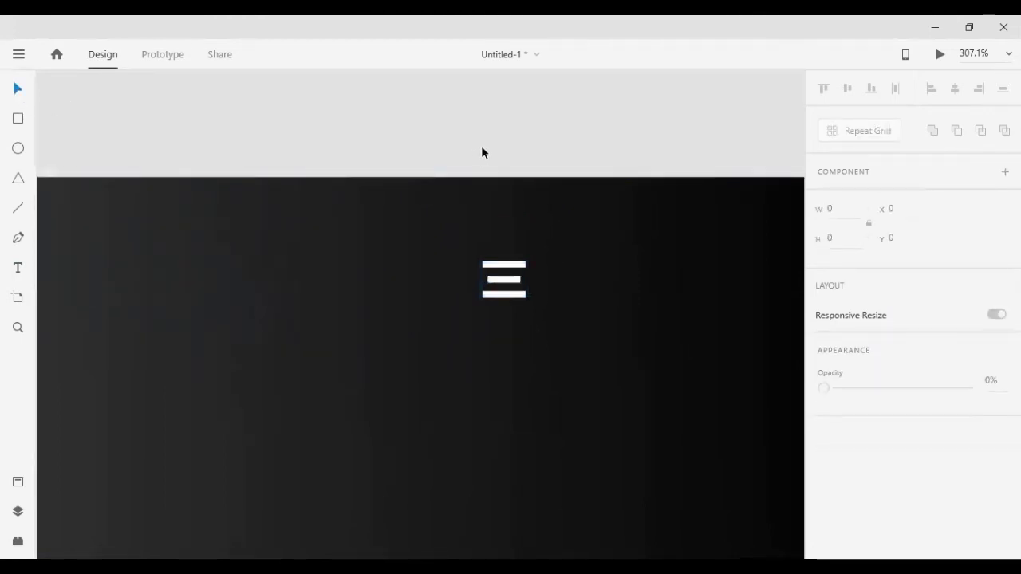
scroll(528, 187, down, 10)
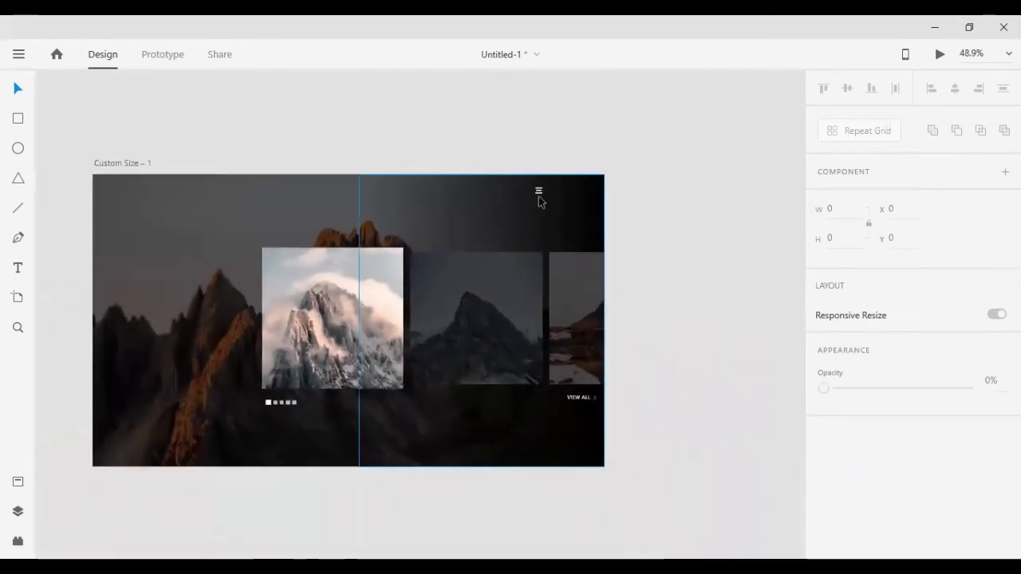
- Resize the menu icon to W 27.77 and H 17.15
click(539, 197)
double_click(539, 197)
scroll(865, 319, down, 3)
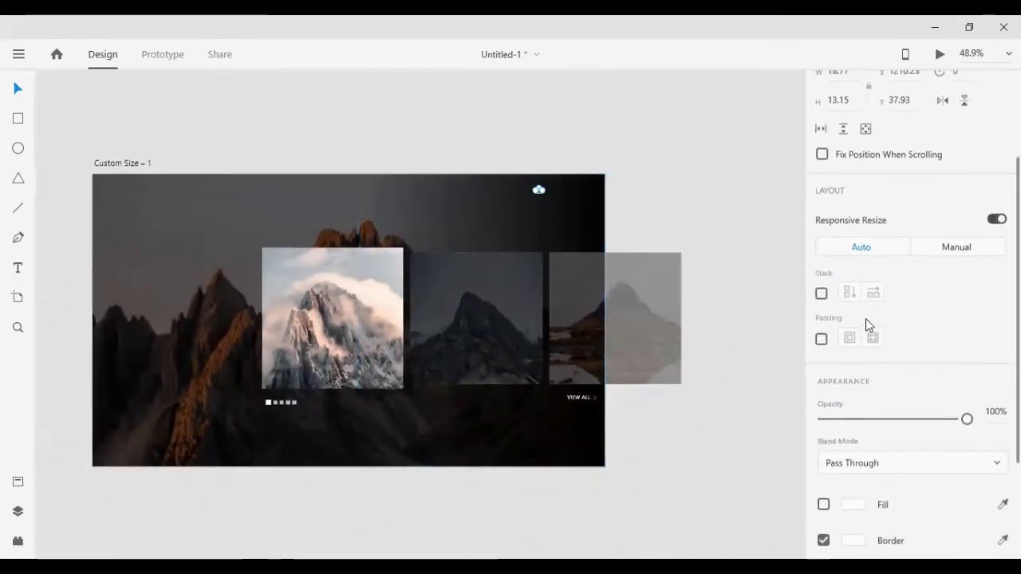
scroll(865, 318, up, 3)
click(851, 212)
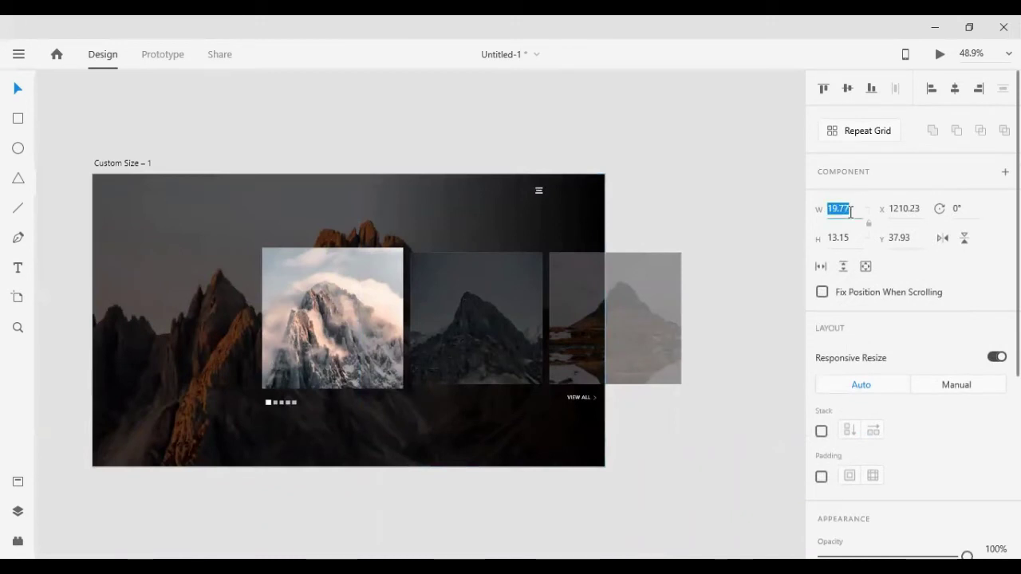
key(Up)
key(Up)
key(Up)
click(854, 242)
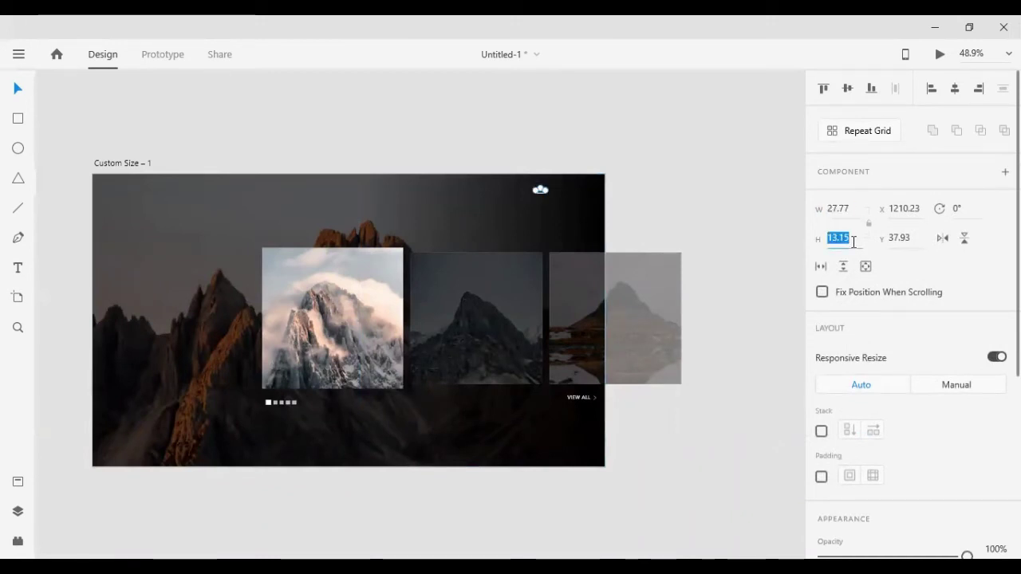
key(Up)
key(Up)
key(Up)
key(Up)
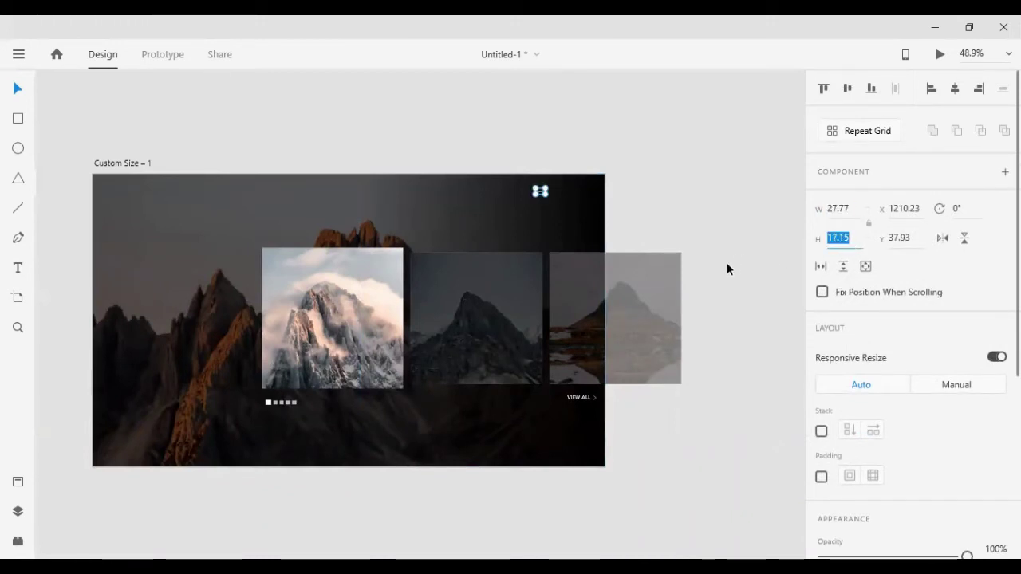
- Reselect the menu icon inside its group and check its border thickness
click(748, 298)
click(540, 199)
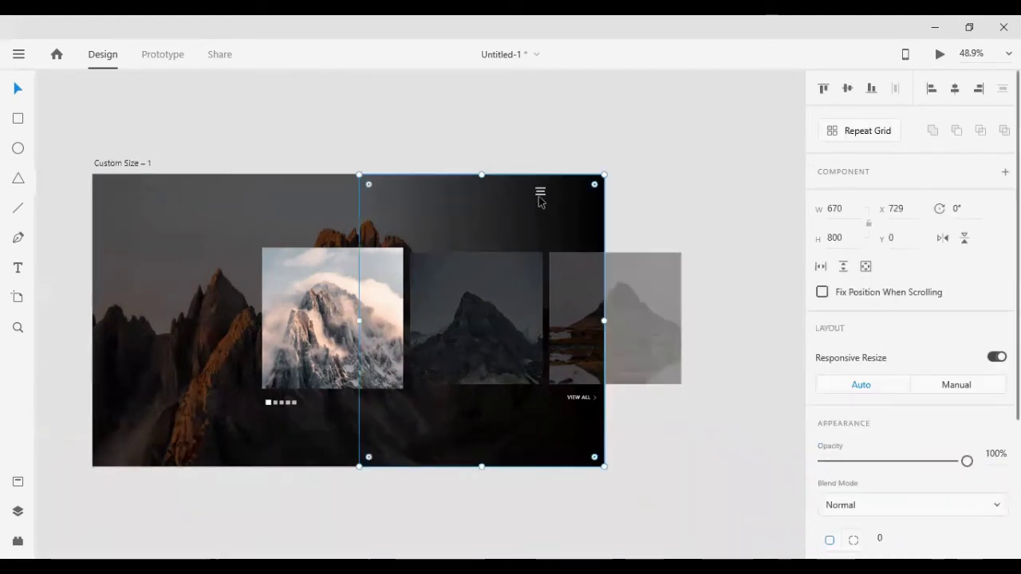
double_click(540, 194)
scroll(886, 397, down, 5)
click(868, 486)
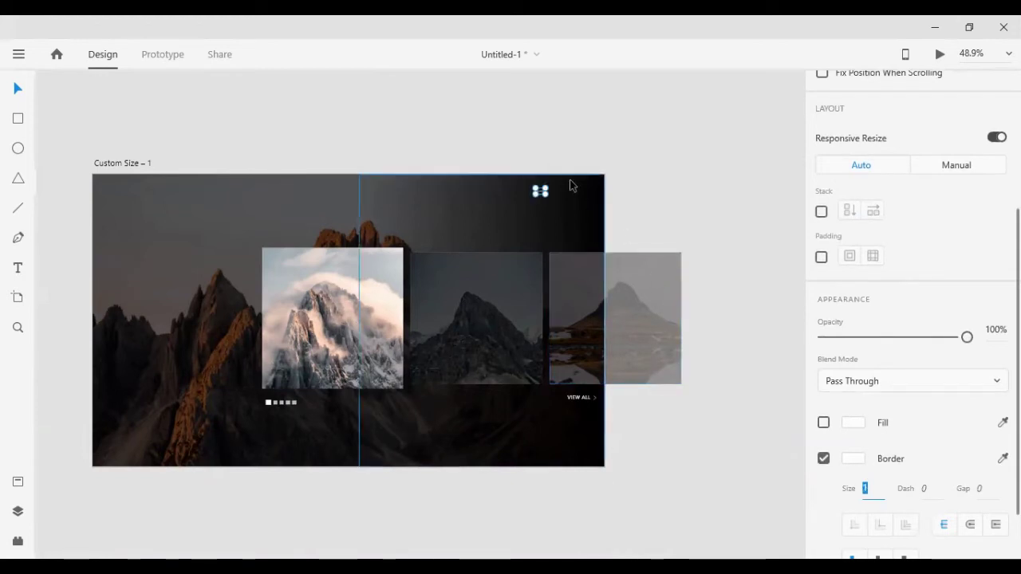
- Nudge the menu icon toward the top-right corner, ending at x 1322.23, y 32.93
click(540, 191)
double_click(541, 191)
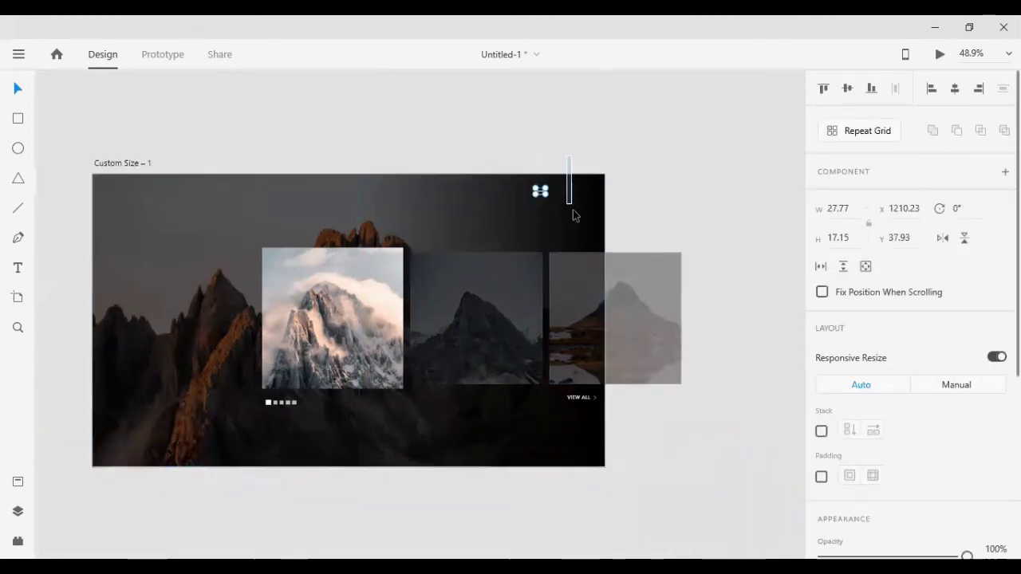
key(shift+Right)
key(shift+Right)
key(shift+Right)
key(shift+Right)
key(shift+Right)
key(shift+Right)
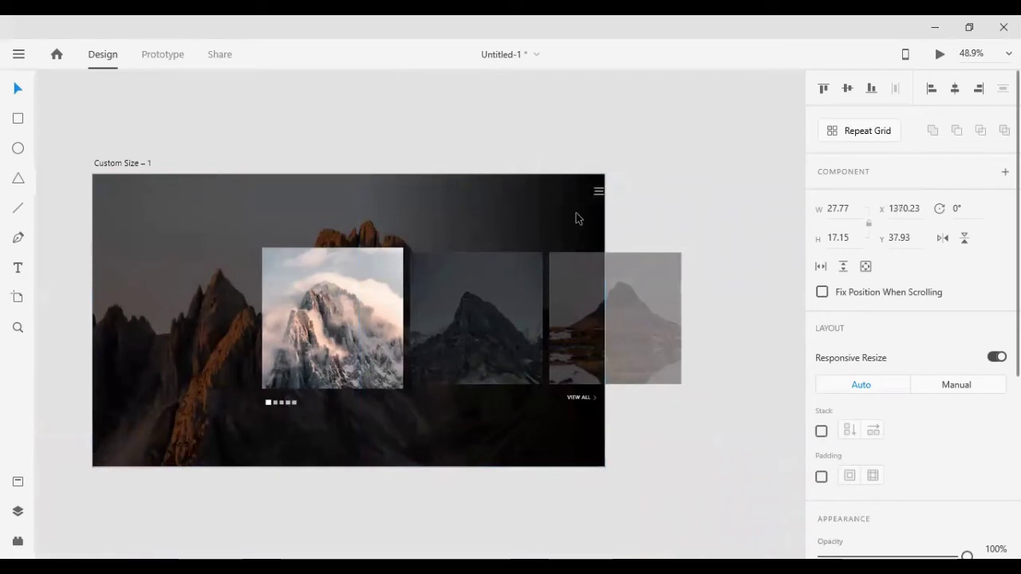
key(shift+Up)
key(Up)
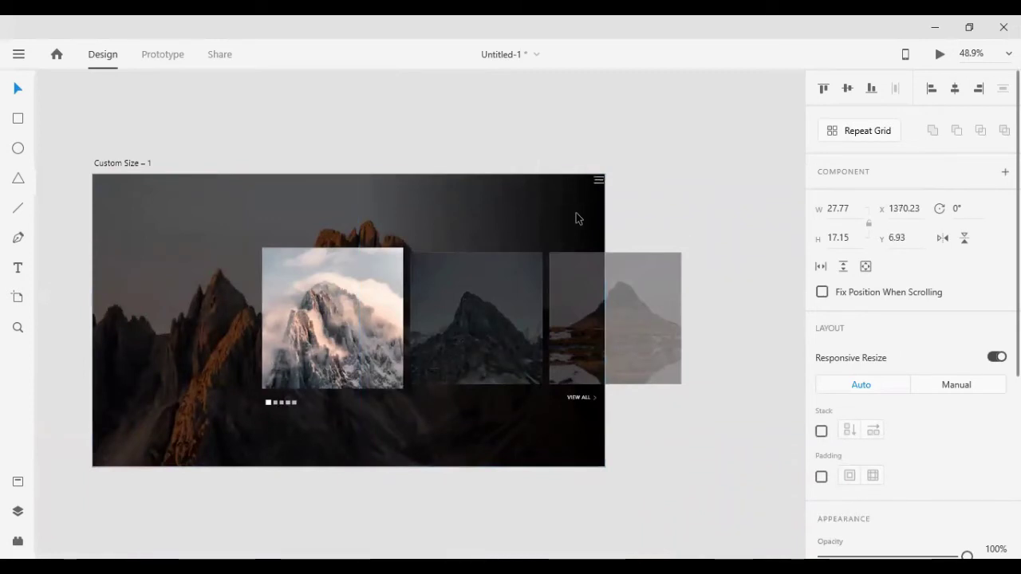
key(Up)
key(Up)
key(Right)
key(Right)
key(Right)
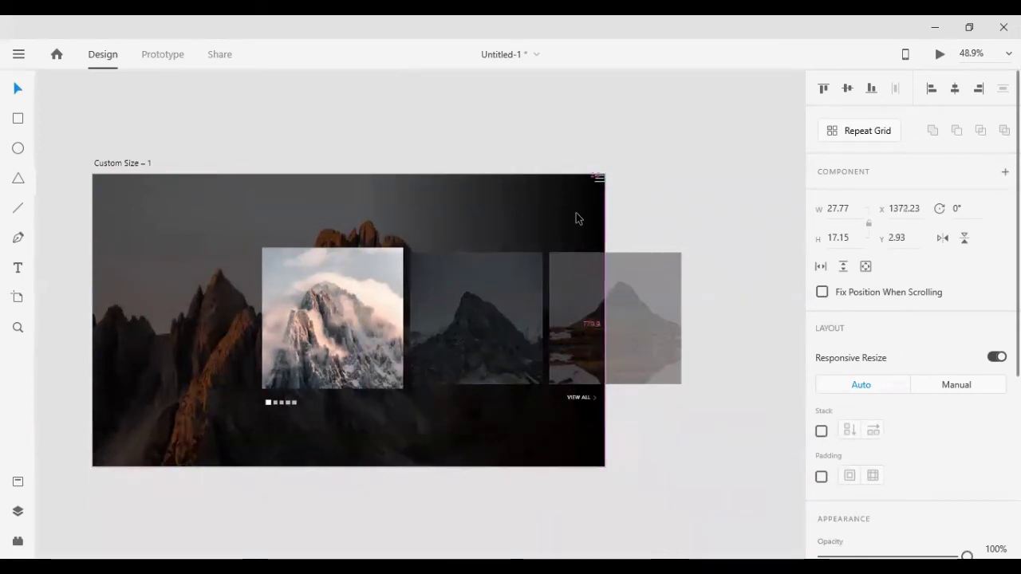
key(shift+Down)
key(shift+Down)
key(shift+Down)
key(shift+Left)
key(Left)
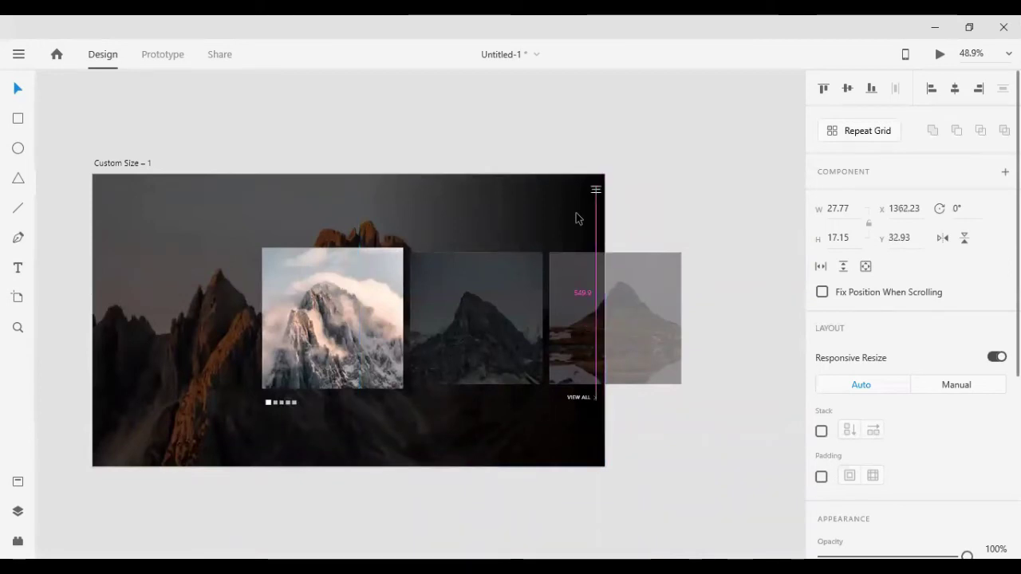
key(shift+Left)
key(shift+Left)
key(shift+Left)
key(shift+Left)
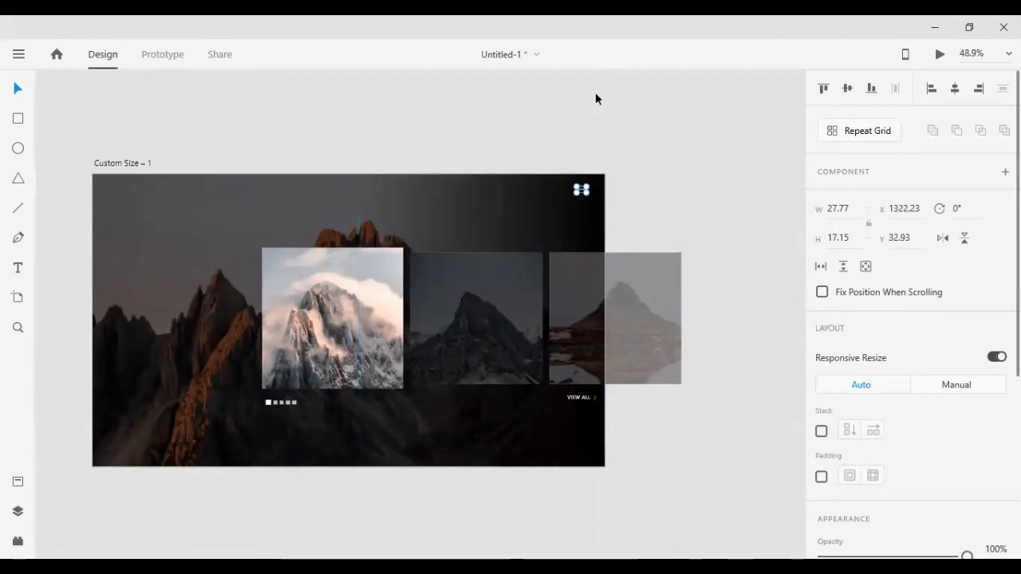
click(429, 128)
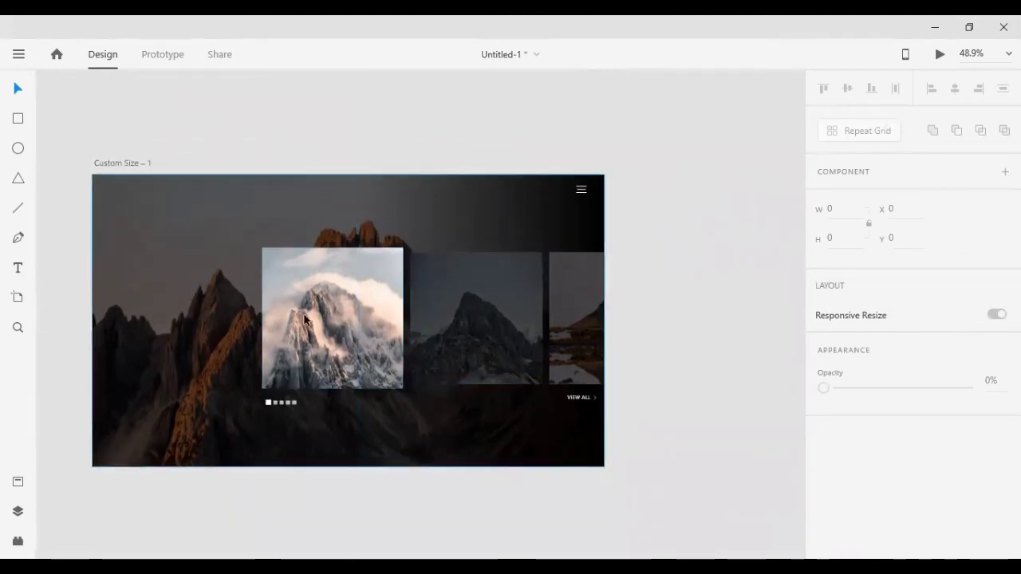
- Add a text layer above the artboard reading 'EXPLOR THE MOUNTAINS'
click(17, 268)
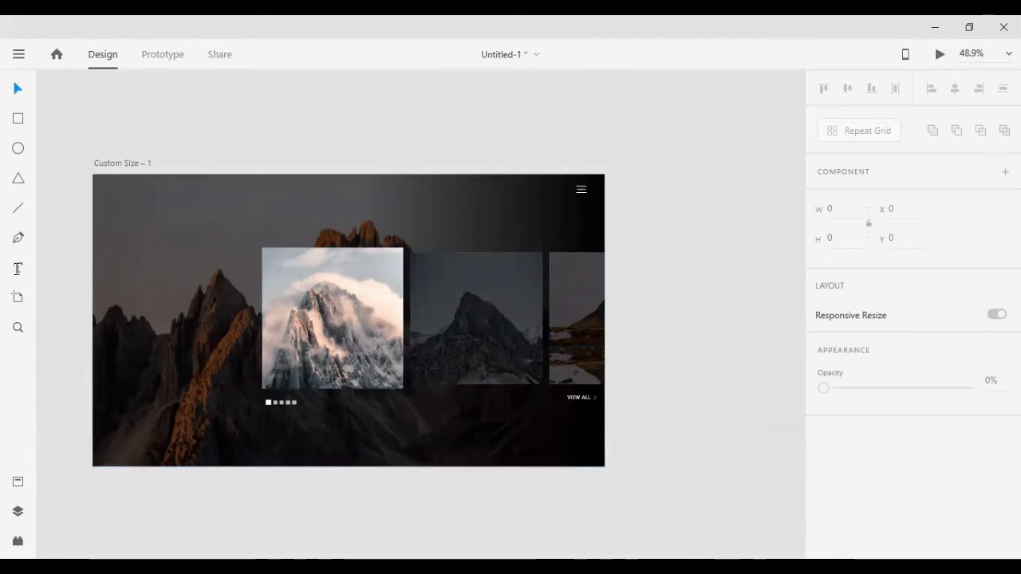
click(177, 96)
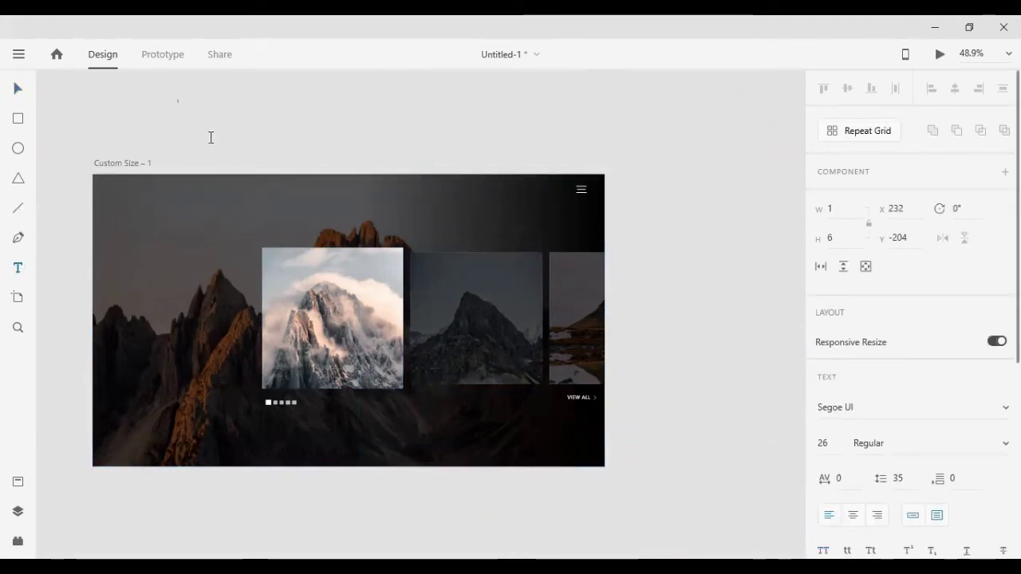
key(Escape)
click(93, 133)
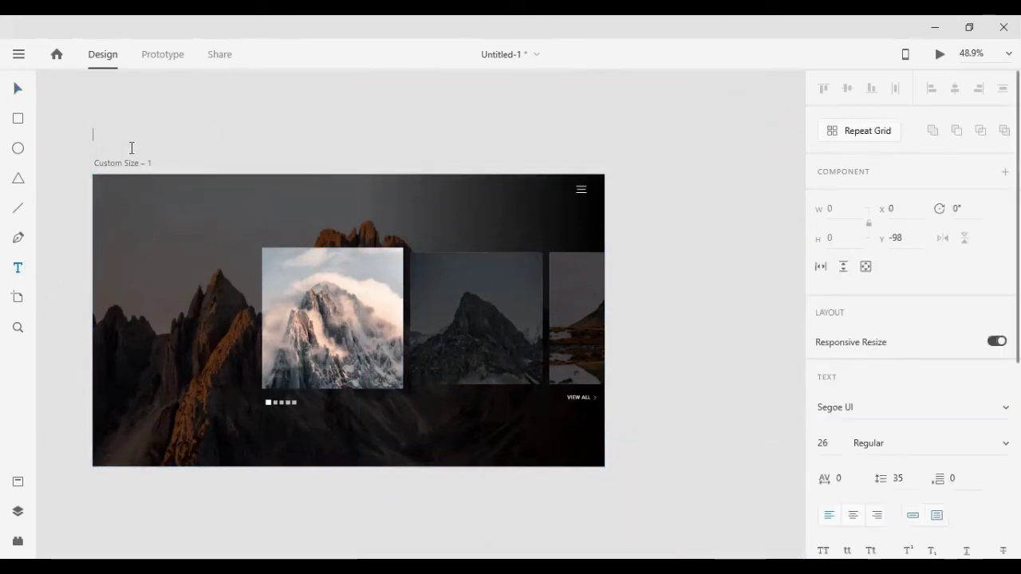
text(W)
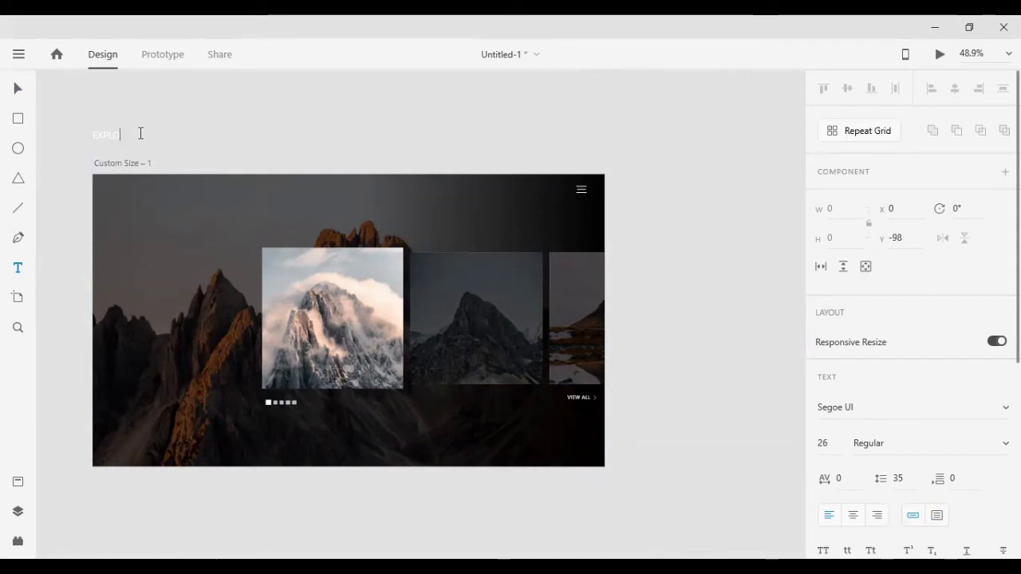
key(Escape)
text(RE THE M)
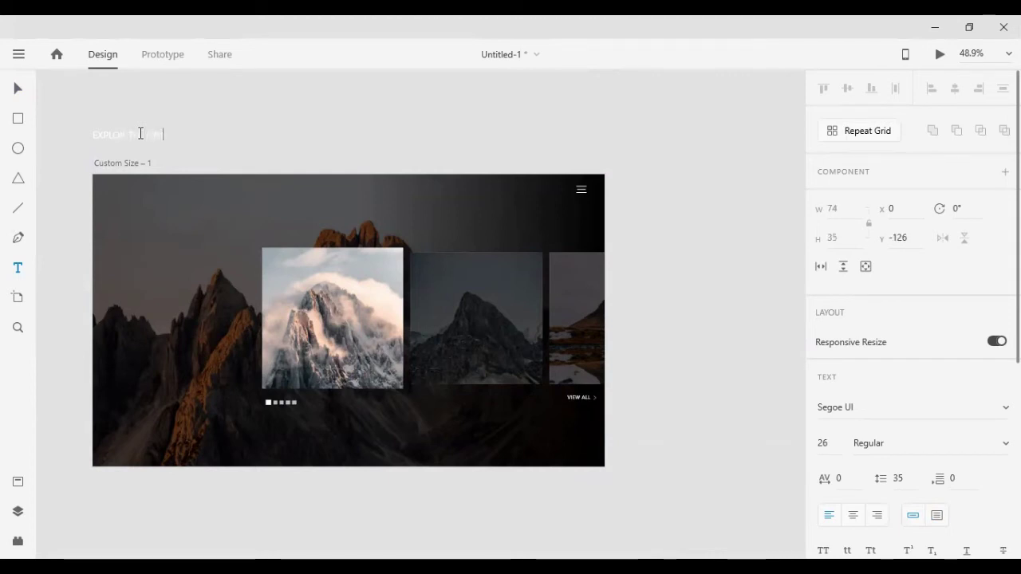
text(OU)
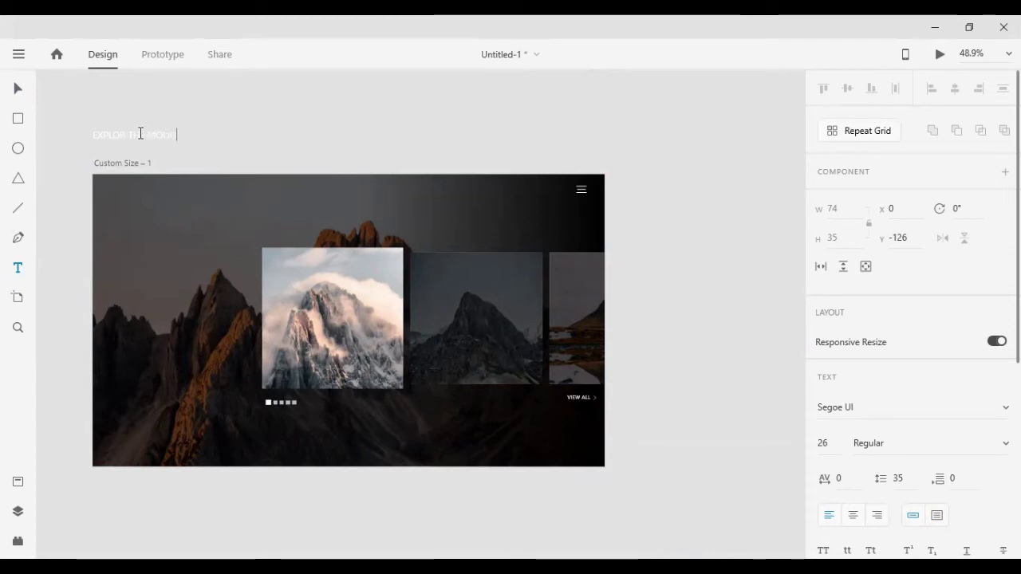
text(N)
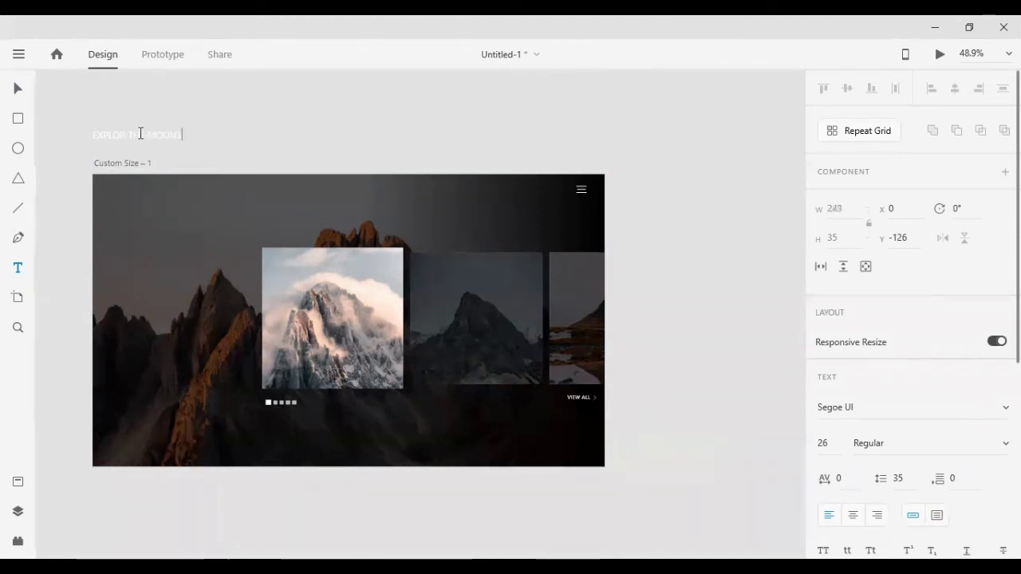
text(TA)
text(IN)
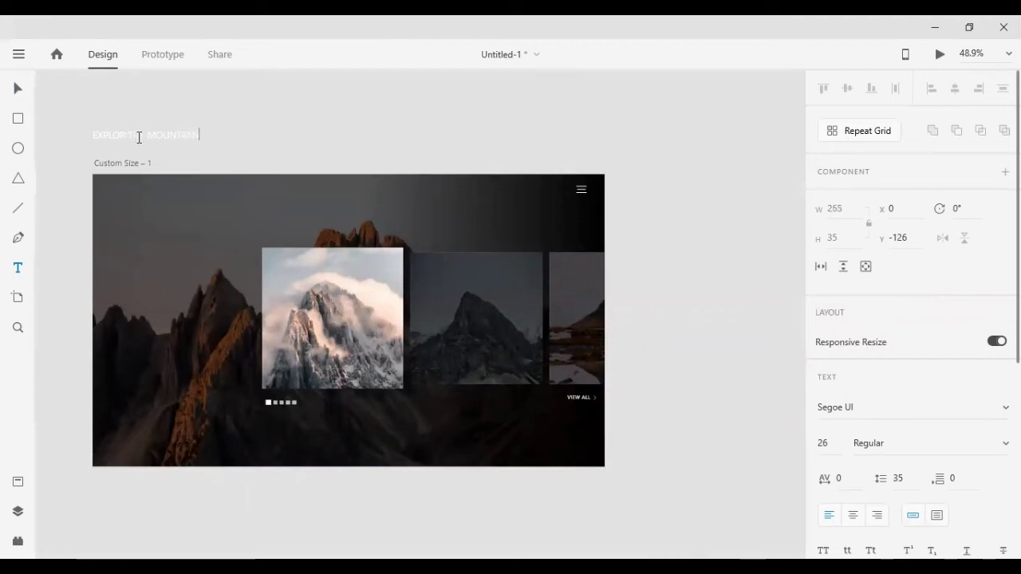
key(Escape)
double_click(185, 138)
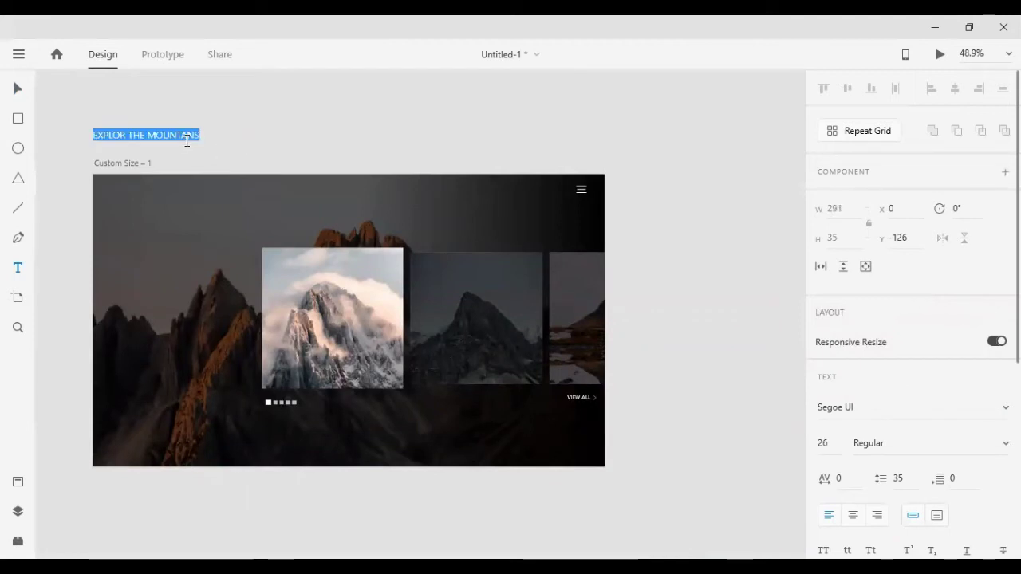
click(200, 134)
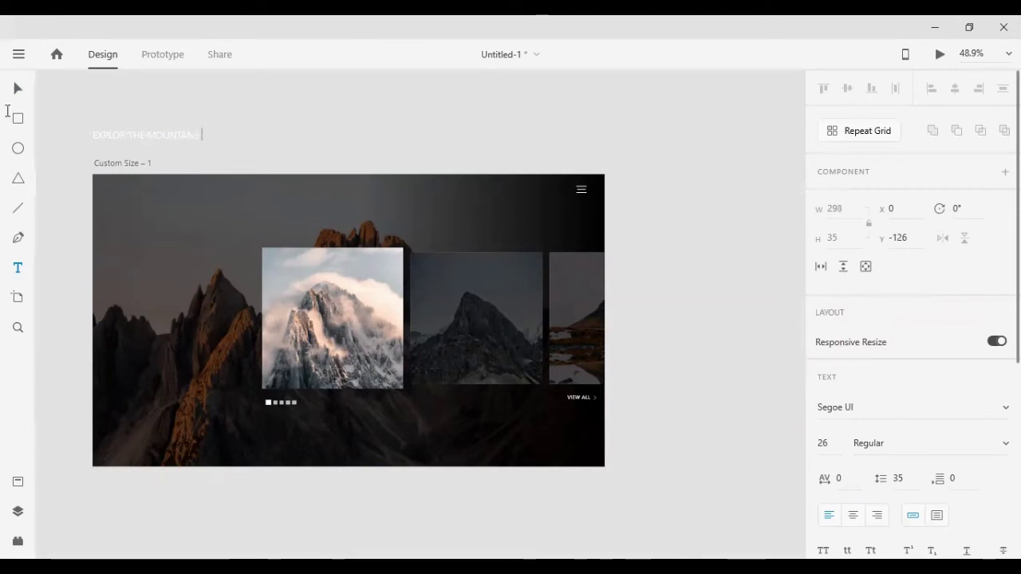
key(Escape)
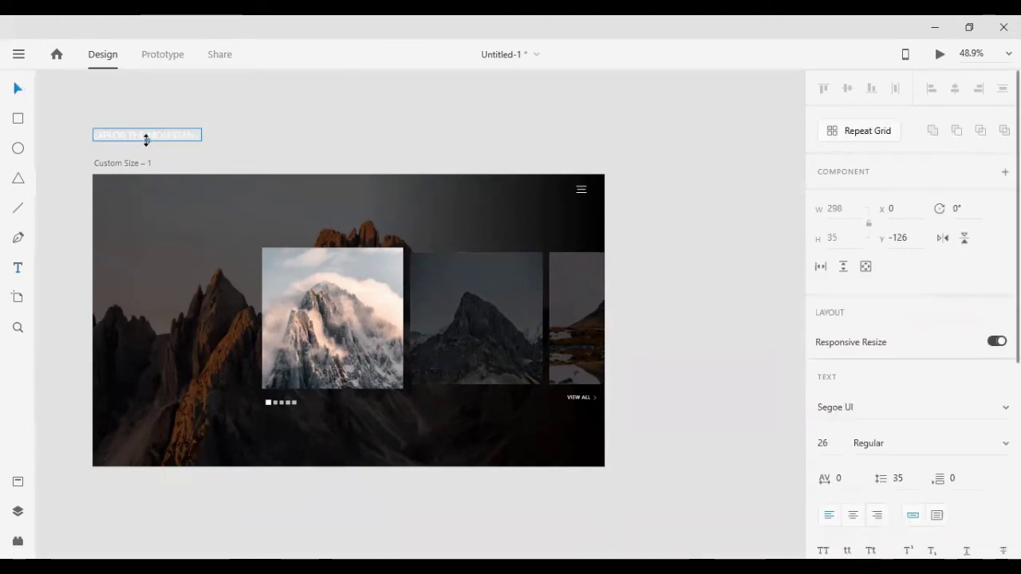
- Move the heading onto the artboard's left side
mouse_move(146, 140)
mouse_down()
mouse_move(153, 165)
mouse_move(301, 283)
mouse_up()
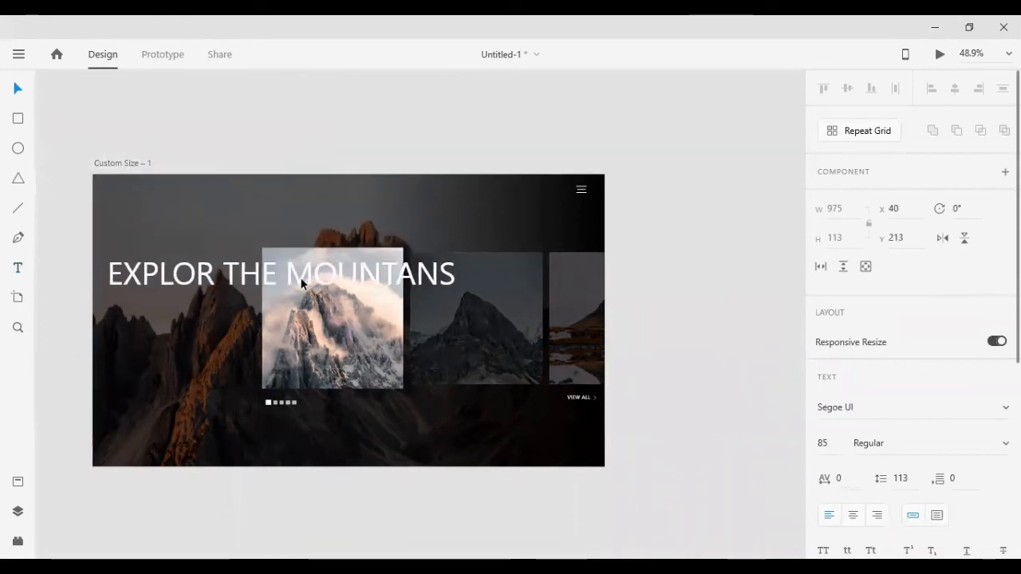
double_click(302, 279)
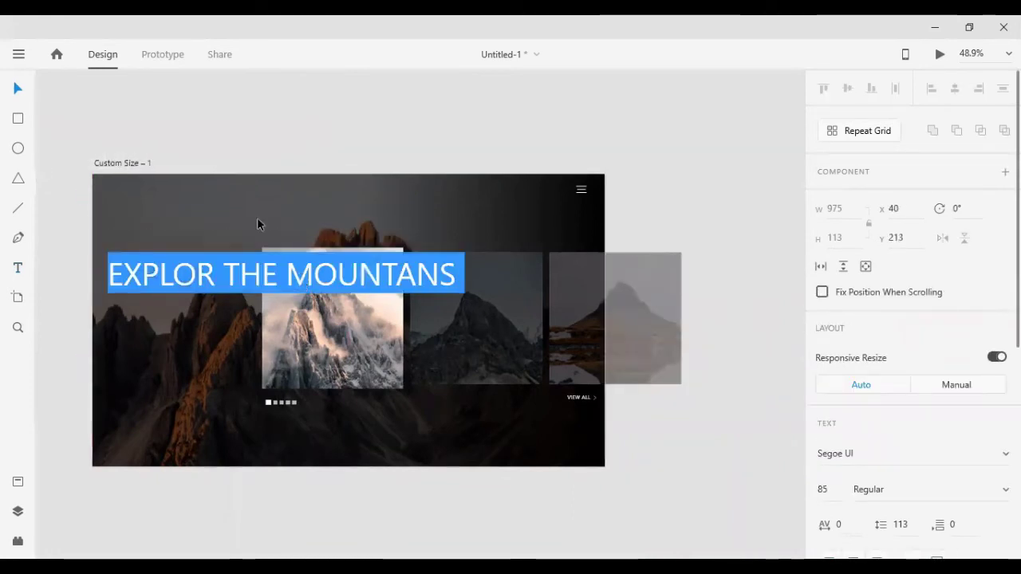
key(Escape)
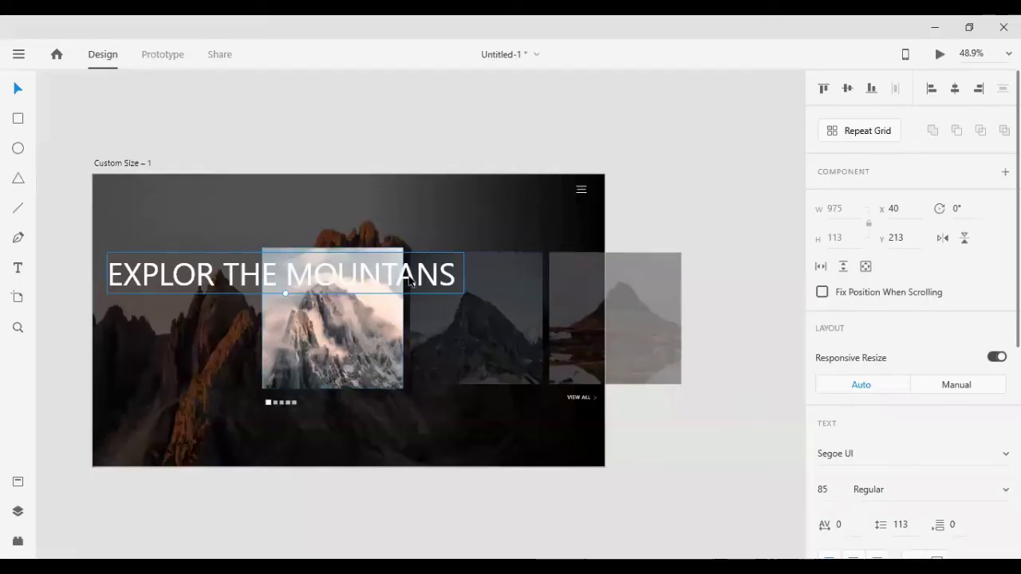
- Correct the heading to 'EXPLORE THE MOUNTAINS' and shift it slightly lower
double_click(413, 278)
click(415, 276)
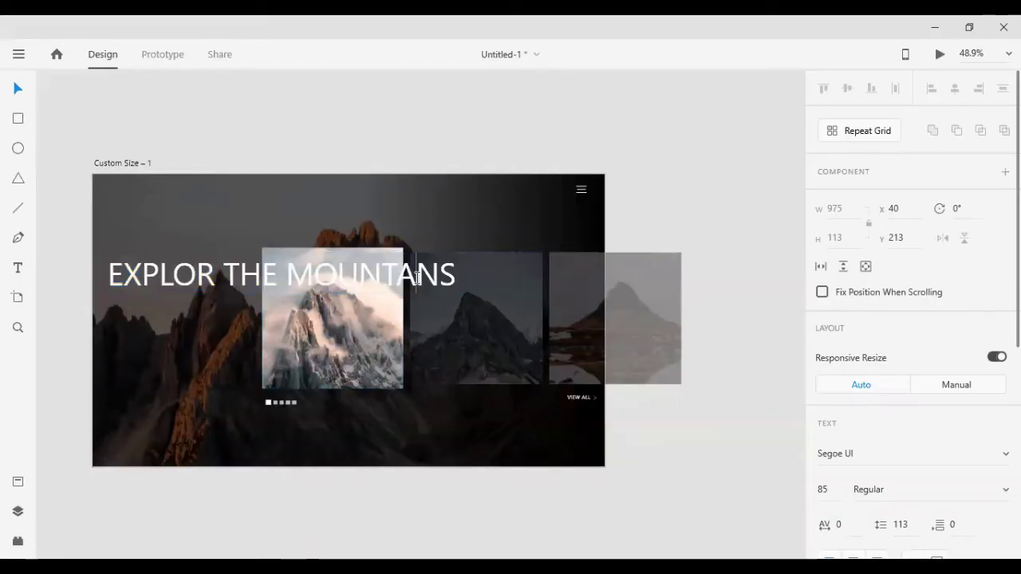
text(i)
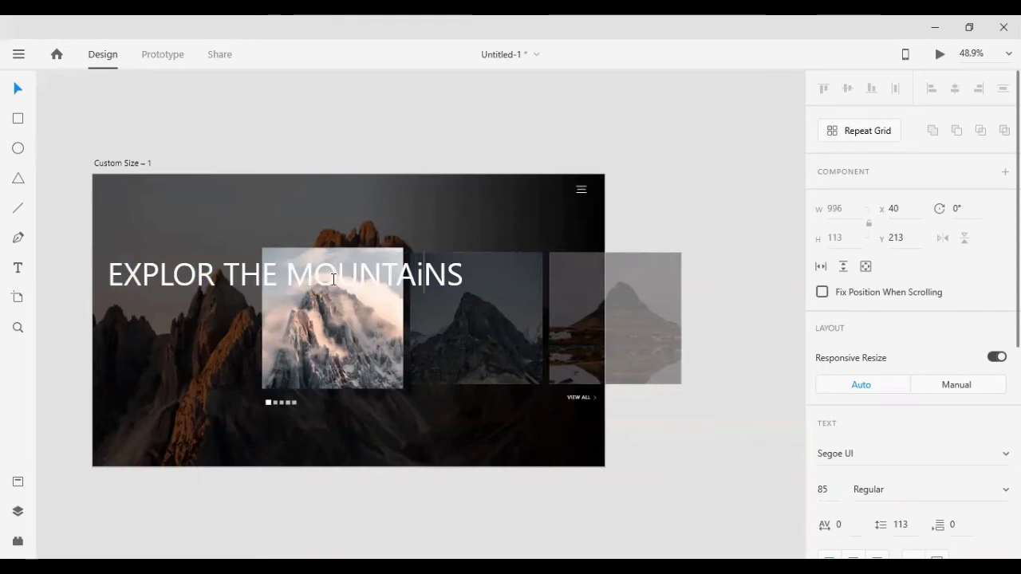
key(BackSpace)
text(I)
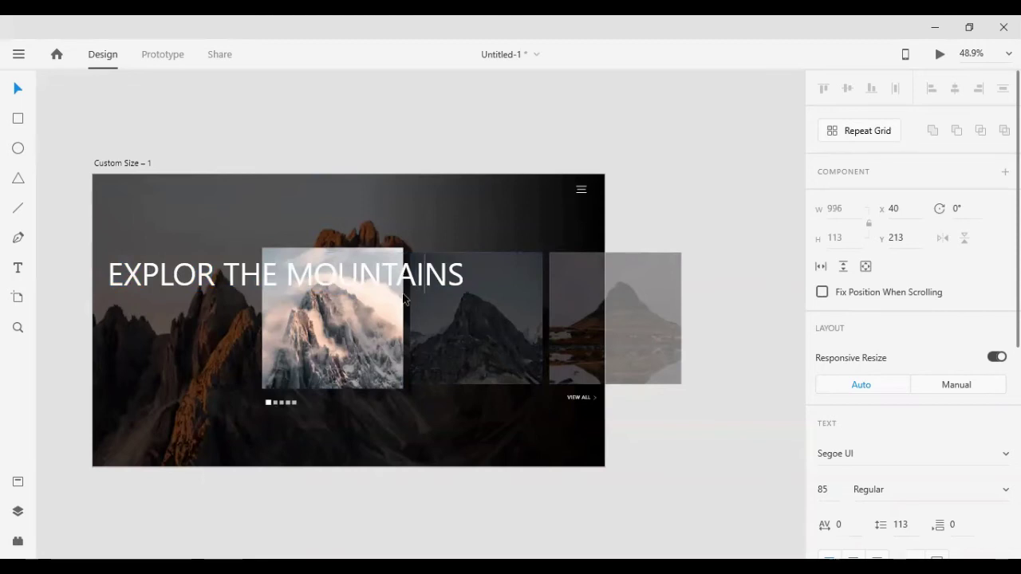
click(214, 270)
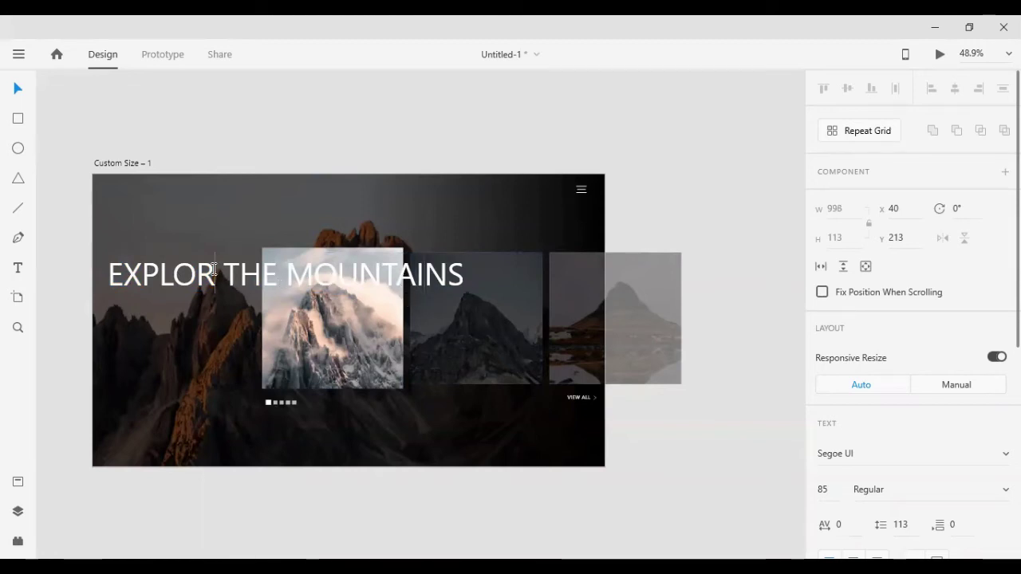
text(E)
key(Escape)
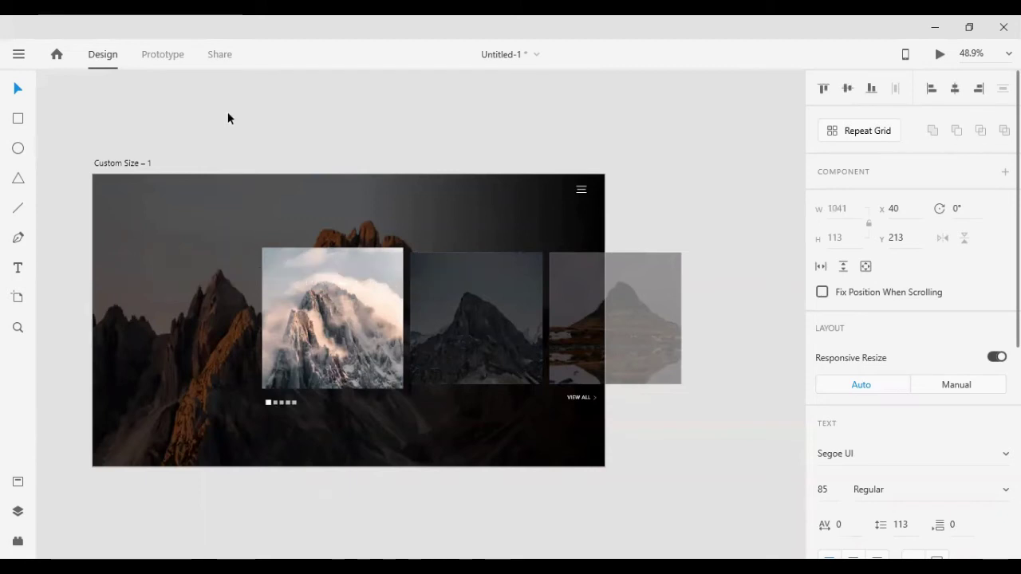
drag(212, 277, 211, 293)
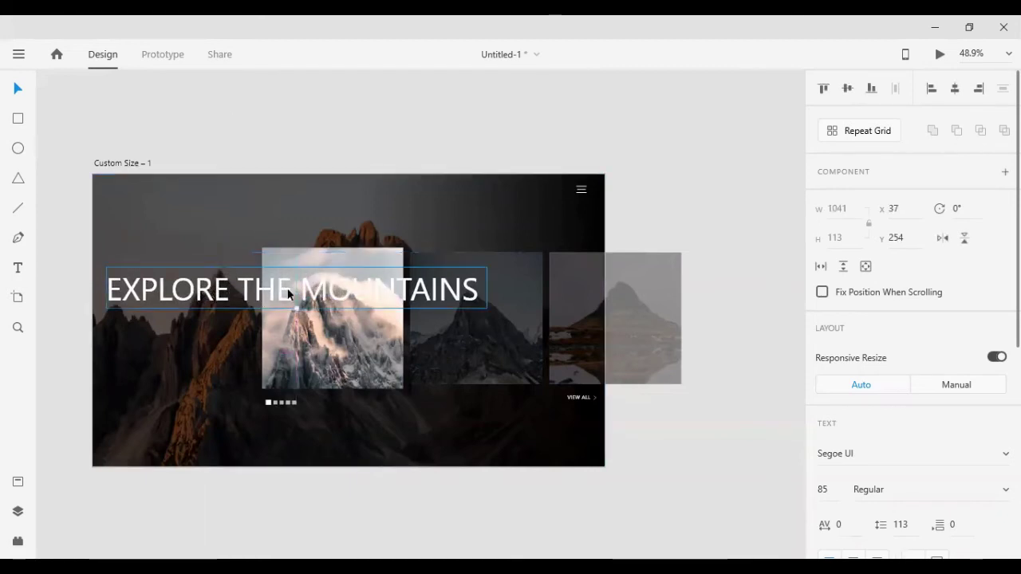
drag(296, 307, 295, 298)
- Break the heading after 'THE' onto two lines and shrink it to size 56
double_click(295, 285)
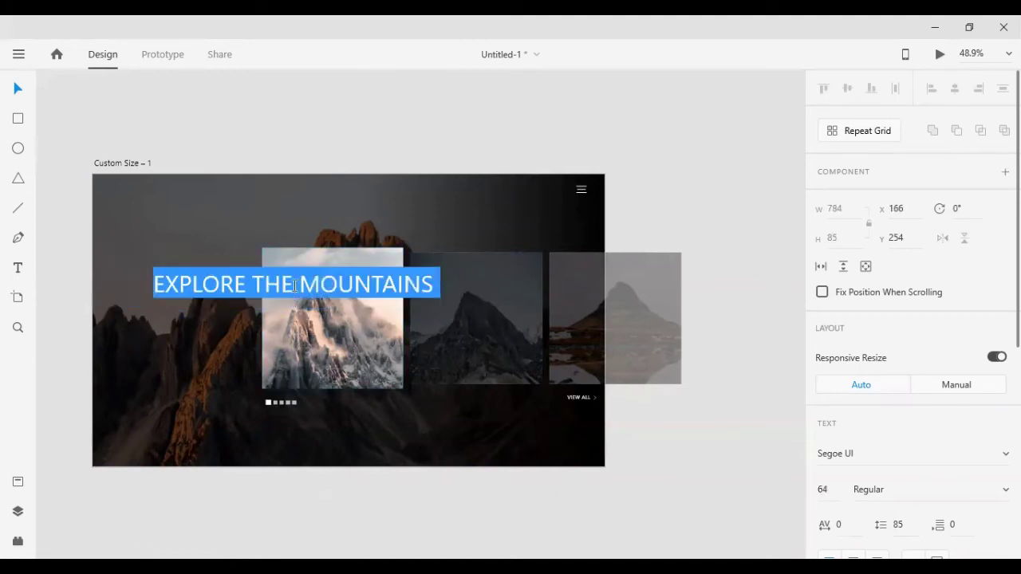
click(300, 283)
key(Return)
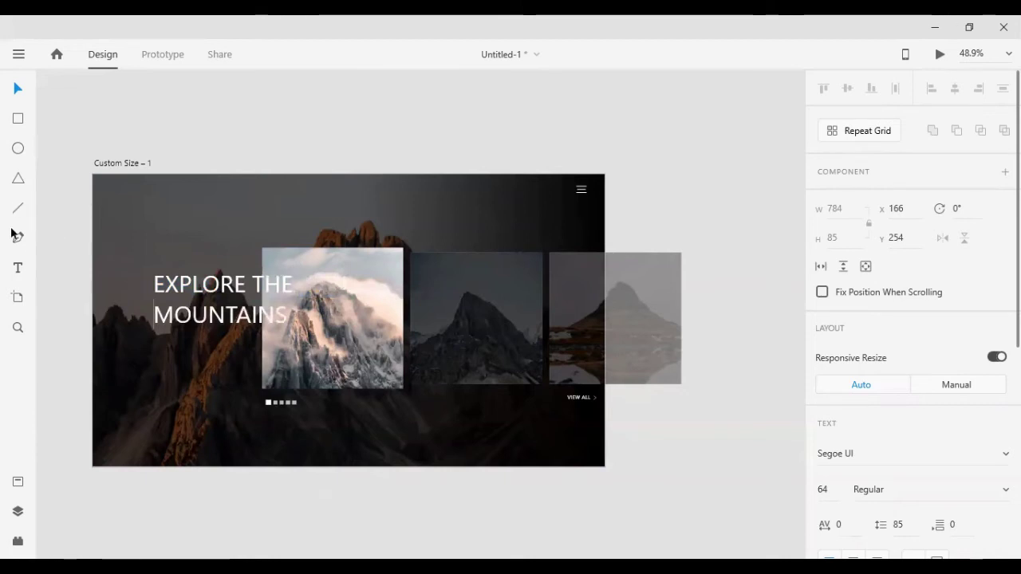
key(Escape)
drag(204, 288, 156, 285)
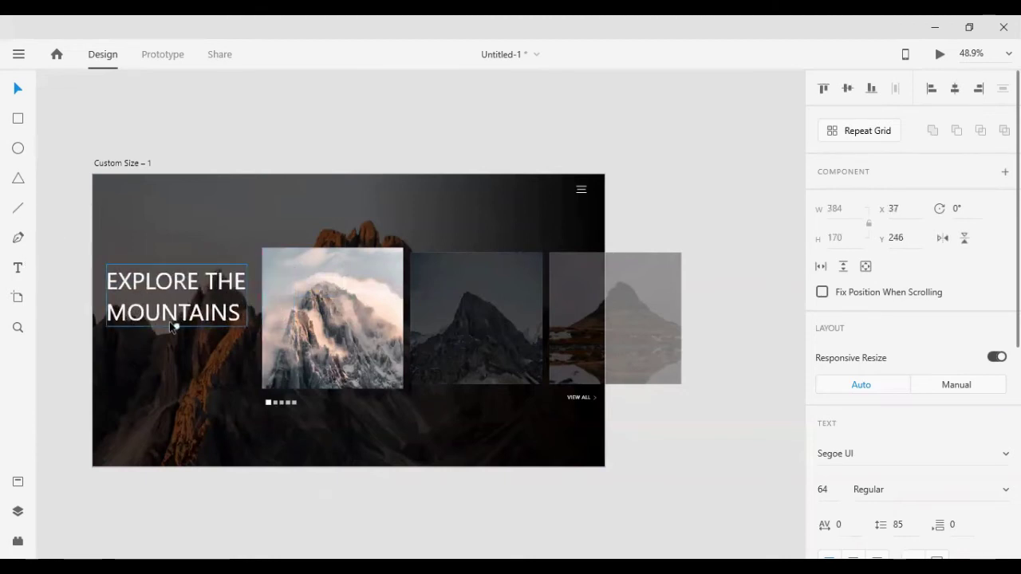
drag(177, 331, 177, 326)
- Nudge the heading into place near the left edge at x 47, y 180
key(shift+Left)
key(Left)
key(Left)
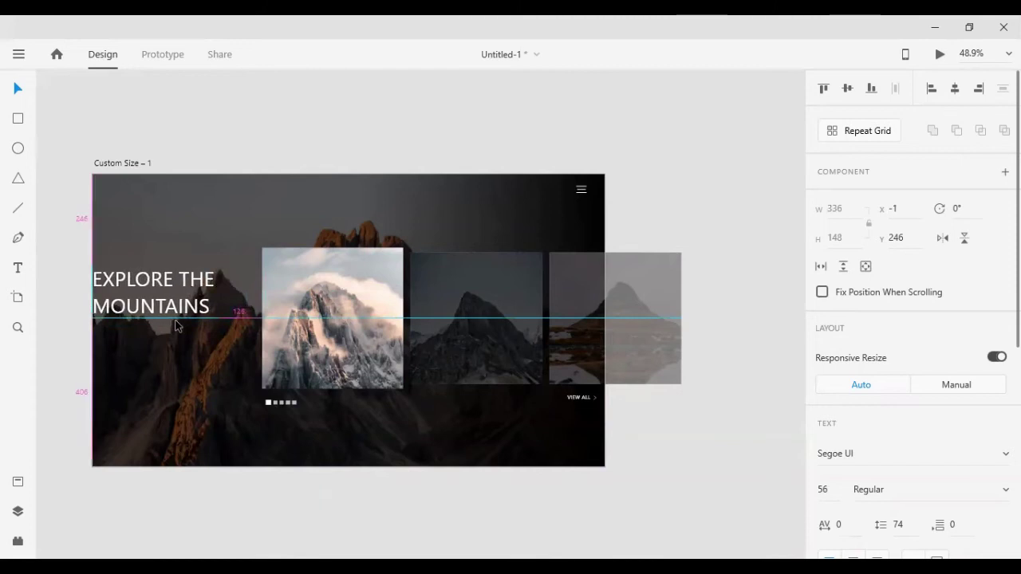
key(Right)
key(Left)
key(Left)
key(Left)
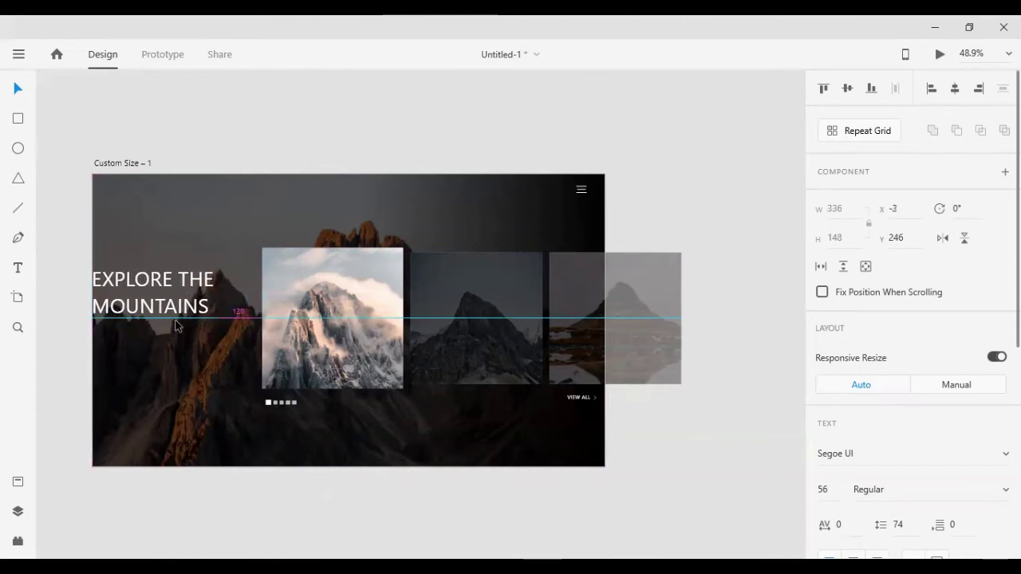
key(shift+Right)
key(shift+Right)
key(shift+Right)
key(shift+Right)
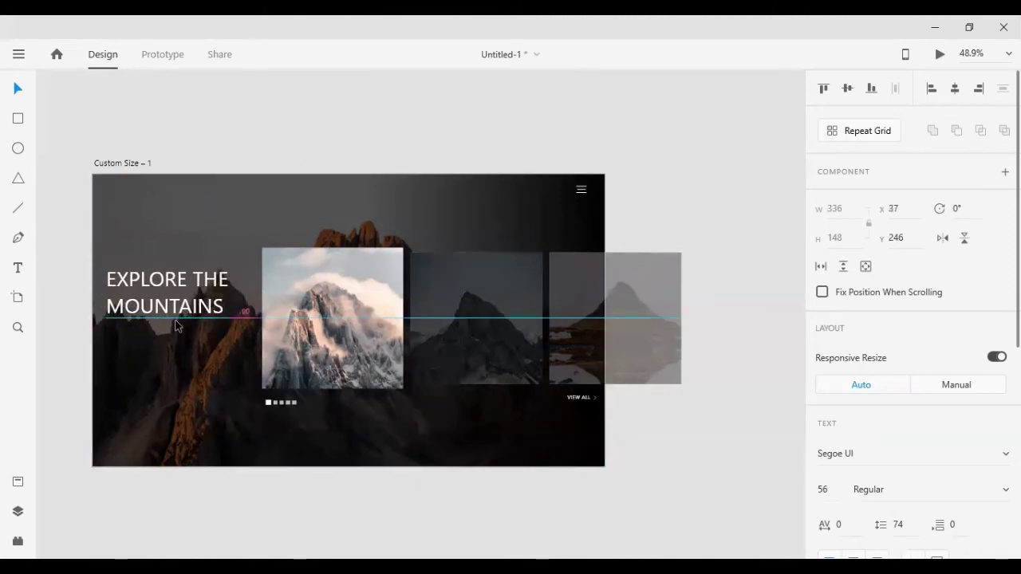
key(shift+Right)
key(shift+Up)
key(shift+Up)
key(shift+Up)
key(shift+Up)
key(shift+Up)
key(shift+Up)
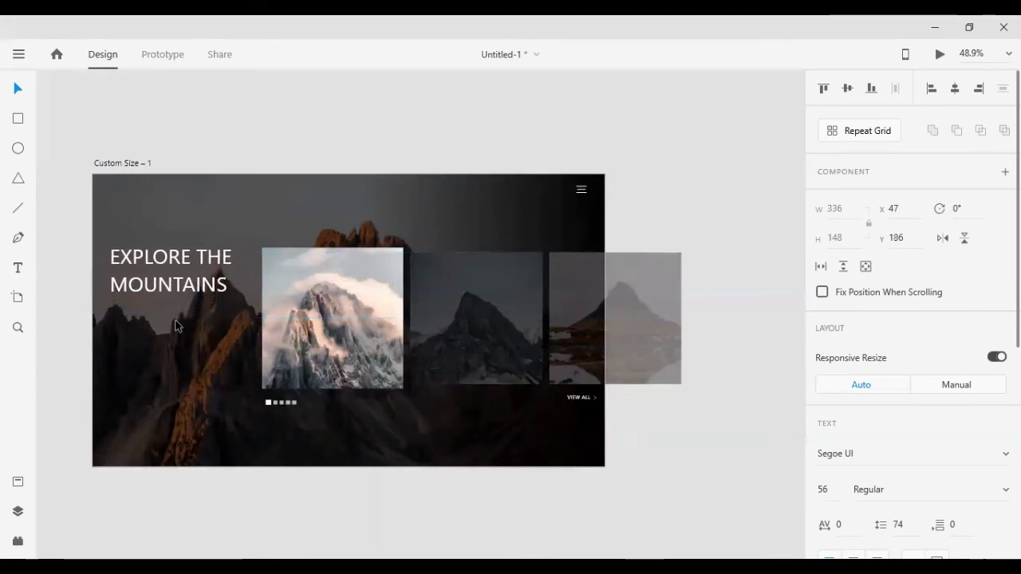
key(shift+Up)
key(Up)
key(Up)
key(Up)
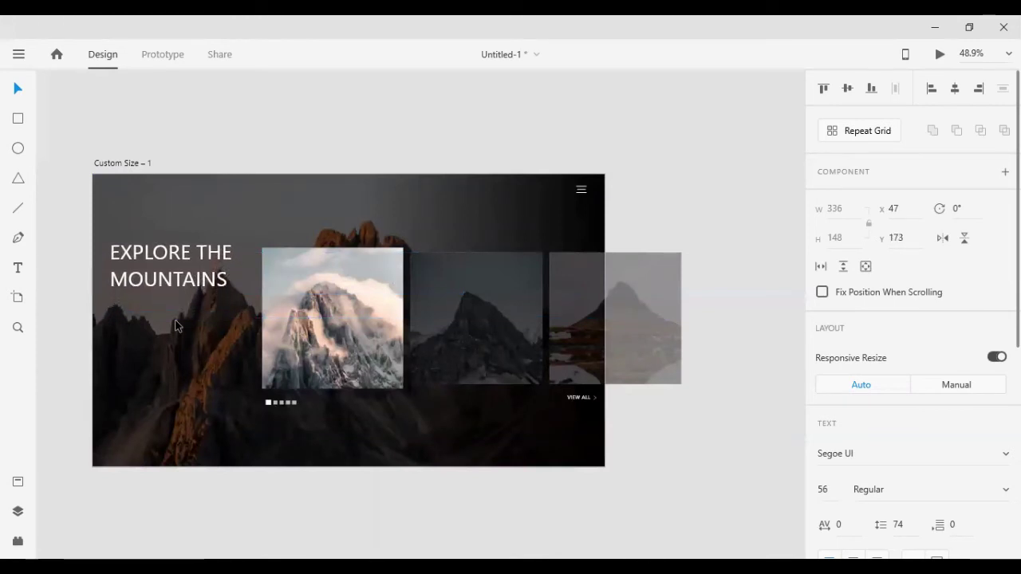
key(Down)
key(Down)
key(Down)
key(Down)
key(Down)
key(Down)
- Add a horizontal guide and lower the heading to y 213, level with the image cards
scroll(410, 328, up, 1)
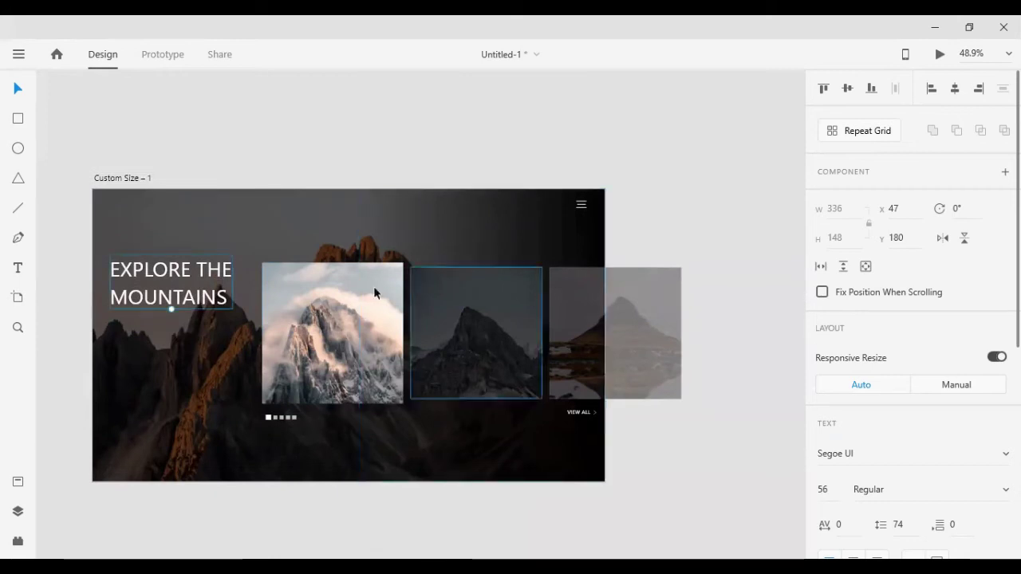
scroll(277, 246, up, 1)
drag(327, 170, 336, 266)
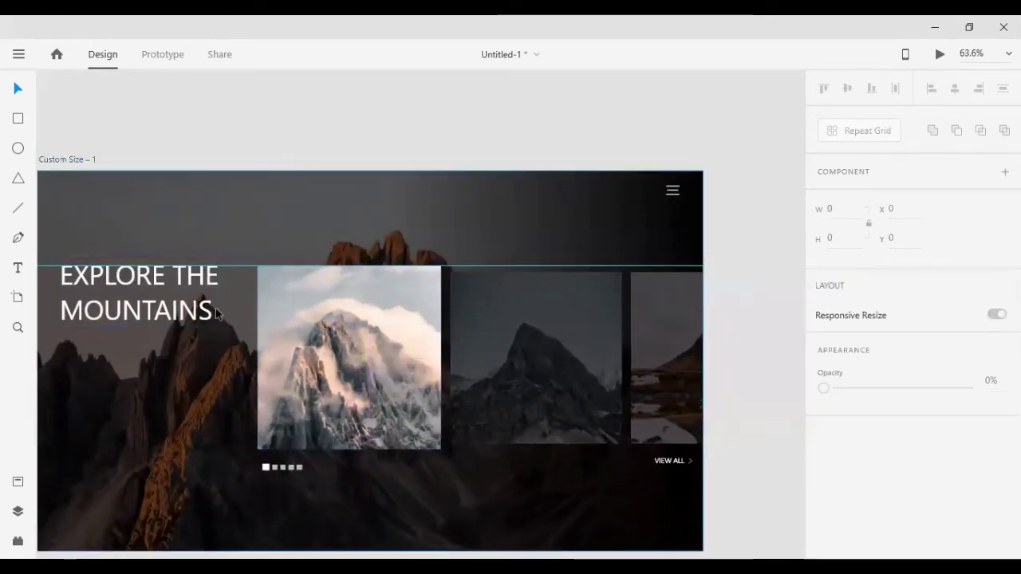
click(187, 304)
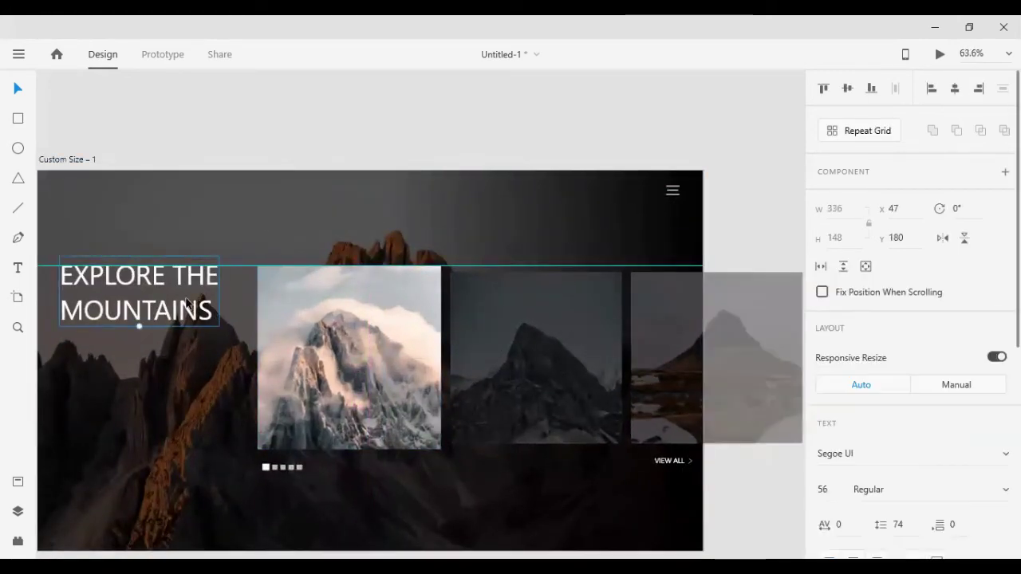
click(292, 135)
click(542, 264)
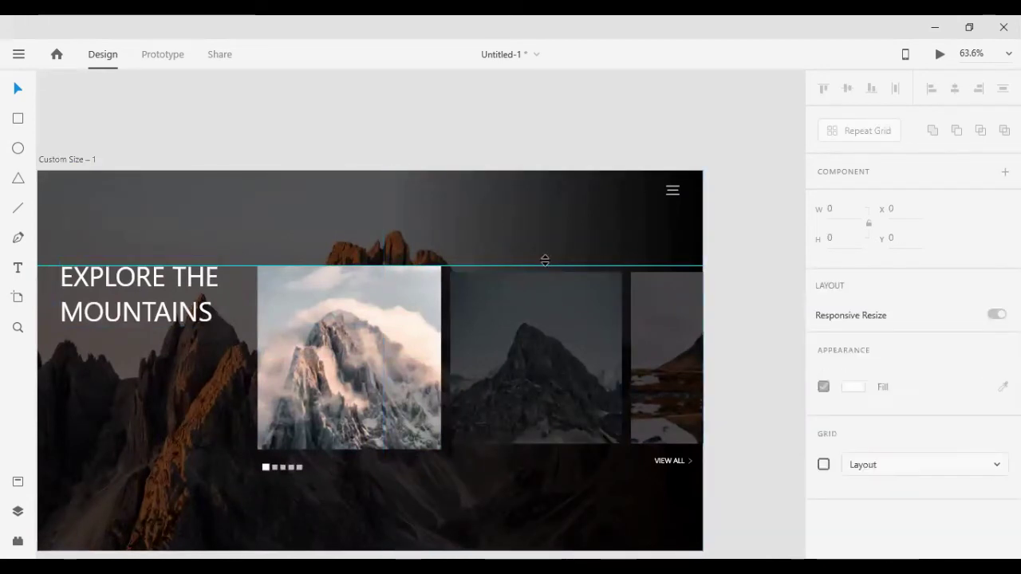
click(553, 126)
scroll(432, 146, down, 2)
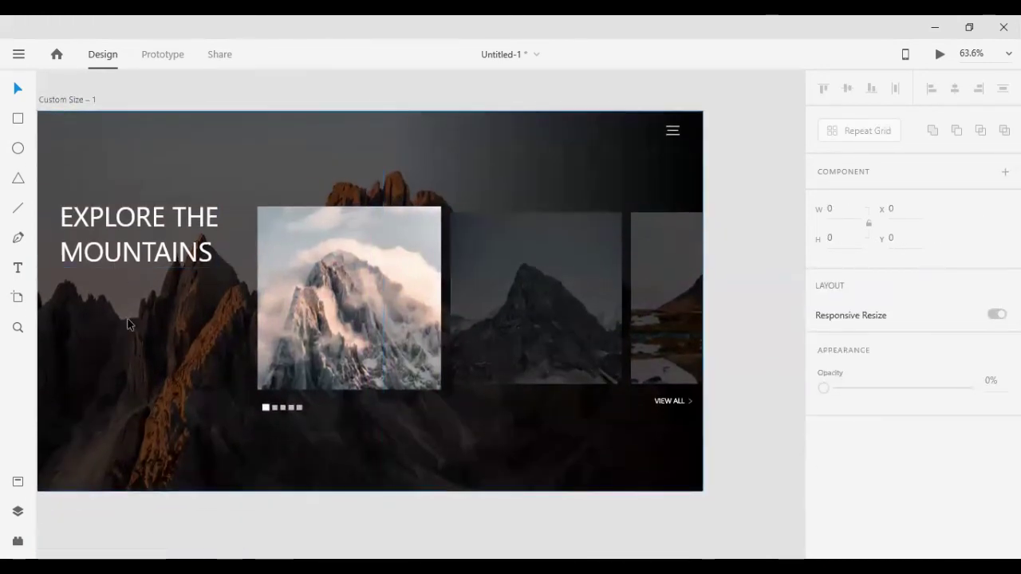
click(151, 232)
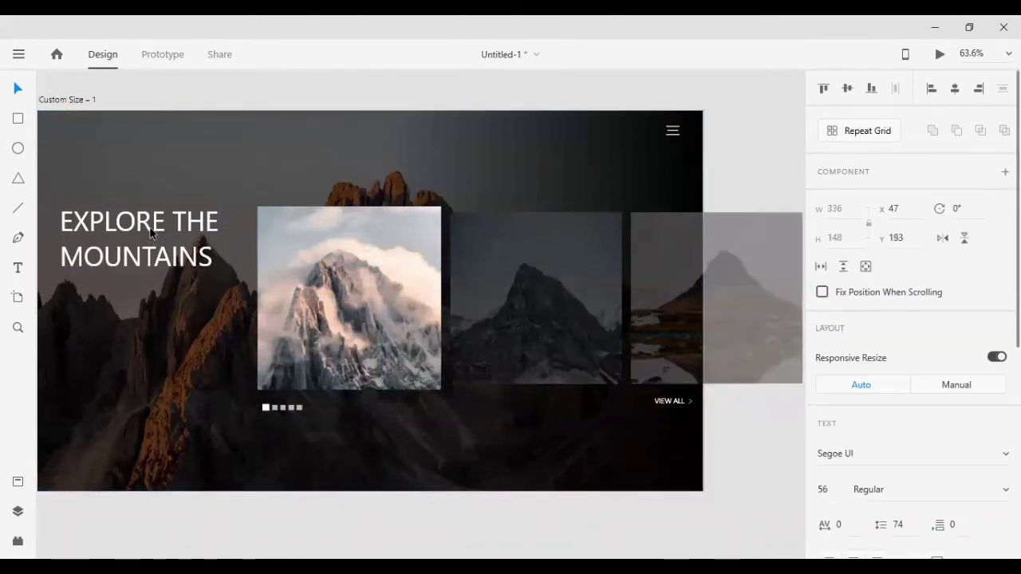
key(shift+Down)
key(shift+Down)
key(shift+Down)
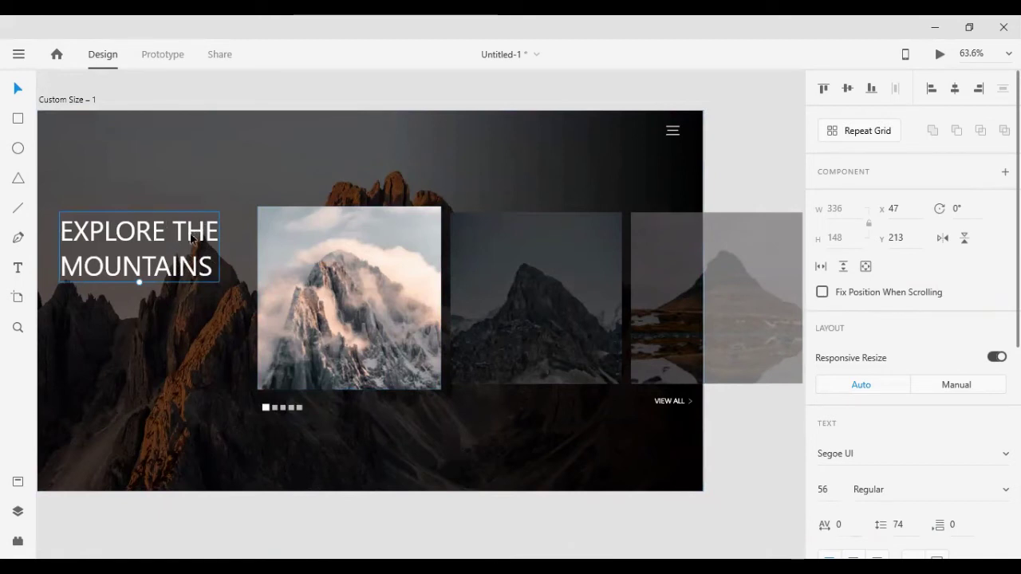
- Duplicate the heading, replace the copy with pasted Lorem ipsum text, and move it under the heading
drag(165, 248, 183, 357)
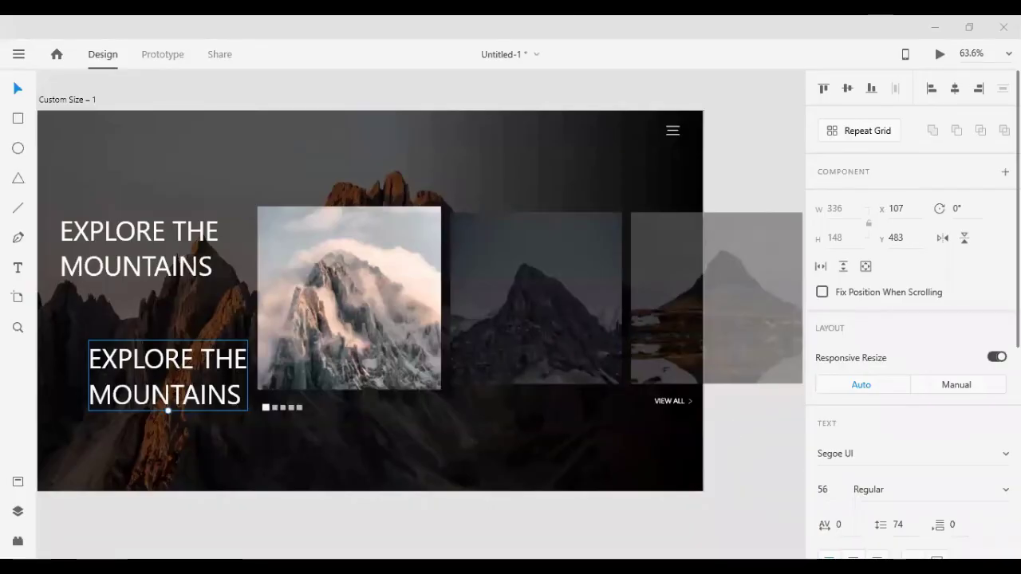
scroll(389, 301, left, 2)
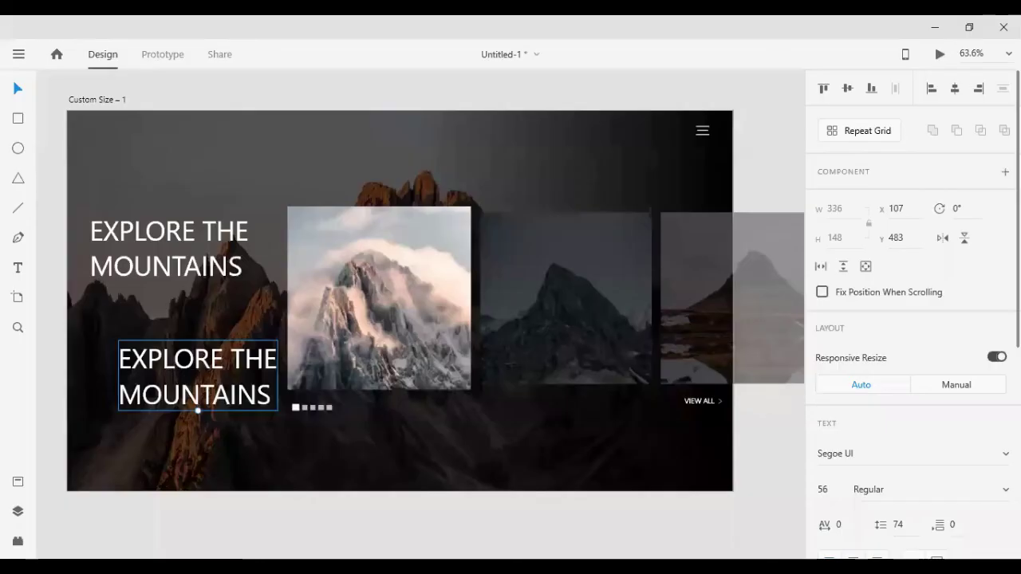
double_click(190, 384)
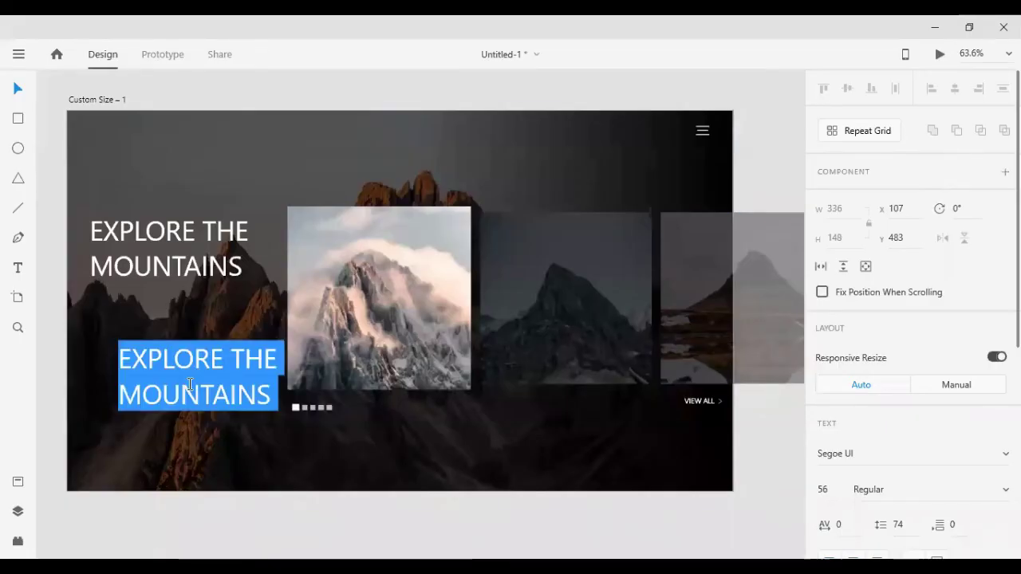
key(ctrl+v)
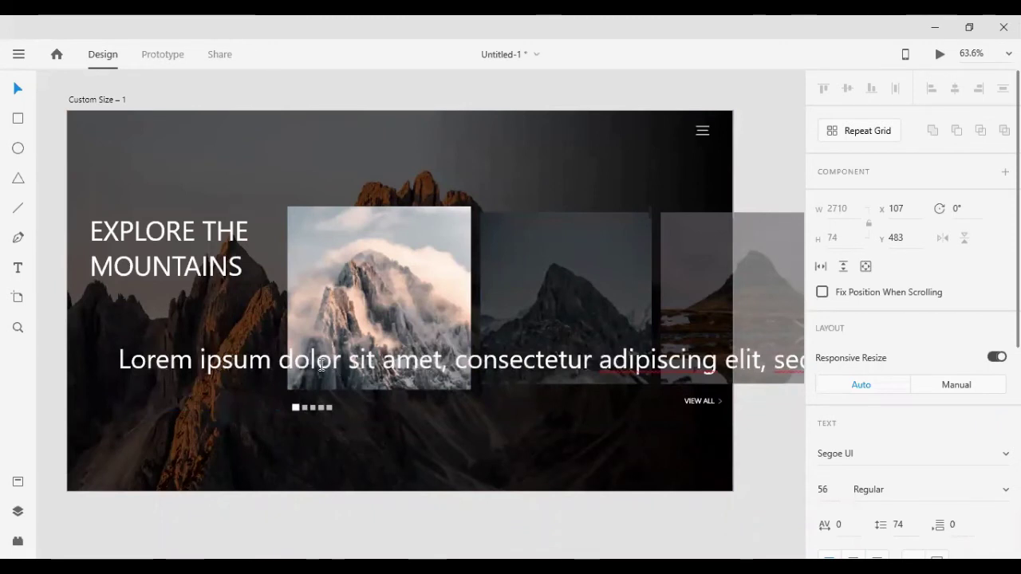
click(20, 99)
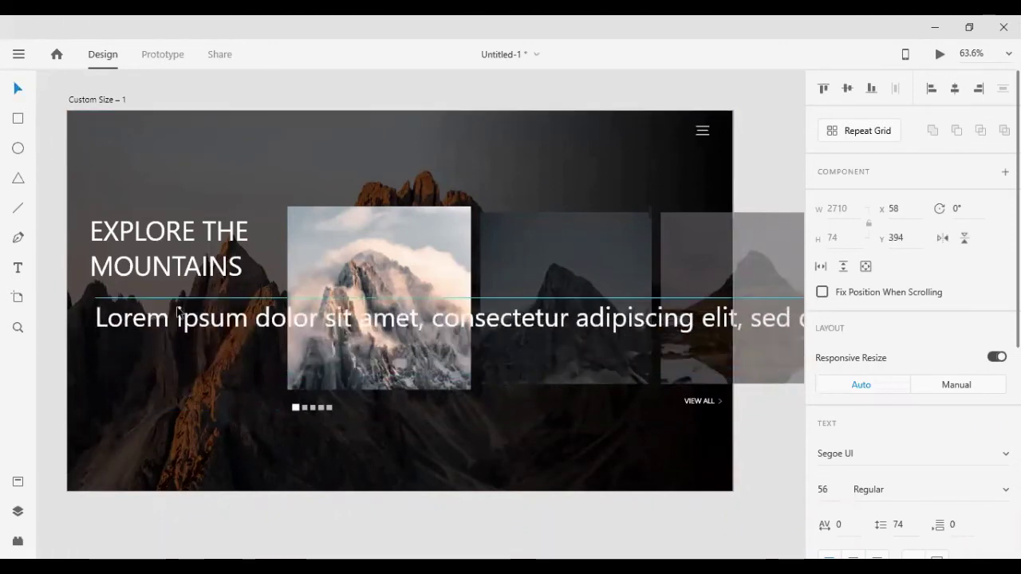
drag(201, 360, 172, 303)
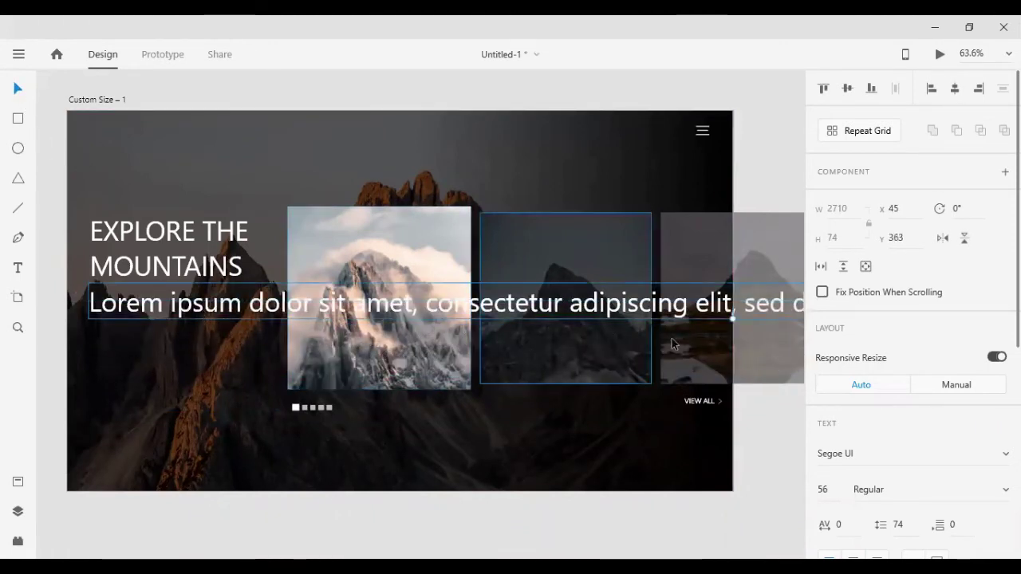
- Set the paragraph to 16 pt, wrap it onto three lines, and nudge it up
mouse_move(732, 319)
mouse_down()
mouse_move(712, 296)
mouse_move(205, 300)
mouse_up()
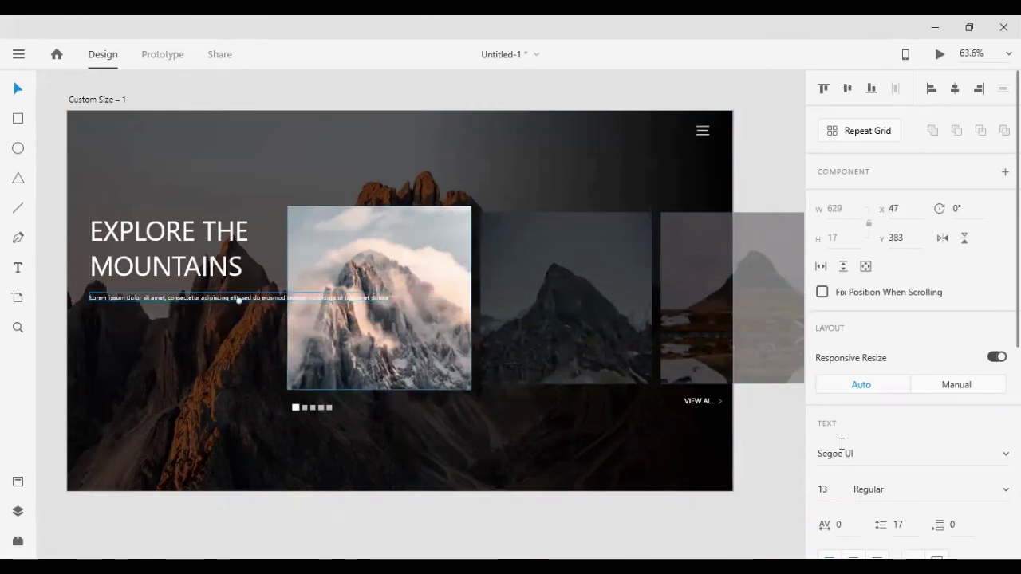
key(Up)
key(Up)
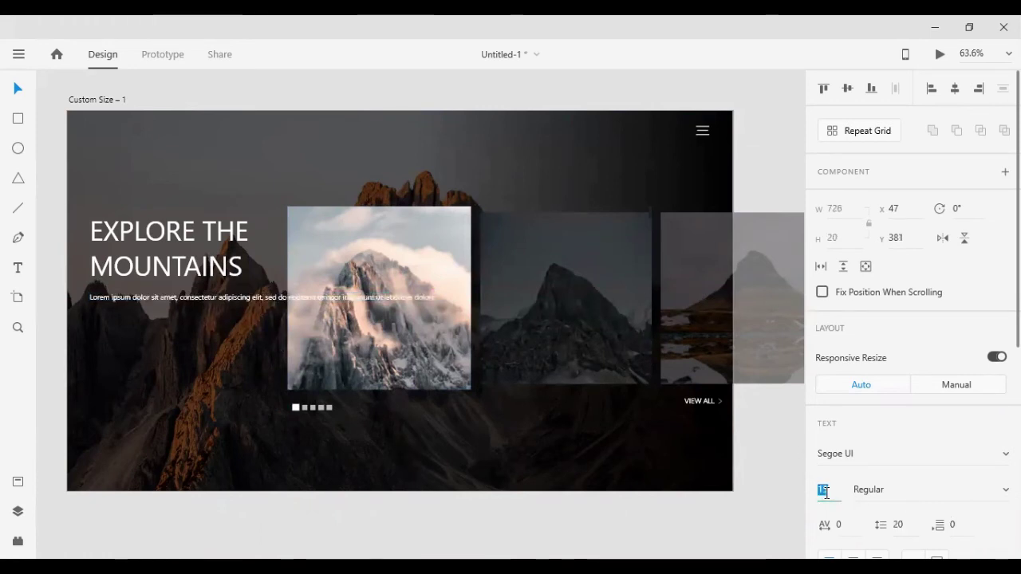
text(20)
key(Return)
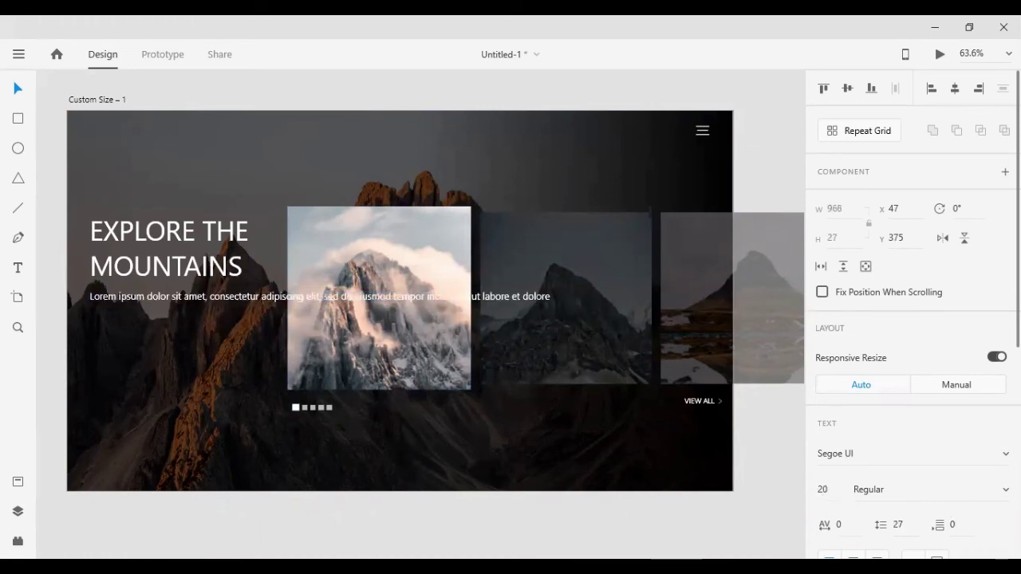
double_click(263, 296)
click(262, 296)
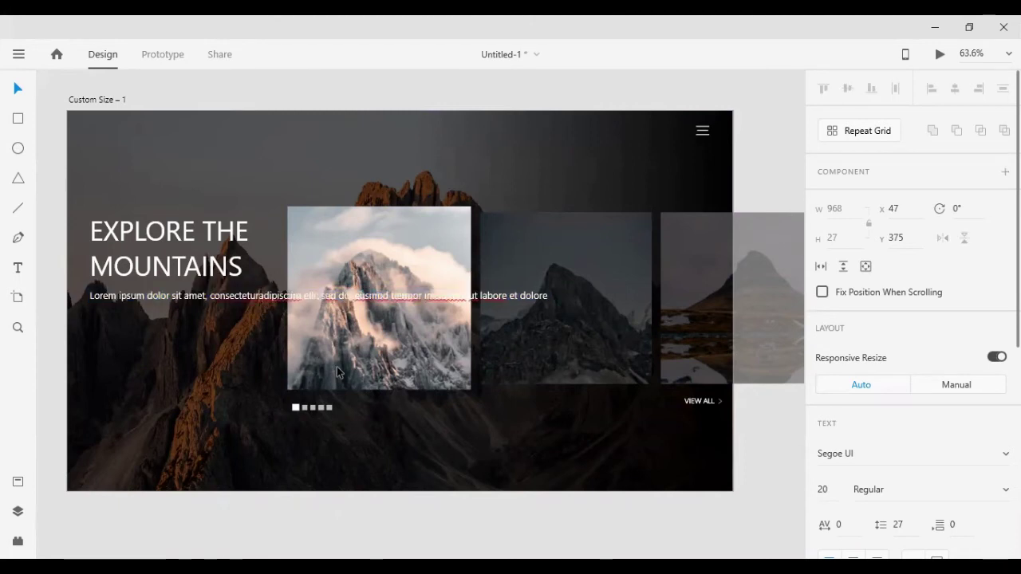
key(Return)
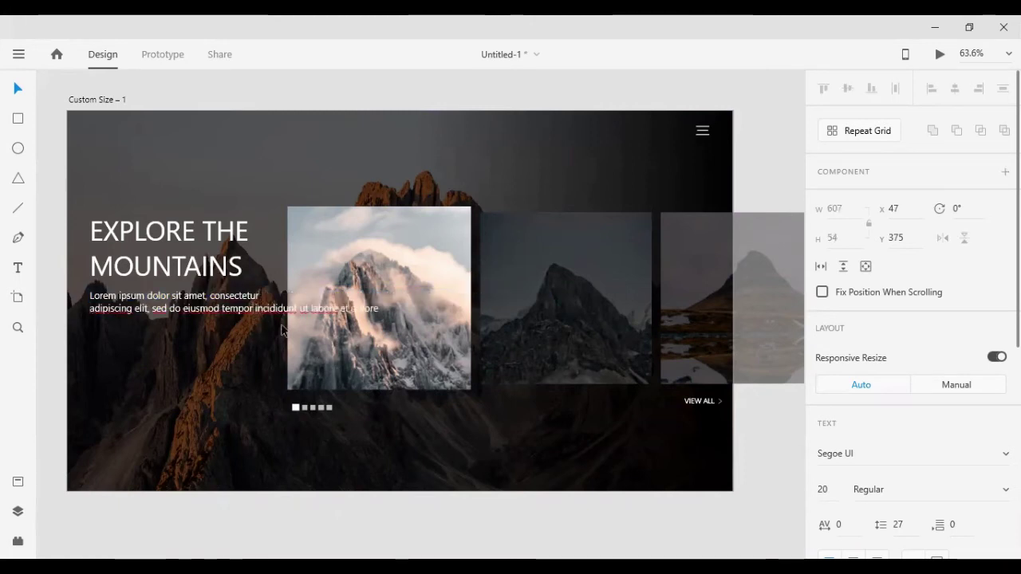
key(Return)
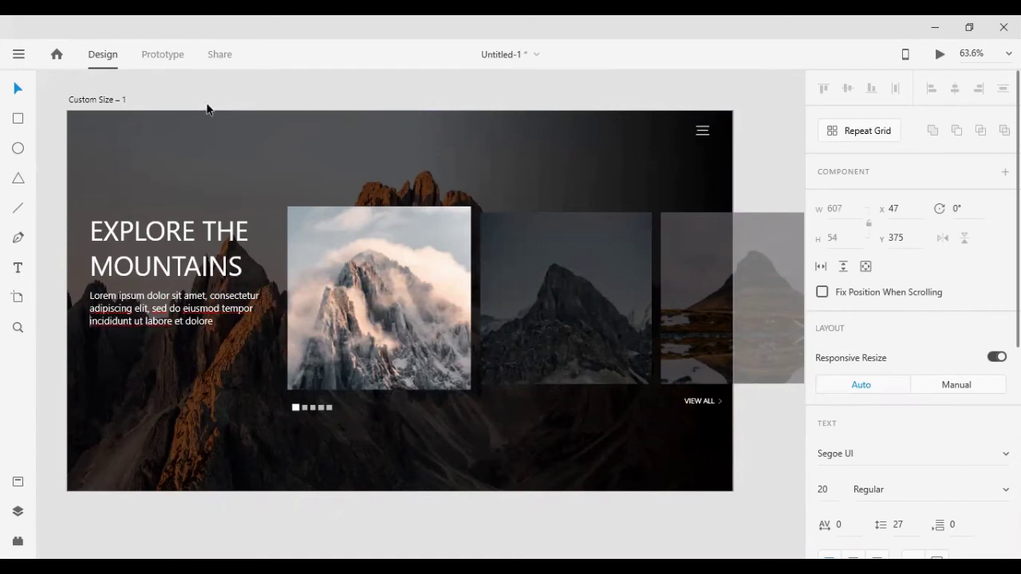
key(Escape)
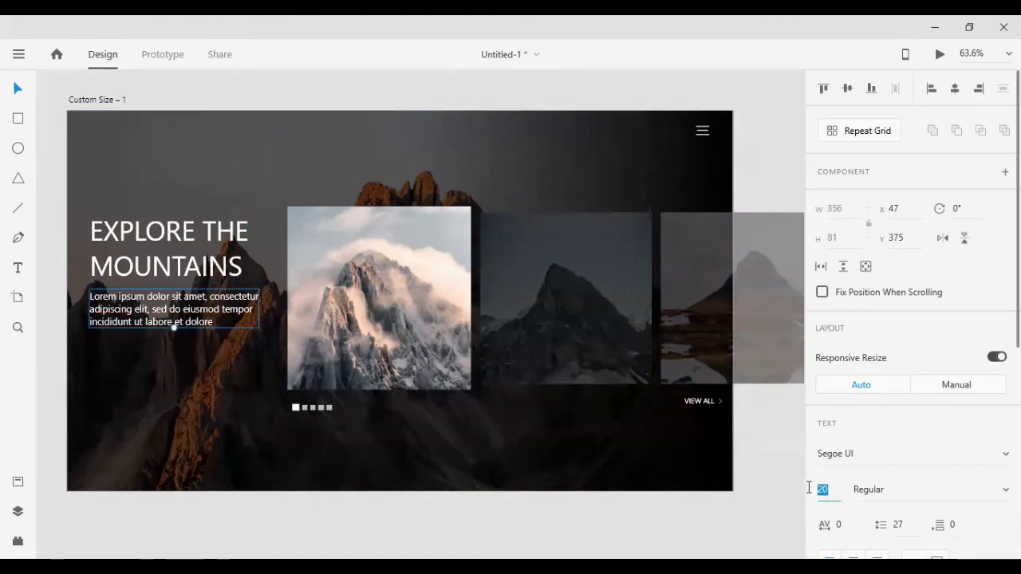
click(817, 487)
text(16)
key(Return)
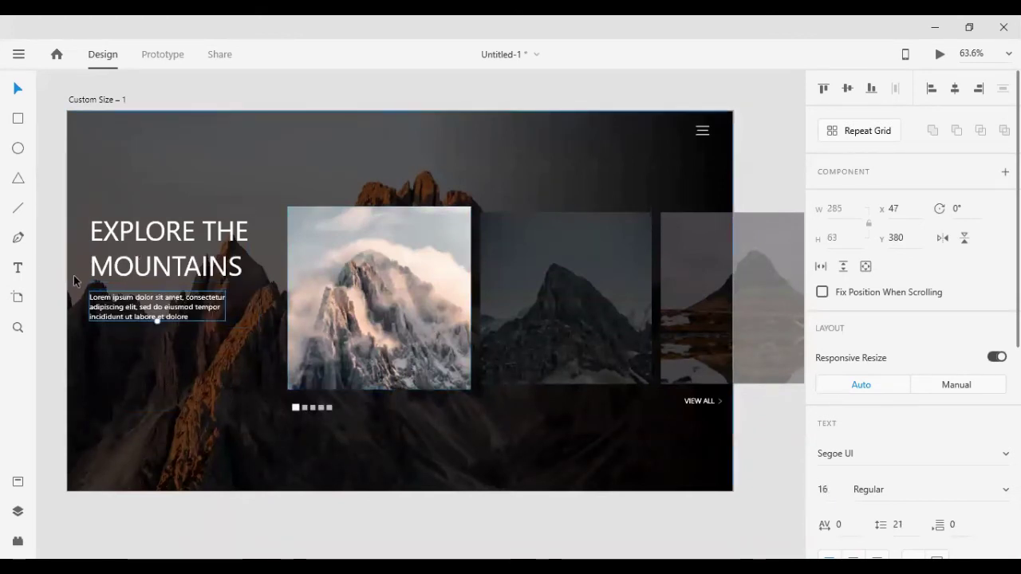
drag(115, 317, 124, 315)
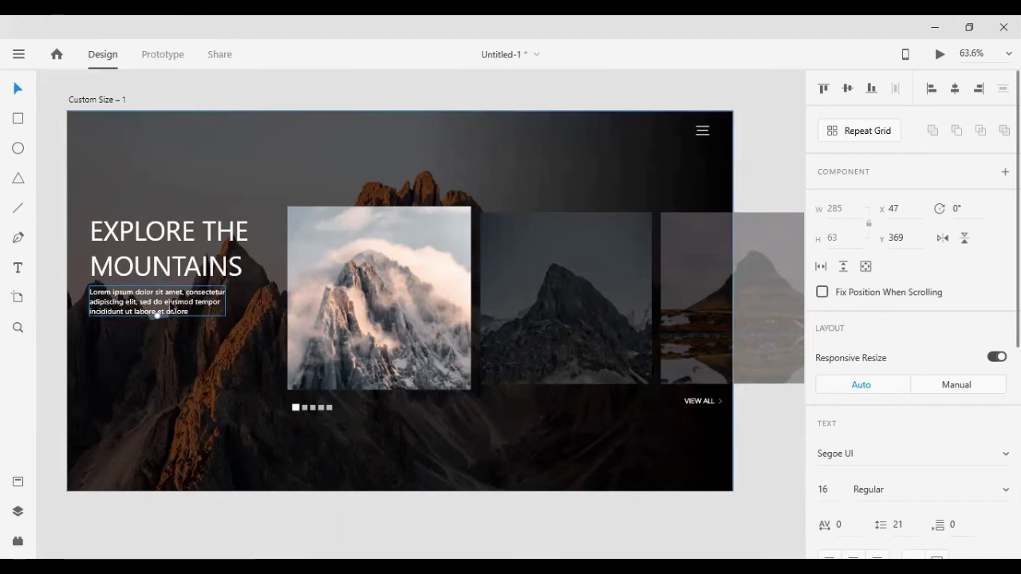
- Draw a rectangle below the paragraph and round its corners into a 32-radius pill
key(r)
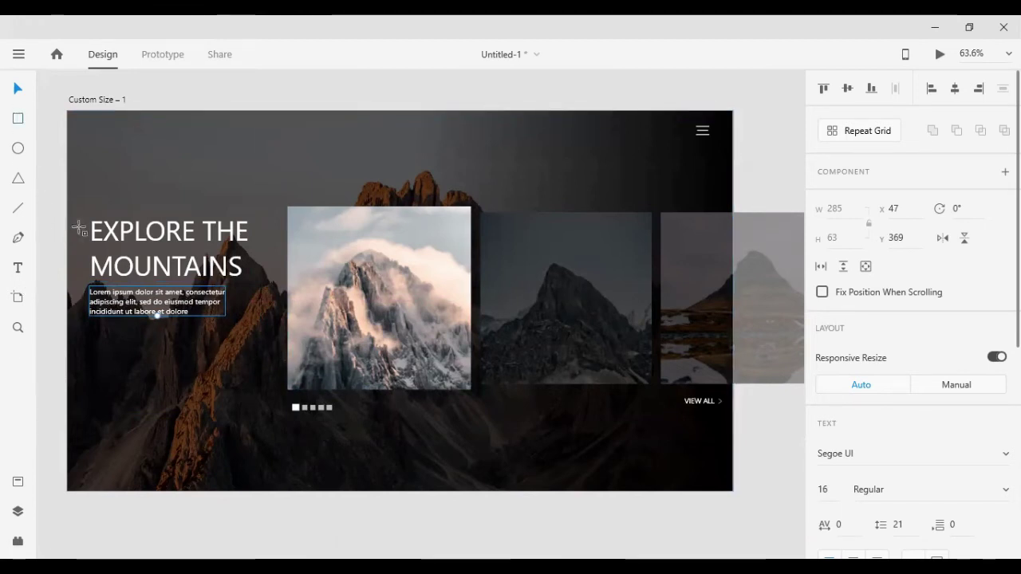
drag(91, 341, 199, 371)
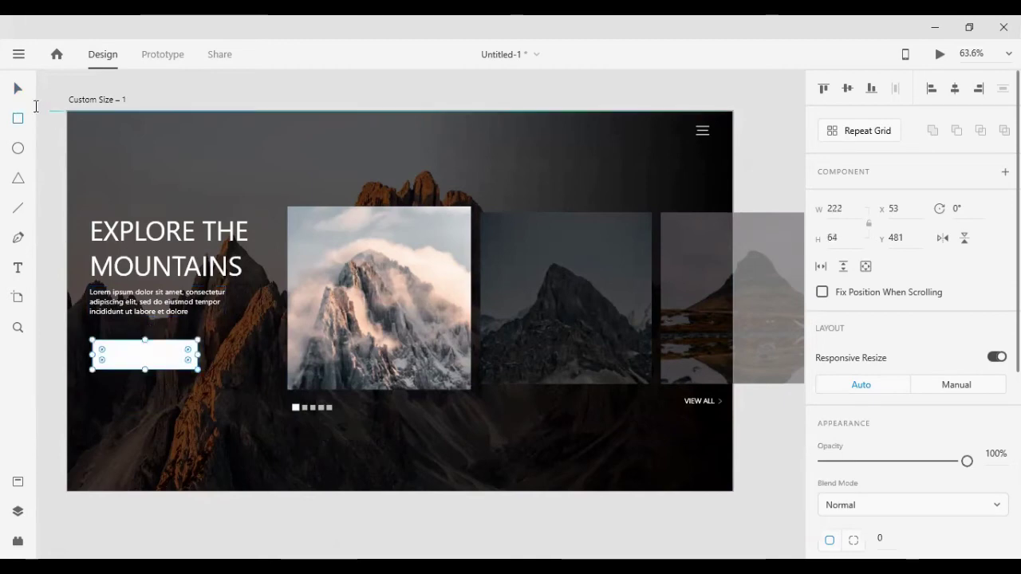
key(v)
scroll(139, 371, up, 3)
scroll(140, 372, up, 5)
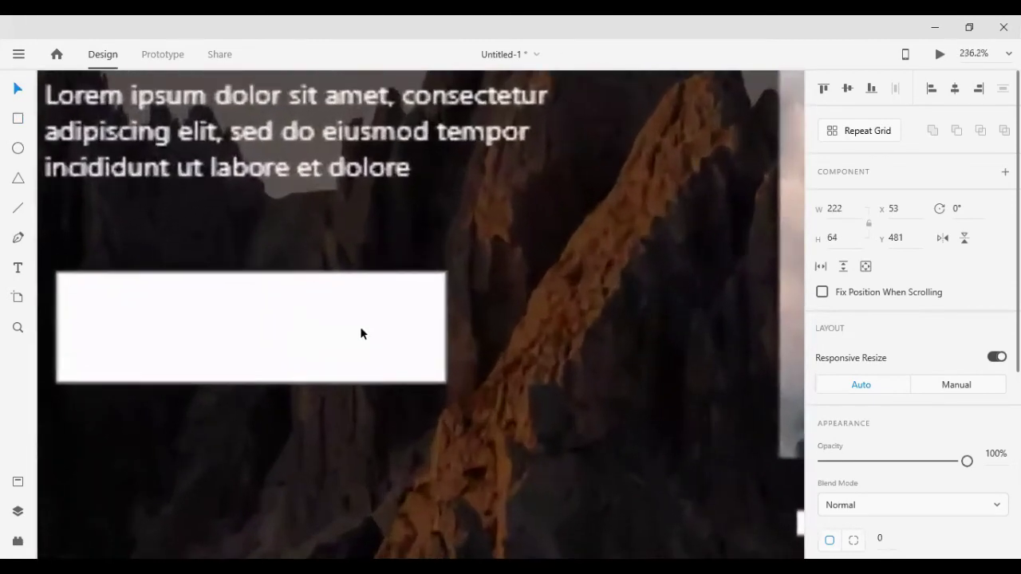
mouse_move(437, 281)
mouse_down()
mouse_move(200, 351)
mouse_move(226, 334)
mouse_up()
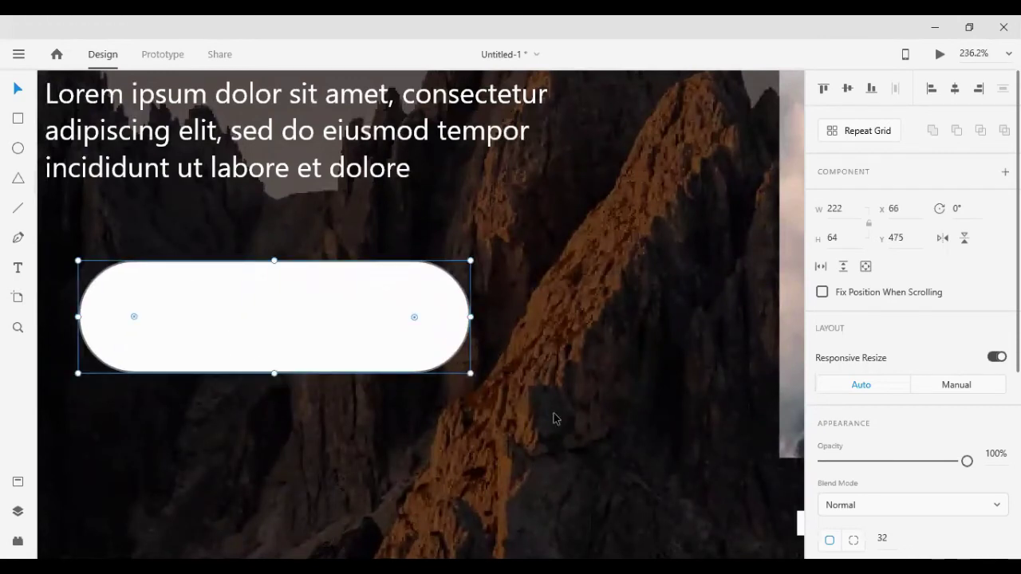
- Nudge the pill so its left edge aligns with the text at x 47, below the paragraph
drag(280, 362, 290, 370)
scroll(258, 373, left, 1)
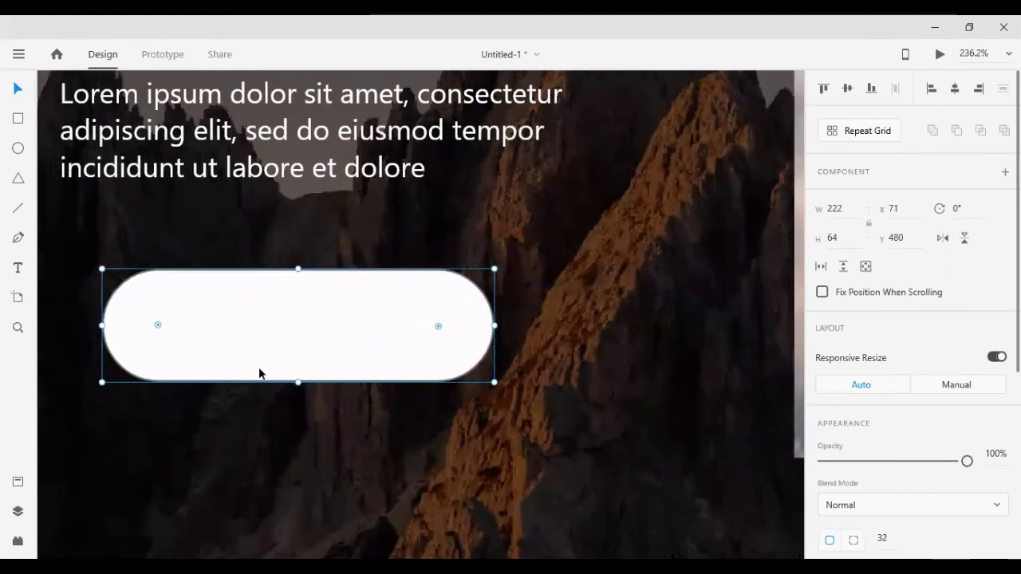
scroll(258, 372, left, 2)
key(Left)
key(Left)
key(Left)
key(Left)
key(Left)
key(Left)
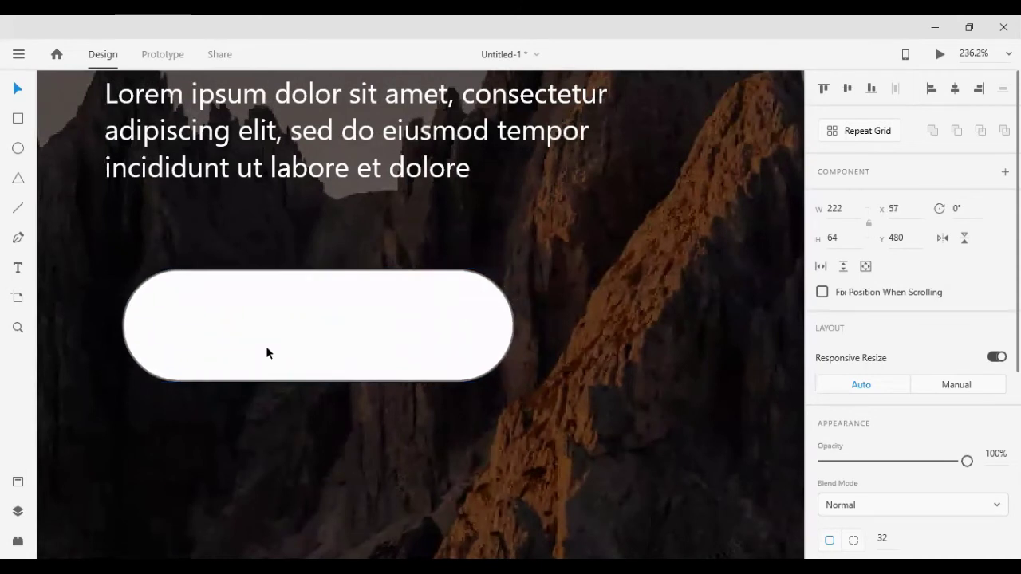
key(Left)
key(Left)
key(Left)
key(Left)
key(Right)
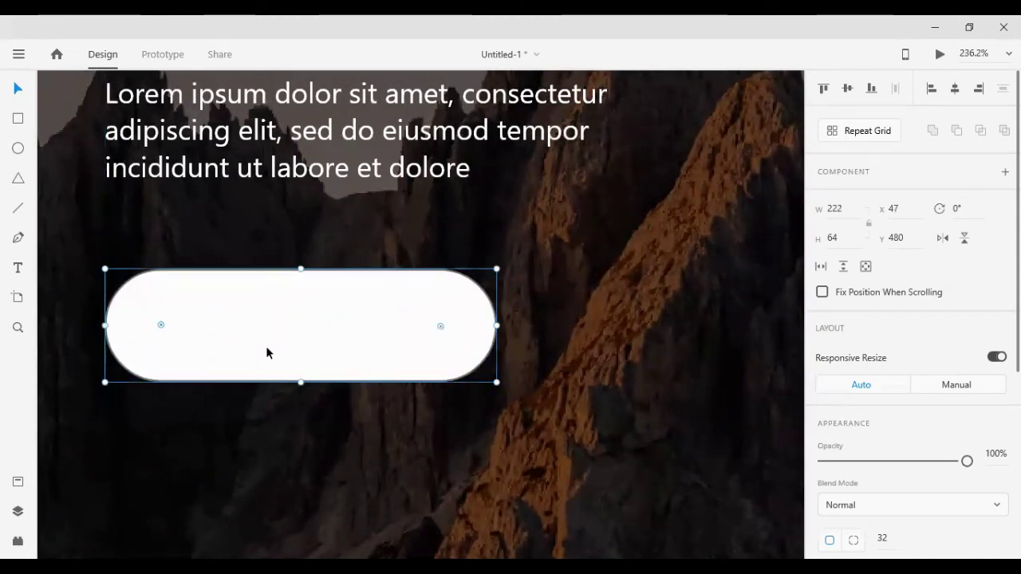
key(Up)
key(Up)
key(Up)
key(Up)
key(Up)
key(Up)
key(Up)
key(Up)
key(Up)
key(Up)
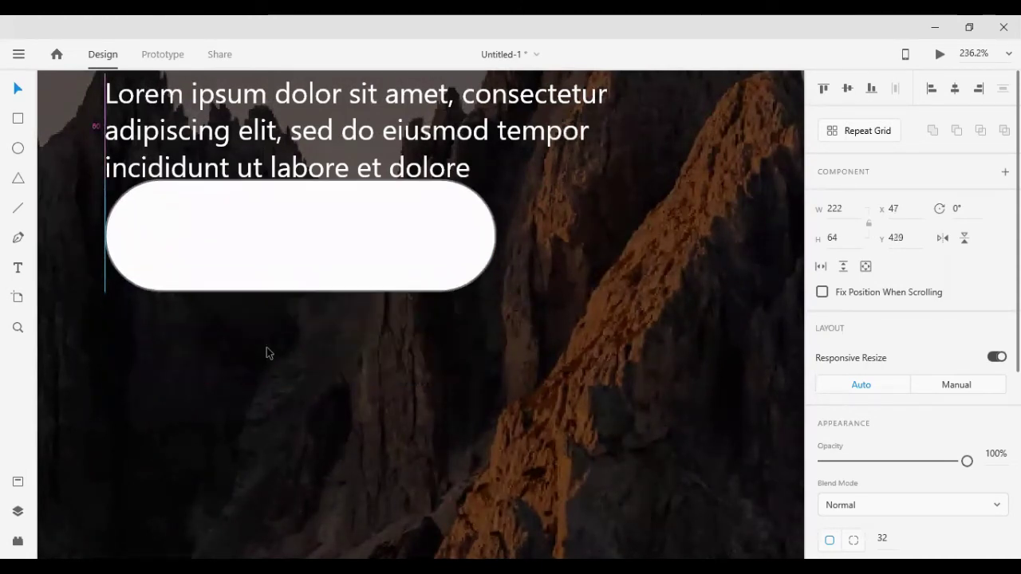
key(Down)
key(Down)
key(Down)
key(Down)
key(Down)
key(Up)
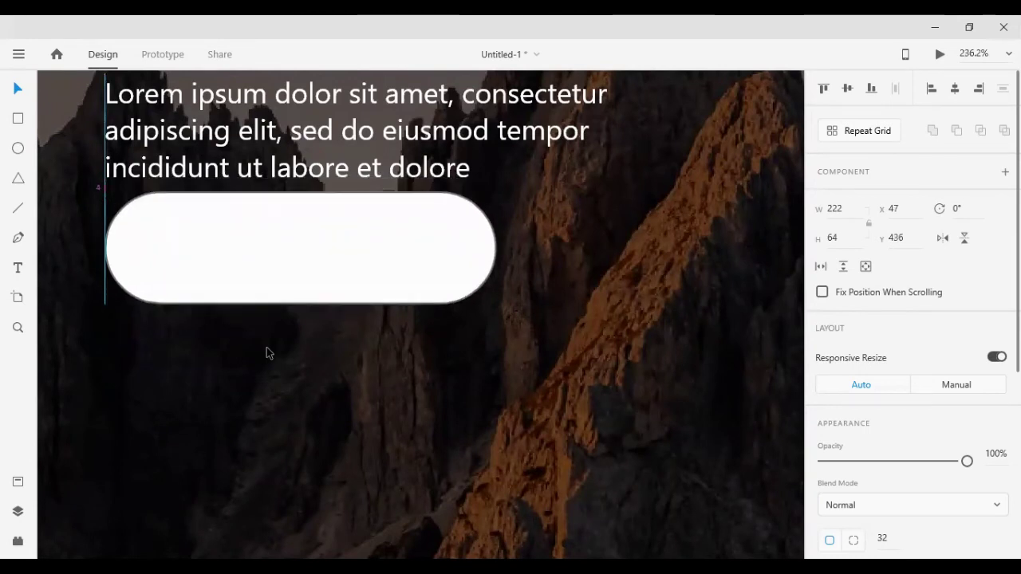
key(Up)
key(Up)
key(Up)
key(Up)
key(Up)
key(Up)
key(Up)
key(shift+Down)
key(Down)
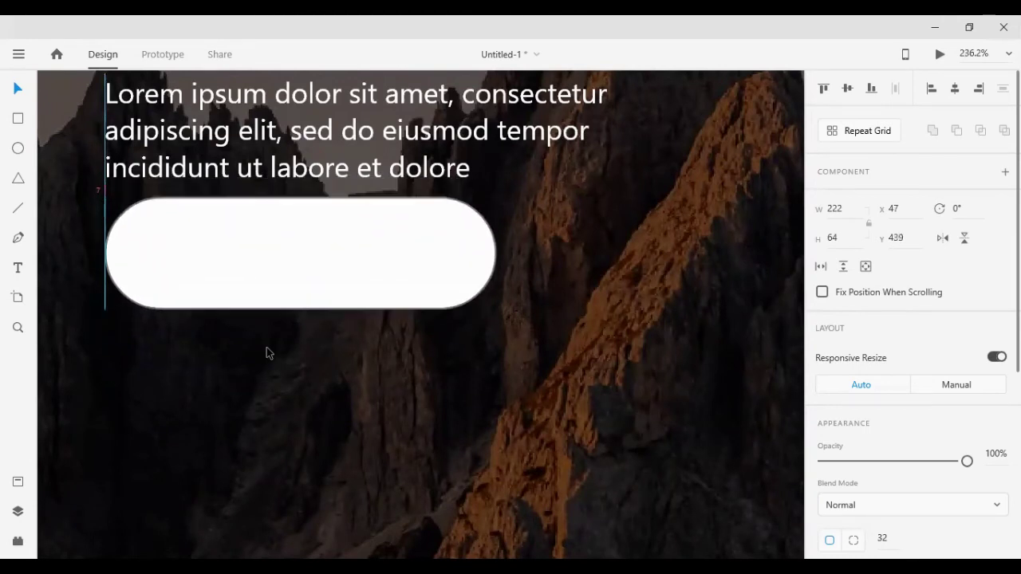
key(shift+Down)
key(shift+Down)
scroll(267, 351, up, 2)
scroll(269, 355, up, 1)
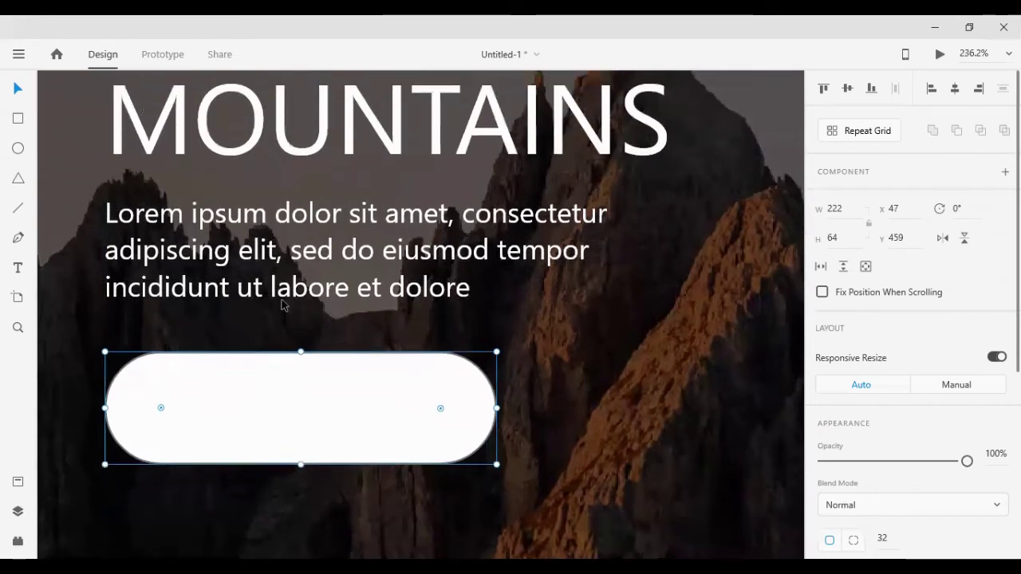
- Adjust the paragraph and pill together vertically, then reselect only the pill
shift+click(289, 281)
key(shift+Up)
key(shift+Up)
key(shift+Up)
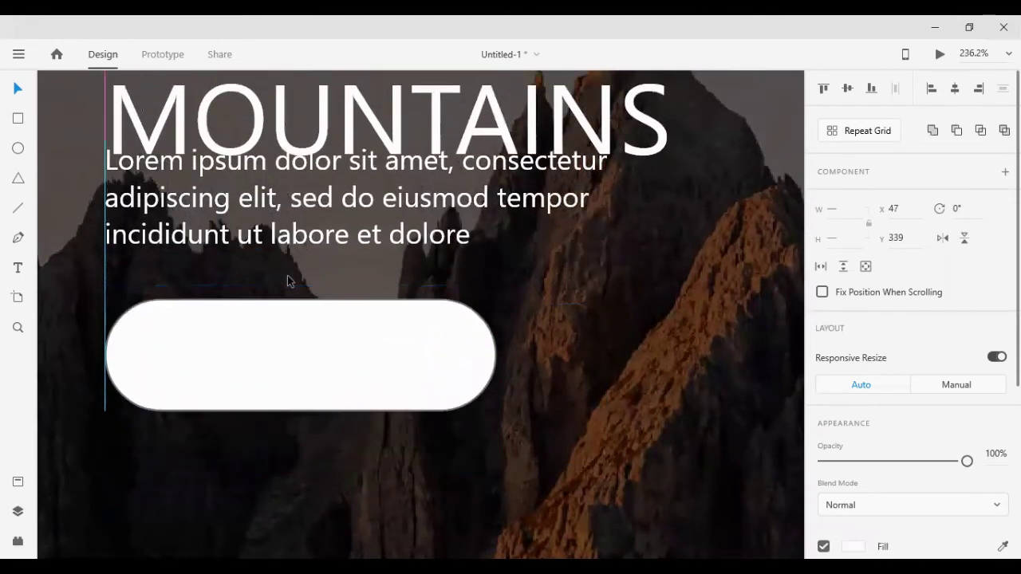
key(shift+Down)
key(shift+Down)
key(shift+Down)
scroll(330, 327, up, 1)
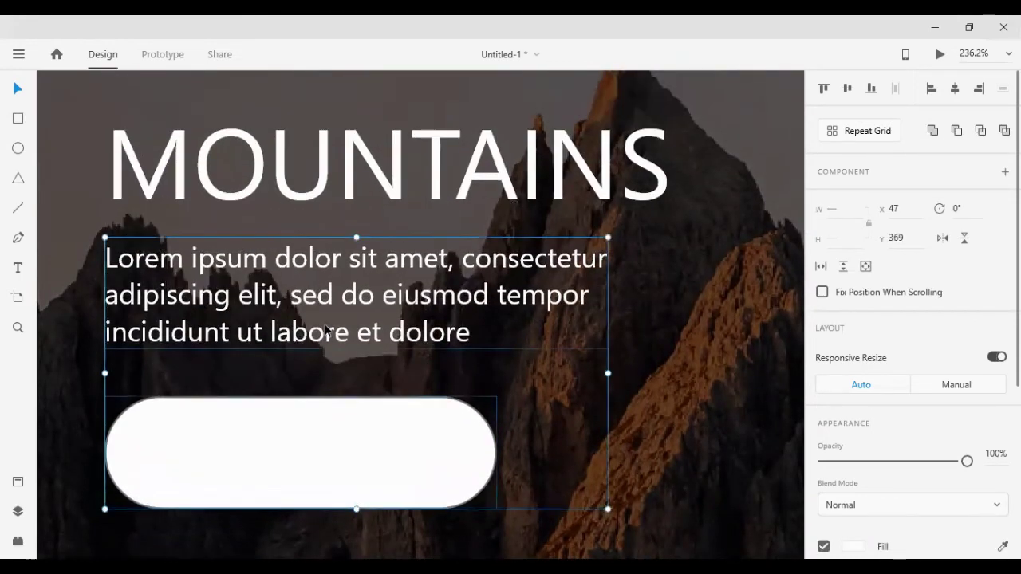
scroll(359, 332, up, 2)
scroll(359, 332, up, 1)
scroll(359, 332, down, 3)
scroll(196, 403, down, 2)
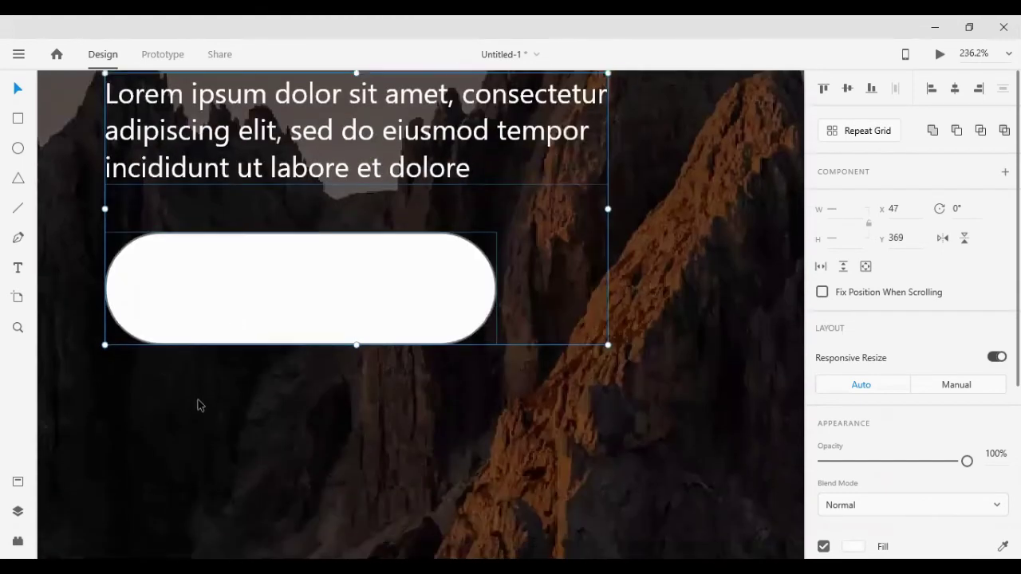
click(243, 279)
scroll(850, 407, down, 3)
scroll(825, 334, down, 2)
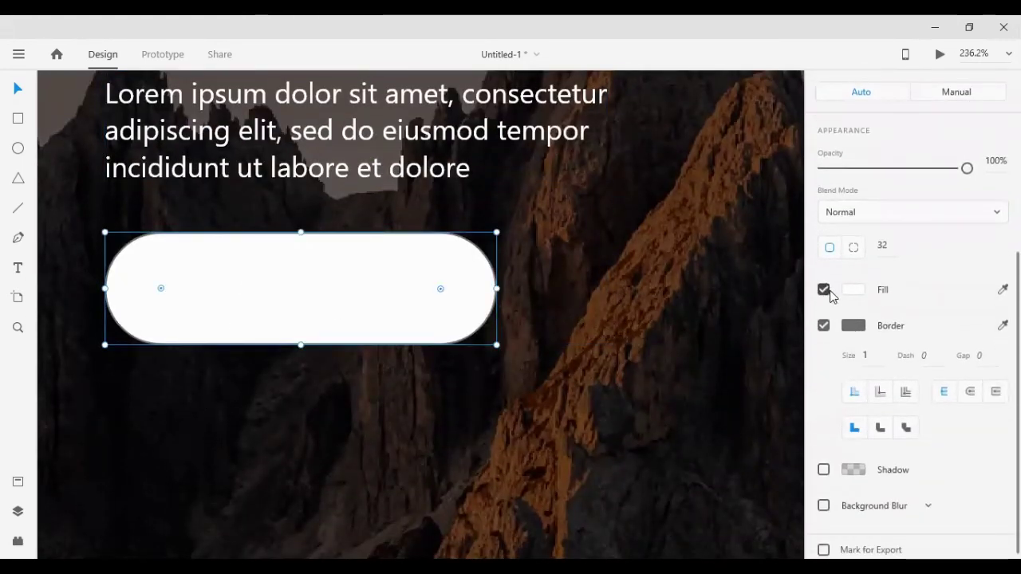
- Remove the pill's fill and give it a white #FFFFFF border
click(823, 290)
click(854, 325)
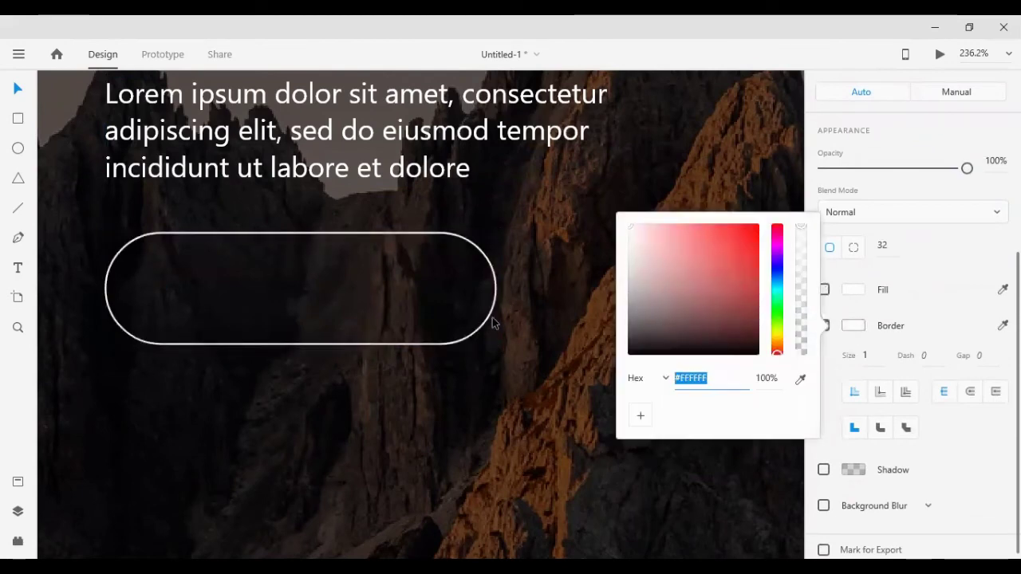
click(508, 344)
scroll(499, 308, up, 3)
scroll(499, 308, up, 1)
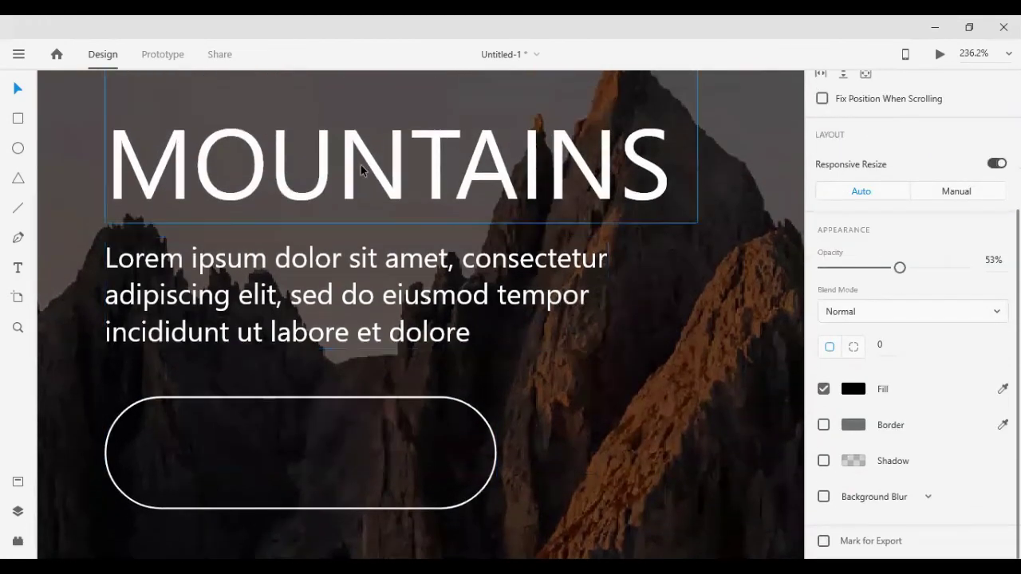
- Alt-drag a copy of the paragraph and retype its text as EXPLORE
click(323, 277)
drag(307, 291, 403, 407)
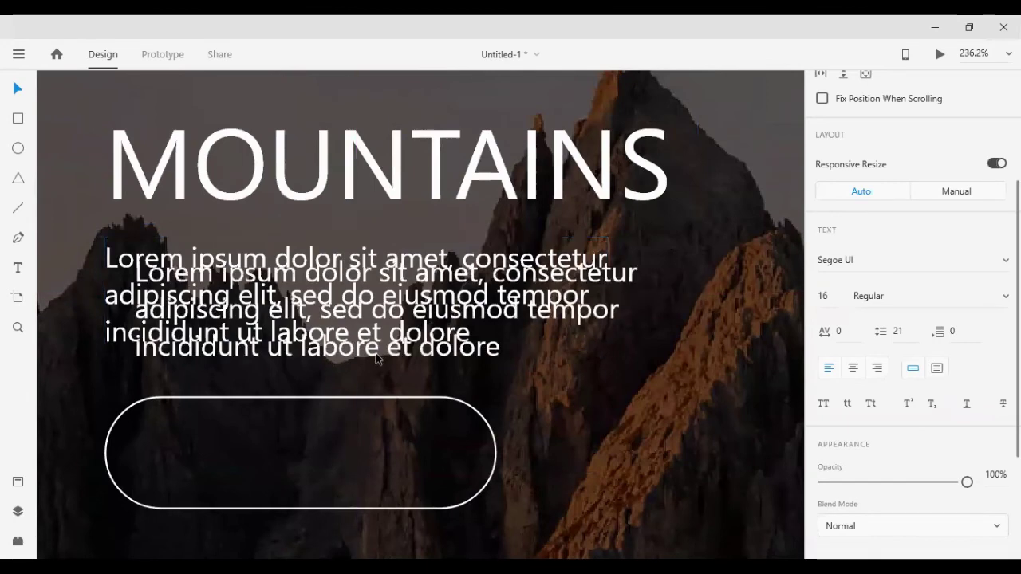
scroll(403, 407, down, 1)
double_click(405, 345)
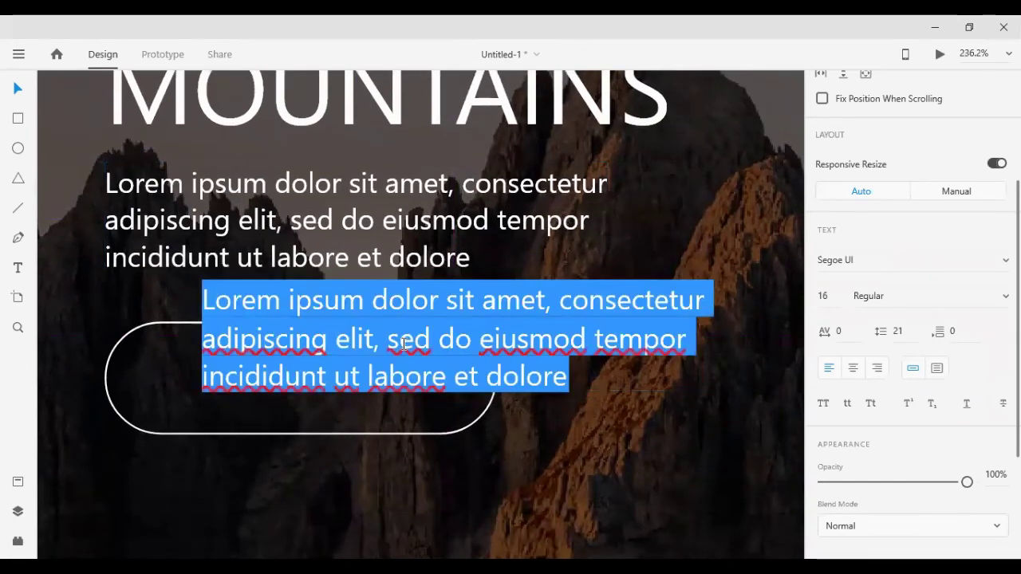
text(E)
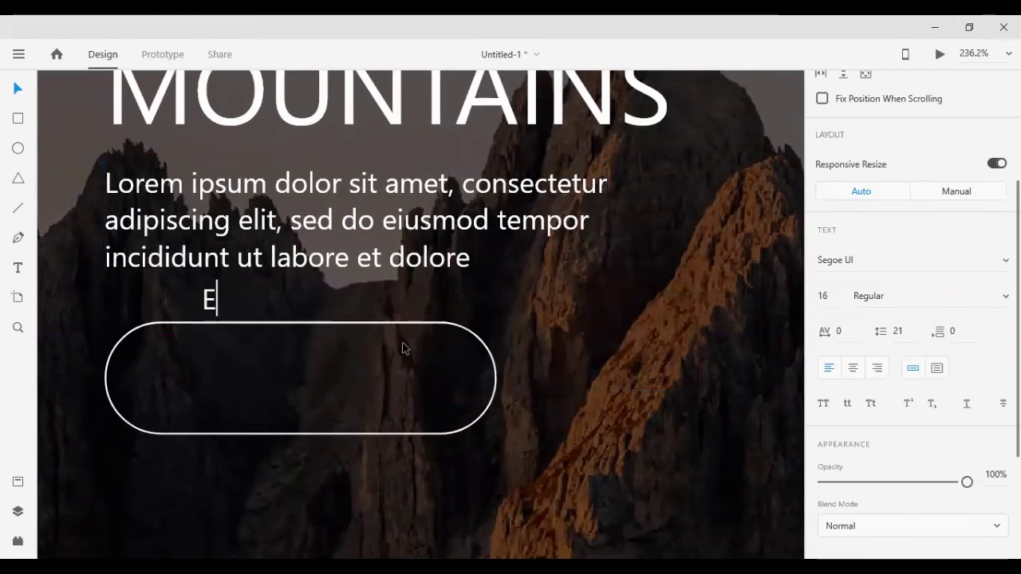
text(XPLO)
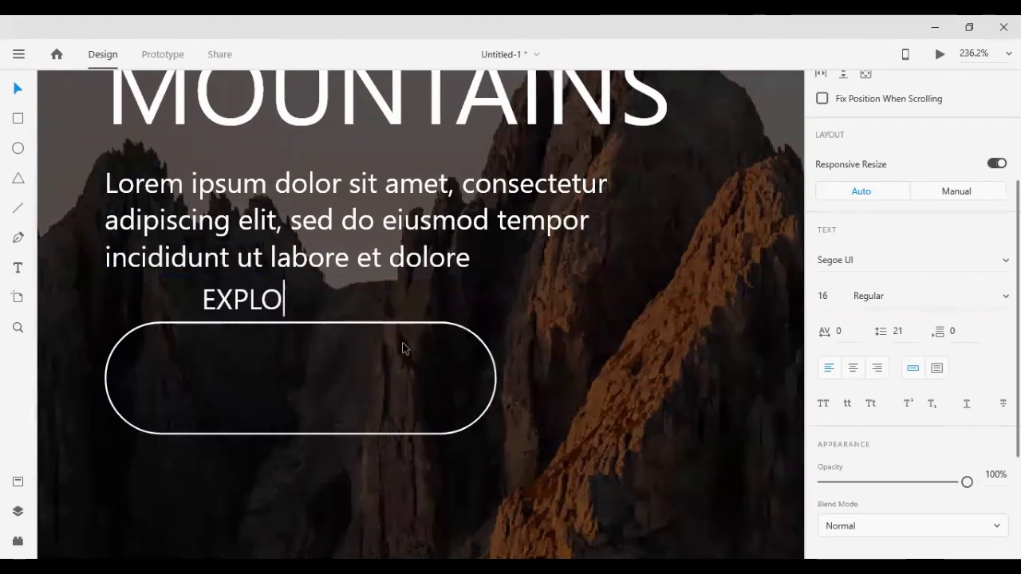
text(RE)
key(Escape)
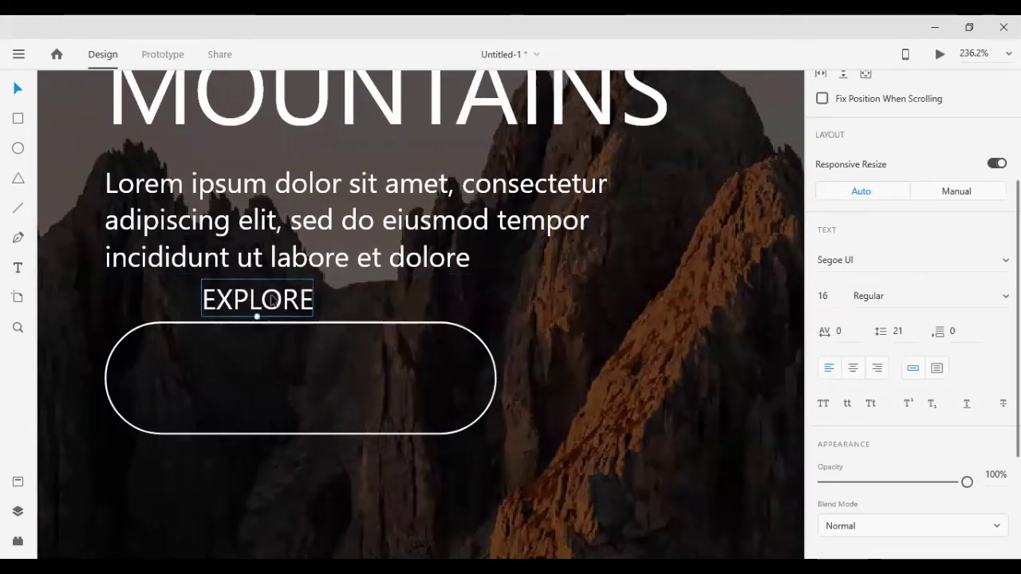
- Move the EXPLORE label into the pill and centre it vertically with the pill
mouse_move(255, 314)
mouse_down()
mouse_move(255, 357)
mouse_move(237, 399)
mouse_up()
click(293, 322)
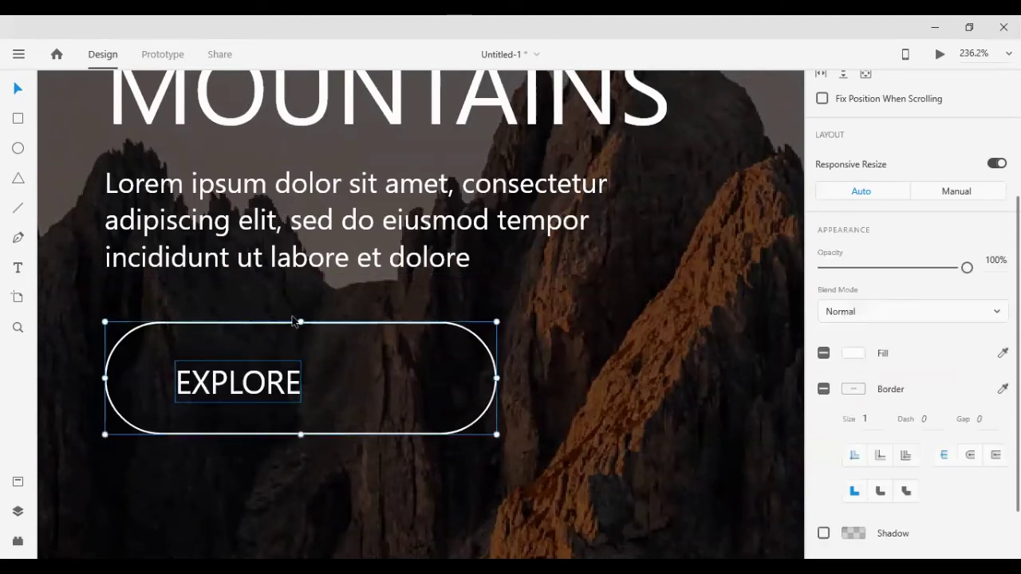
scroll(855, 80, up, 5)
click(849, 89)
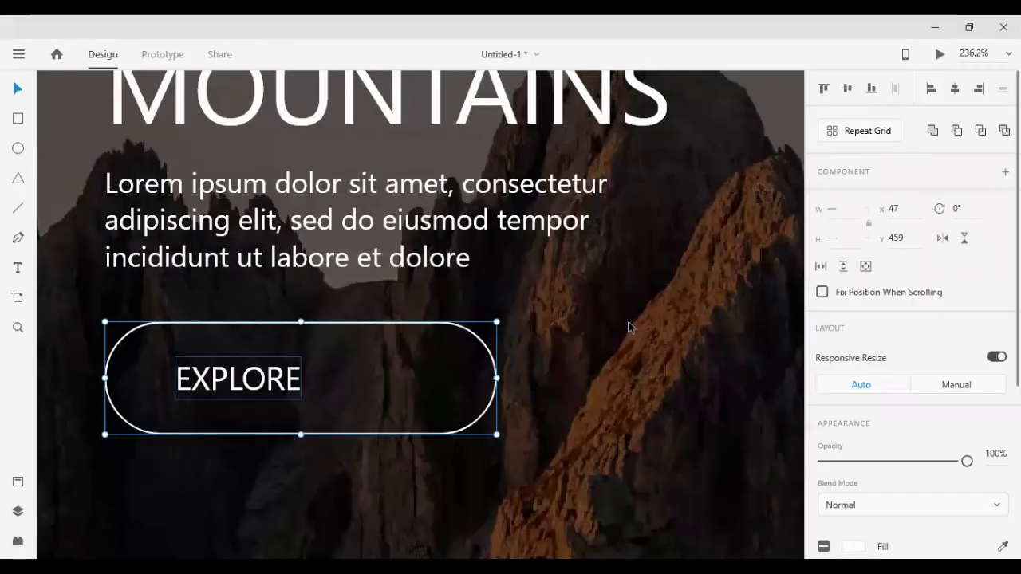
click(70, 434)
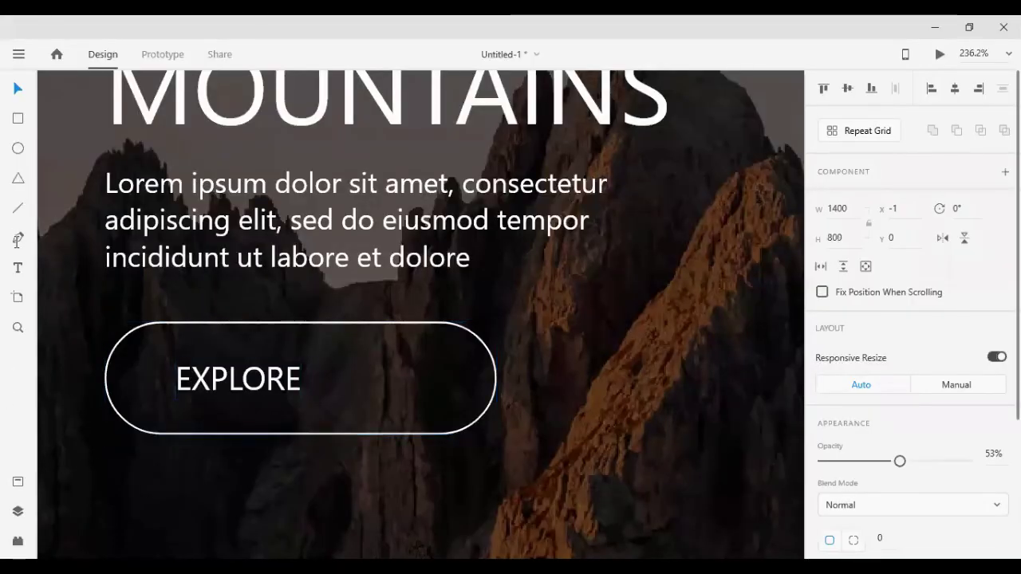
click(18, 237)
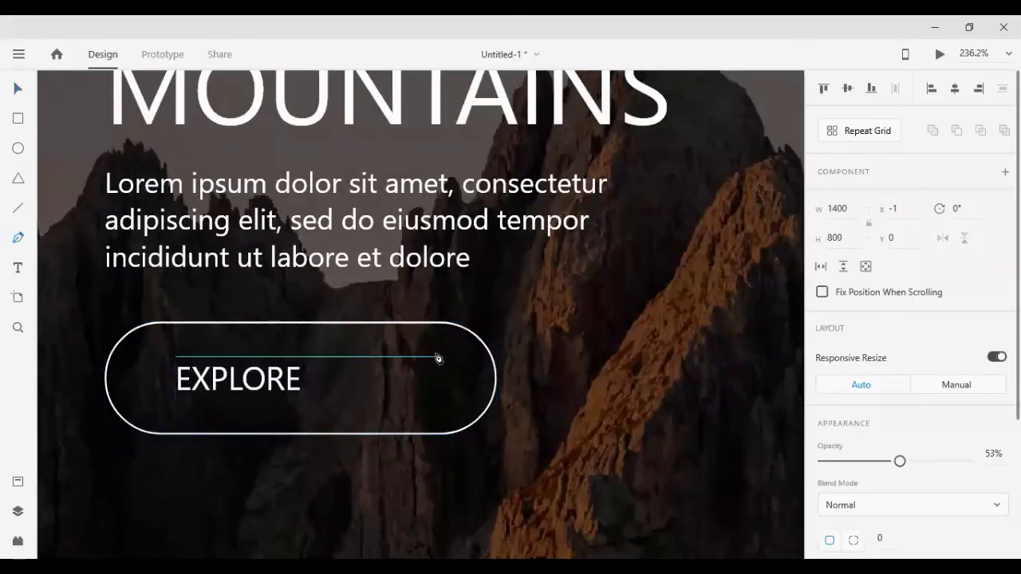
- Draw a three-point chevron path to the right of EXPLORE and edit its anchors
click(324, 369)
click(338, 389)
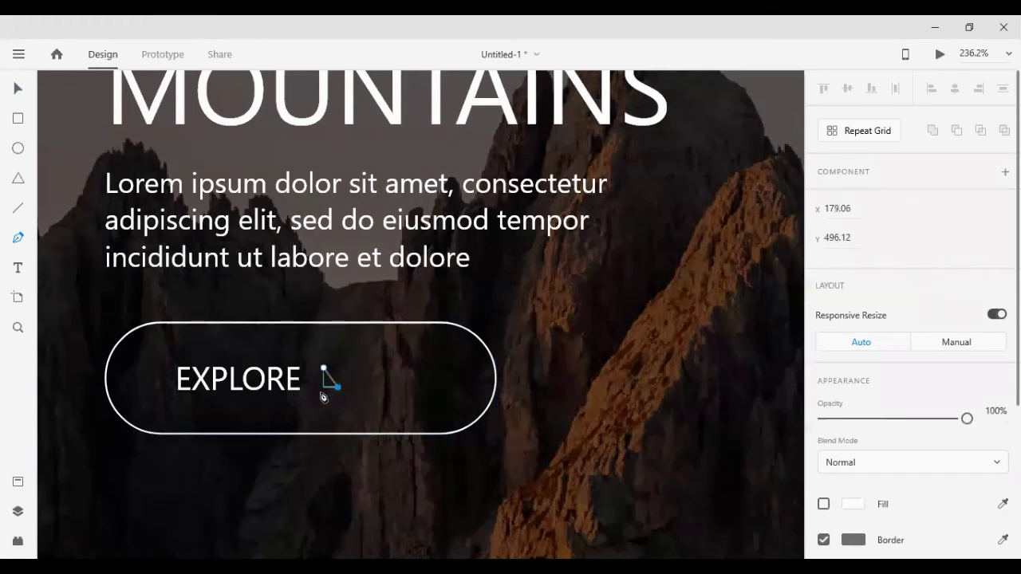
click(324, 405)
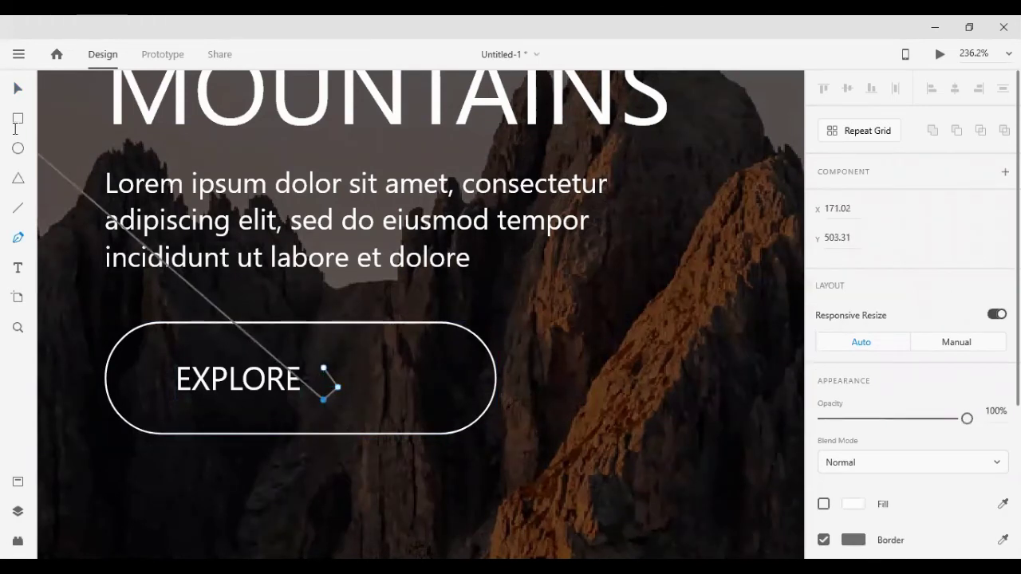
click(17, 87)
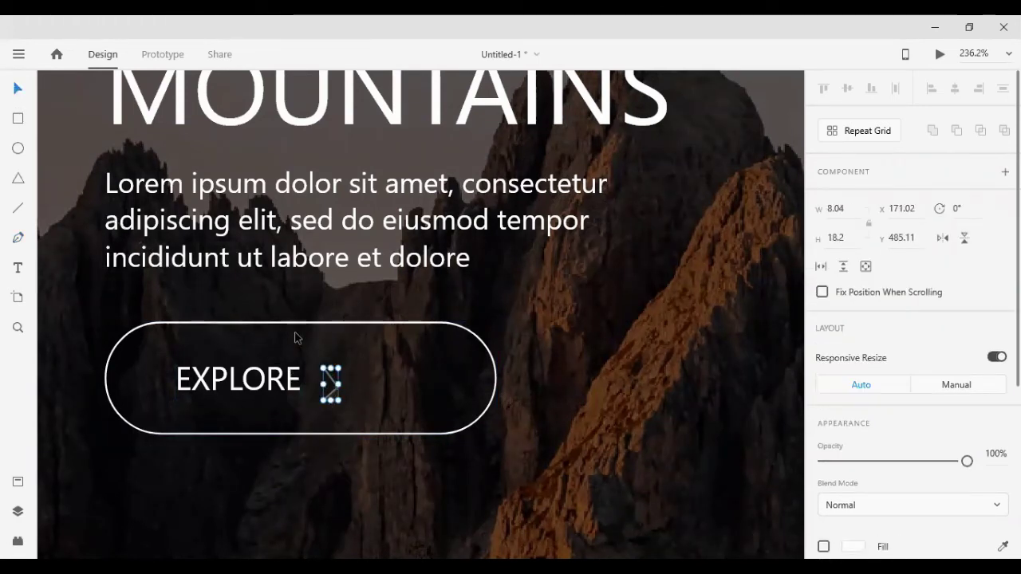
double_click(330, 383)
click(337, 387)
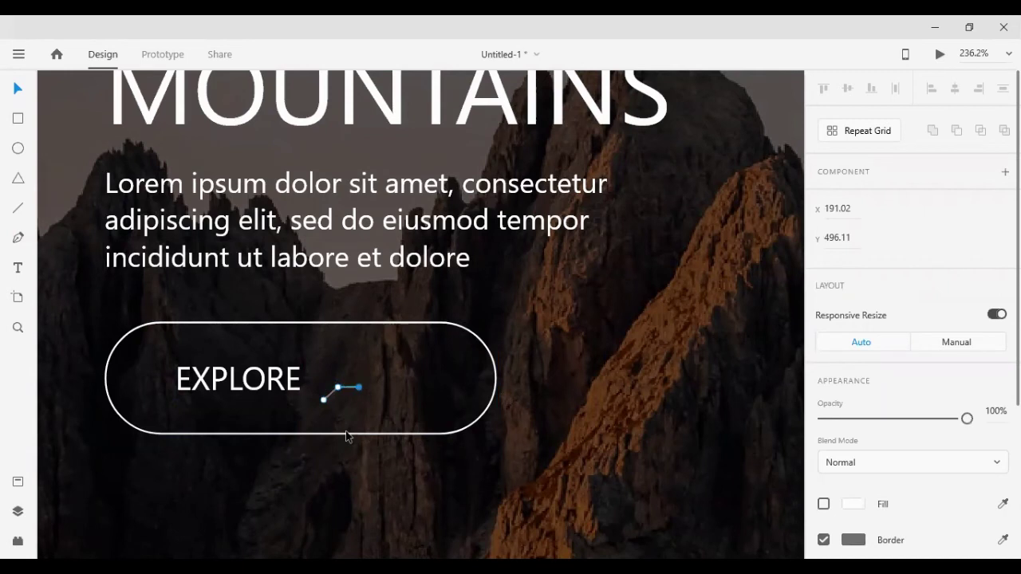
- Nudge the chevron's anchor points into a neat right-pointing arrow
key(Left)
key(Right)
key(Right)
key(Up)
key(Up)
key(Up)
key(shift+Down)
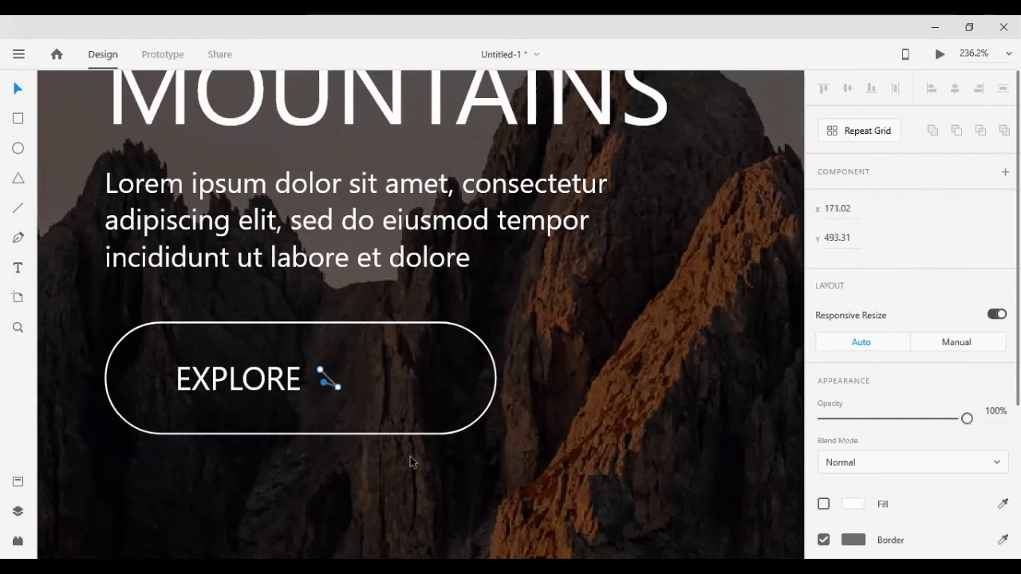
key(Down)
key(Down)
key(Down)
key(Left)
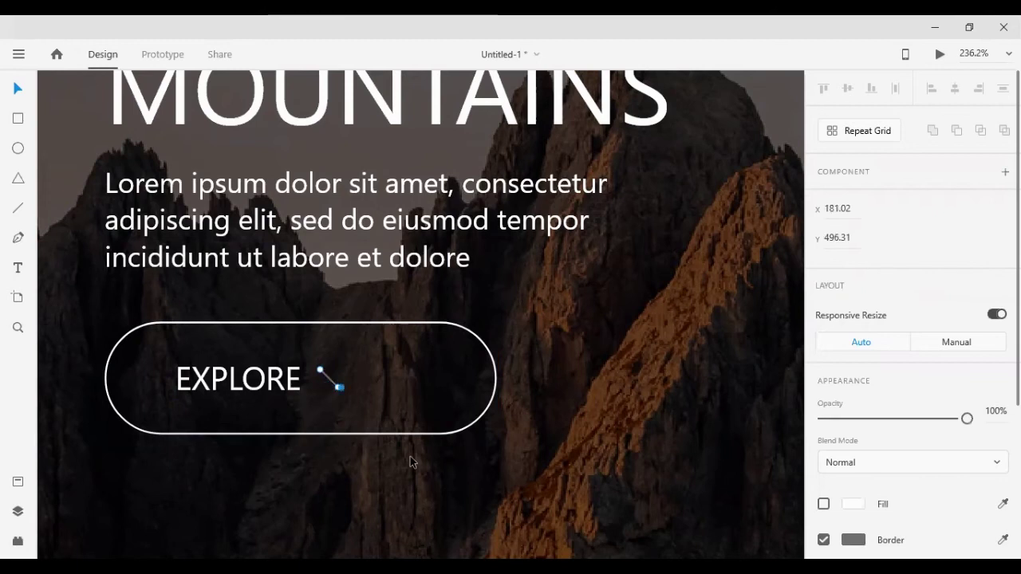
key(Left)
key(Down)
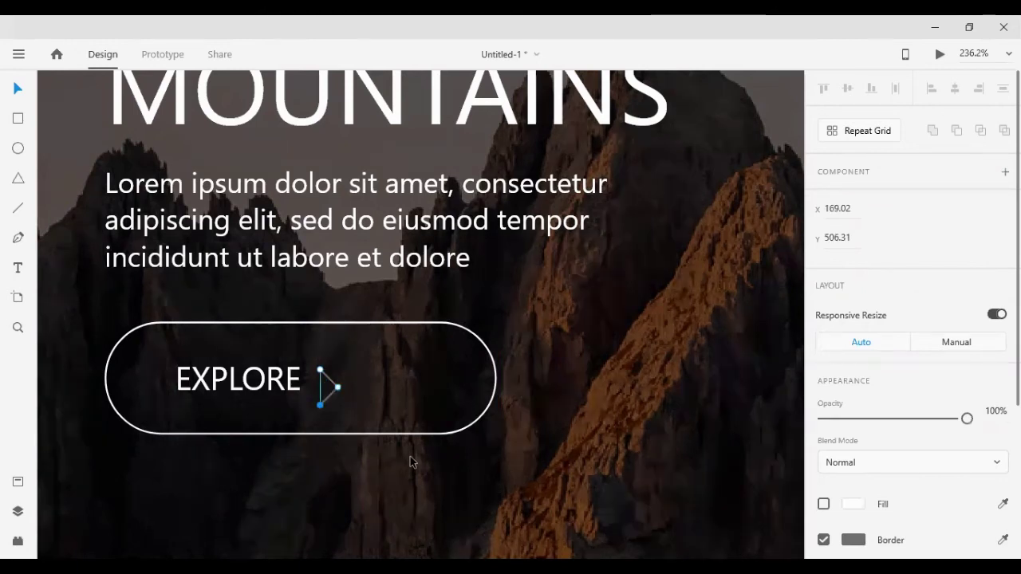
key(Down)
key(Down)
key(Down)
key(Down)
click(320, 370)
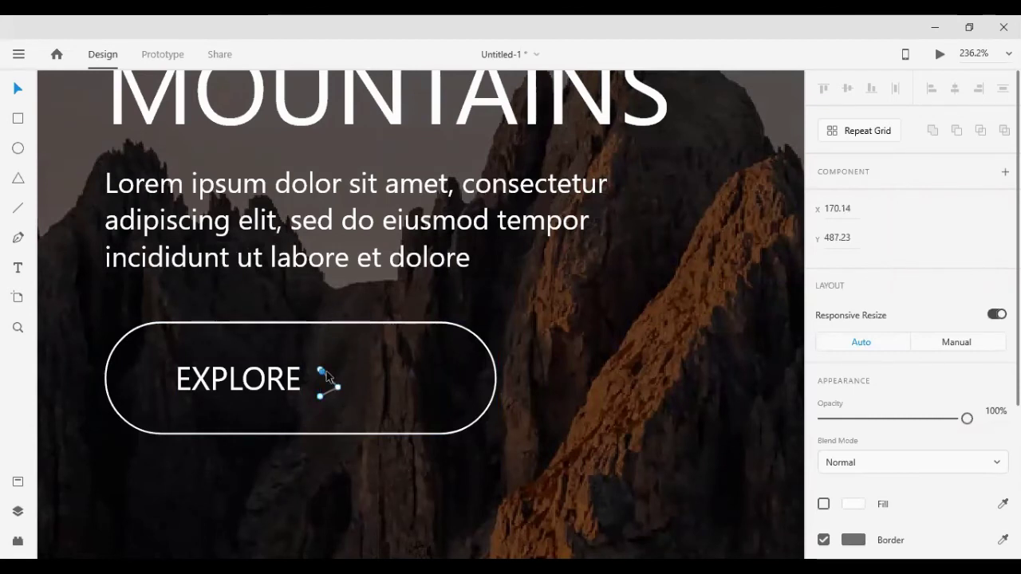
key(Tab)
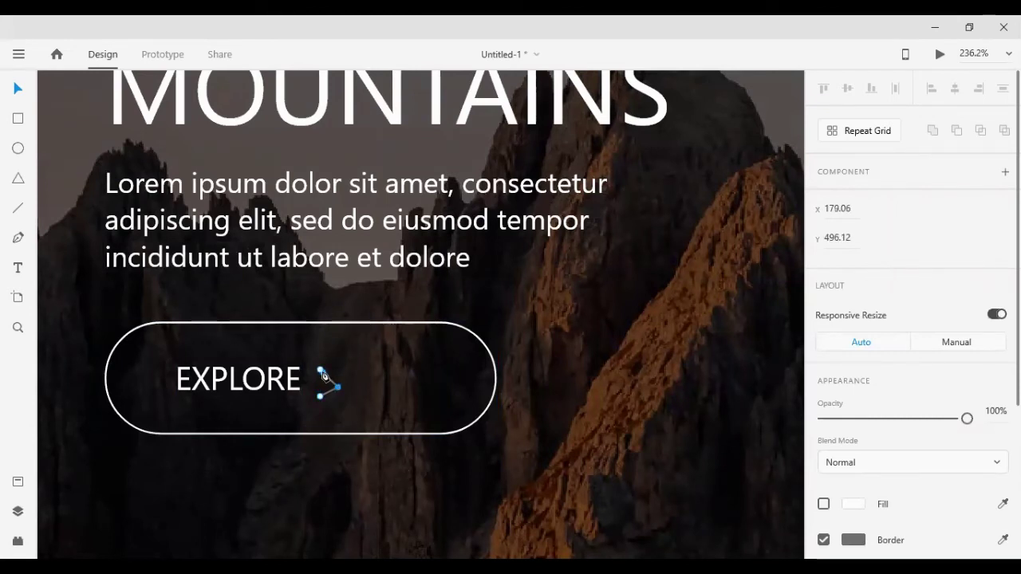
key(Tab)
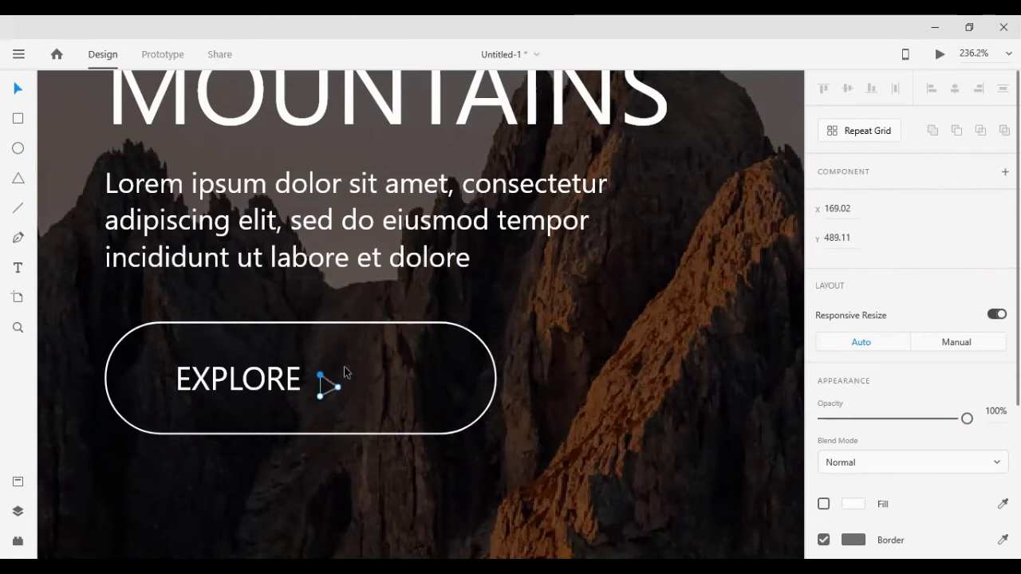
click(320, 397)
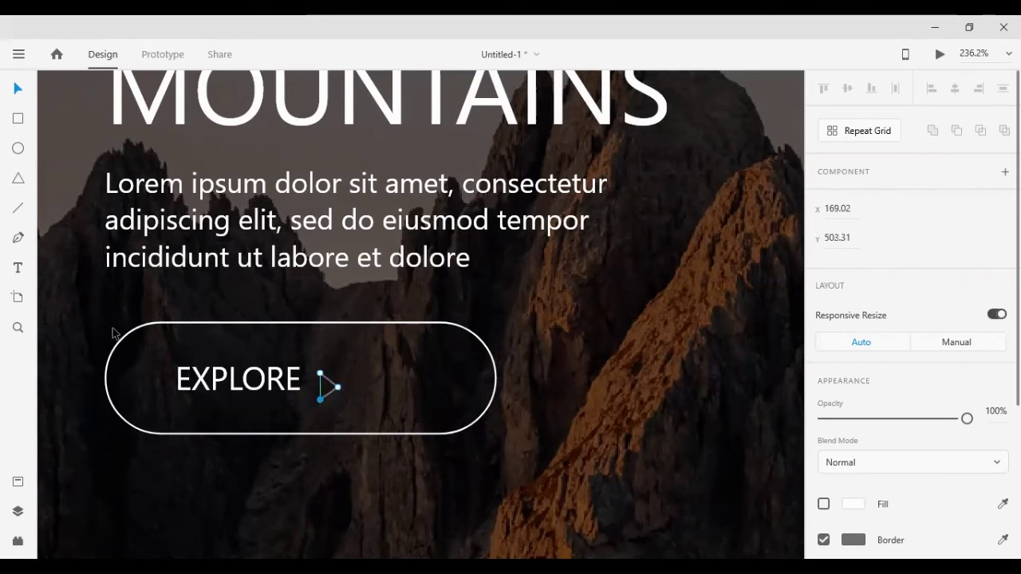
- Give the chevron a white #FFFFFF border and select it with the EXPLORE text
key(Escape)
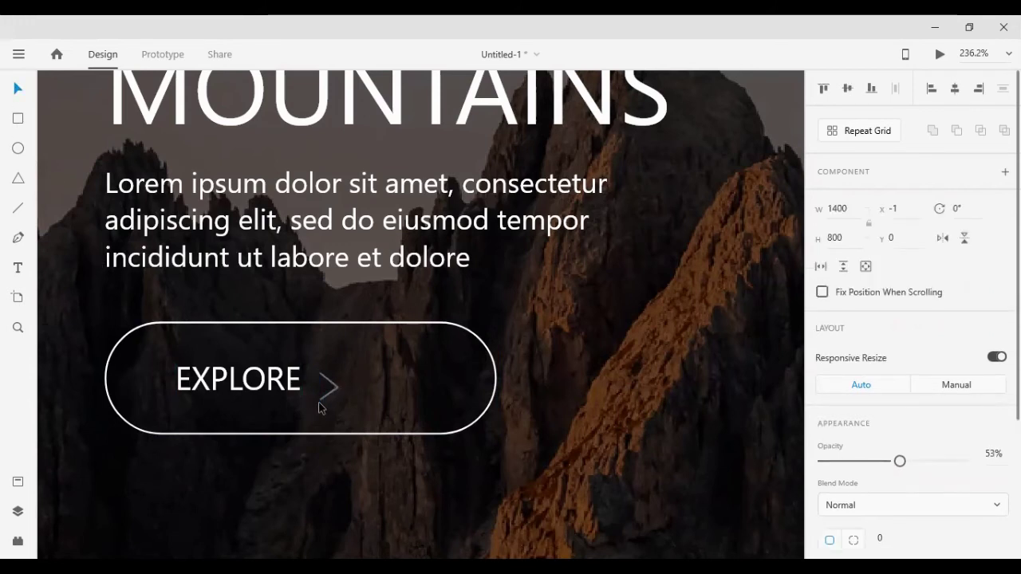
scroll(854, 467, down, 2)
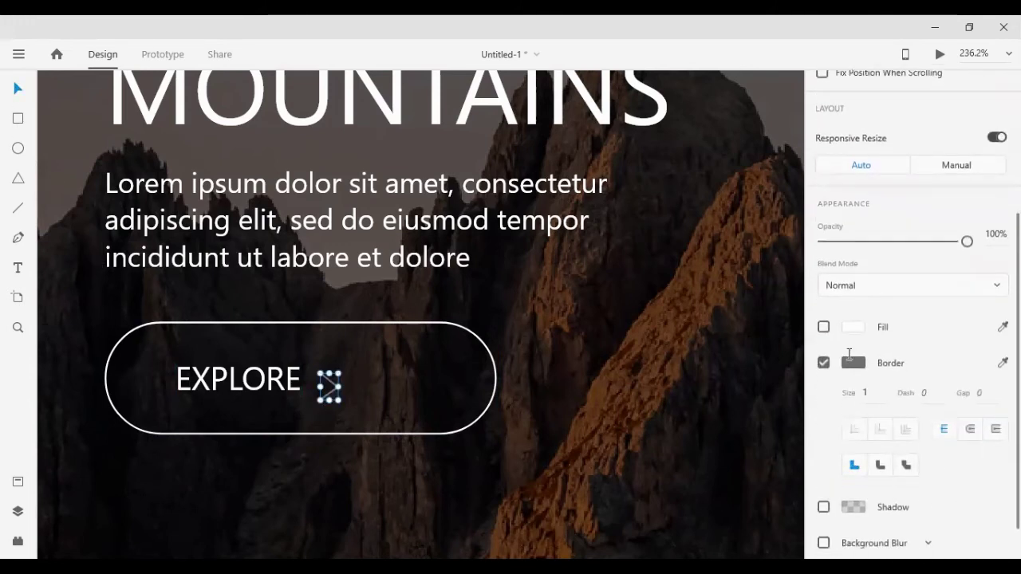
click(852, 363)
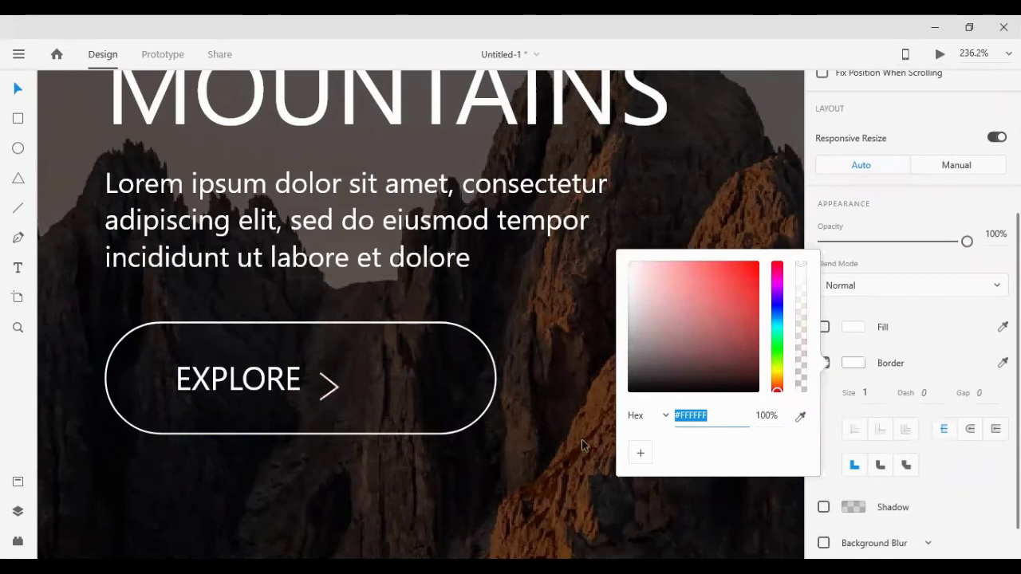
click(269, 394)
click(330, 392)
shift+click(281, 384)
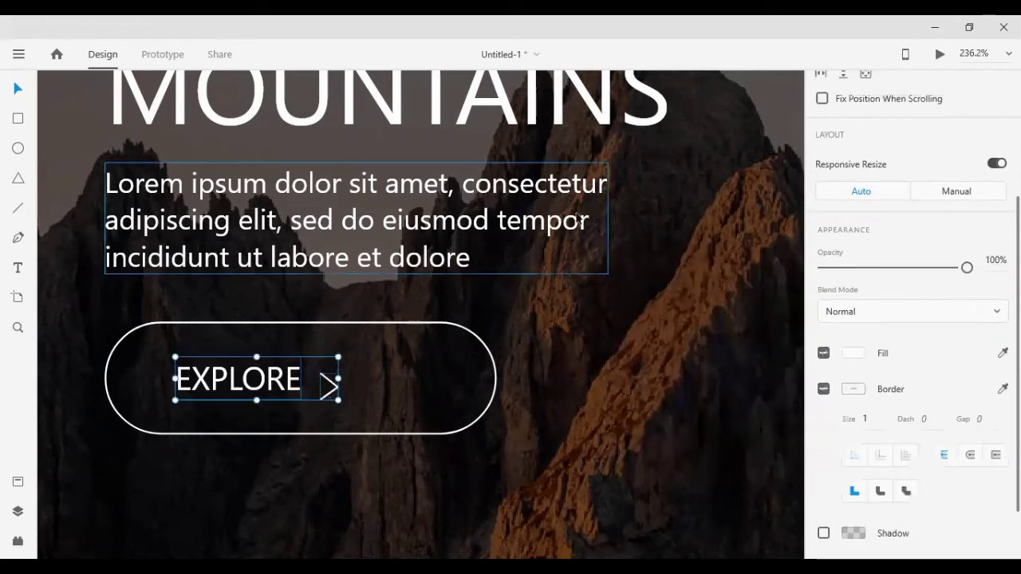
- Centre the arrow vertically with EXPLORE, then shift the EXPLORE text to x 87
click(848, 90)
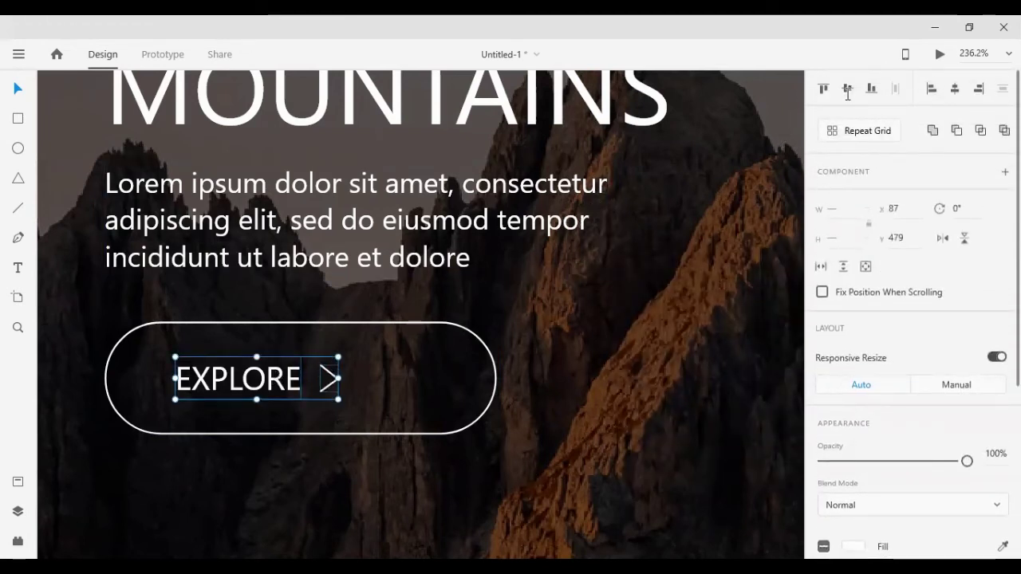
click(604, 454)
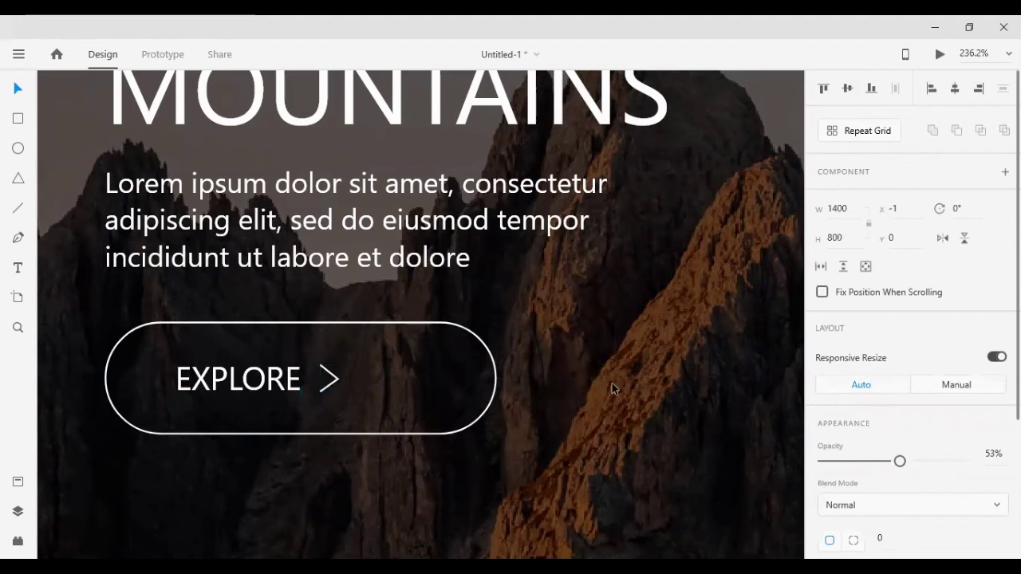
click(222, 386)
key(shift+Left)
key(shift+Left)
key(shift+Left)
key(shift+Left)
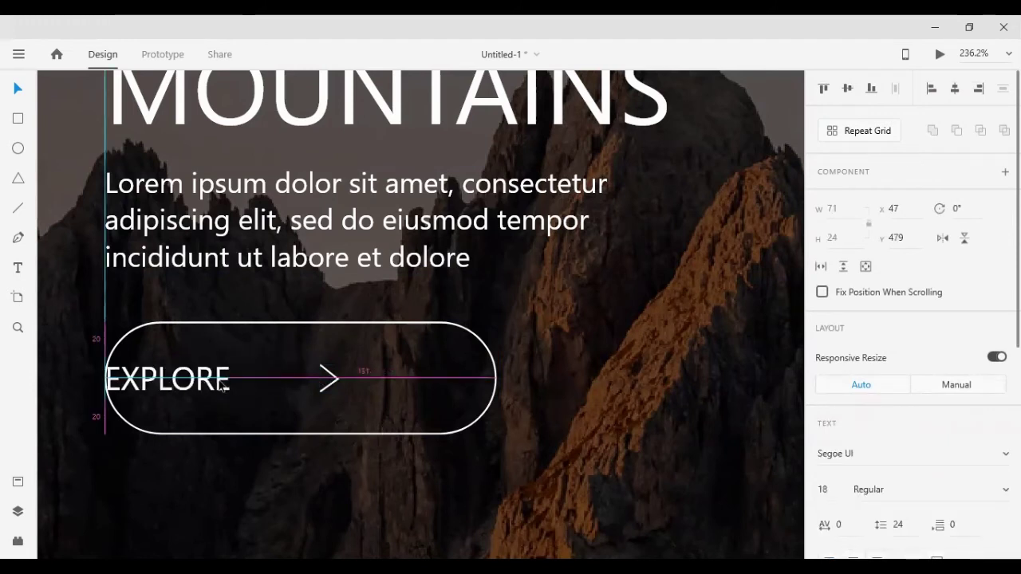
key(shift+Right)
key(shift+Right)
key(shift+Right)
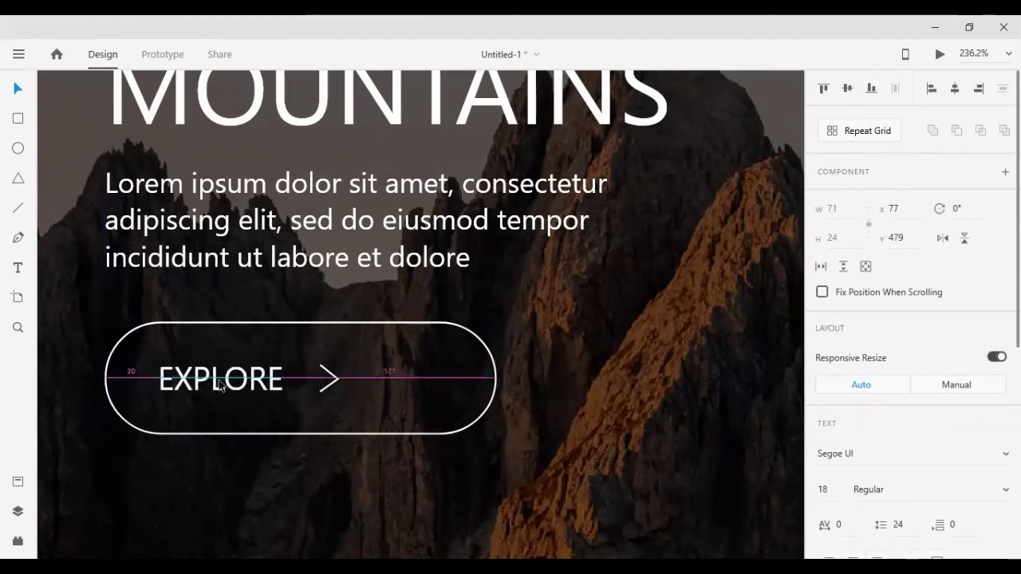
click(333, 385)
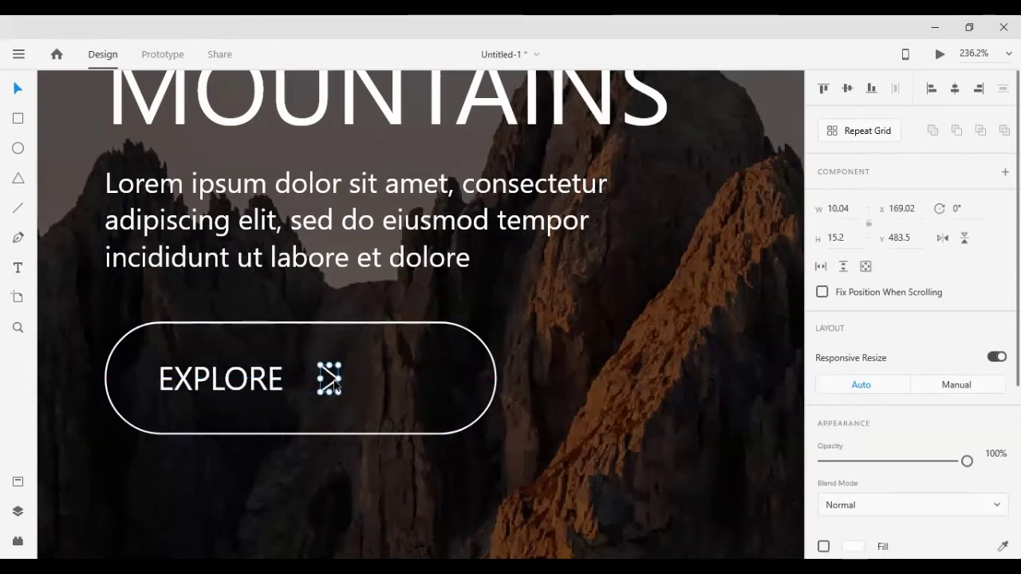
click(254, 387)
key(shift+Right)
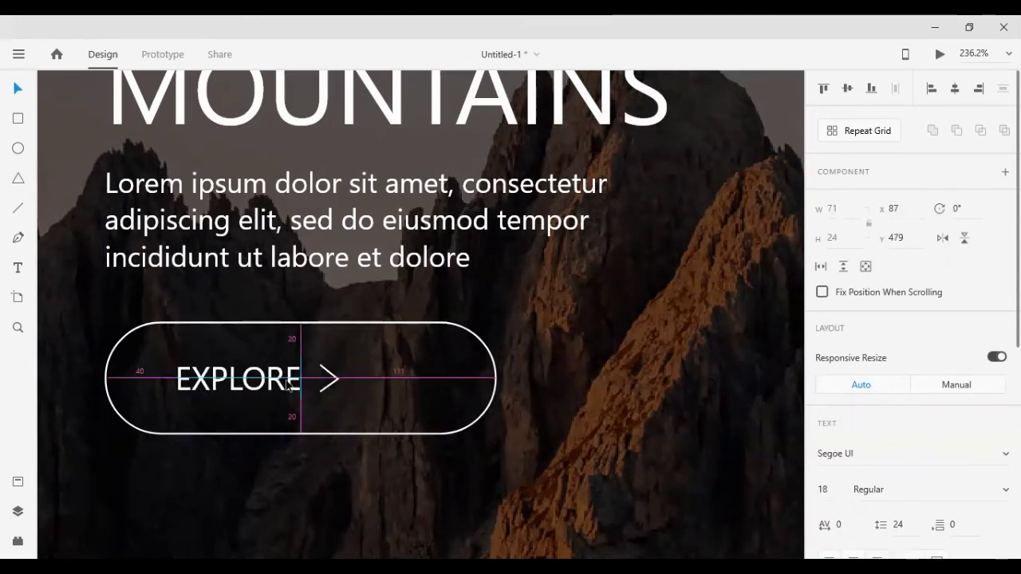
- Nudge the arrow closer to the EXPLORE label, ending at x 167.02
click(335, 387)
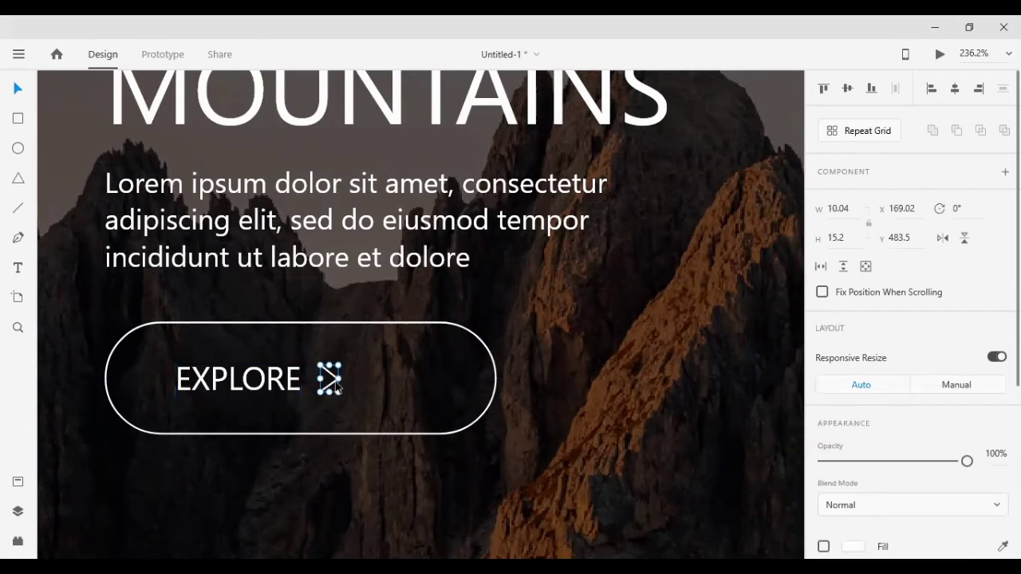
key(shift+Right)
key(shift+Right)
key(shift+Right)
key(shift+Right)
key(shift+Right)
key(shift+Right)
key(shift+Right)
key(shift+Right)
key(shift+Right)
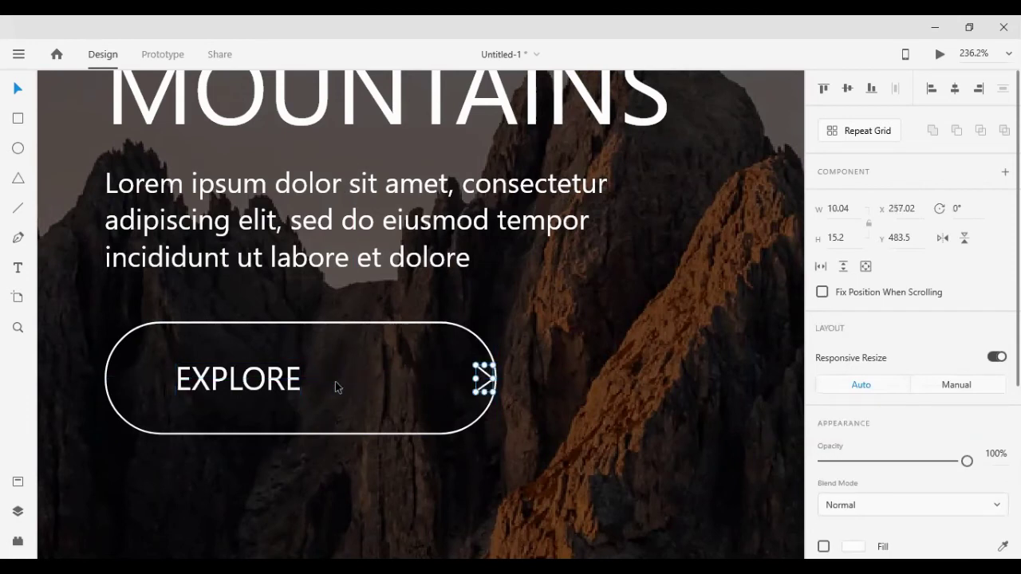
key(shift+Left)
key(shift+Left)
key(shift+Left)
key(shift+Left)
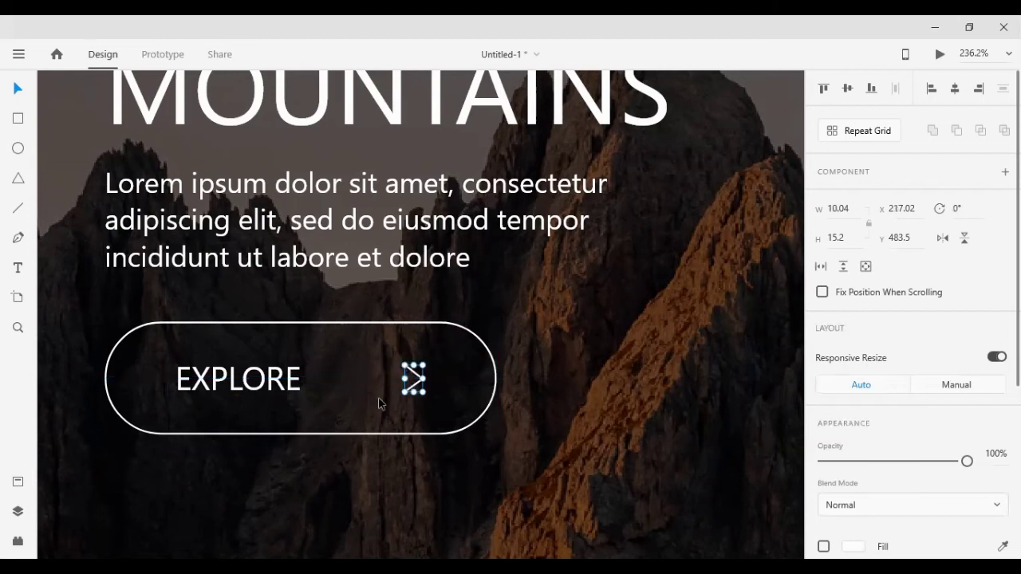
key(shift+Left)
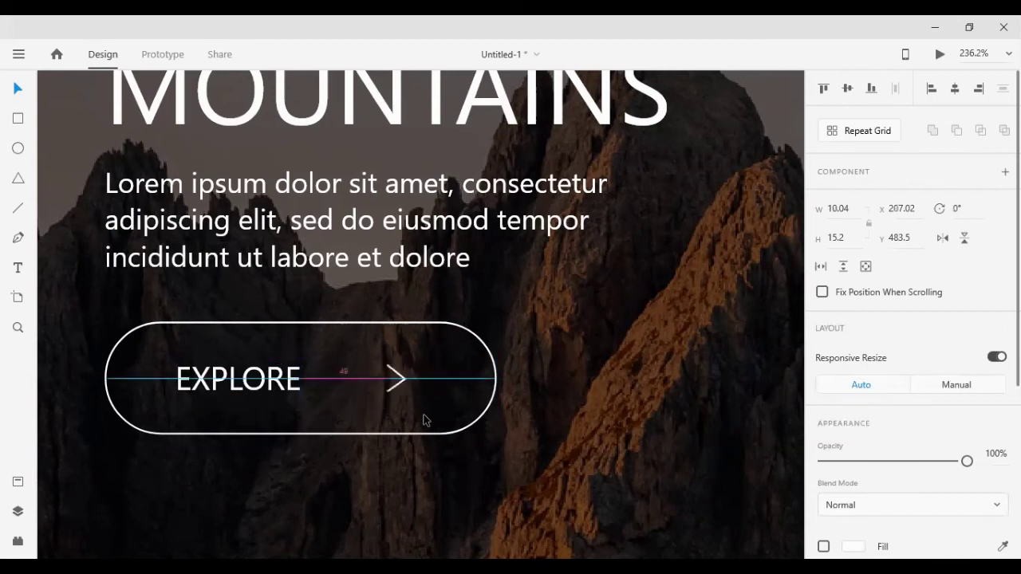
key(shift+Left)
key(shift+Left)
key(shift+Left)
key(shift+Left)
key(shift+Left)
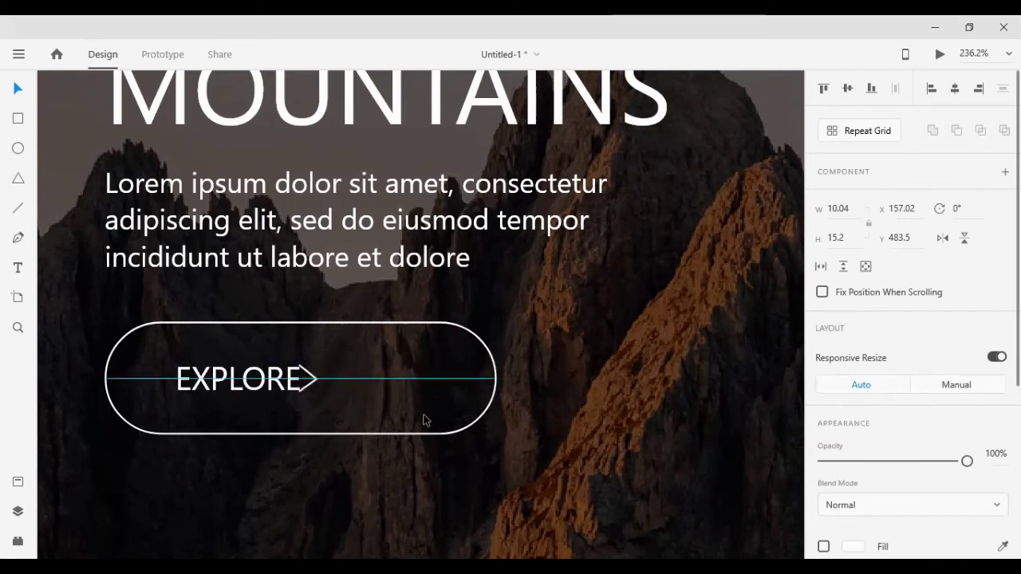
key(shift+Right)
key(shift+Right)
key(shift+Right)
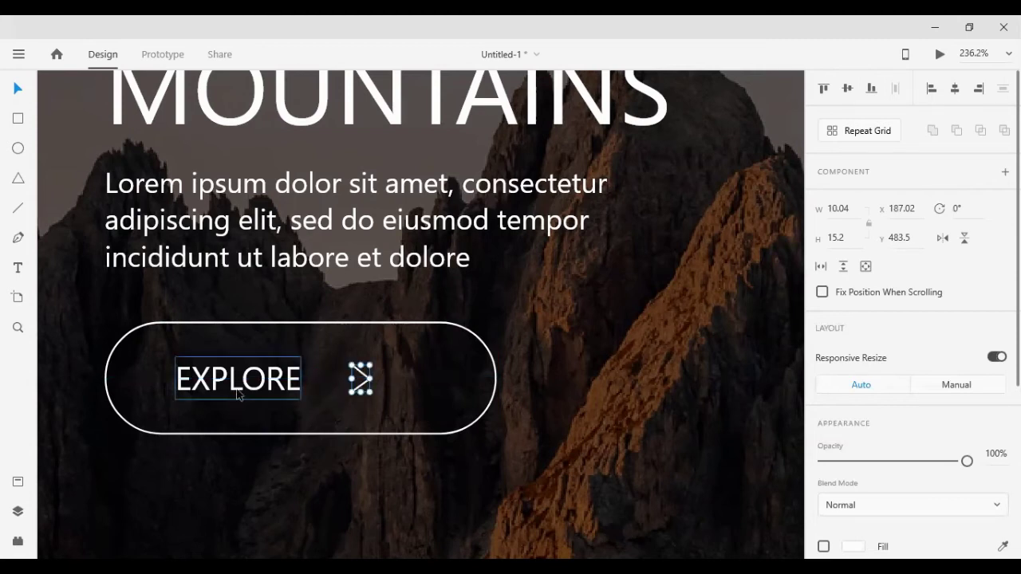
key(shift+Left)
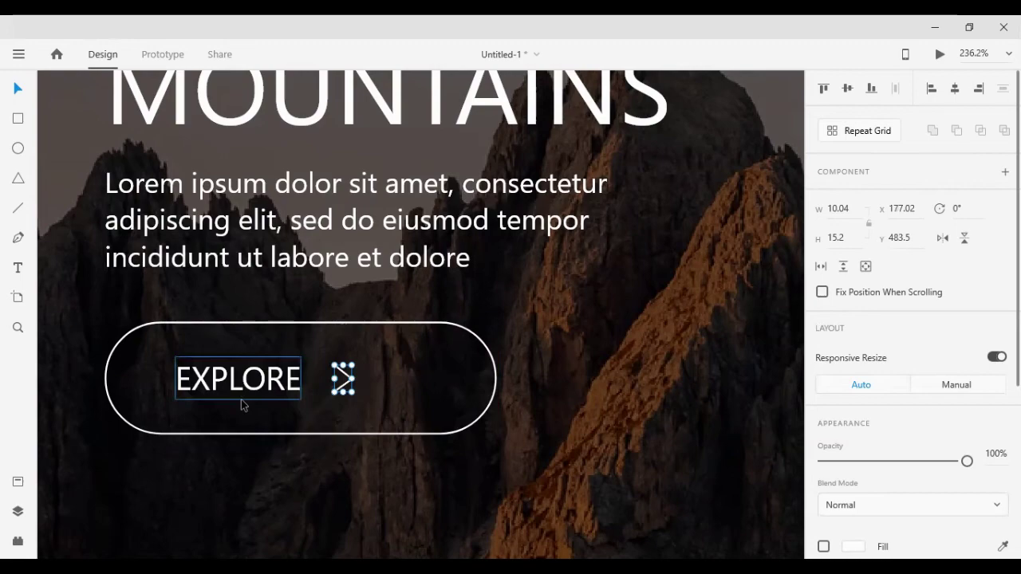
key(shift+Left)
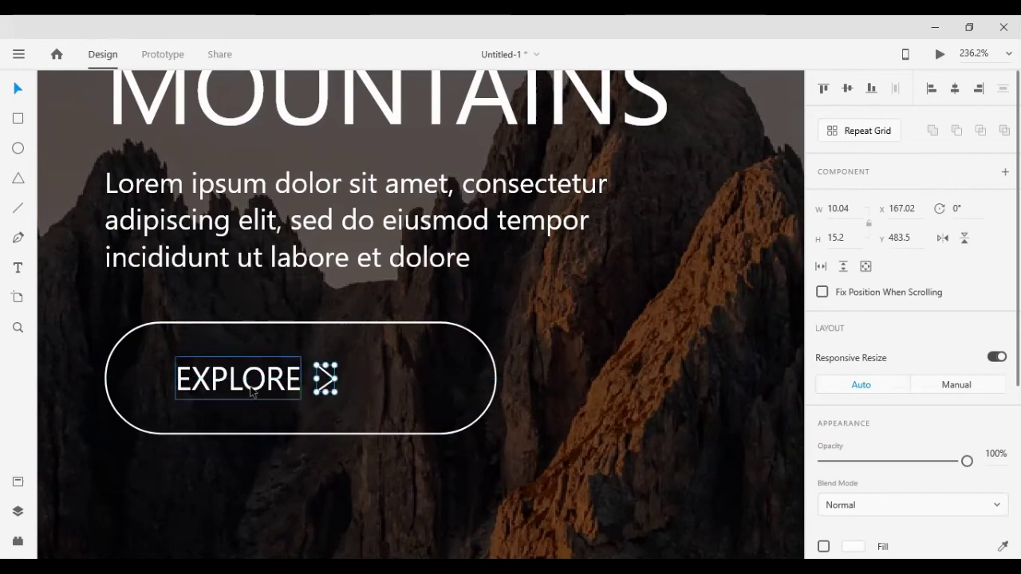
scroll(252, 391, down, 3)
scroll(359, 399, down, 4)
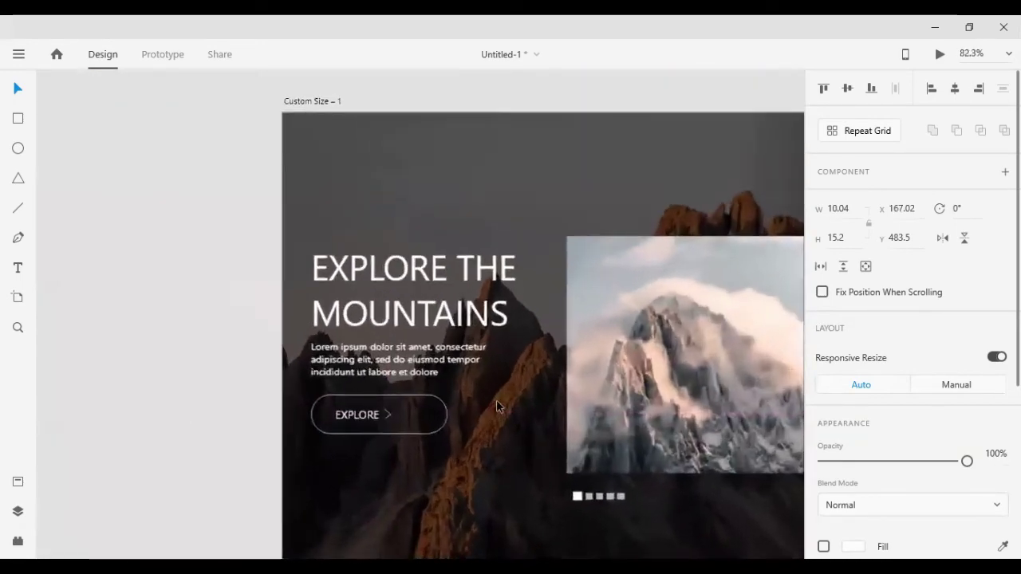
- Make the pill button shorter and narrower by dragging its top, bottom and right edges
scroll(496, 399, up, 3)
scroll(447, 423, up, 2)
scroll(392, 419, down, 1)
click(175, 434)
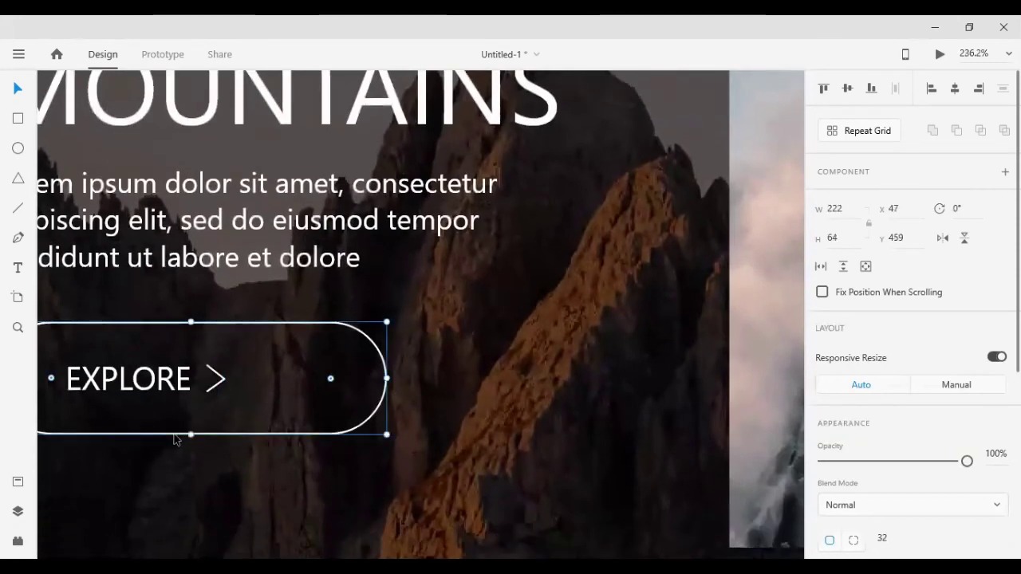
drag(191, 435, 191, 410)
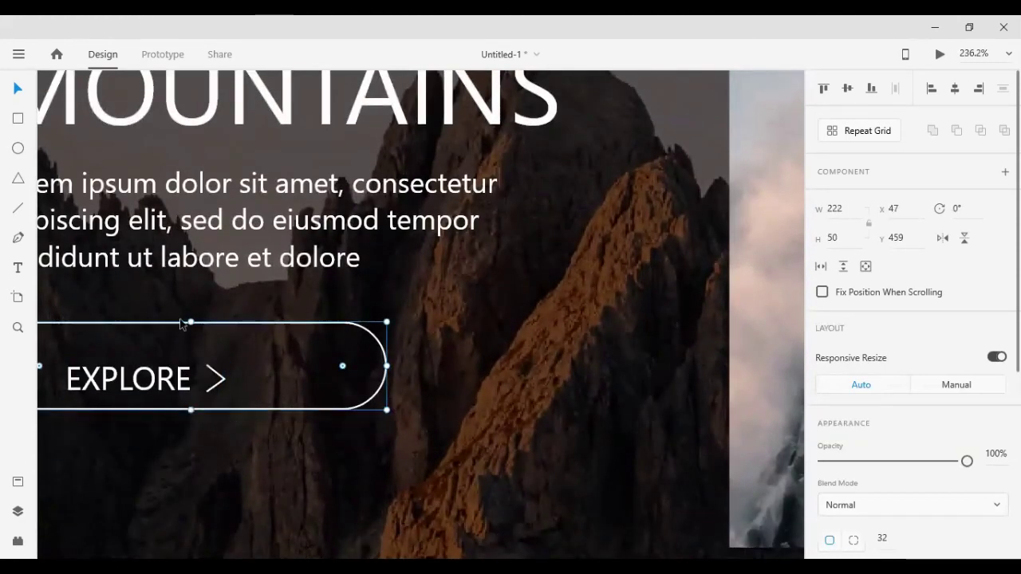
drag(191, 322, 191, 338)
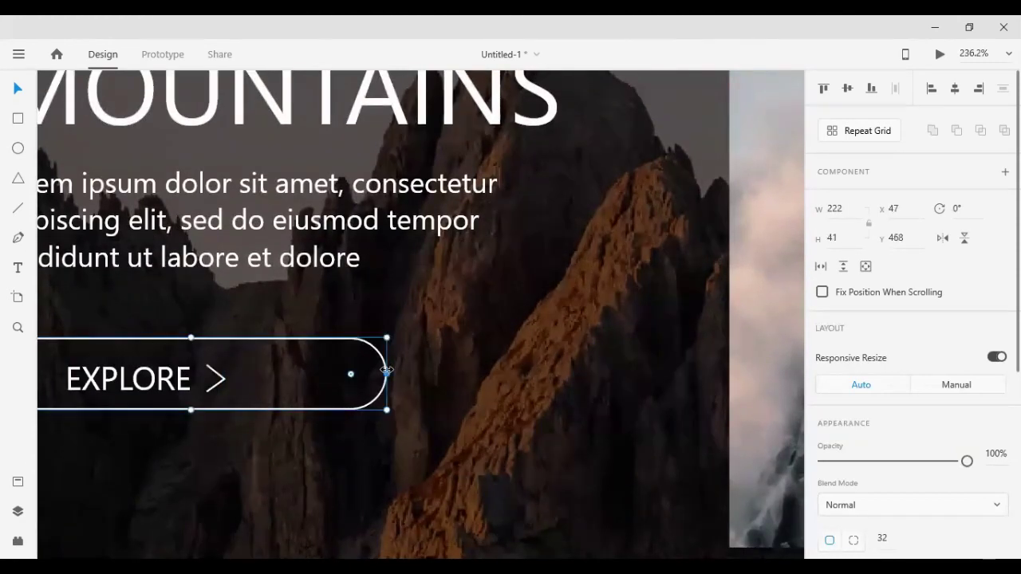
drag(386, 370, 271, 370)
- Group the EXPLORE label and arrow with Ctrl+G and shrink the group slightly
scroll(273, 424, left, 2)
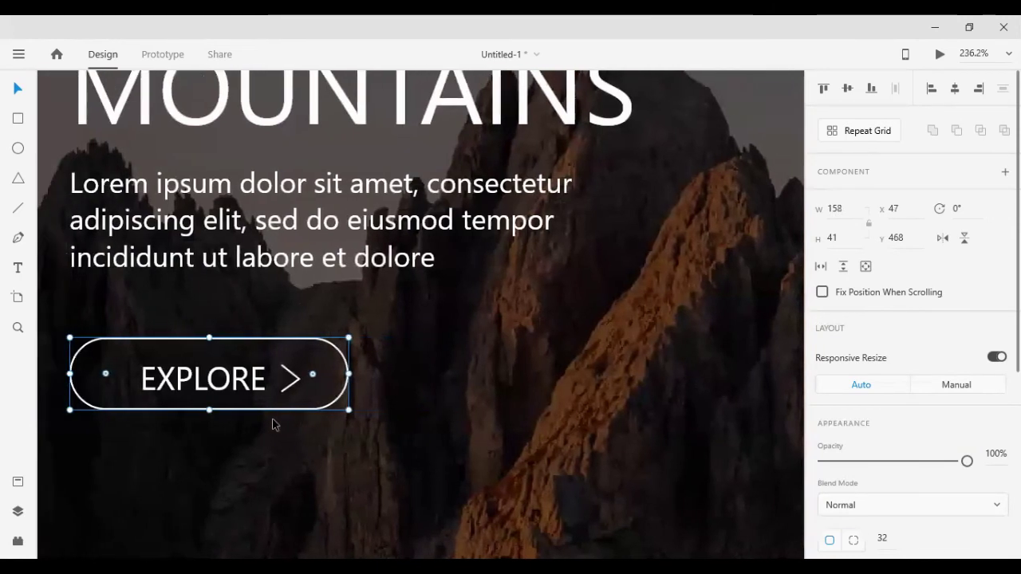
double_click(272, 385)
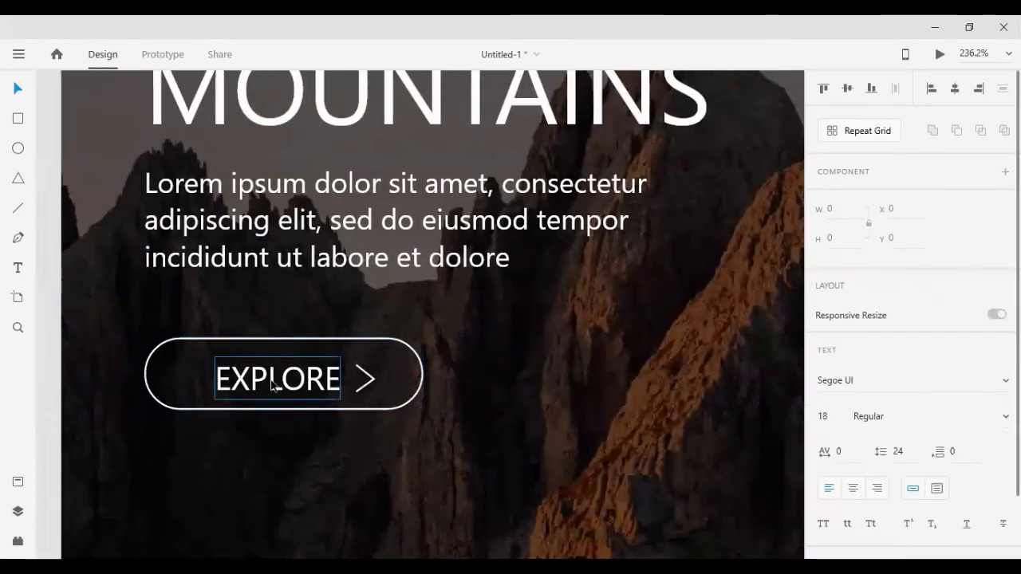
key(Escape)
shift+click(363, 389)
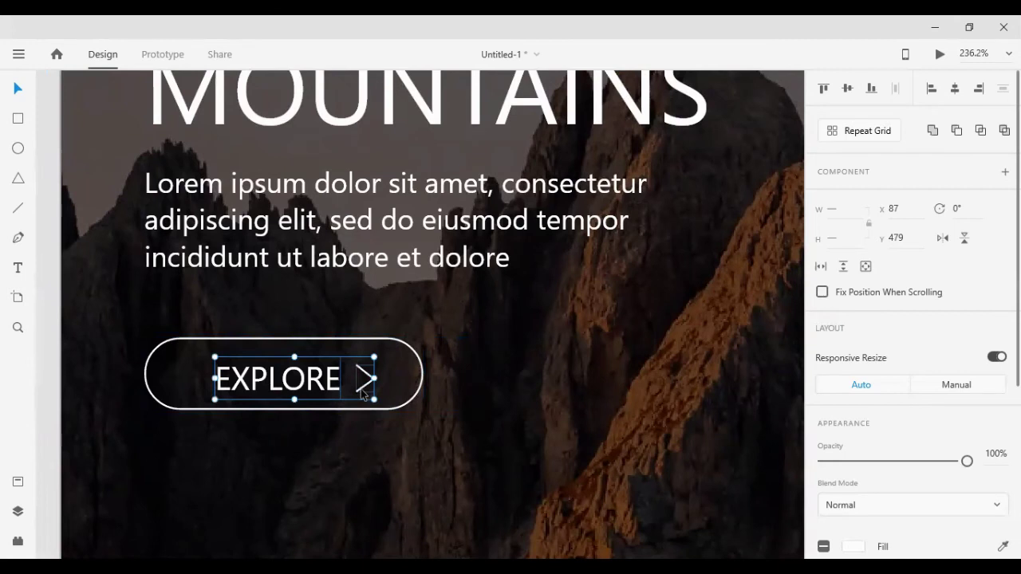
key(ctrl+g)
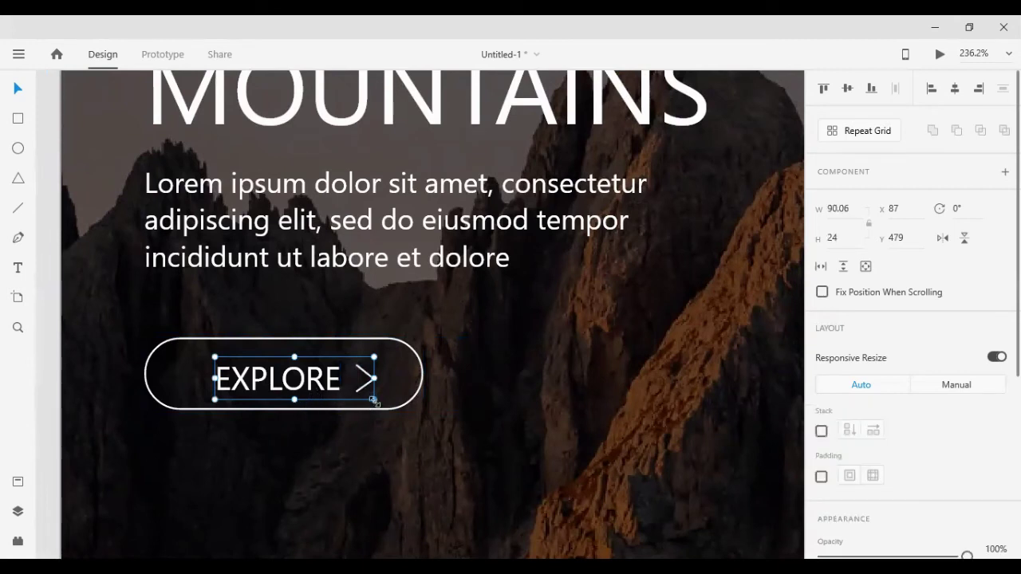
drag(373, 400, 363, 399)
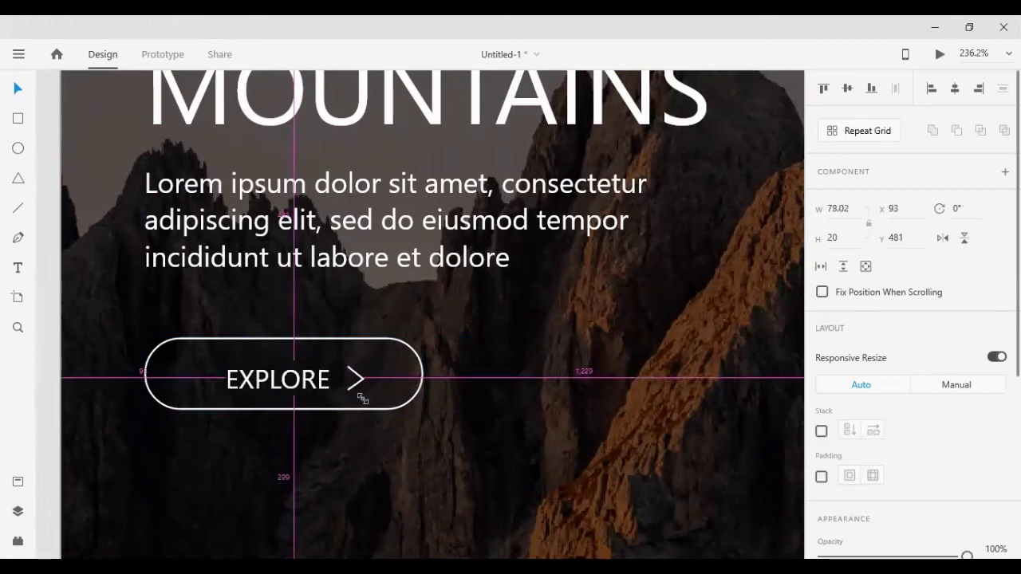
- Centre the label-and-arrow group both vertically and horizontally inside the pill
shift+click(367, 339)
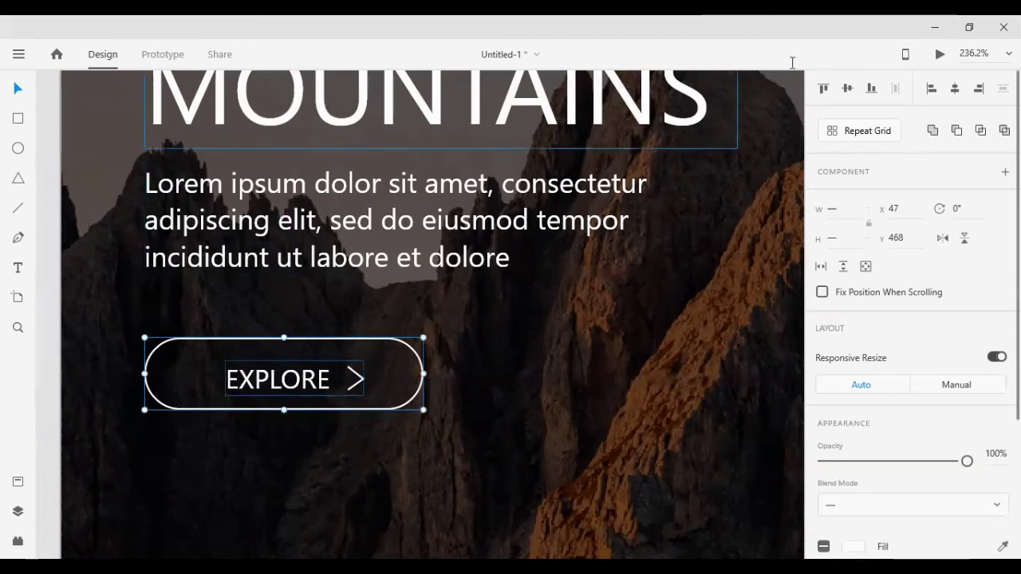
click(847, 88)
click(955, 89)
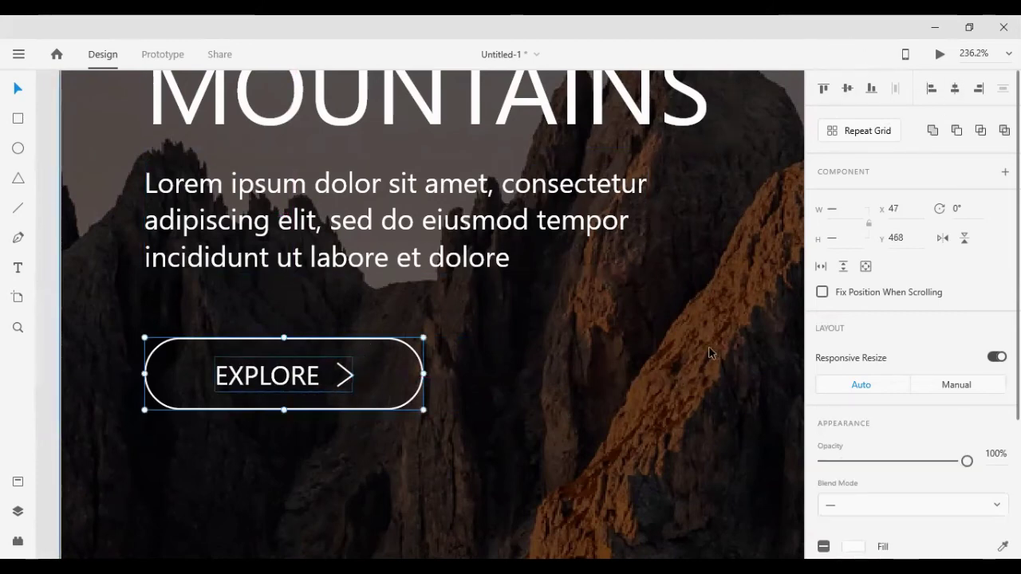
scroll(710, 353, down, 3)
scroll(694, 327, down, 2)
scroll(684, 311, down, 2)
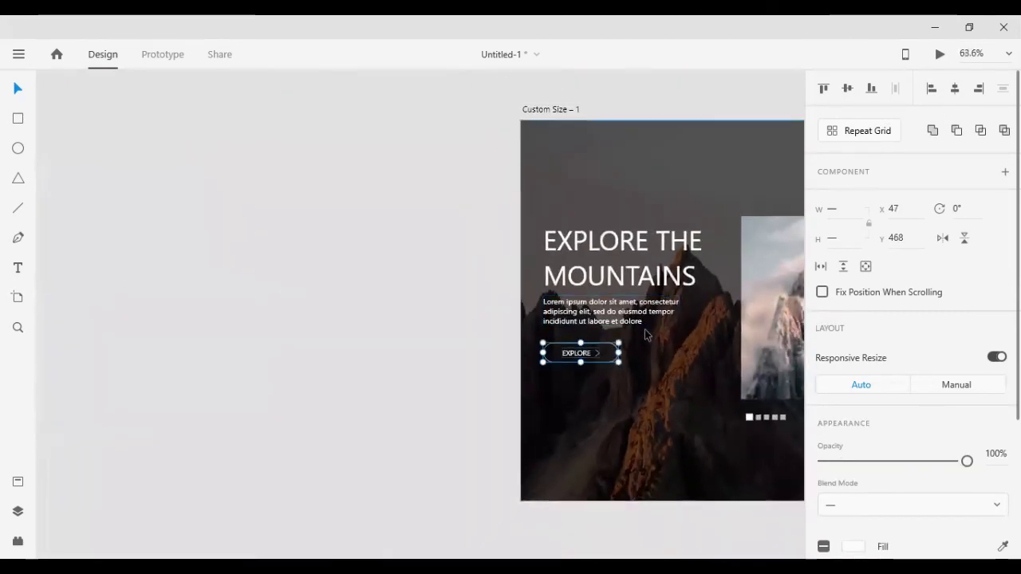
- Select the whole EXPLORE button and shrink it around its centre to 120 by 31
scroll(646, 335, up, 3)
scroll(601, 359, up, 2)
drag(224, 351, 518, 426)
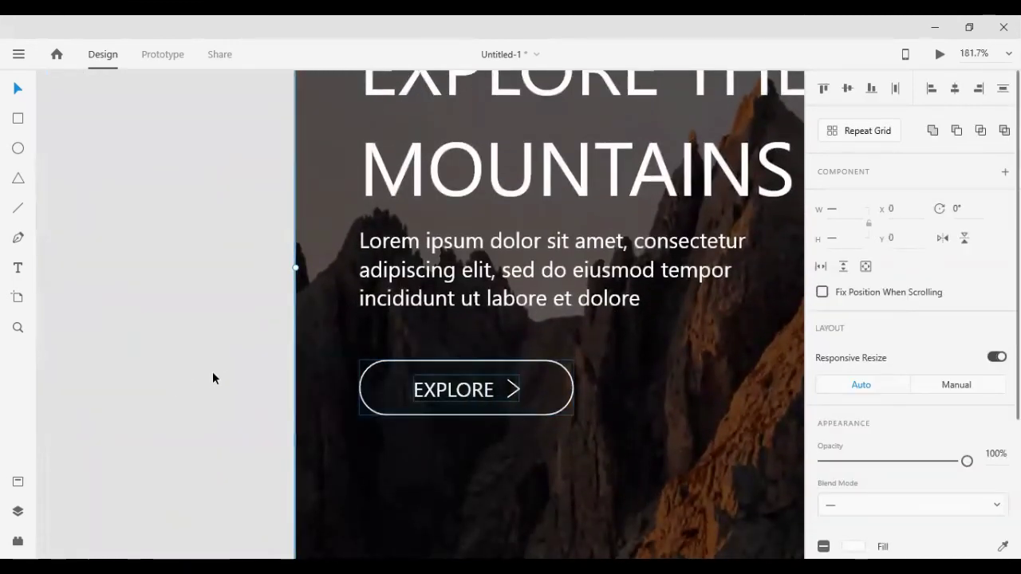
drag(207, 343, 493, 435)
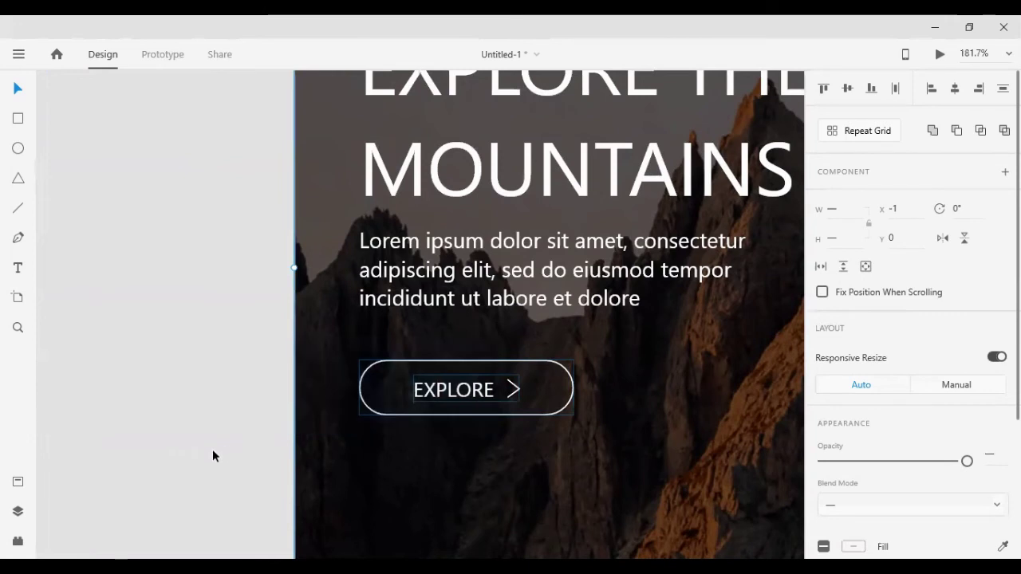
shift+click(295, 469)
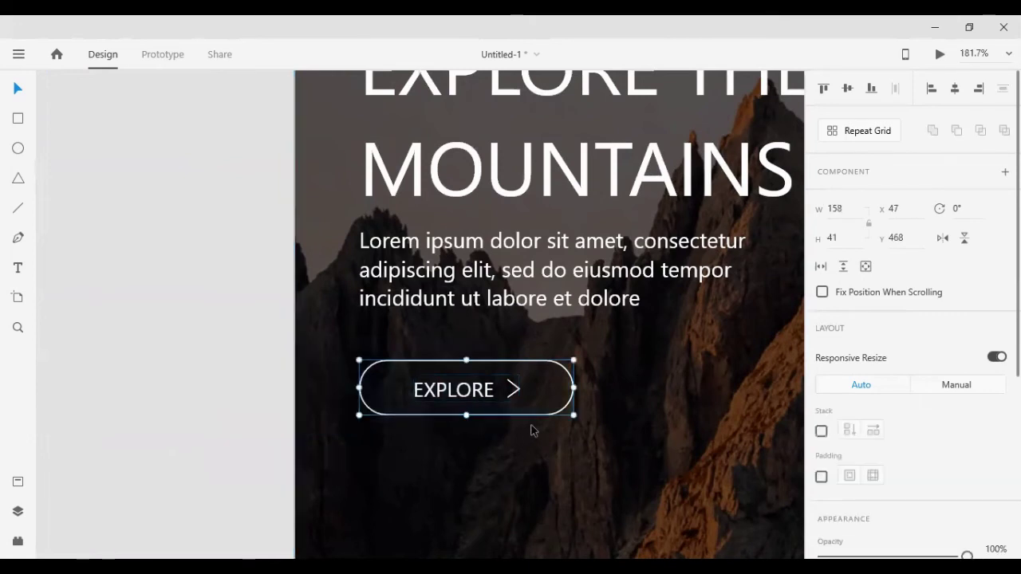
drag(573, 412, 559, 410)
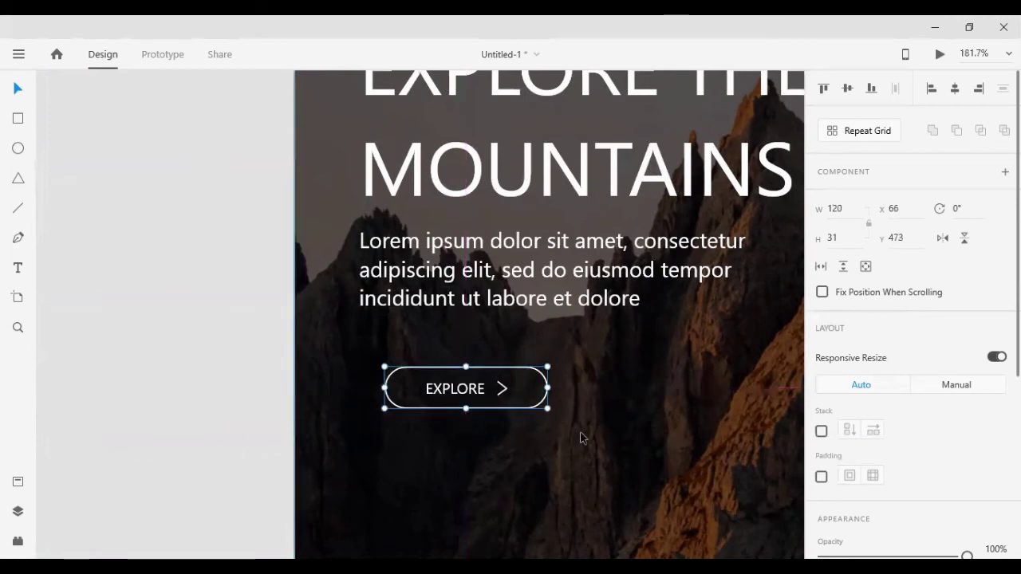
- Nudge the button to x 47, y 459 below the paragraph and view the whole artboard
key(shift+Up)
key(shift+Up)
key(shift+Up)
key(shift+Up)
key(shift+Up)
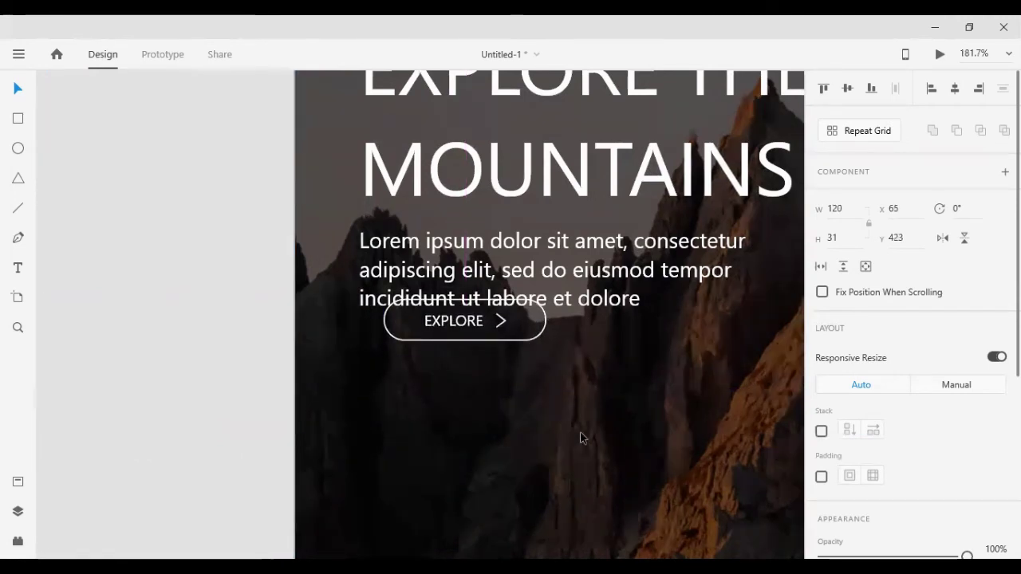
key(Left)
key(Left)
key(Left)
key(Left)
key(Left)
key(Left)
key(Left)
key(Left)
key(Left)
key(Left)
key(Left)
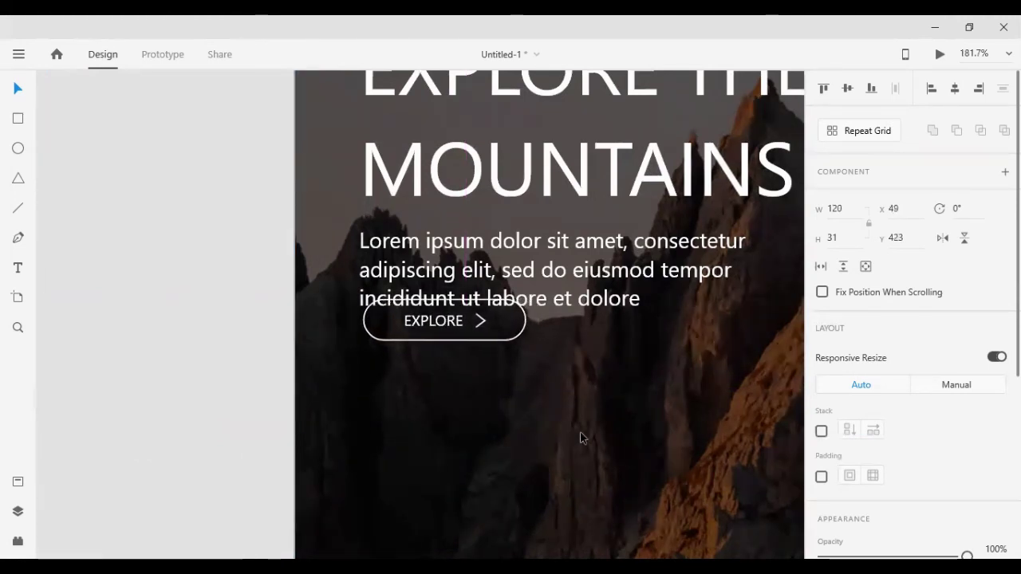
key(Left)
key(Left)
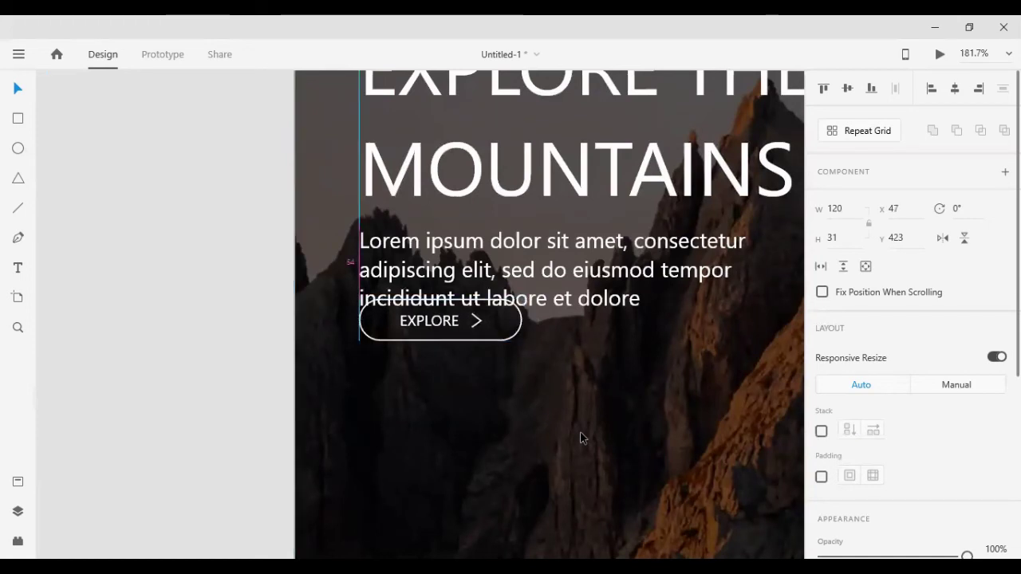
key(Down)
key(Down)
key(Down)
key(Down)
key(Down)
key(Down)
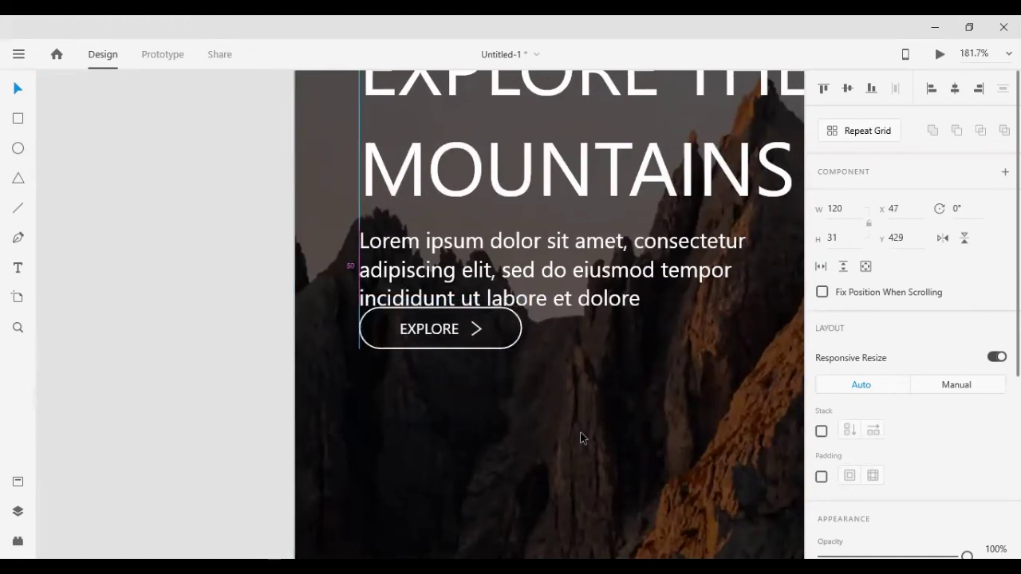
key(shift+Down)
key(shift+Down)
key(shift+Down)
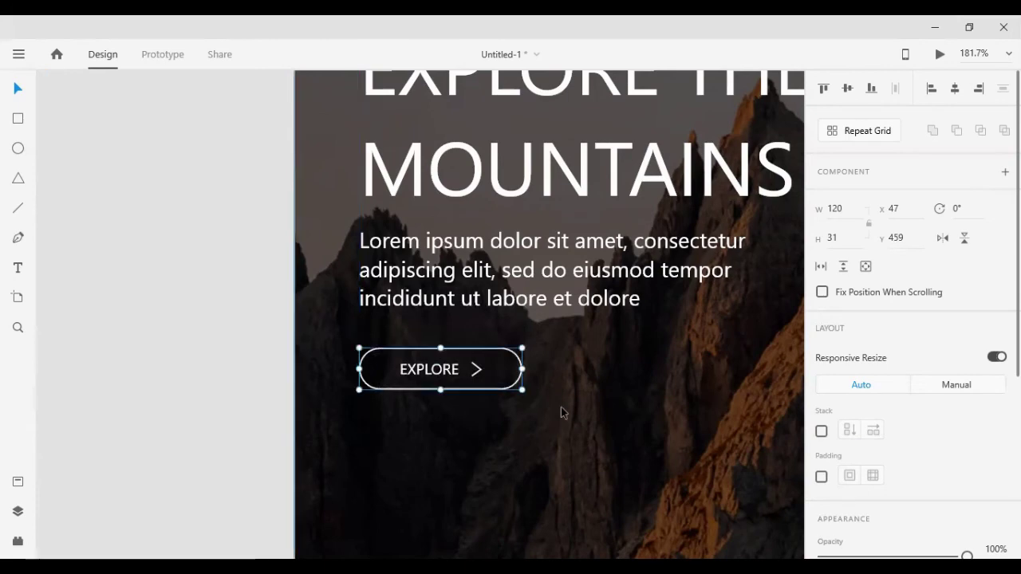
key(ctrl+0)
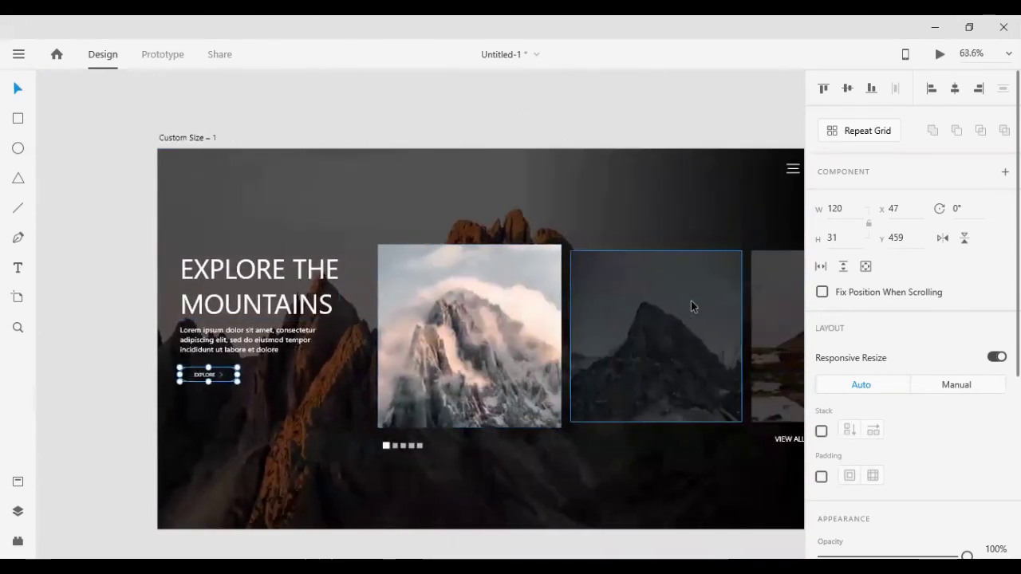
click(751, 179)
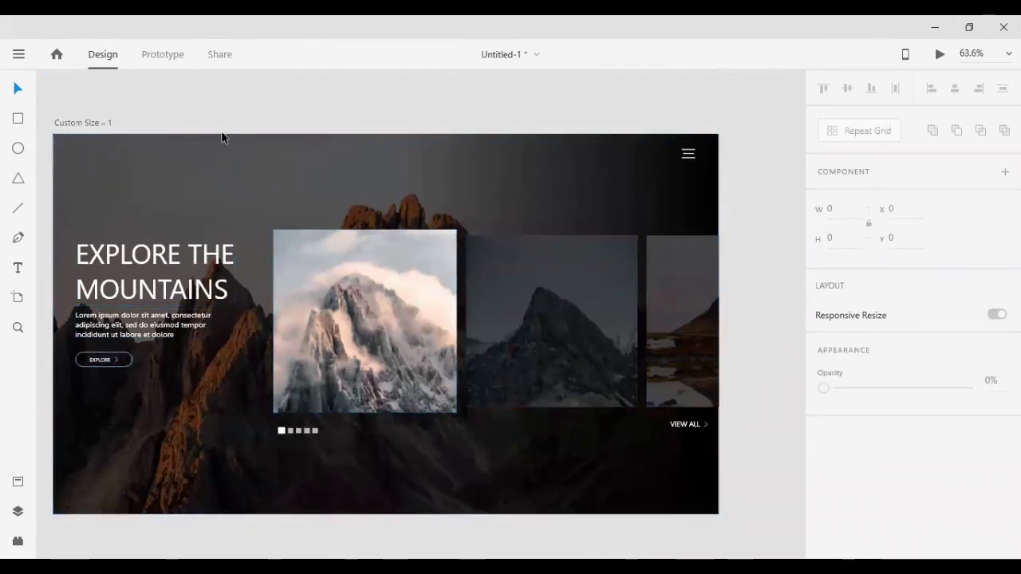
- Move the social icons row left and up, and enlarge it by dragging a corner
scroll(222, 138, down, 1)
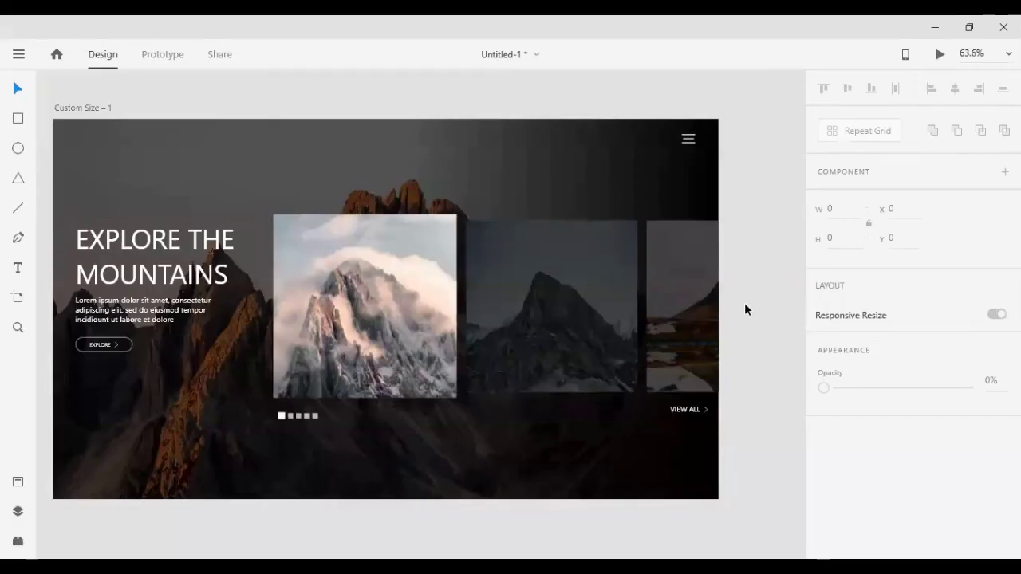
scroll(737, 305, down, 3)
scroll(544, 369, down, 2)
scroll(544, 369, down, 2)
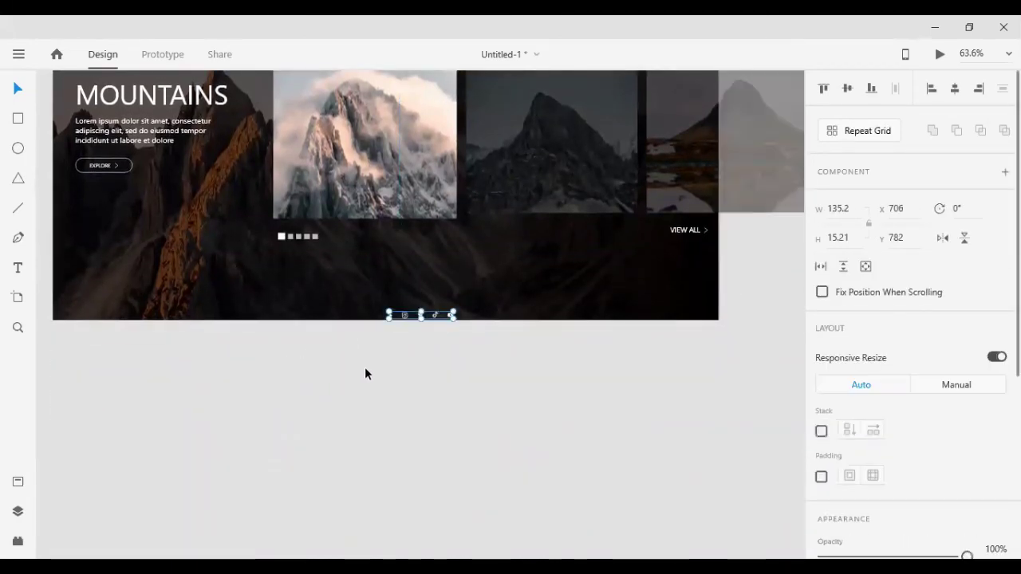
scroll(384, 384, down, 1)
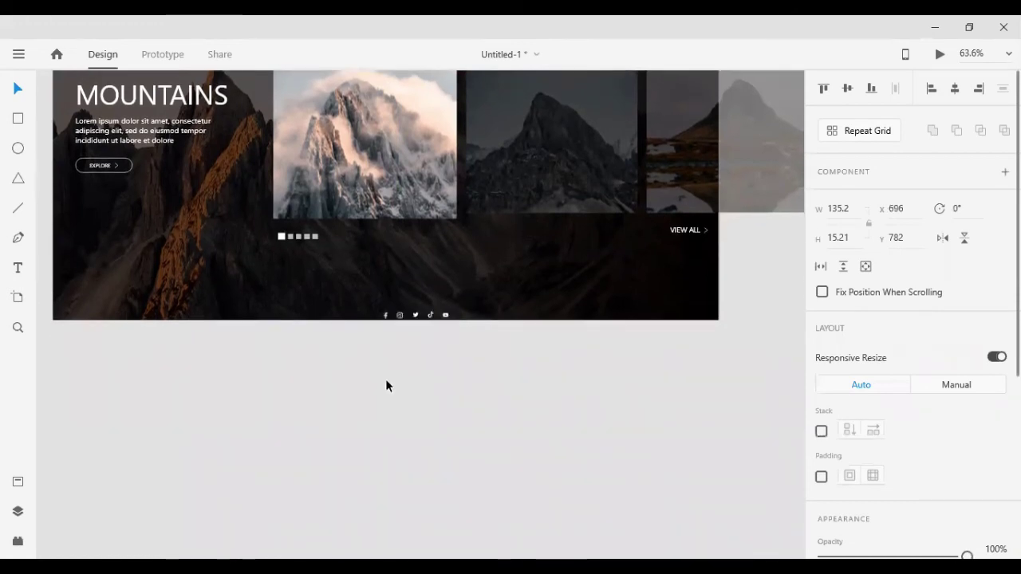
key(shift+Left)
key(shift+Left)
key(shift+Left)
key(shift+Left)
key(shift+Left)
key(shift+Left)
key(shift+Left)
key(shift+Left)
key(shift+Left)
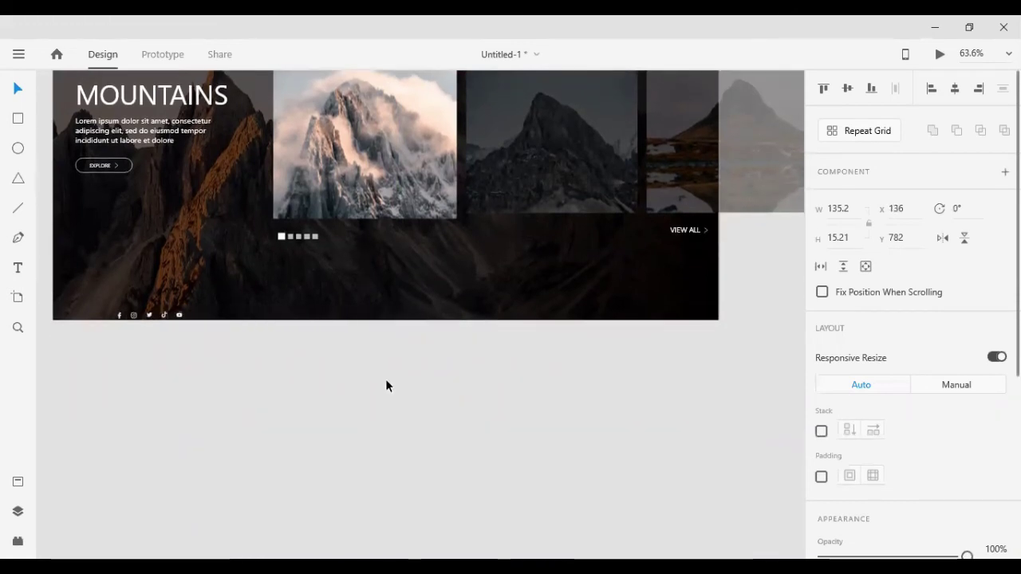
key(shift+Up)
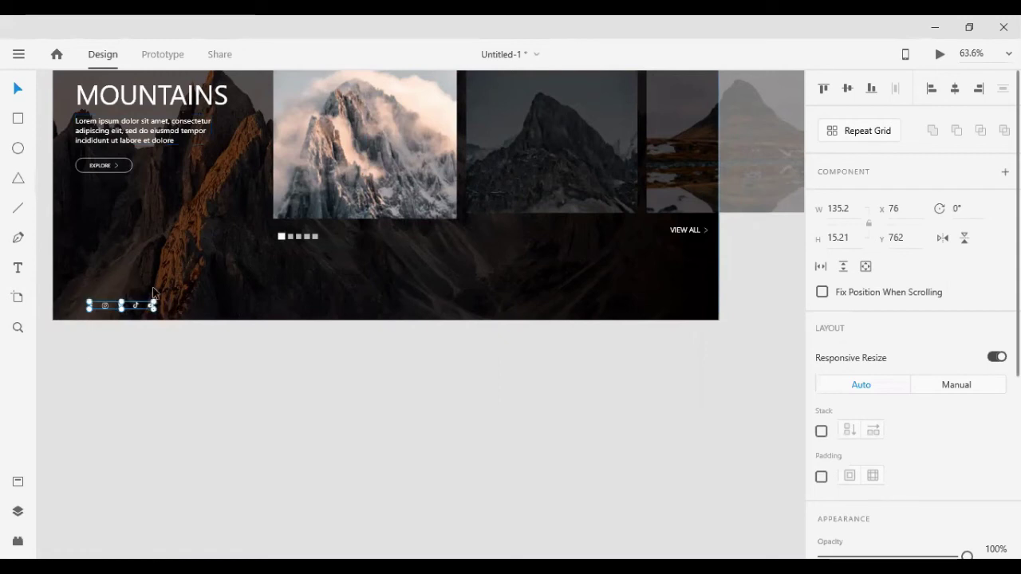
drag(155, 303, 173, 296)
- Fine-tune the social icons row to x 30.16, y 747.29 at bottom-left
key(shift+Left)
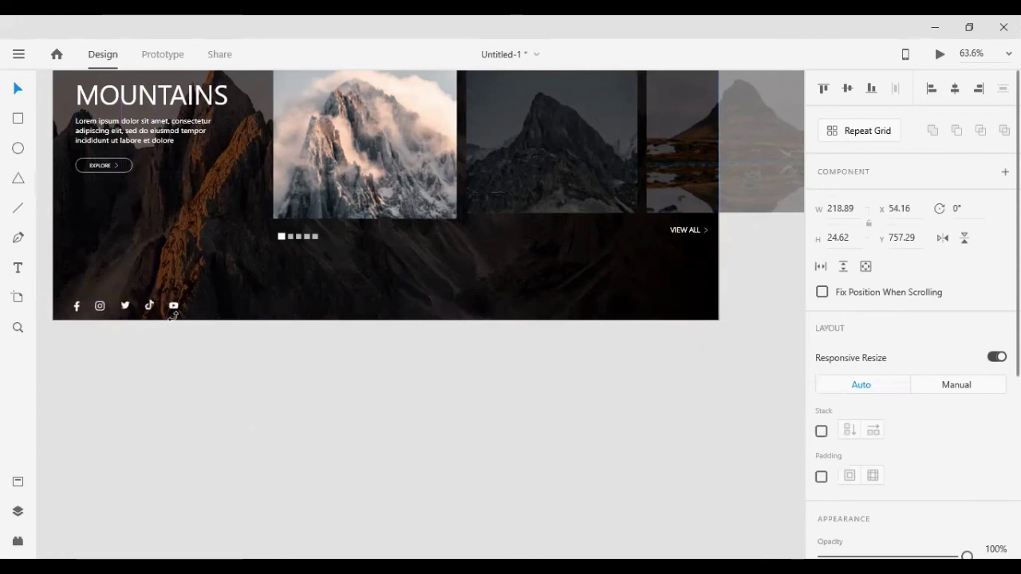
key(shift+Left)
key(shift+Left)
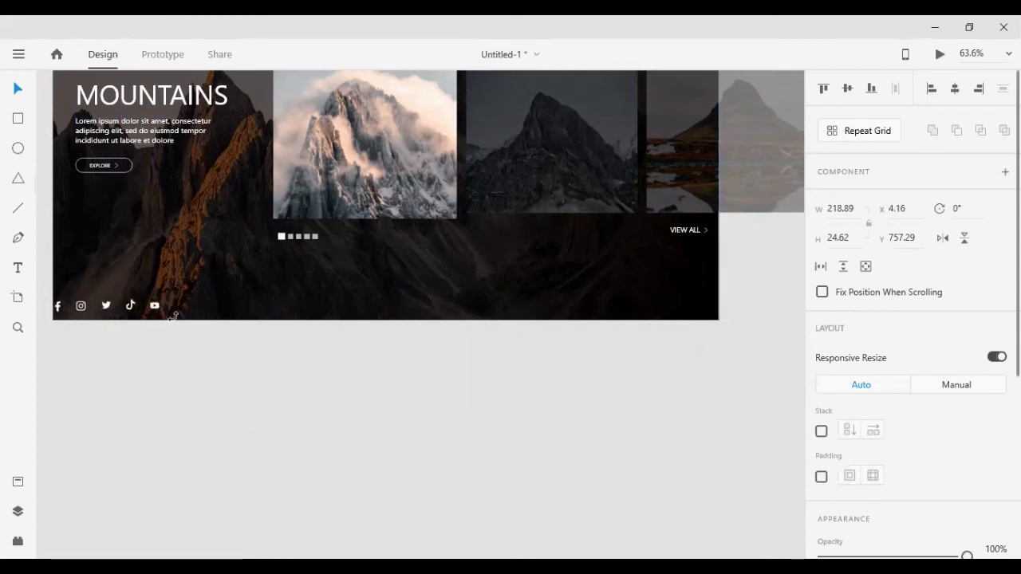
key(Left)
key(Left)
key(Left)
key(Left)
key(shift+Right)
key(shift+Right)
key(shift+Right)
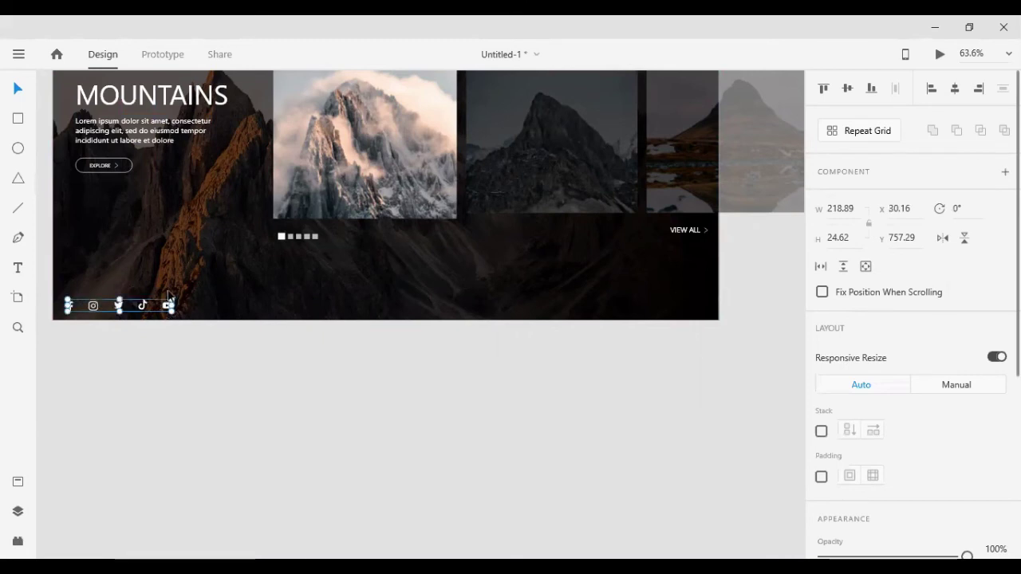
key(shift+Down)
key(shift+Down)
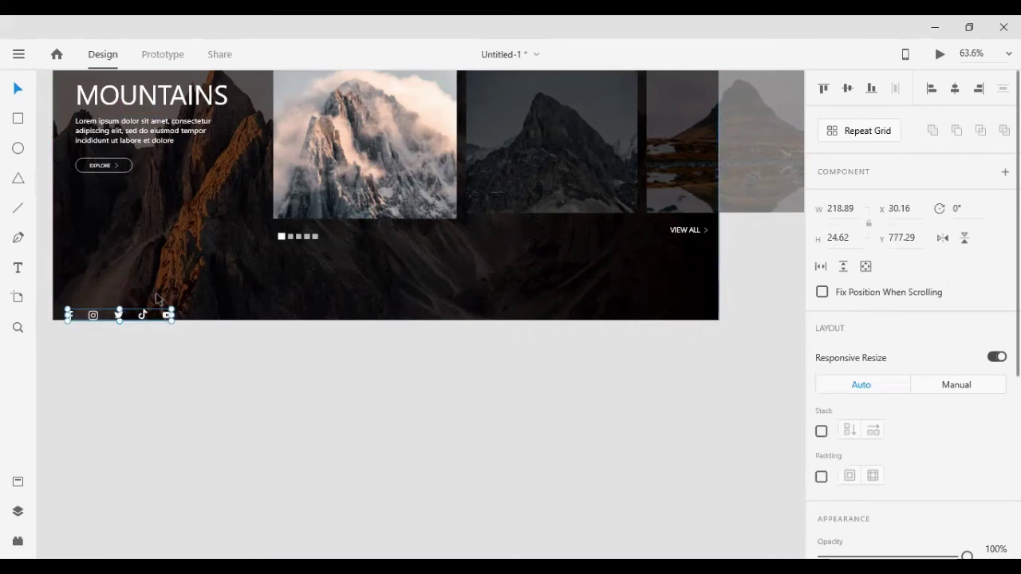
key(shift+Up)
key(shift+Up)
key(shift+Up)
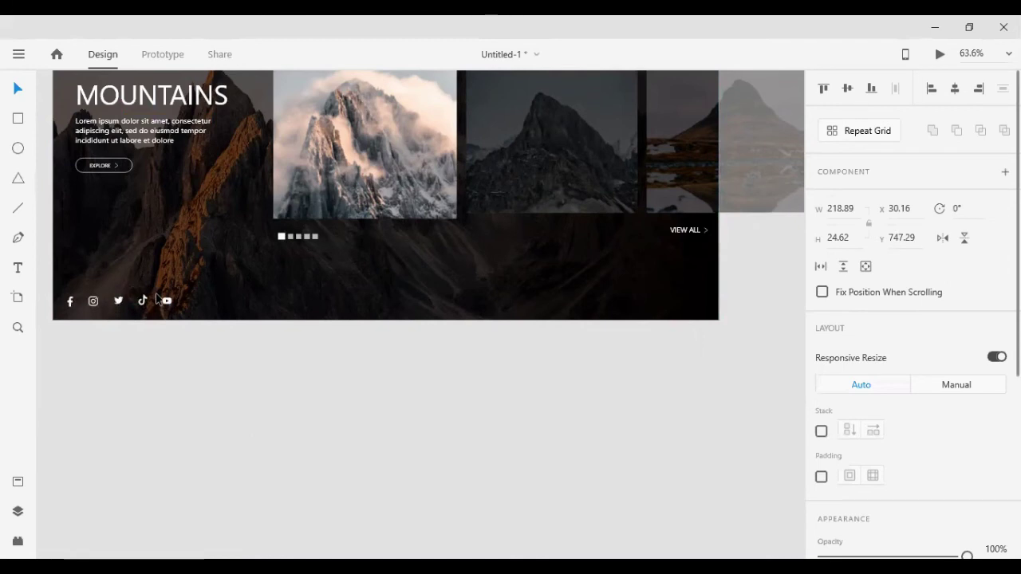
scroll(154, 290, up, 3)
scroll(132, 268, up, 2)
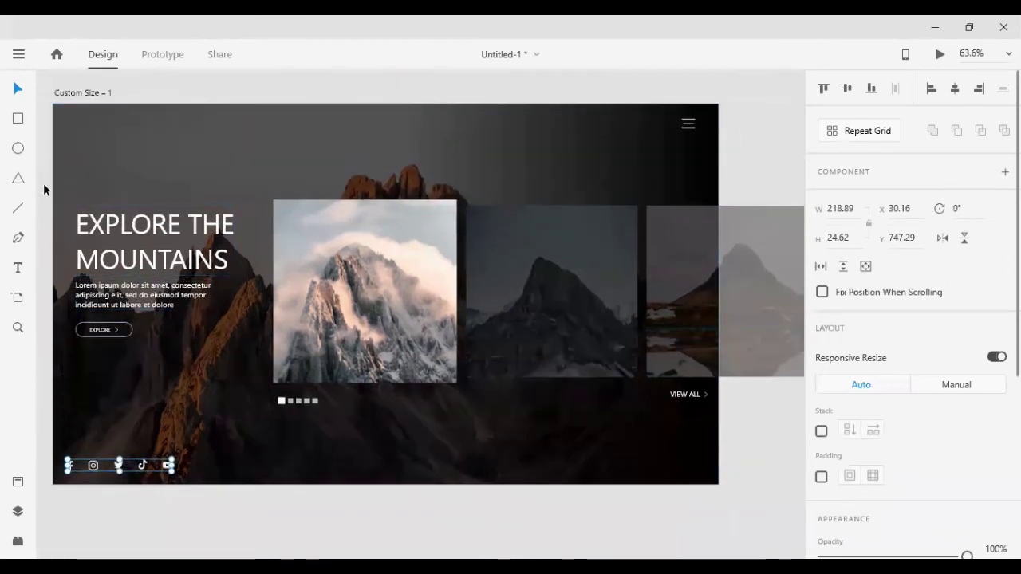
- Shift the heading, paragraph and button block to x 47
drag(44, 189, 140, 383)
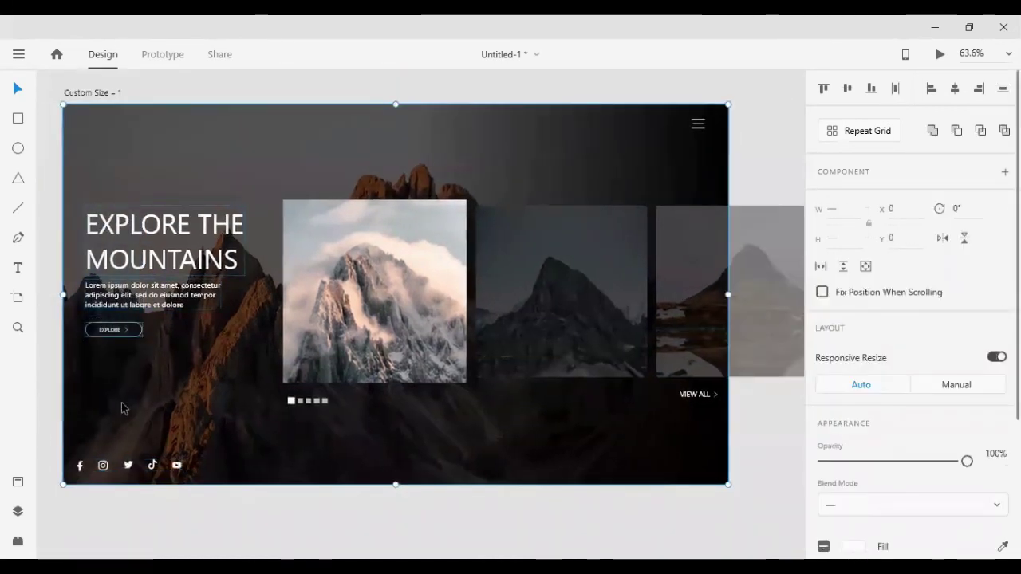
click(45, 392)
drag(49, 211, 191, 381)
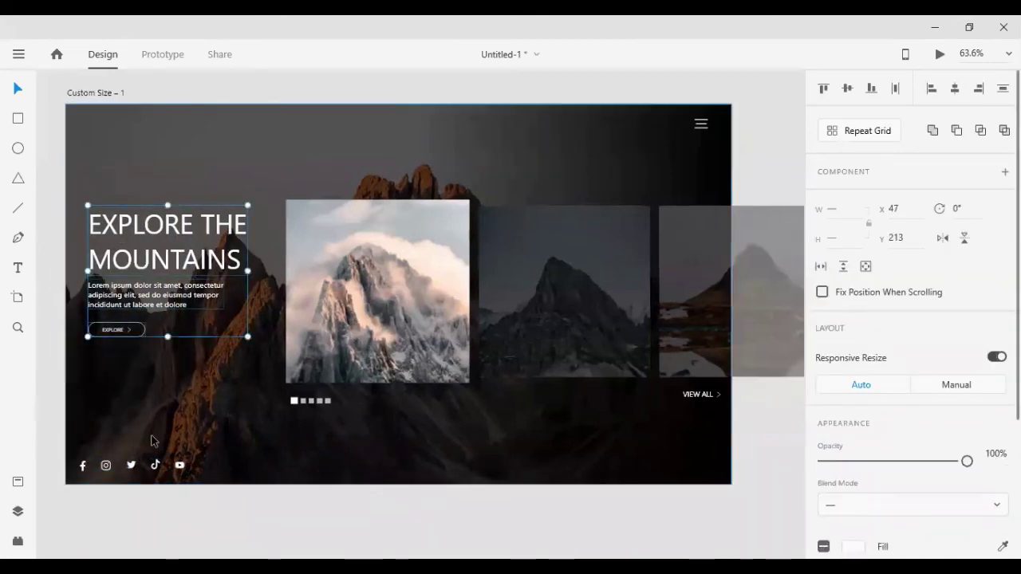
key(shift+Left)
key(shift+Left)
key(shift+Left)
key(shift+Left)
key(shift+Left)
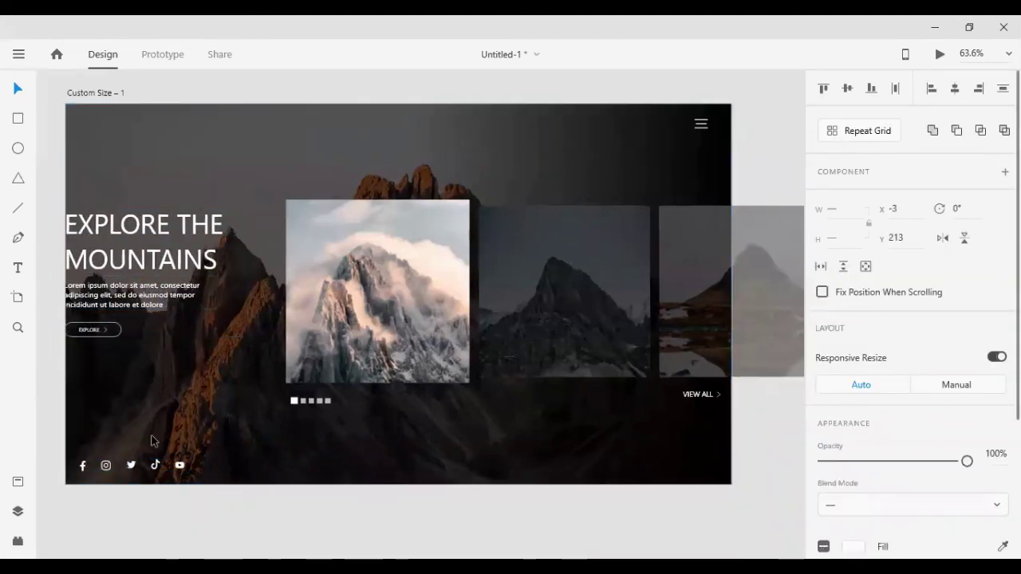
key(shift+Right)
key(shift+Right)
key(shift+Right)
key(shift+Right)
key(shift+Right)
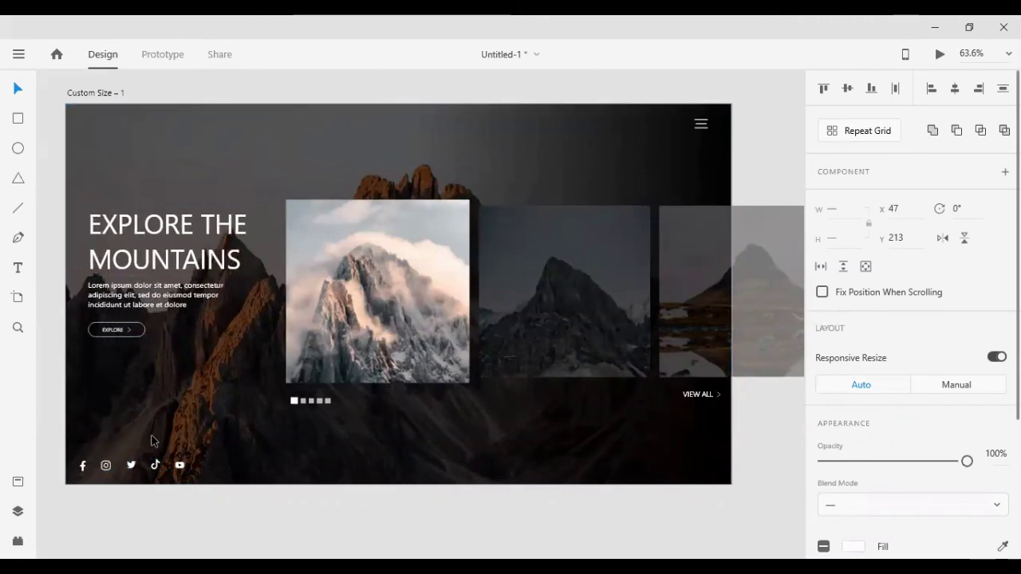
- Move the social icons group right to x 50 and add a vertical guide at x 47
click(80, 466)
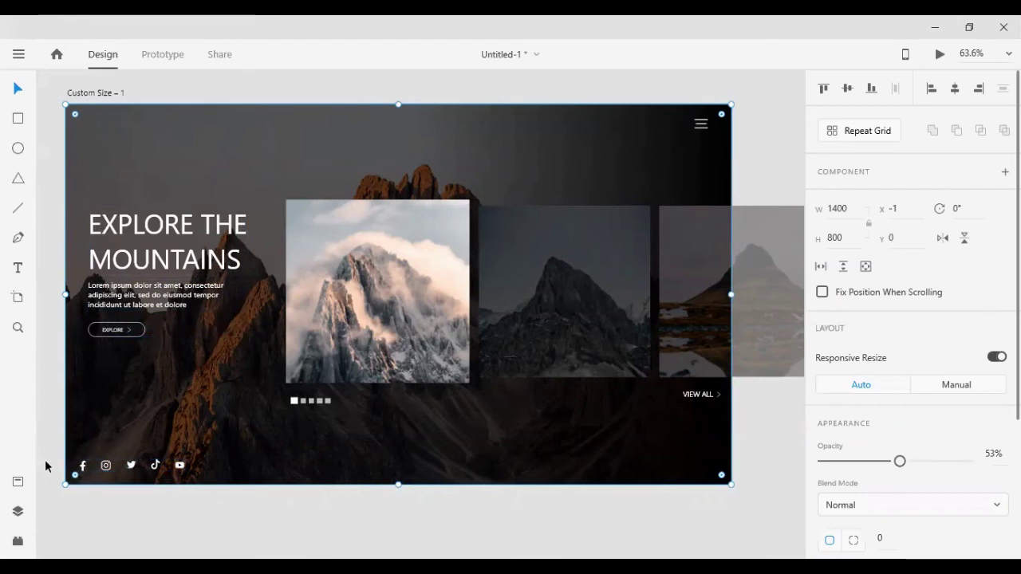
click(45, 459)
click(83, 469)
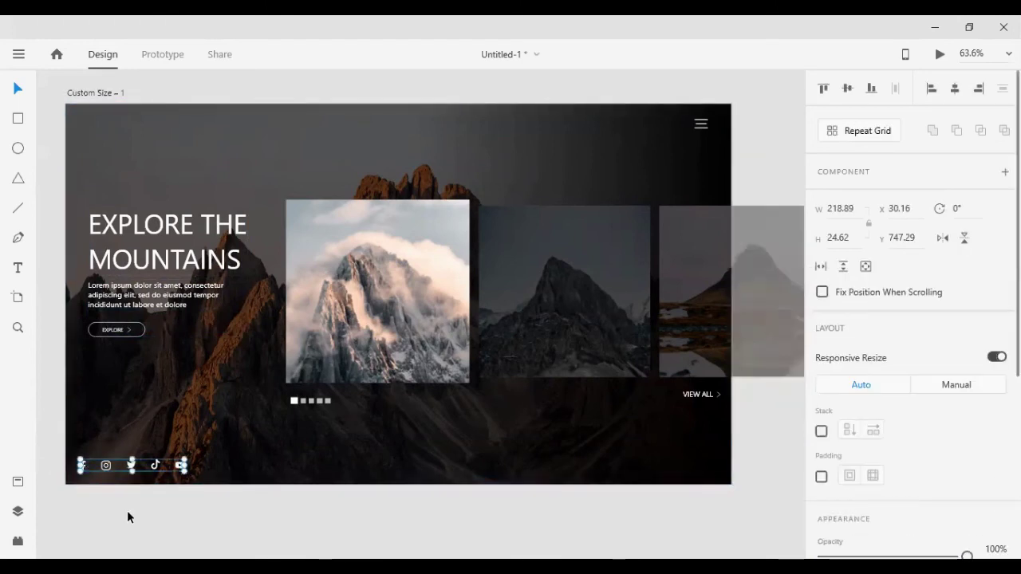
key(shift+Right)
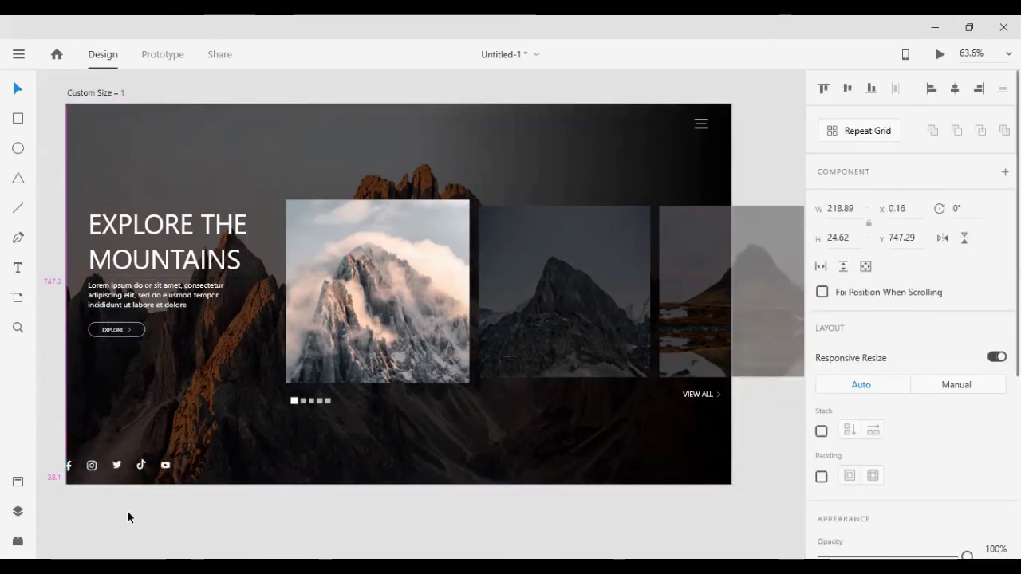
key(shift+Right)
key(shift+Right)
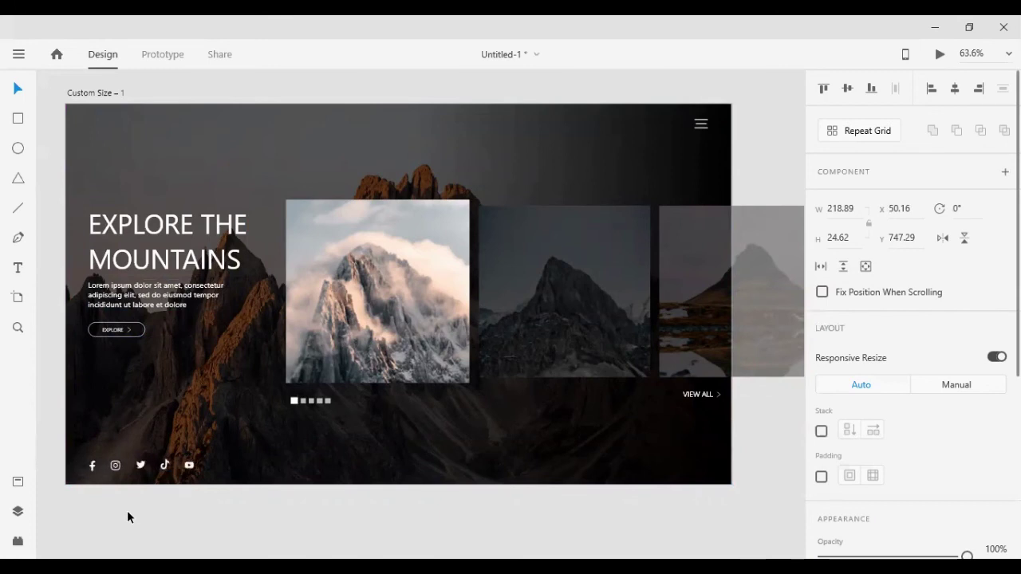
mouse_move(64, 348)
mouse_down()
mouse_move(88, 347)
mouse_move(64, 354)
mouse_up()
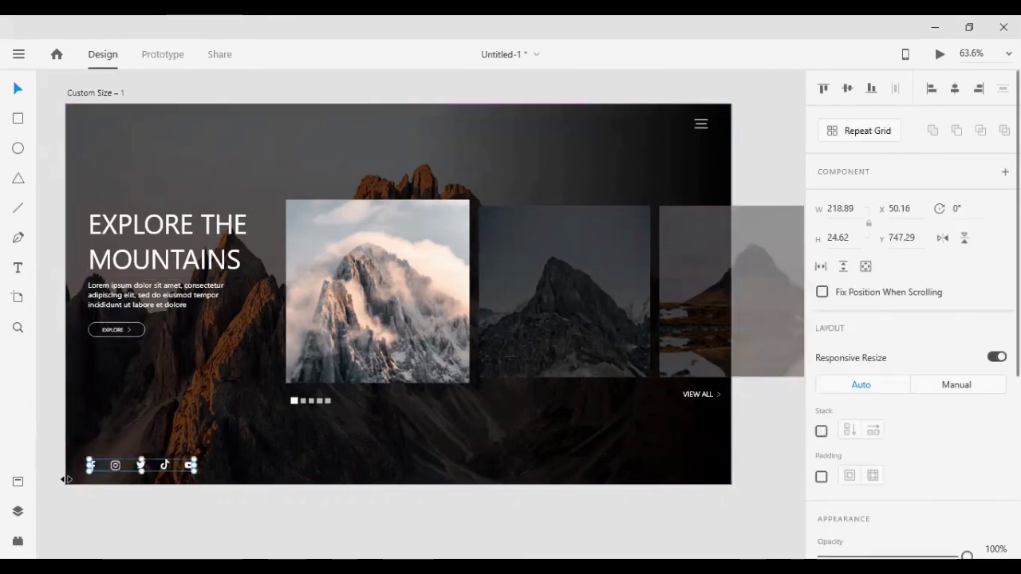
- Set the social icons group's opacity to 50%
scroll(194, 494, down, 1)
scroll(909, 319, down, 5)
scroll(910, 319, down, 1)
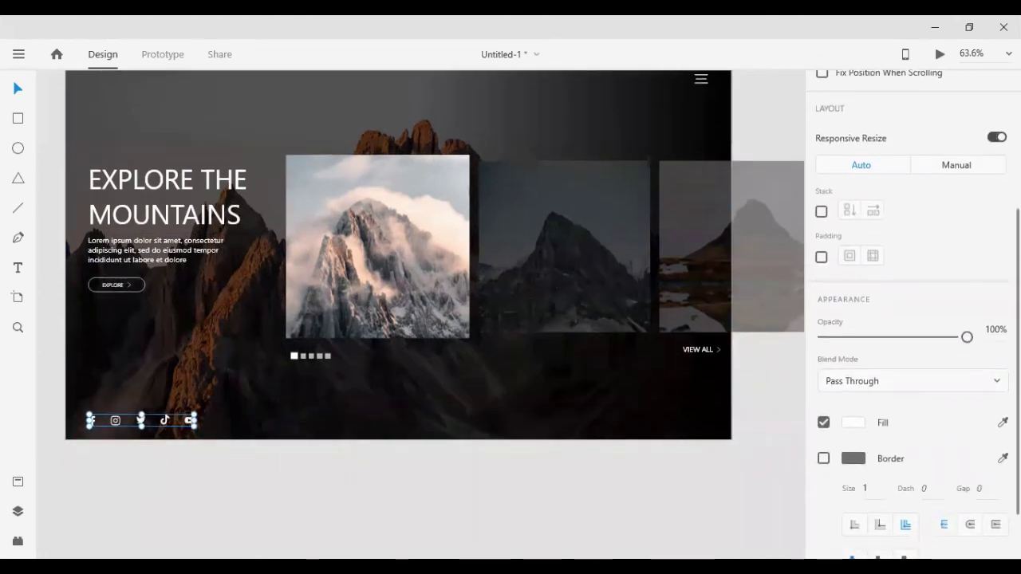
click(998, 332)
text(50)
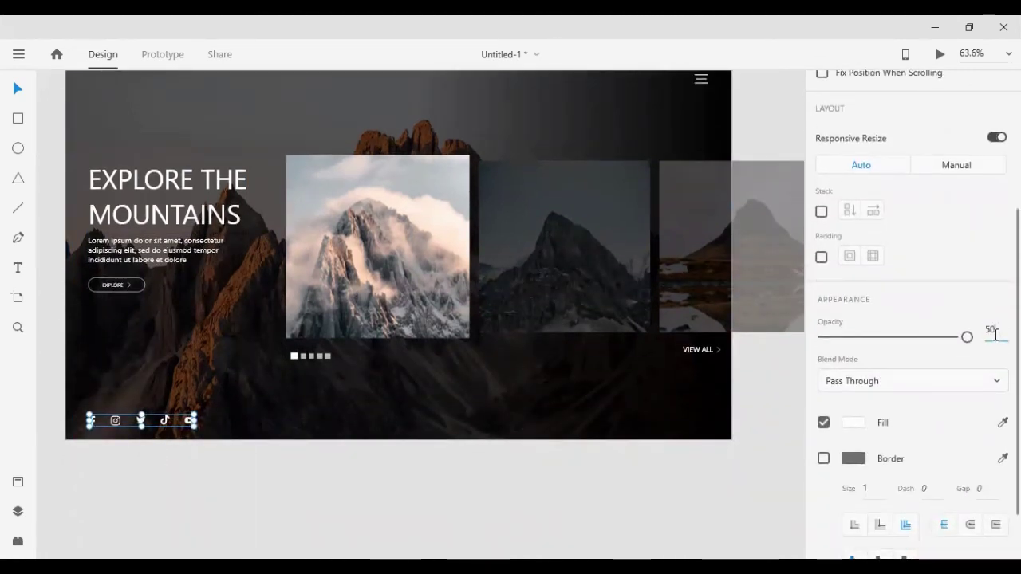
key(Return)
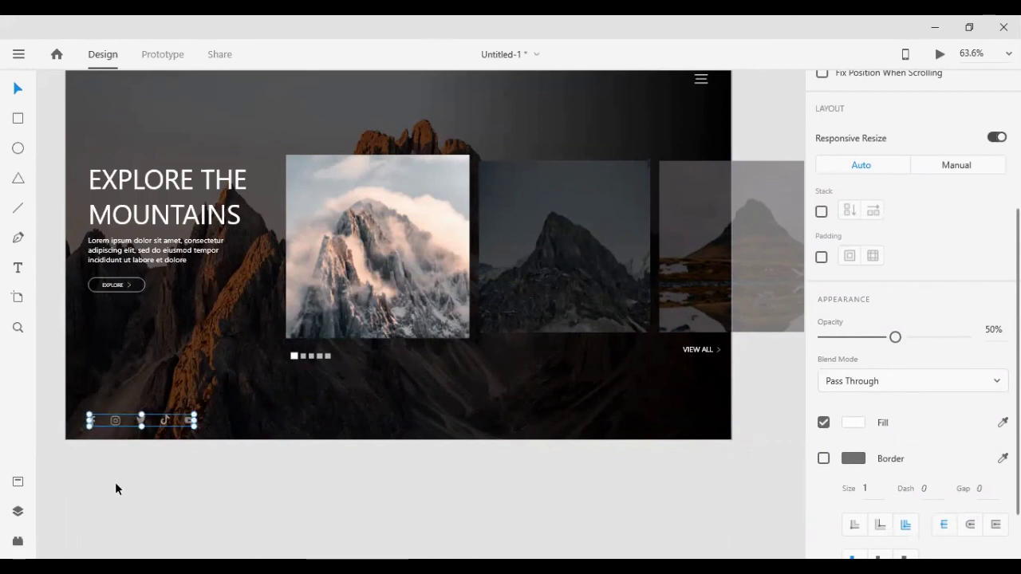
click(115, 488)
- Create a 27 pt 'EPLORE.' logo text from a copy of the paragraph near the artboard top
scroll(753, 423, up, 3)
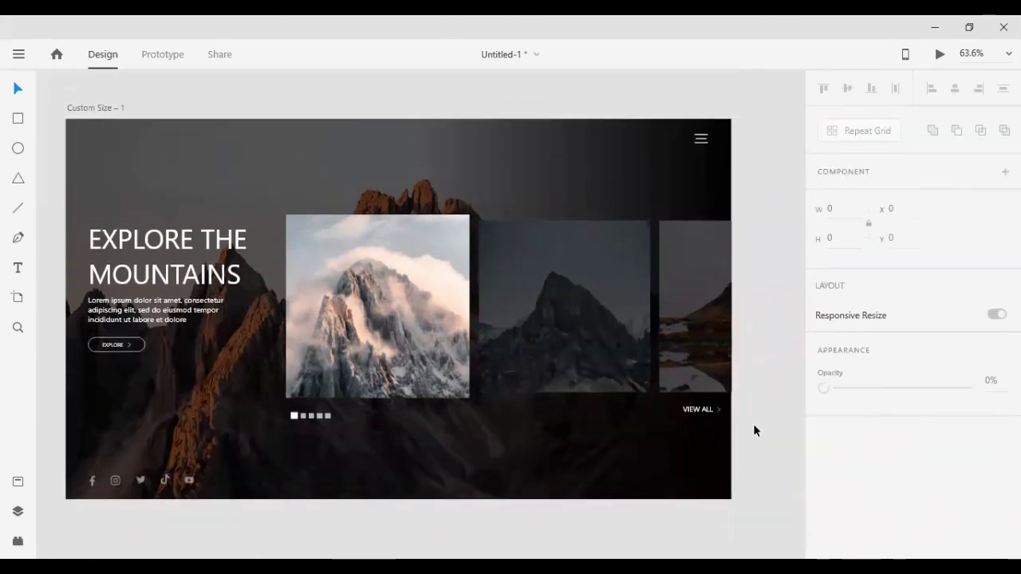
click(133, 346)
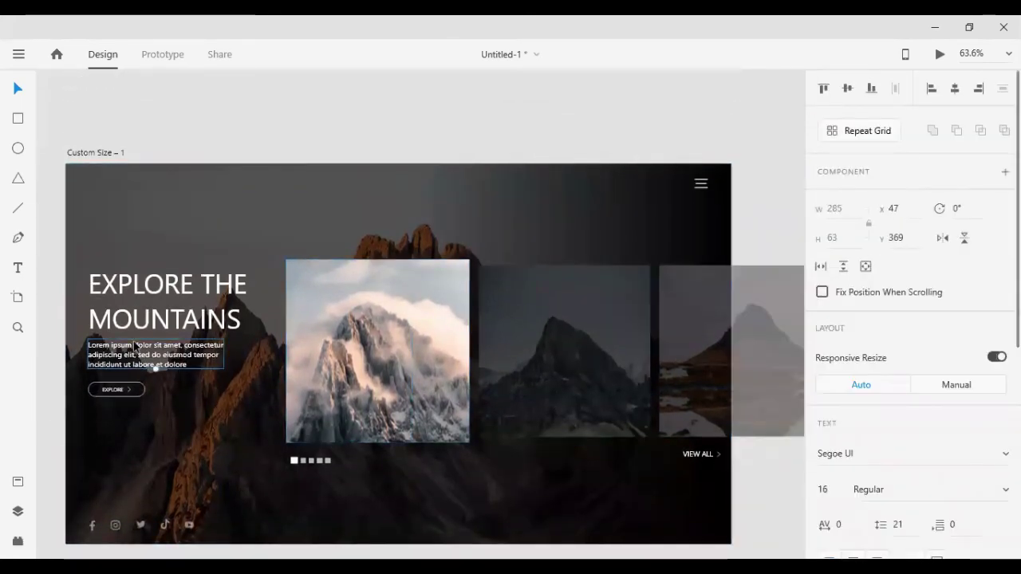
drag(133, 345, 317, 206)
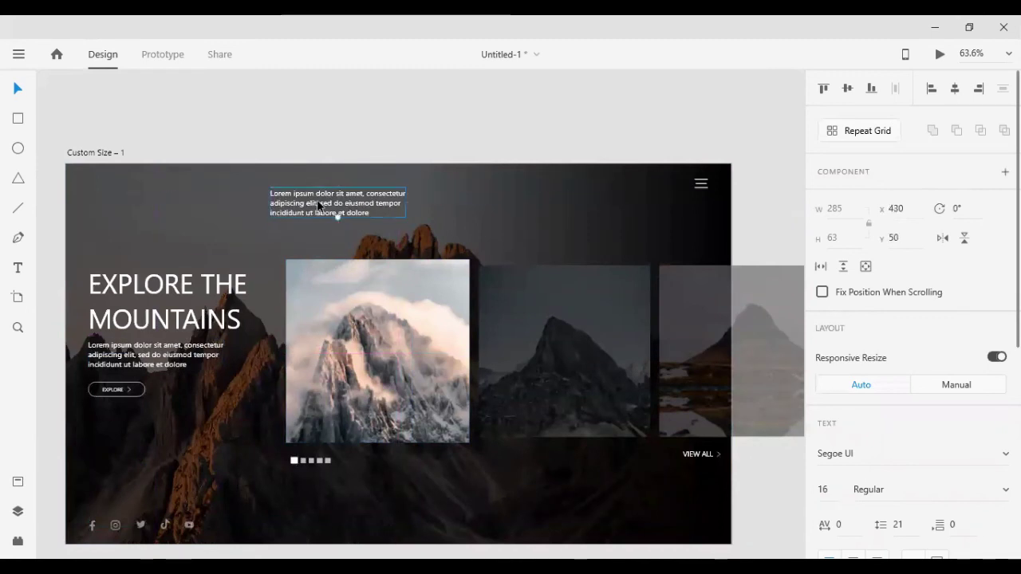
double_click(318, 207)
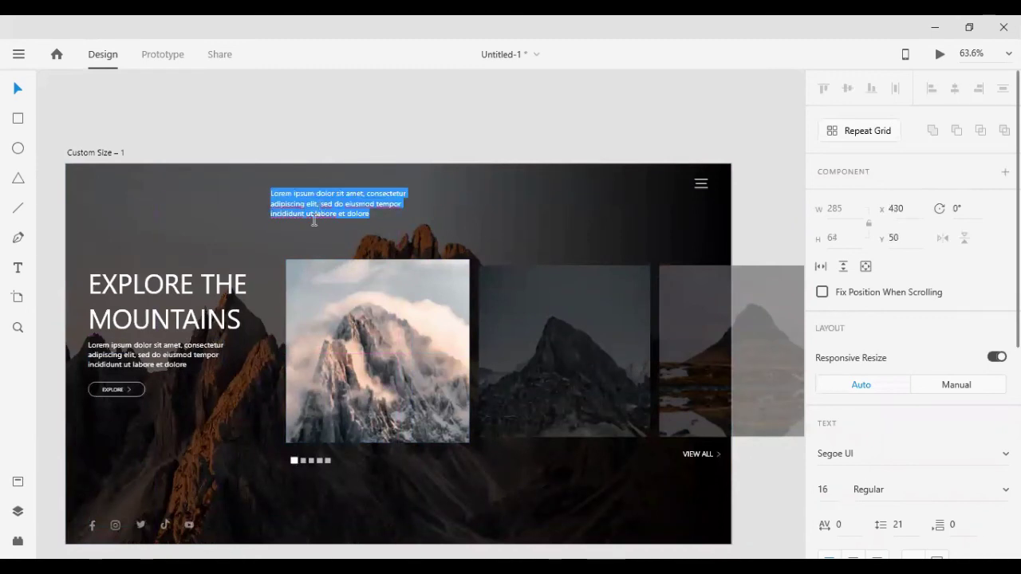
text(EPLO)
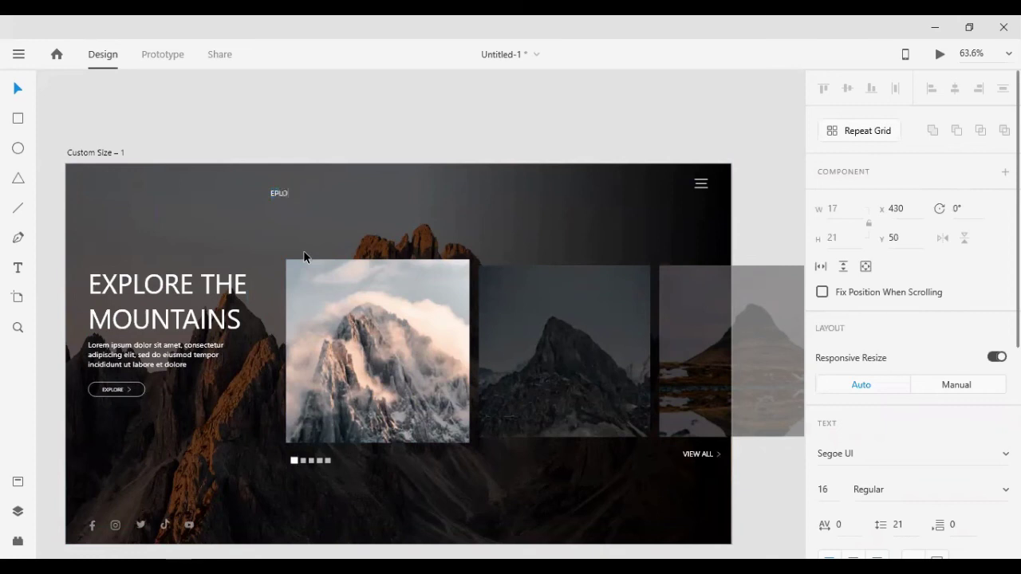
text(RE)
key(Escape)
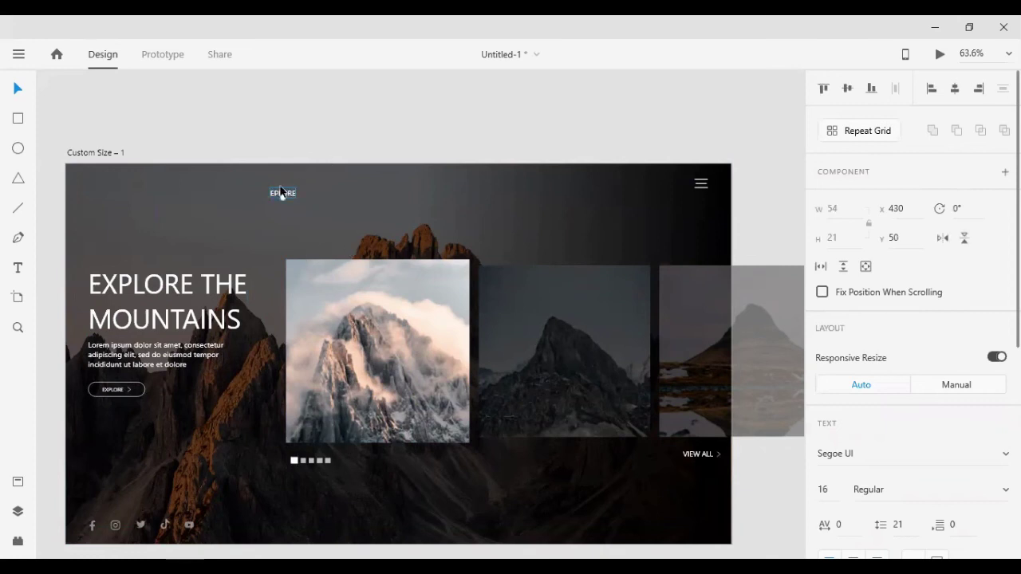
drag(282, 195, 118, 211)
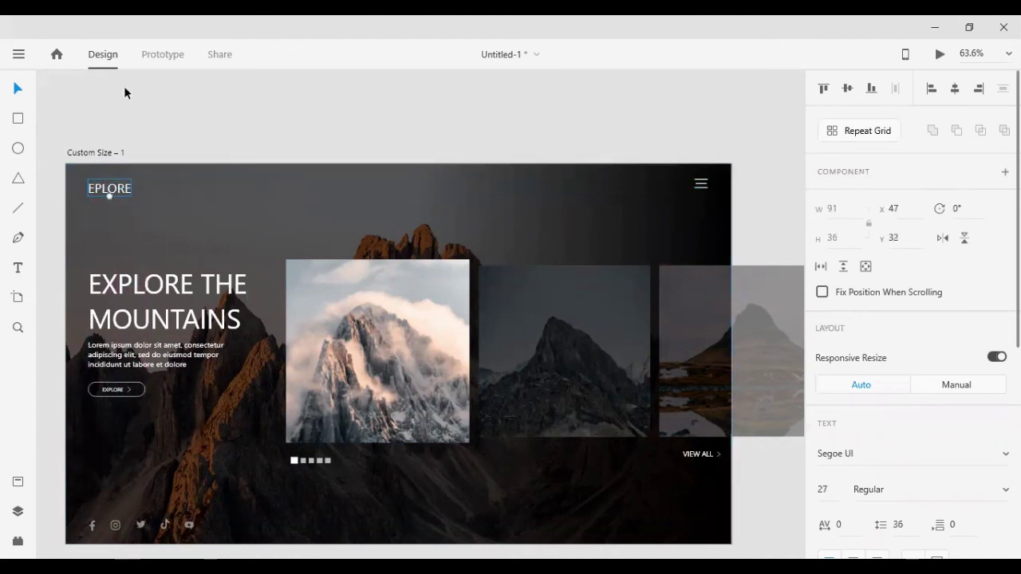
double_click(127, 189)
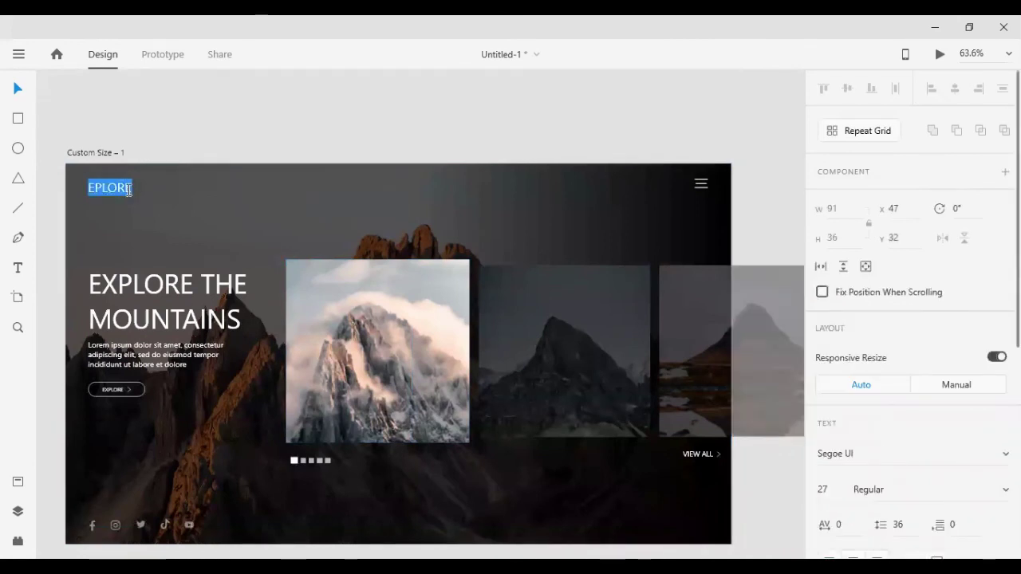
click(128, 189)
text(.)
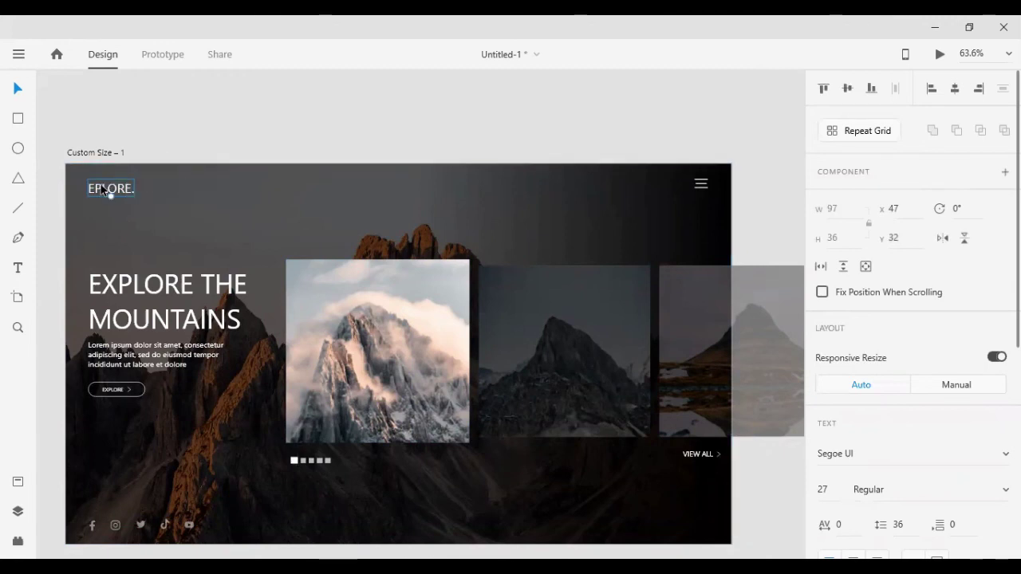
click(145, 363)
- Copy the paragraph up as the first nav label reading 'Home'
drag(149, 365, 284, 225)
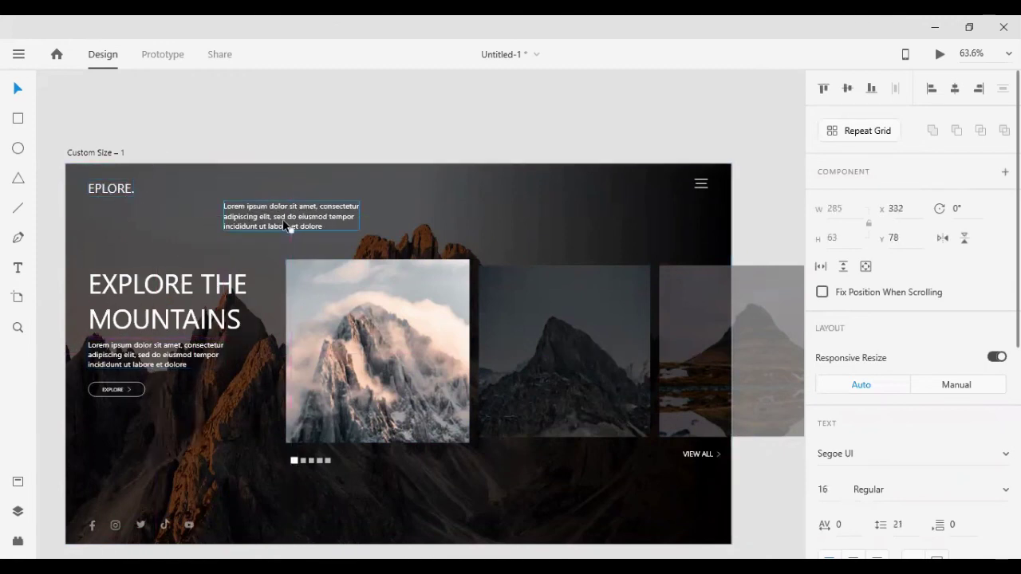
double_click(286, 222)
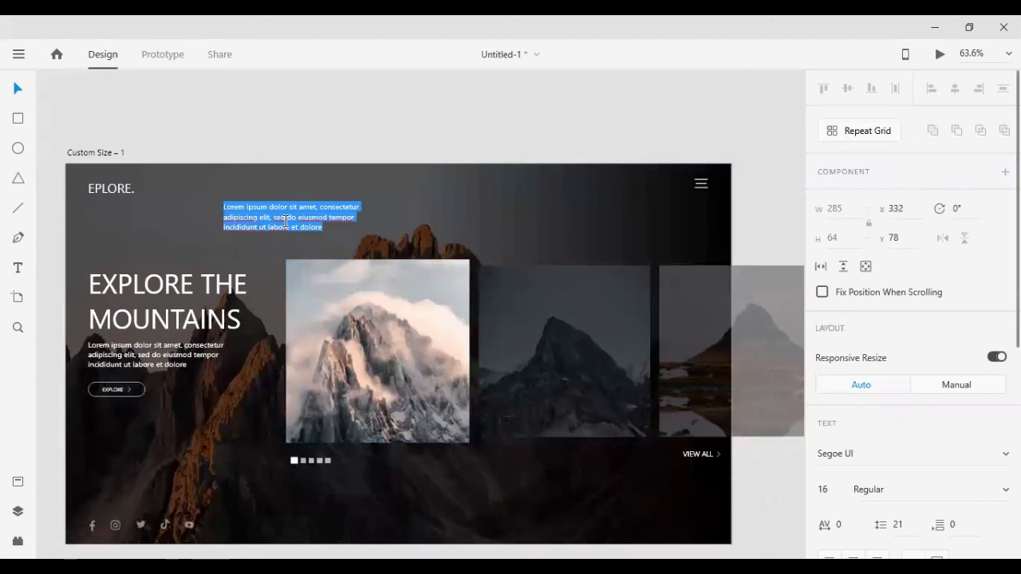
text(Hom)
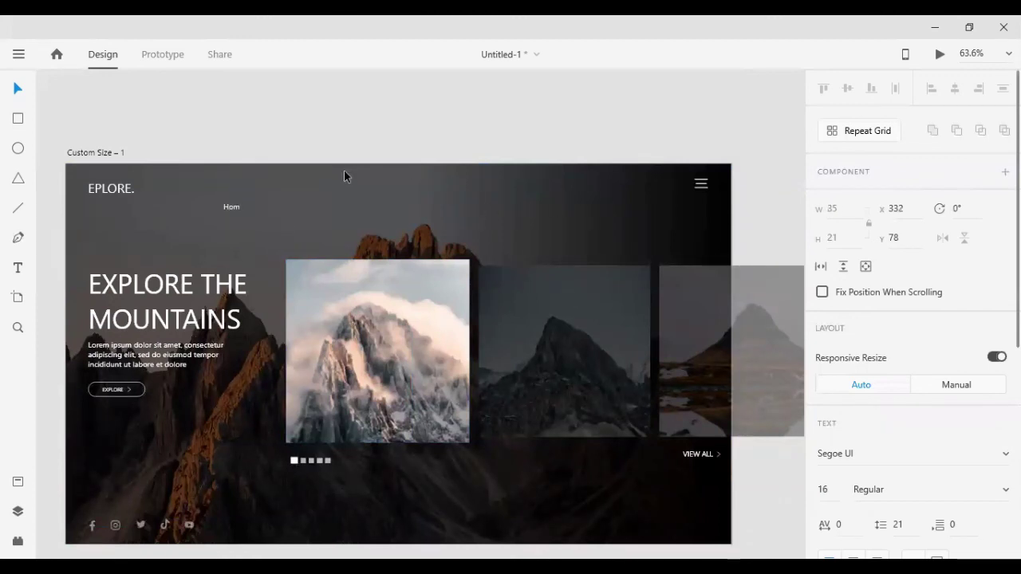
text(e)
key(Escape)
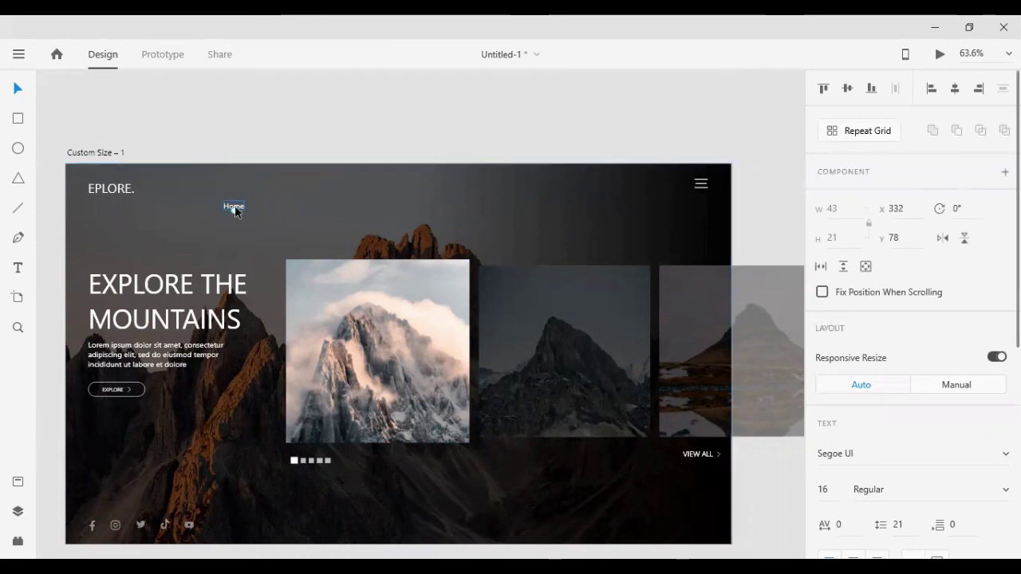
- Add a second nav label reading 'About' at x 533
drag(235, 207, 260, 208)
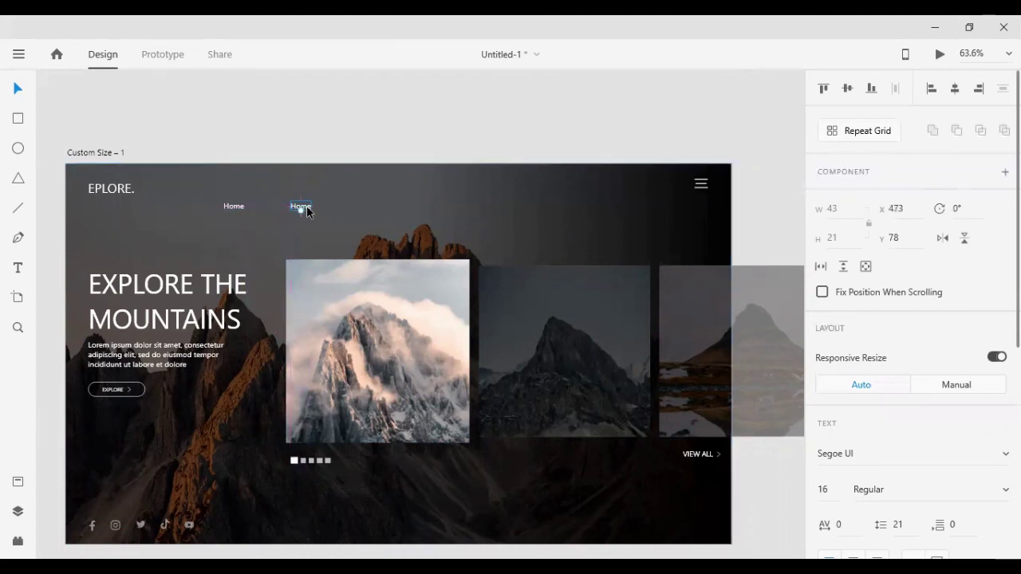
double_click(306, 206)
text(Abdout)
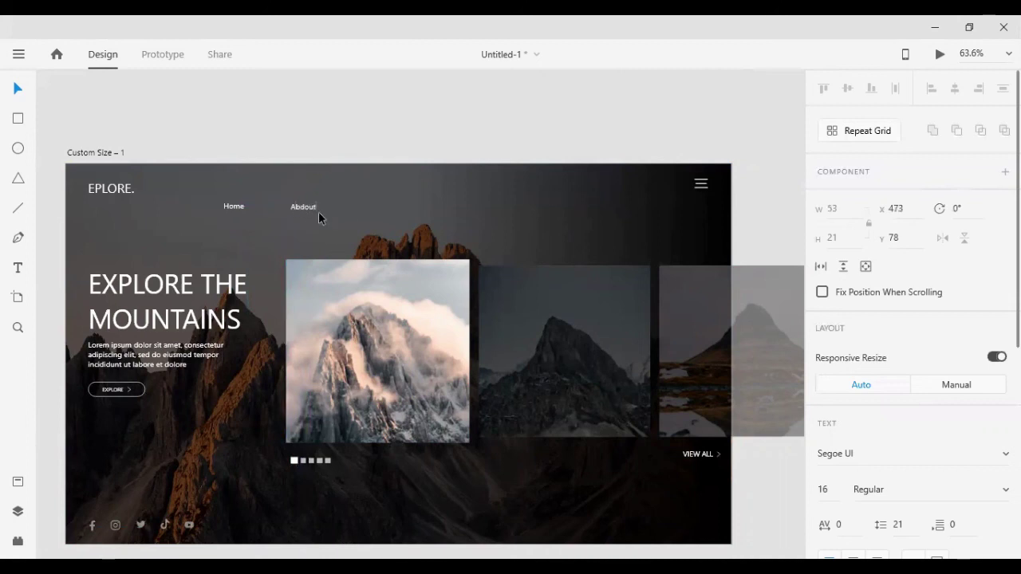
key(BackSpace)
key(Delete)
text(b)
key(Escape)
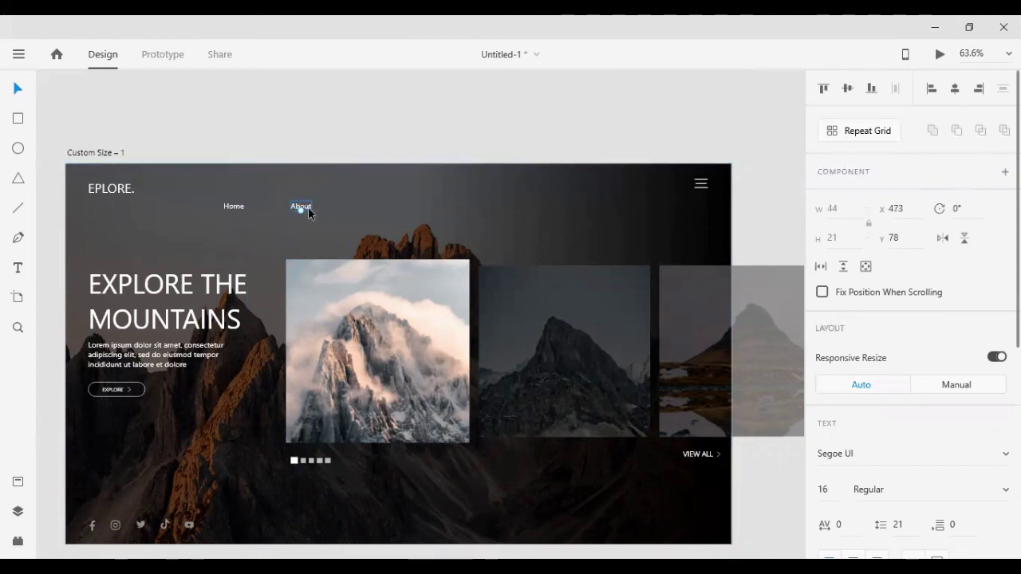
double_click(308, 210)
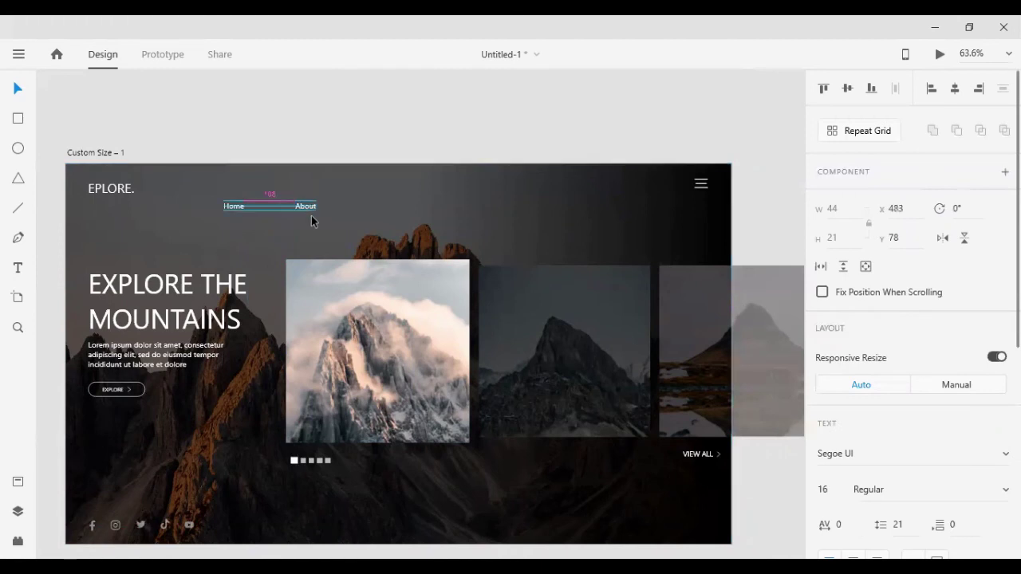
key(shift+Right)
key(shift+Right)
key(shift+Right)
key(shift+Right)
key(shift+Right)
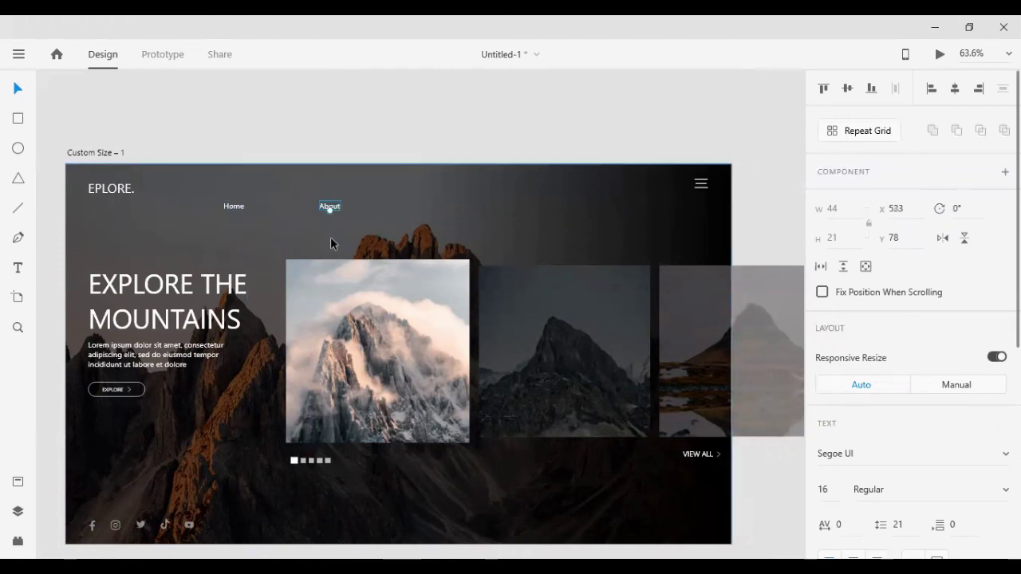
- Duplicate the About label to its right and change it to 'Tours'
key(ctrl+d)
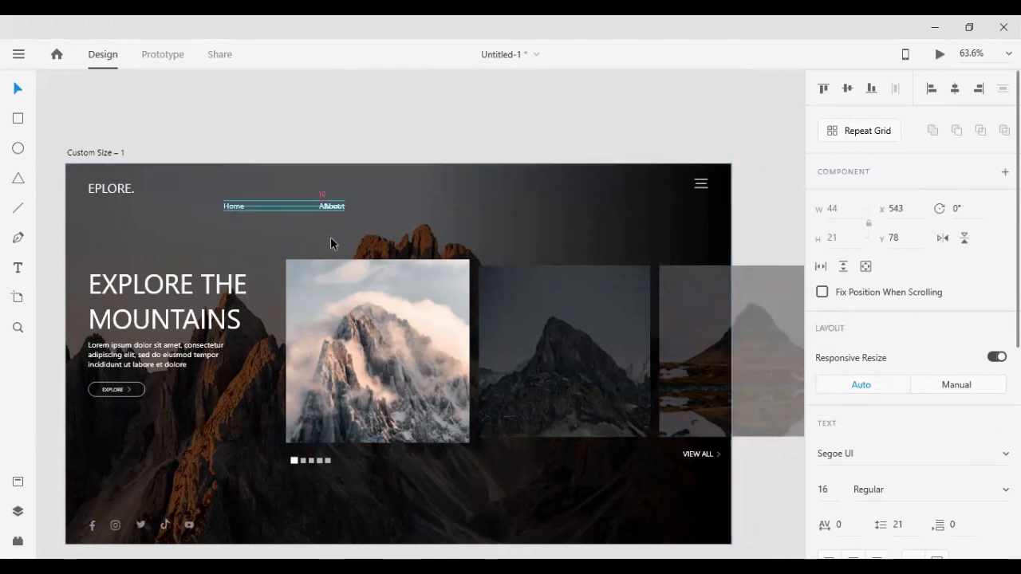
key(shift+Right)
key(shift+Right)
key(shift+Right)
key(shift+Right)
key(shift+Right)
key(shift+Right)
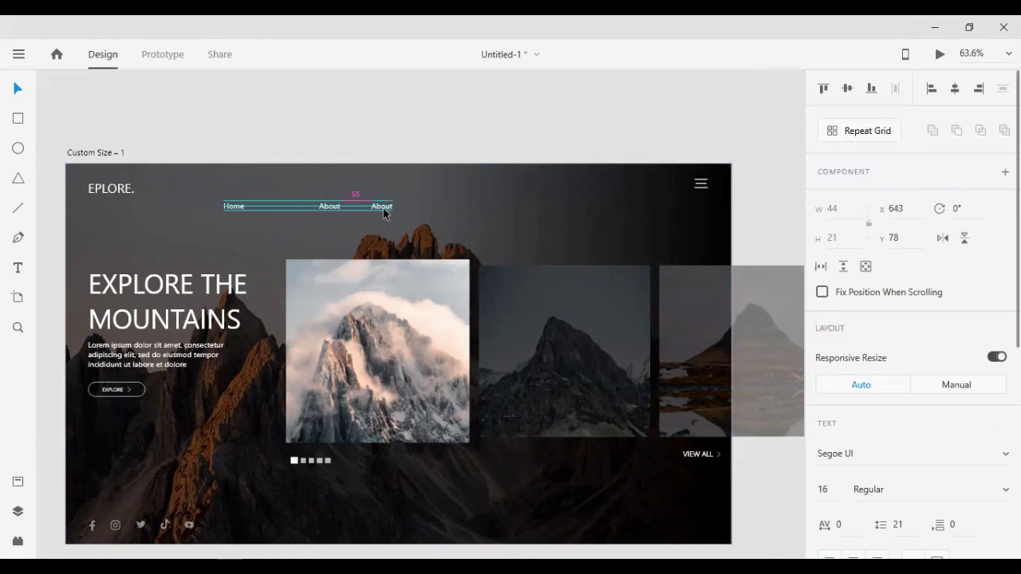
double_click(383, 207)
text(TORE)
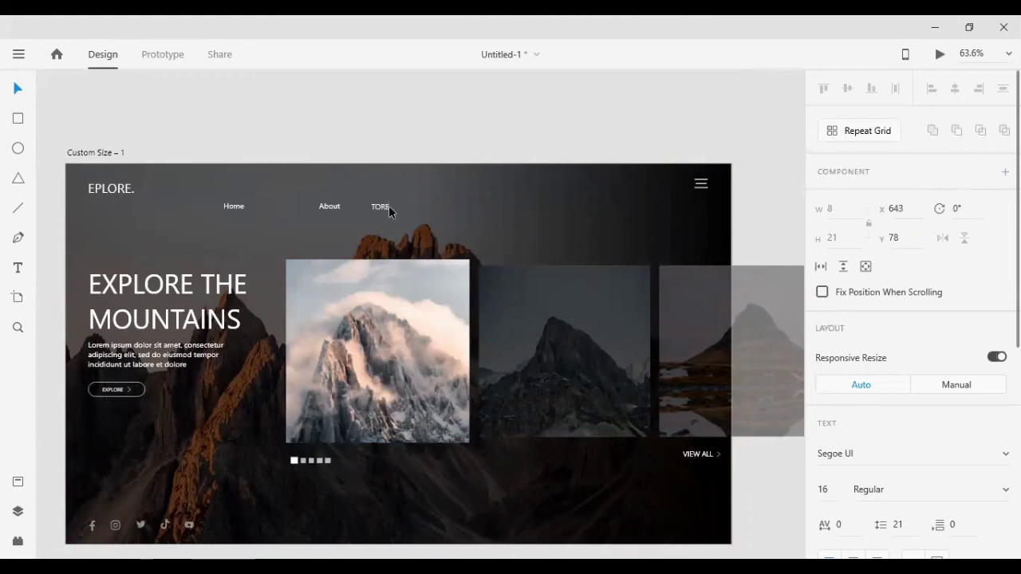
text(S)
key(ctrl+a)
text(Tours)
click(380, 206)
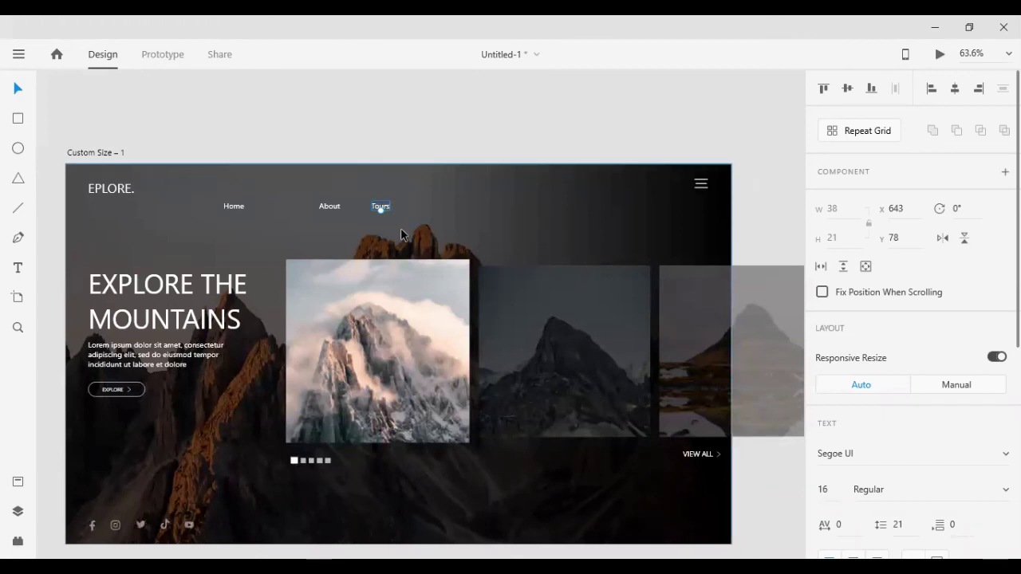
- Duplicate the Tours label to x 713 and edit it to read 'Contactes'
key(ctrl+d)
drag(405, 208, 413, 209)
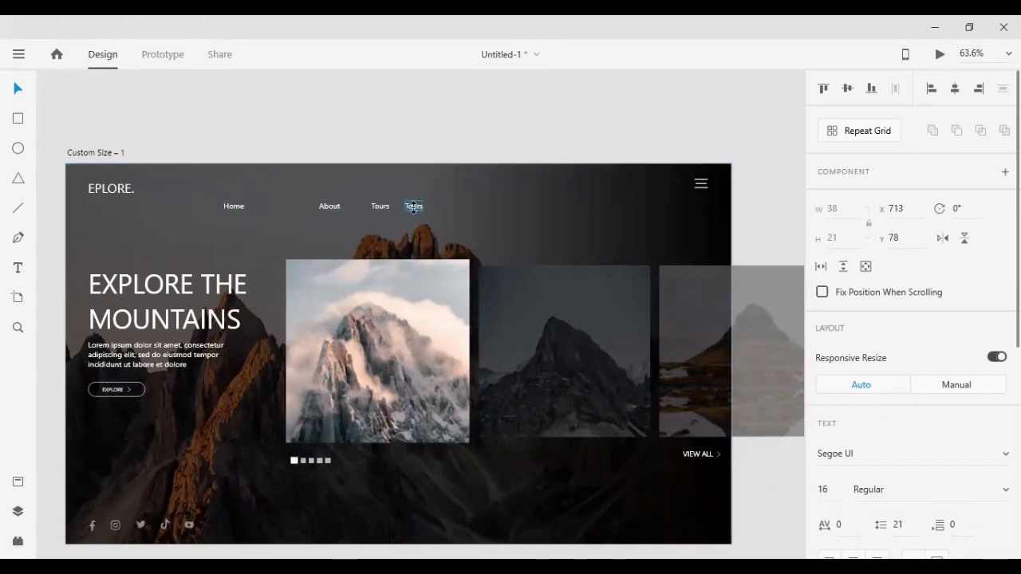
double_click(416, 210)
text(Contact)
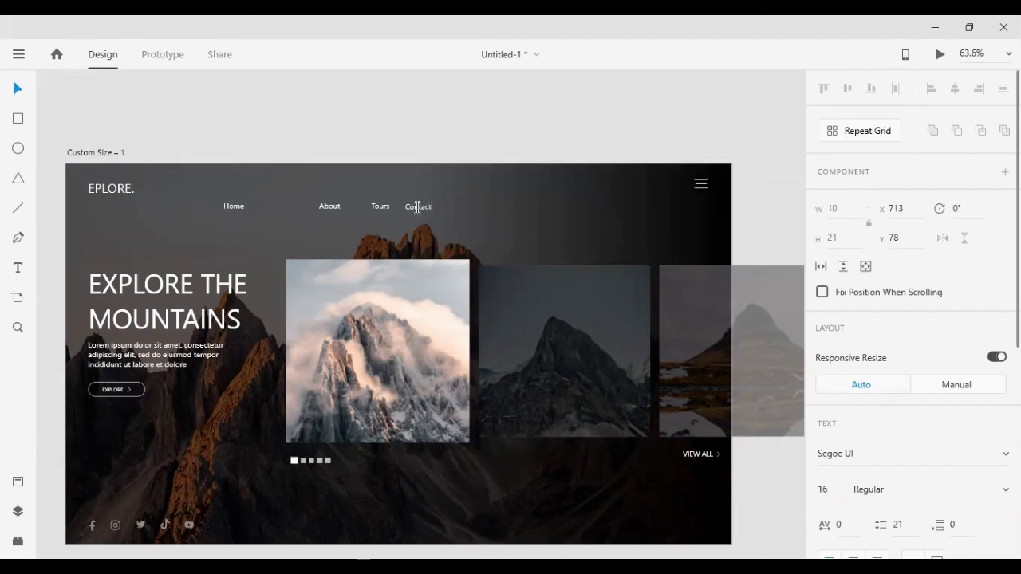
text(es)
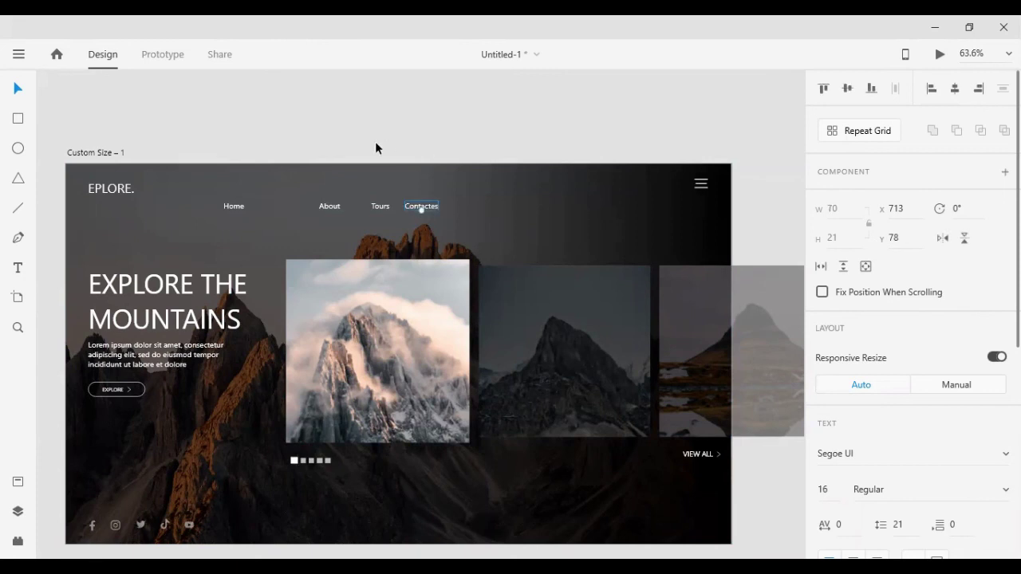
drag(200, 162, 451, 153)
key(ctrl+a)
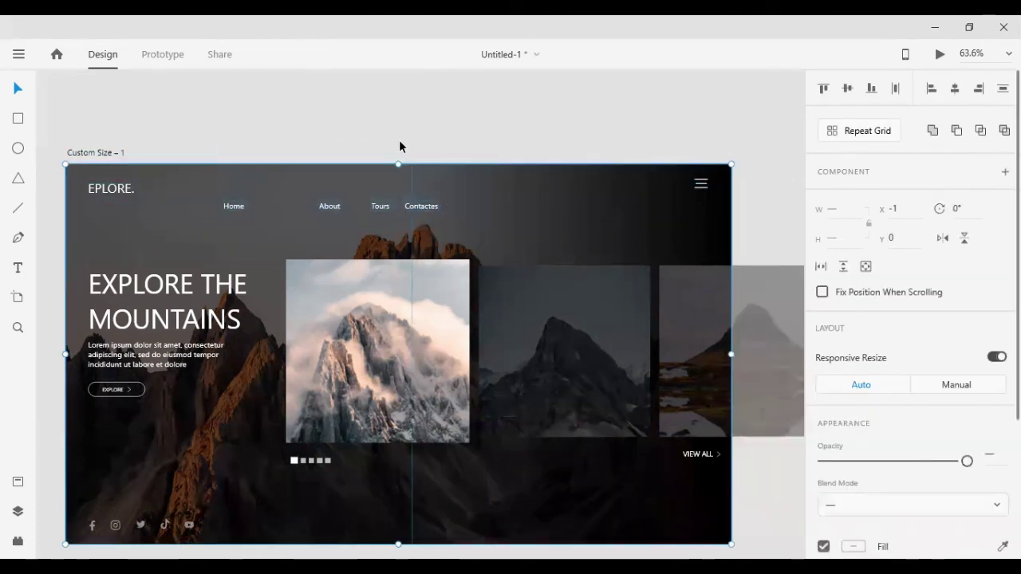
- Distribute the four nav links evenly, group them, and nudge the group near the top
drag(391, 137, 466, 176)
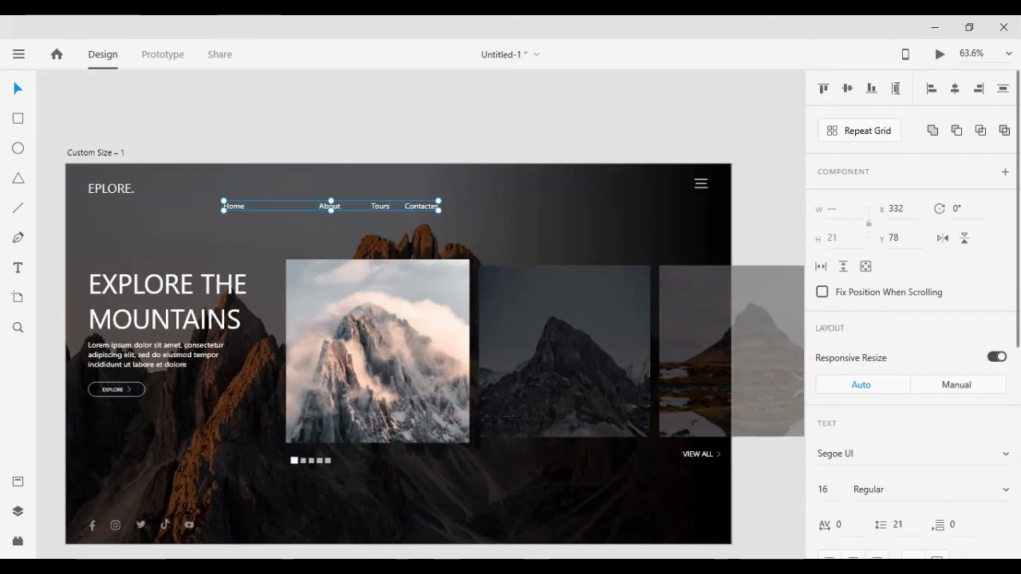
key(ctrl+shift+h)
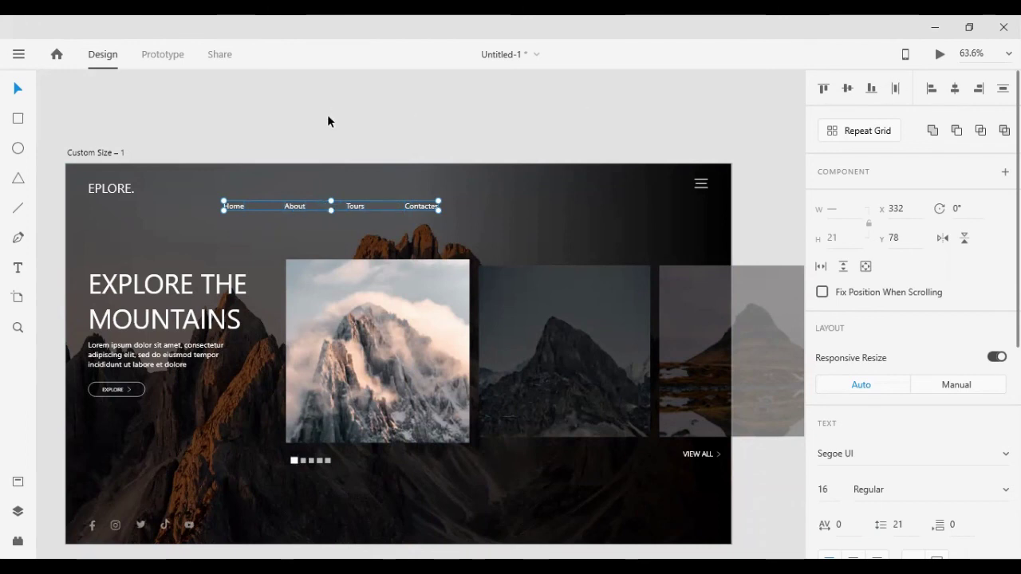
key(ctrl+g)
ctrl+scroll(475, 134, up, 2)
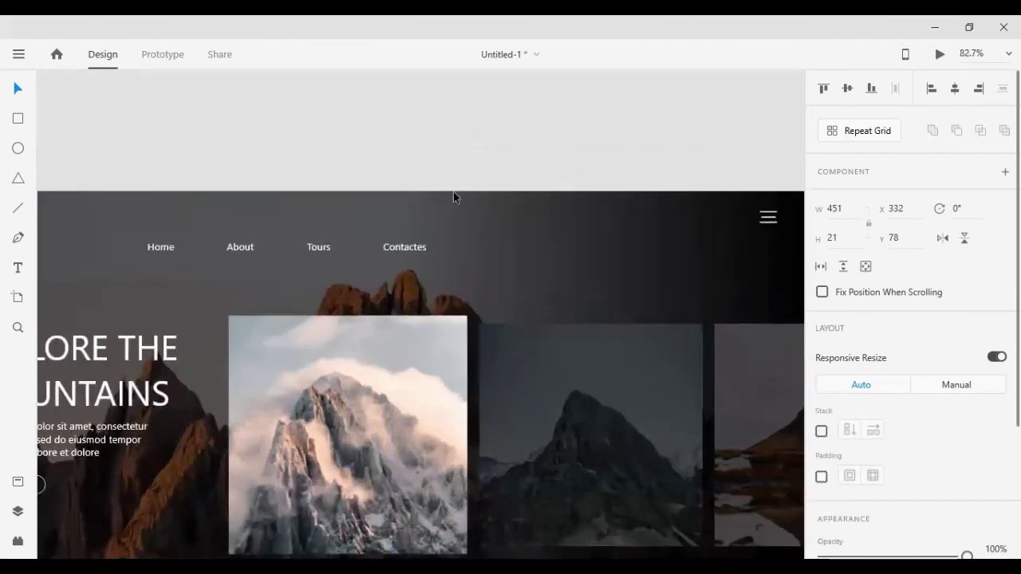
key(shift+Up)
key(shift+Up)
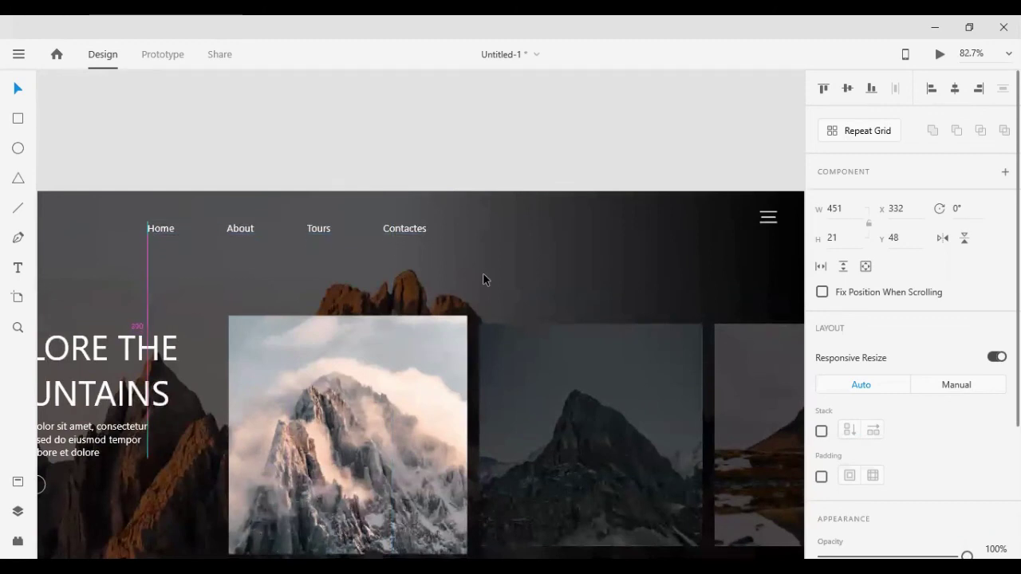
scroll(392, 285, left, 5)
scroll(346, 369, left, 2)
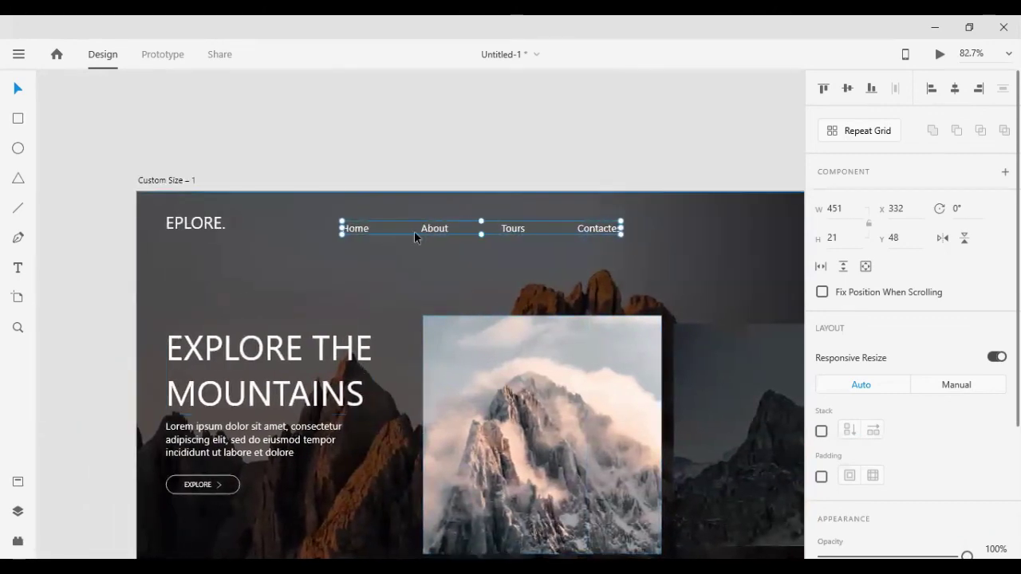
key(shift+Up)
key(shift+Up)
key(shift+Up)
key(shift+Up)
key(shift+Up)
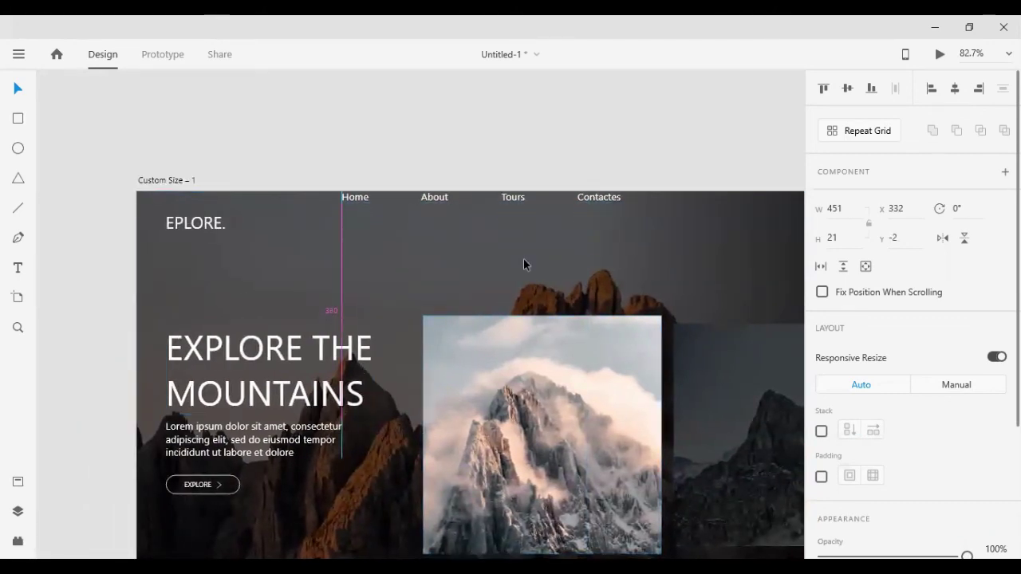
key(Up)
key(Up)
key(shift+Down)
key(shift+Down)
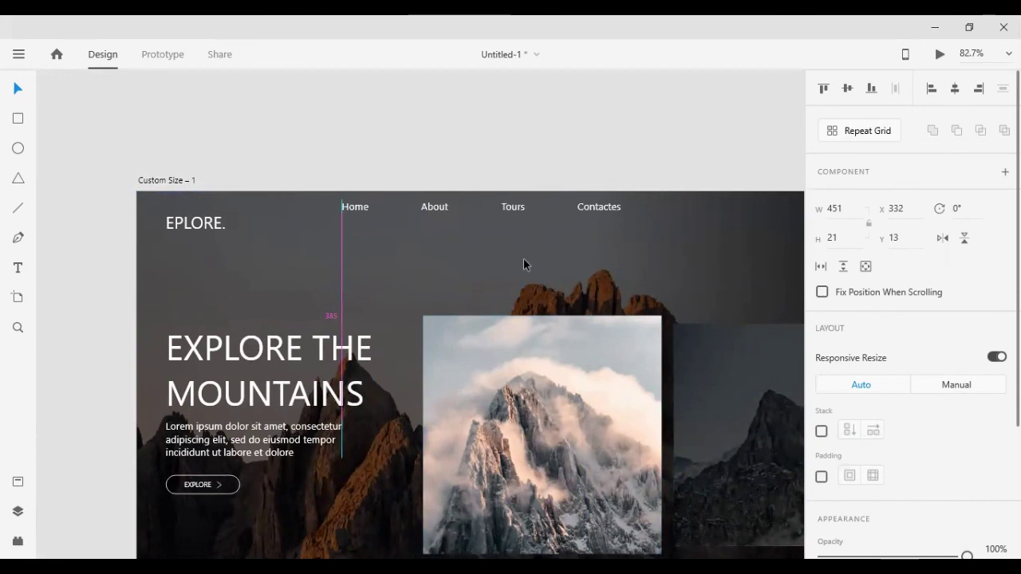
key(Down)
key(Down)
key(Down)
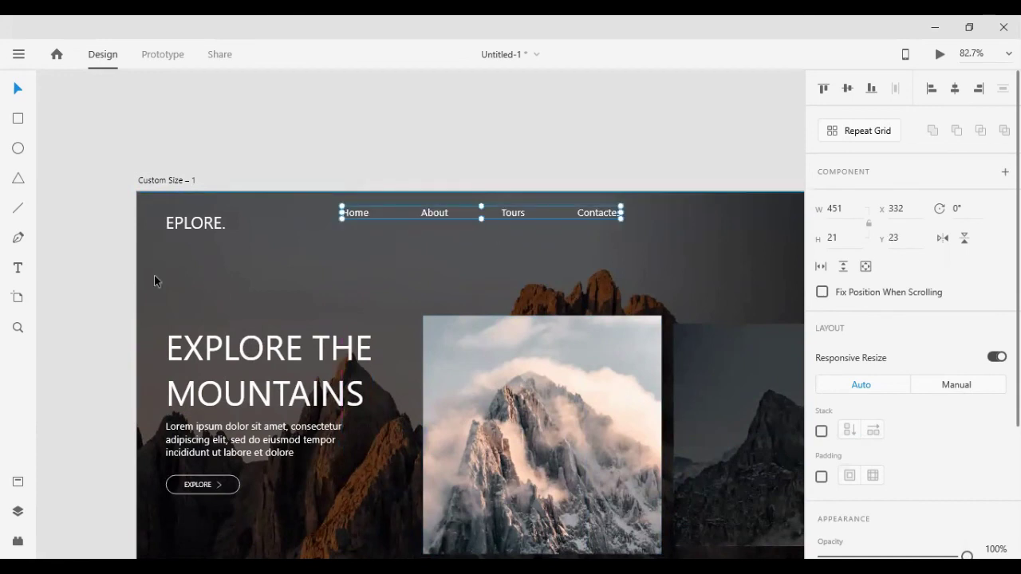
- Position the EPLORE. logo and nav group together just below the top edge
shift+click(196, 223)
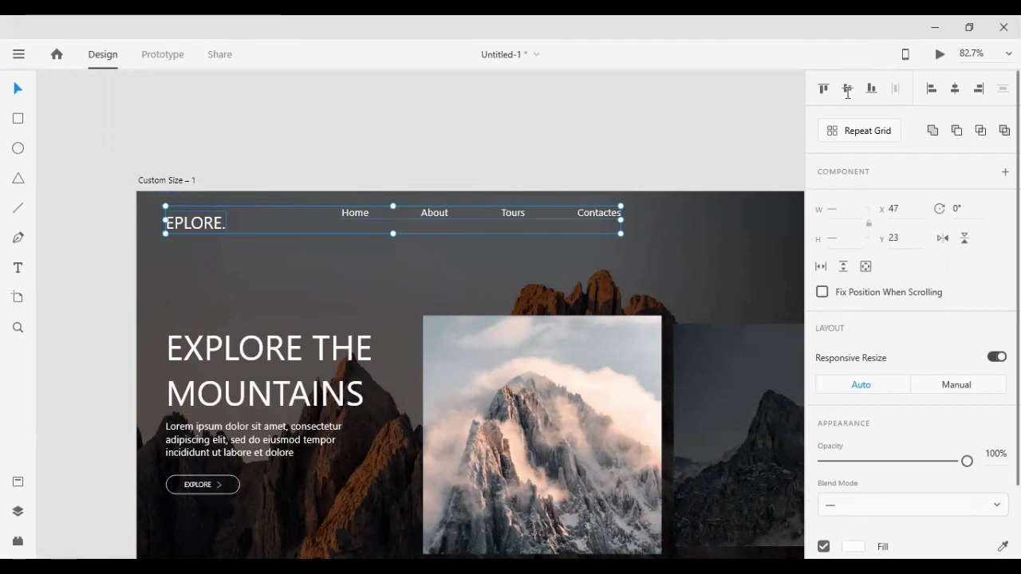
key(shift+Up)
key(shift+Up)
key(shift+Up)
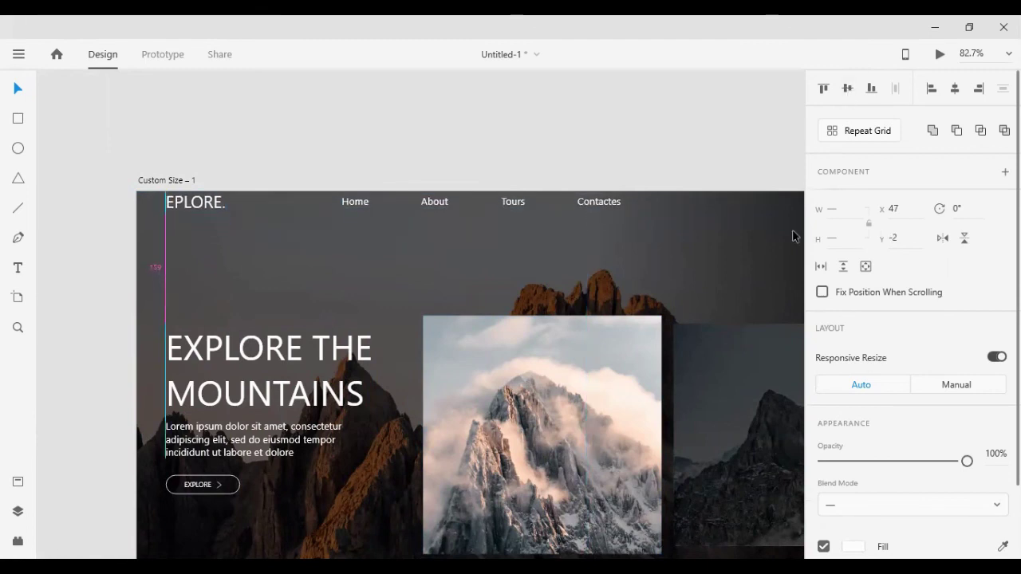
key(shift+Up)
key(Down)
key(Down)
key(Down)
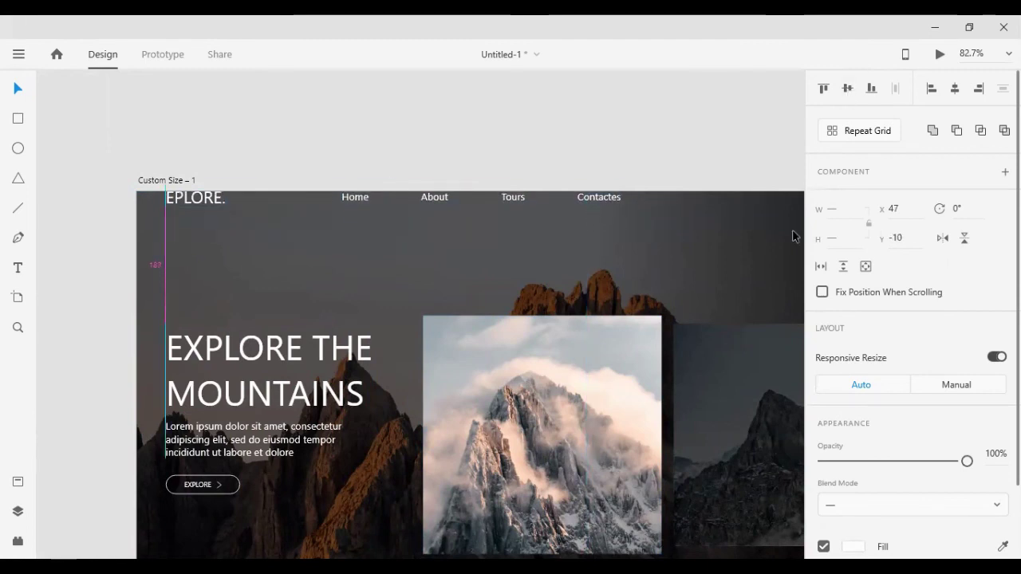
key(shift+Down)
key(shift+Down)
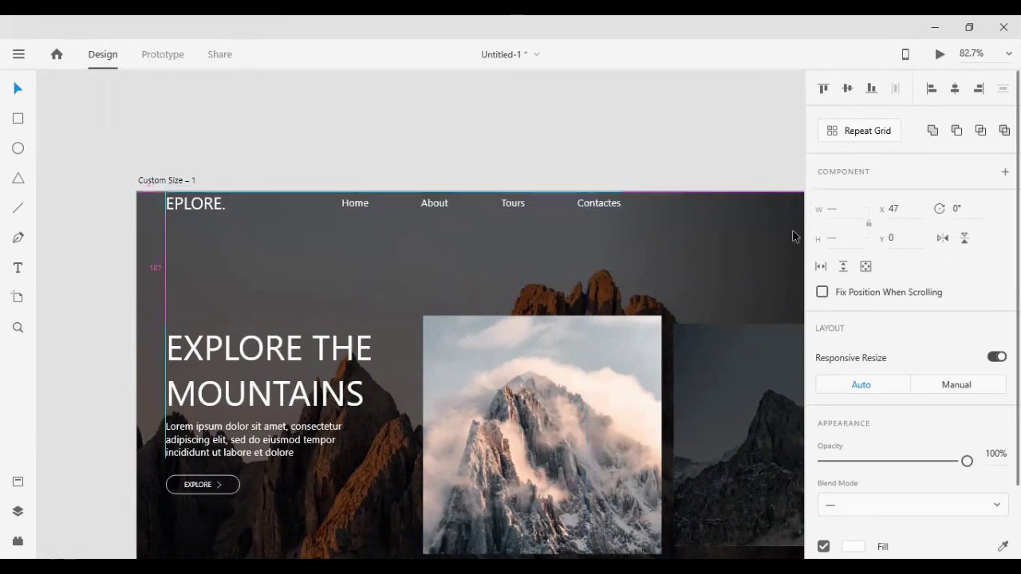
key(shift+Down)
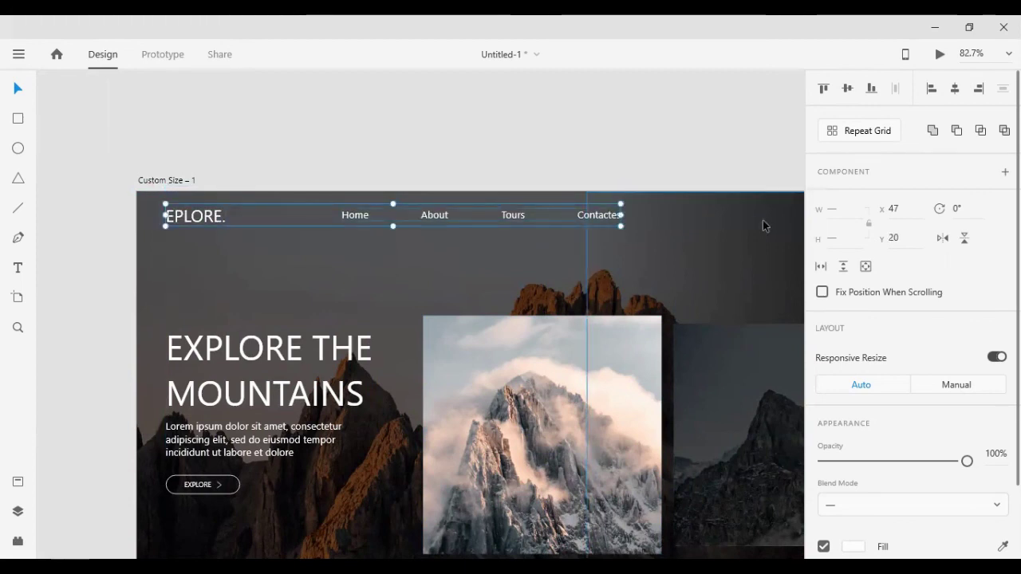
key(shift+Down)
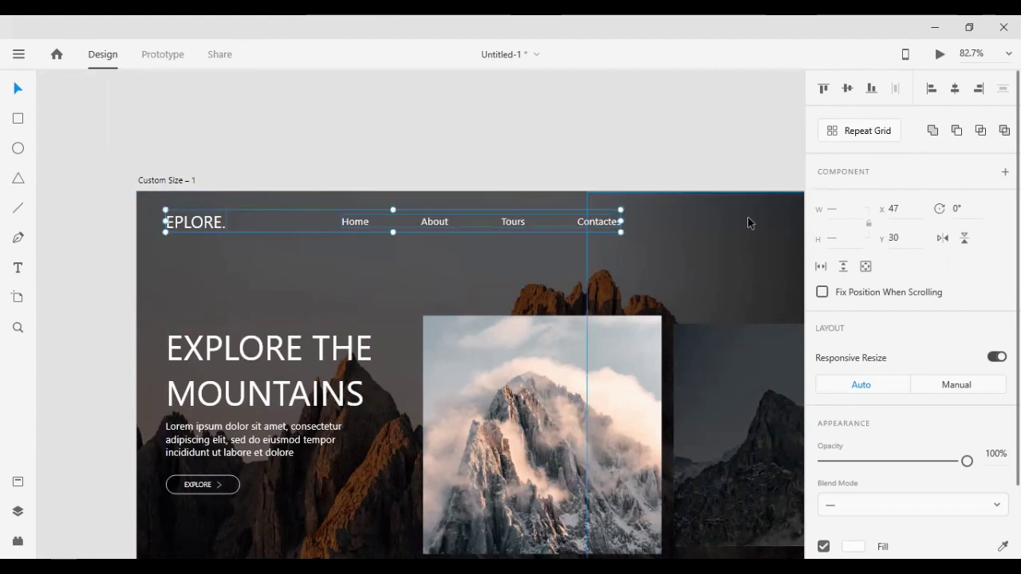
key(shift+Up)
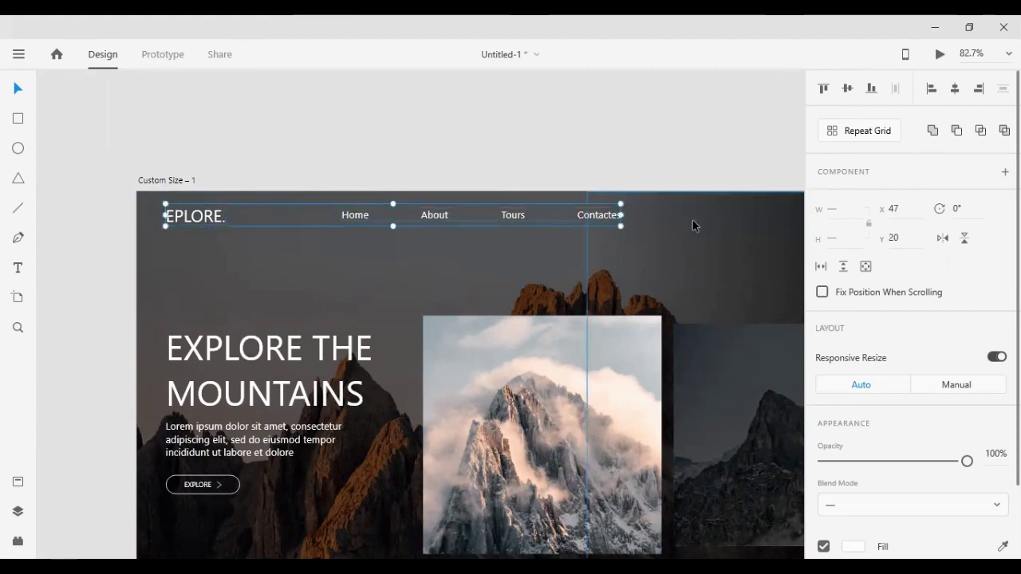
- Centre the background image and then the nav links group horizontally on the artboard
click(599, 157)
click(535, 225)
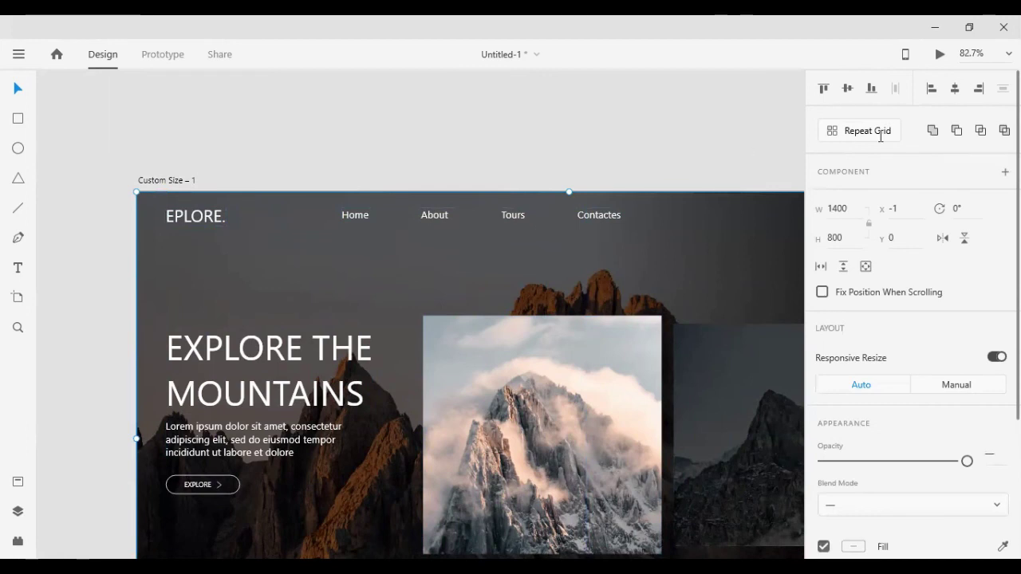
click(955, 90)
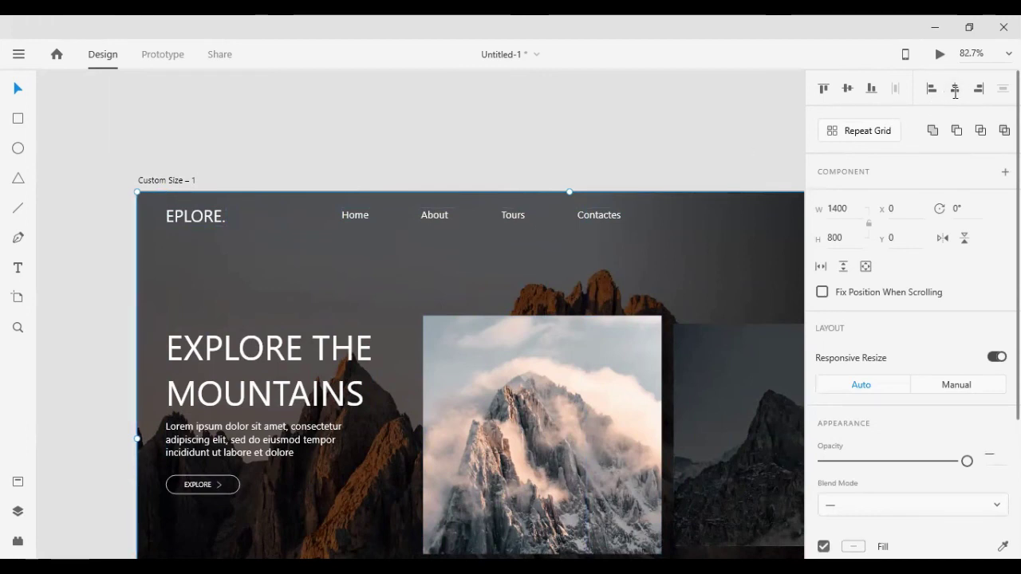
click(618, 144)
click(427, 213)
shift+click(310, 212)
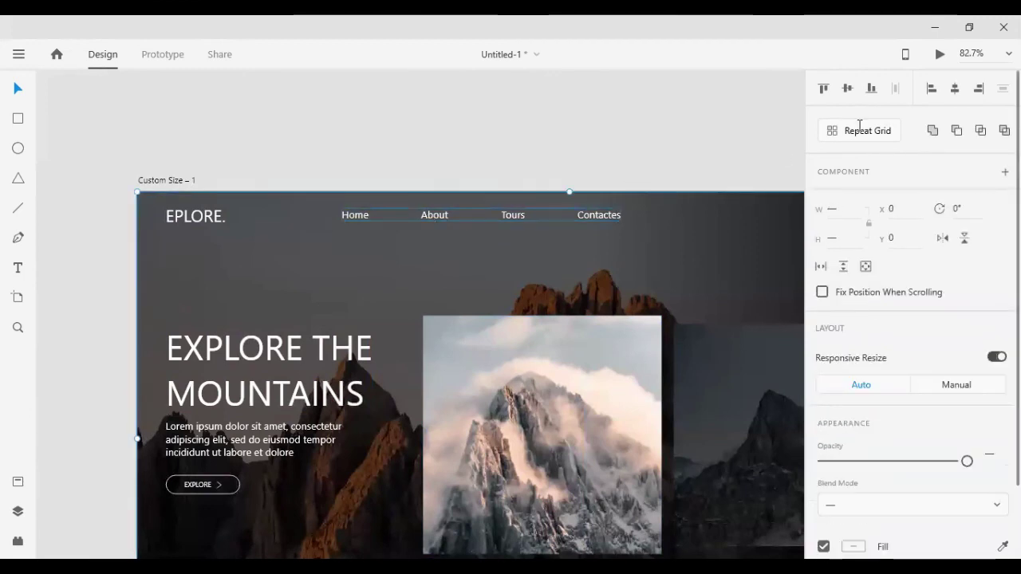
click(955, 89)
click(555, 141)
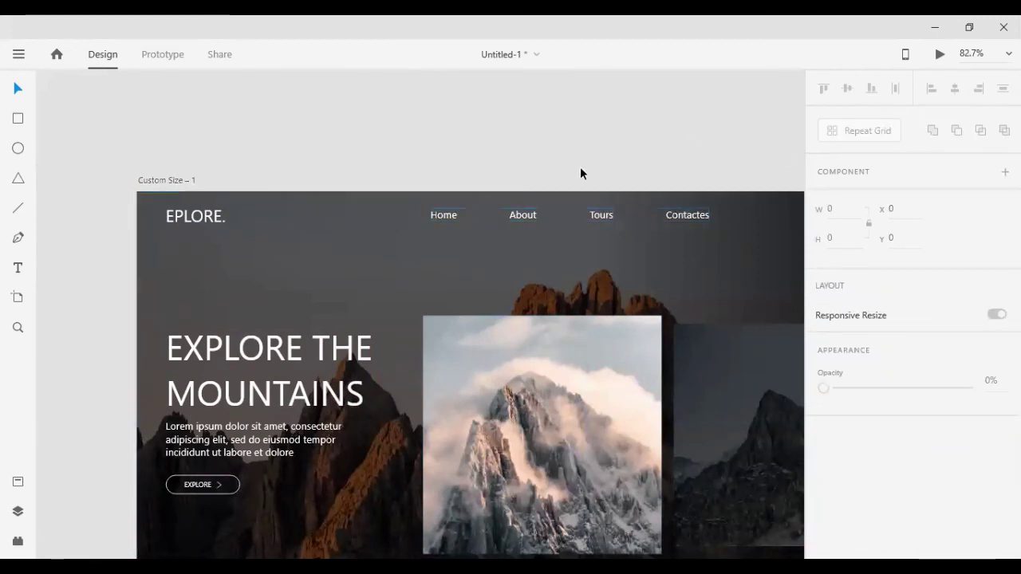
scroll(606, 169, down, 3)
scroll(649, 164, down, 2)
scroll(694, 166, down, 1)
scroll(722, 162, up, 2)
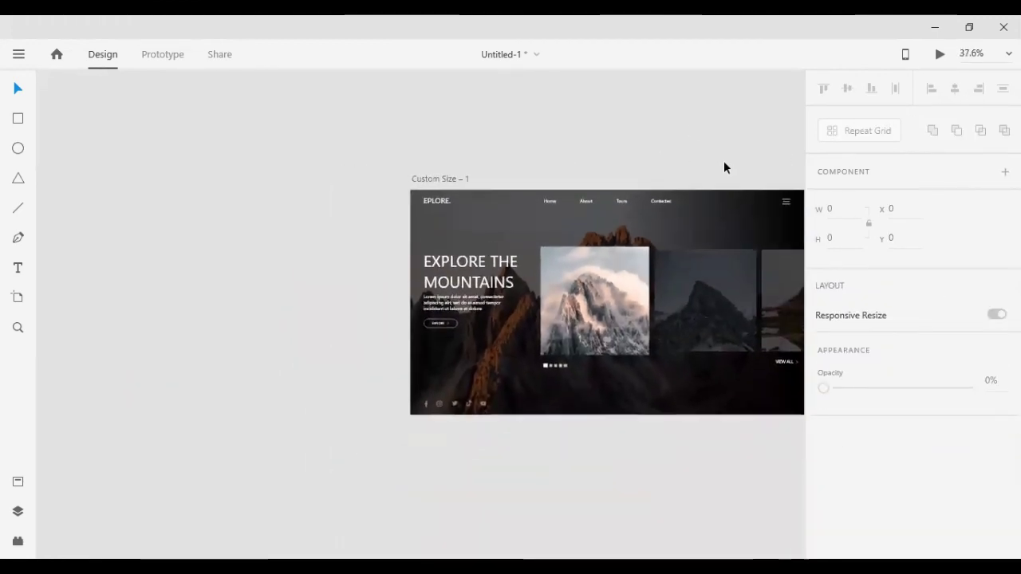
scroll(718, 162, right, 3)
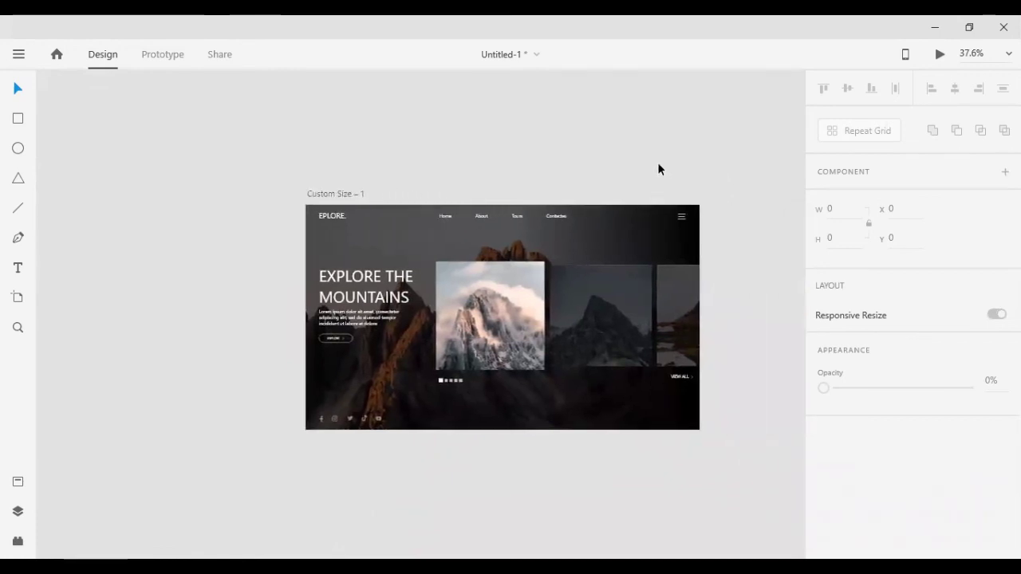
scroll(638, 165, up, 2)
scroll(617, 162, up, 1)
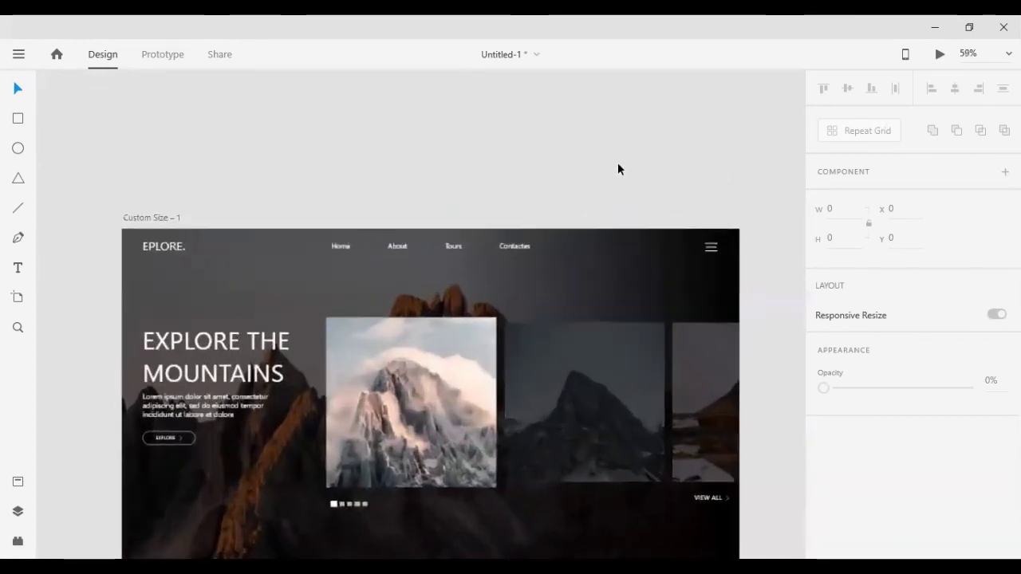
scroll(615, 163, up, 1)
scroll(611, 165, down, 2)
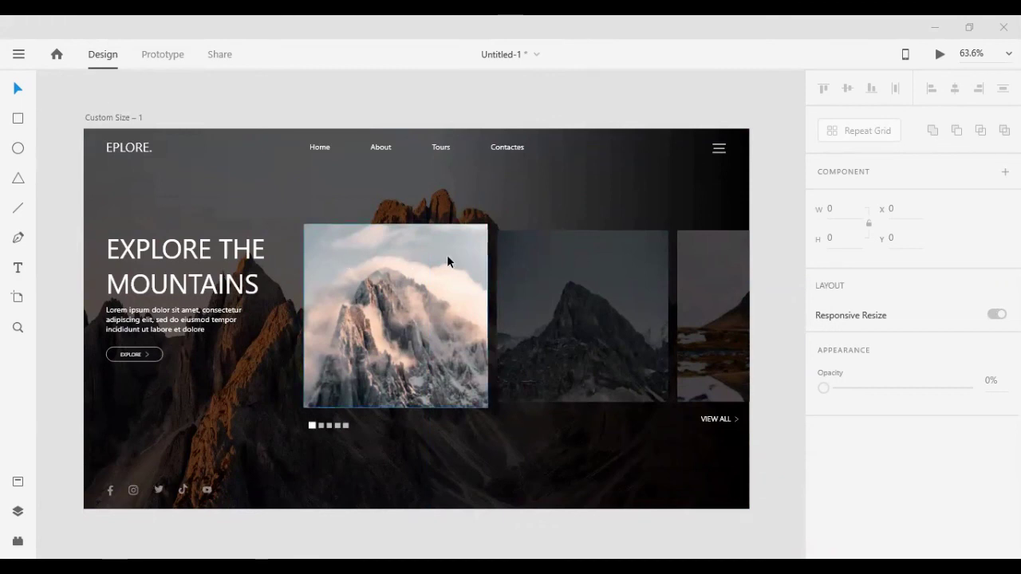
click(318, 147)
click(290, 91)
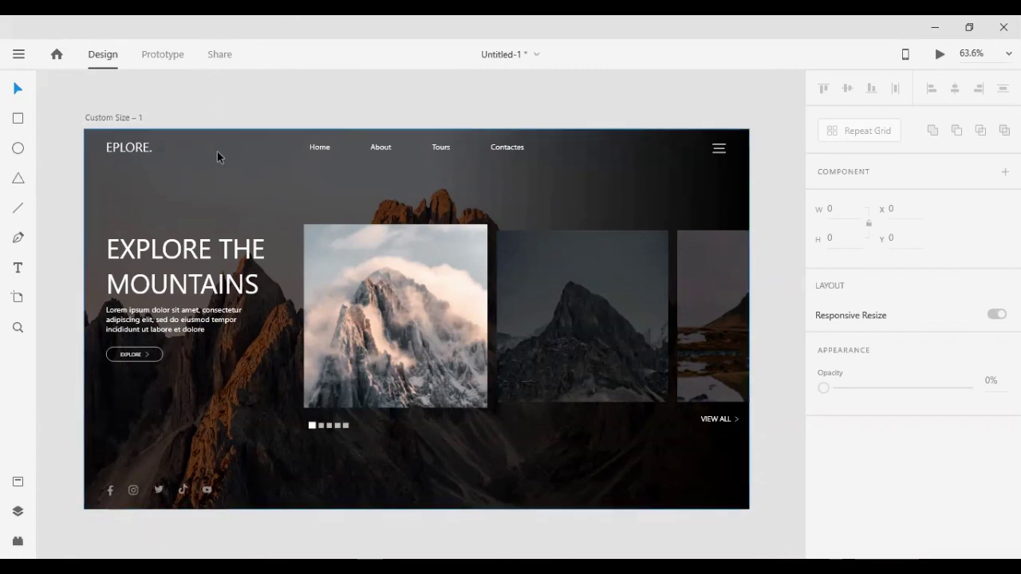
scroll(607, 143, down, 1)
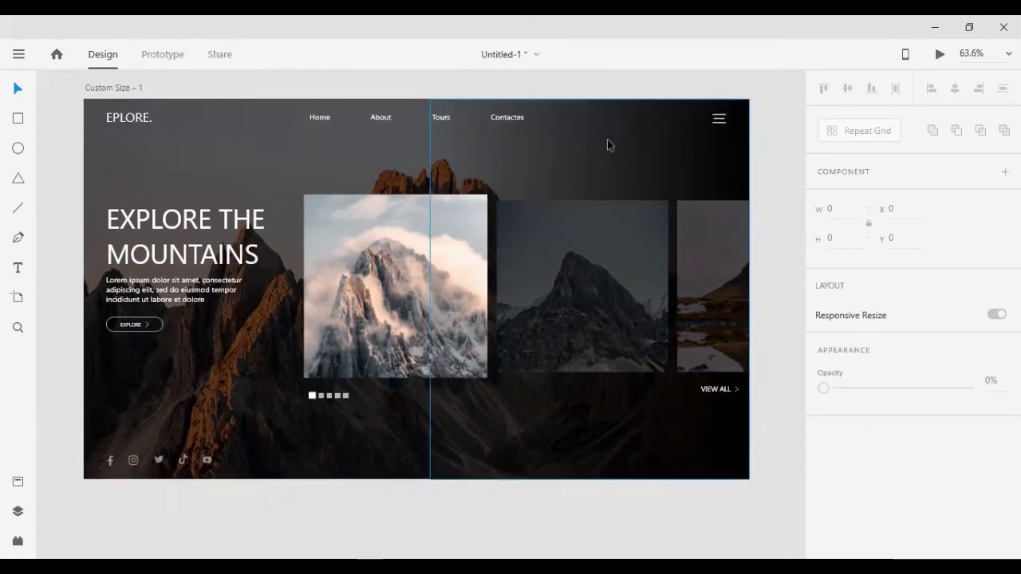
scroll(775, 239, up, 1)
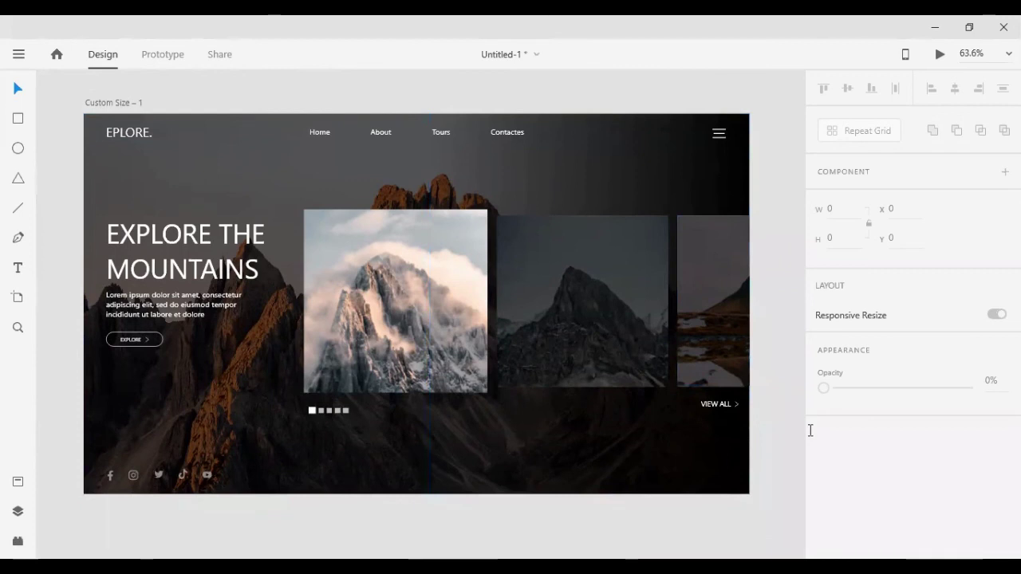